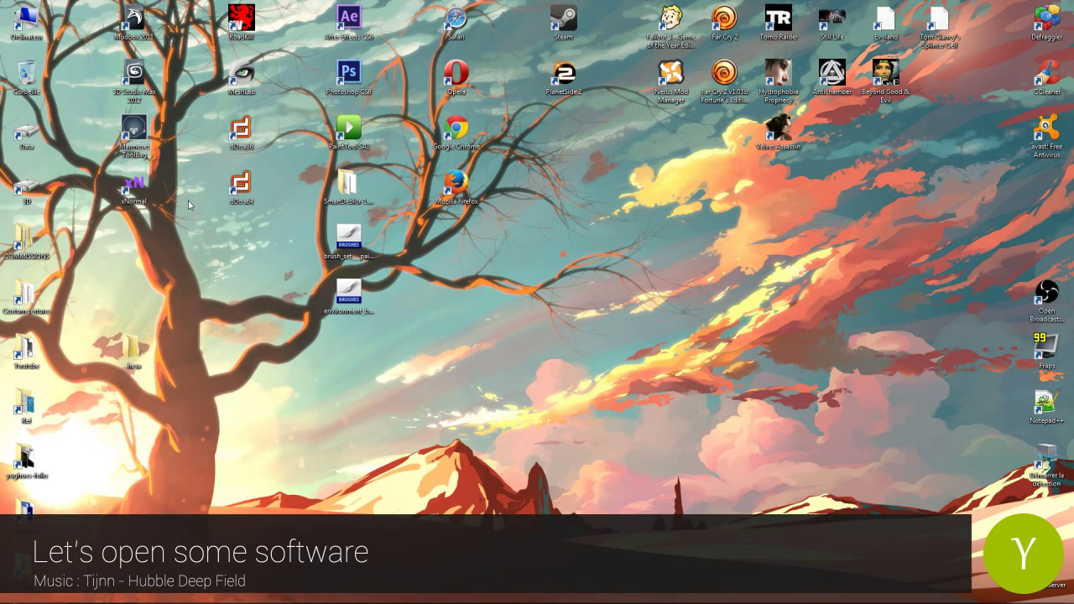
Launch xNormal and Photoshop CS6, minimize both, and move the desktop folder lower.
double_click(134, 187)
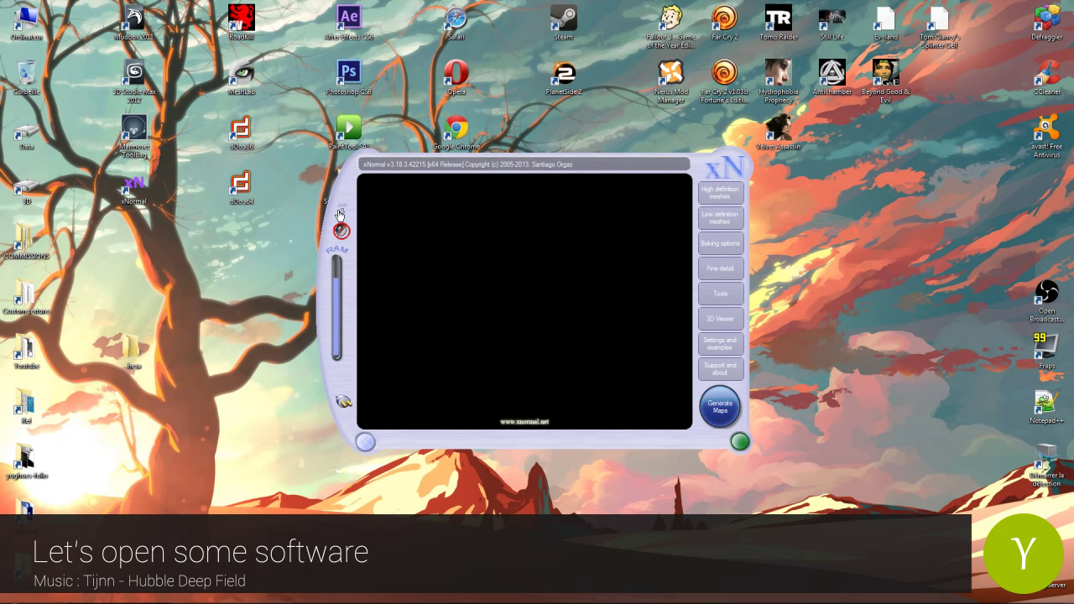
click(340, 215)
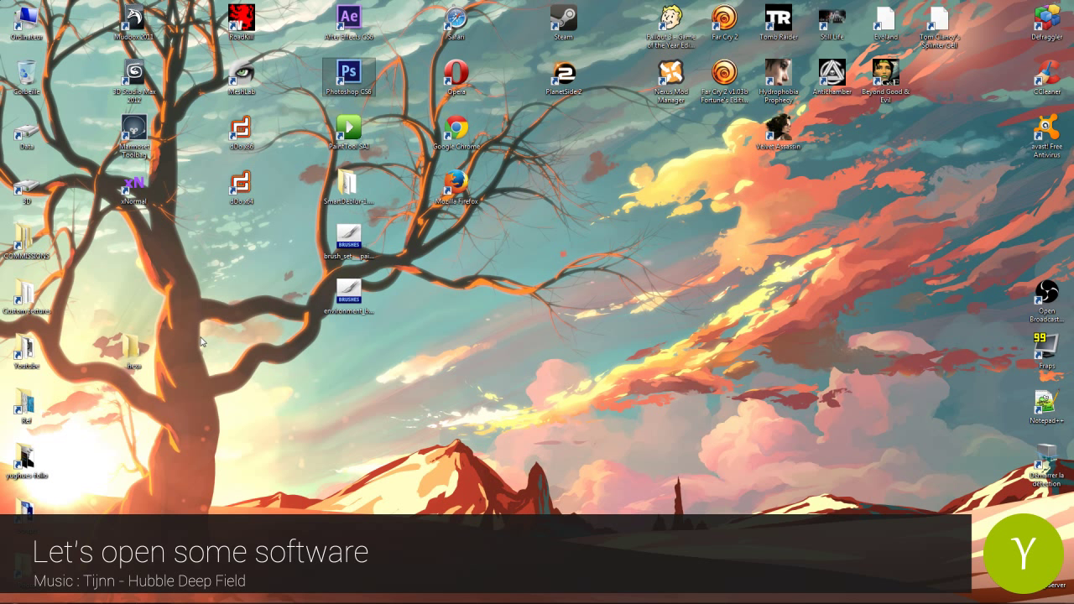
drag(134, 350, 189, 490)
click(249, 405)
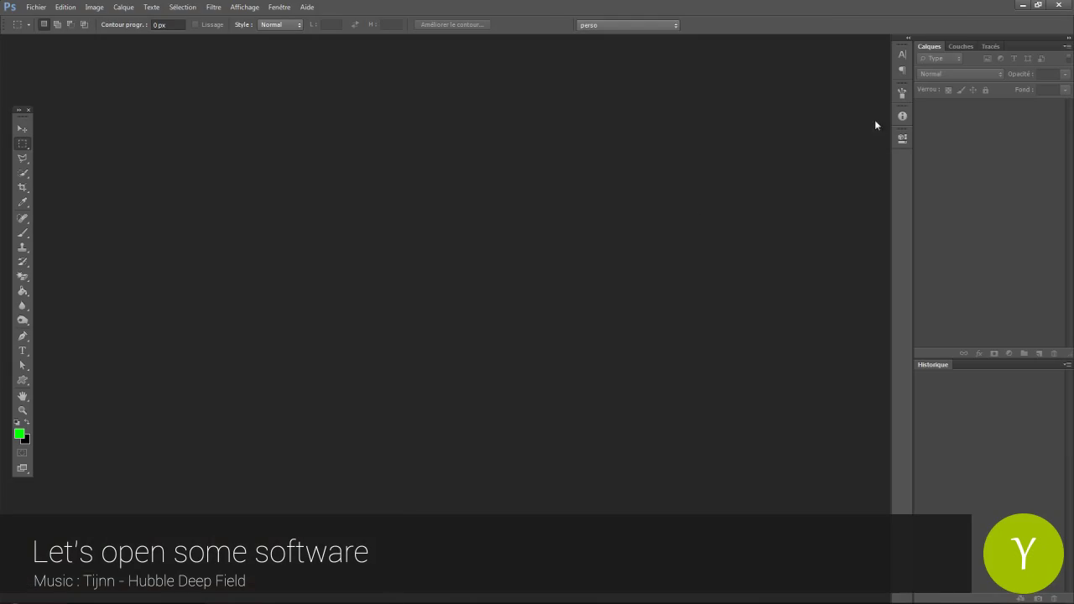
click(1021, 6)
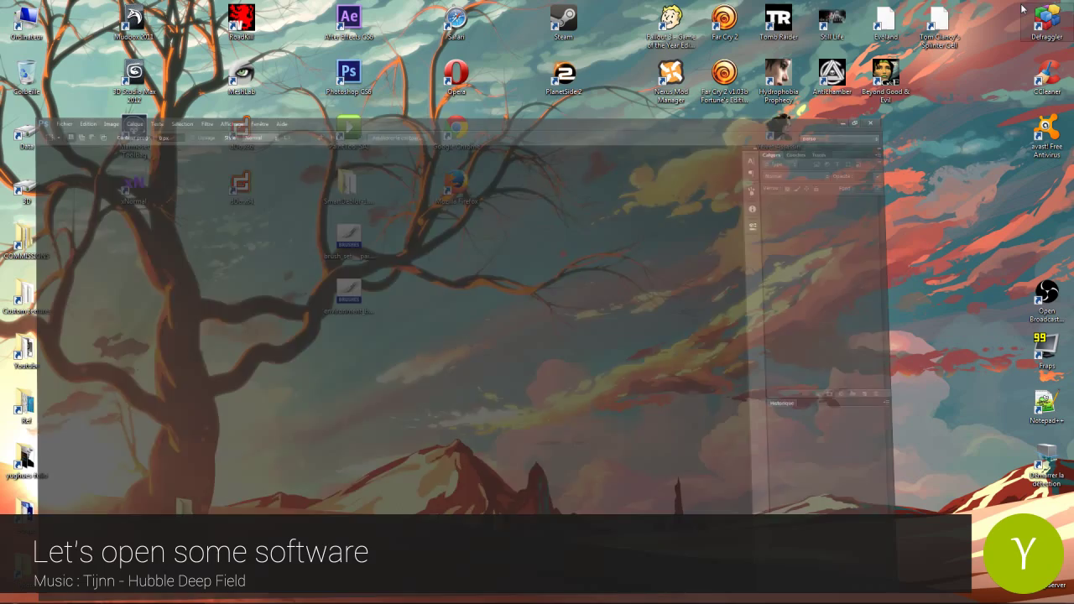
Launch 3ds Max 2012 in a maximized window and enlarge the Perspective viewport to fill the workspace.
double_click(124, 78)
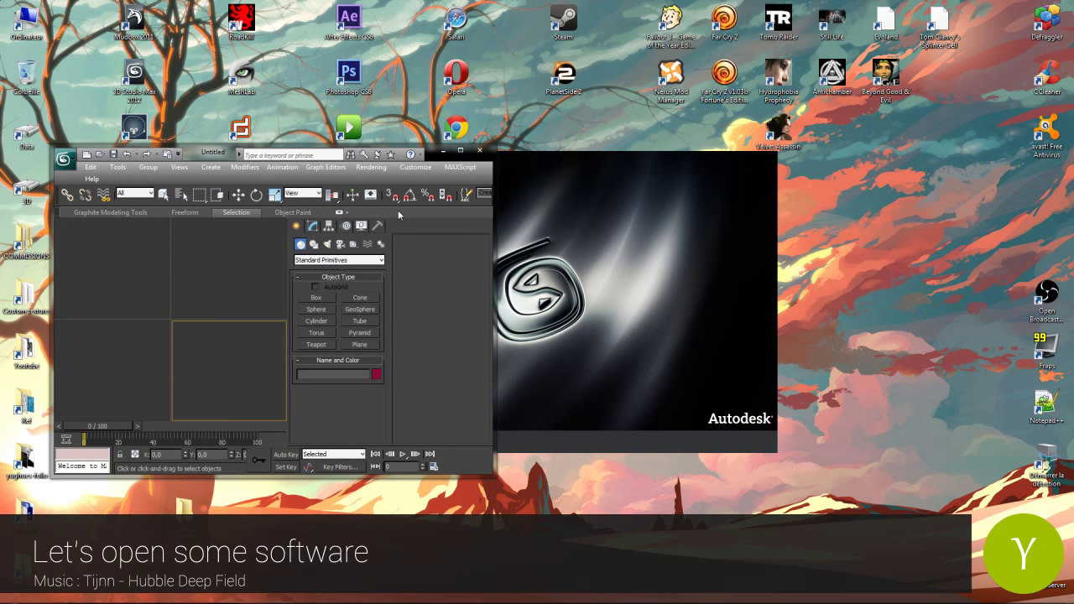
click(460, 152)
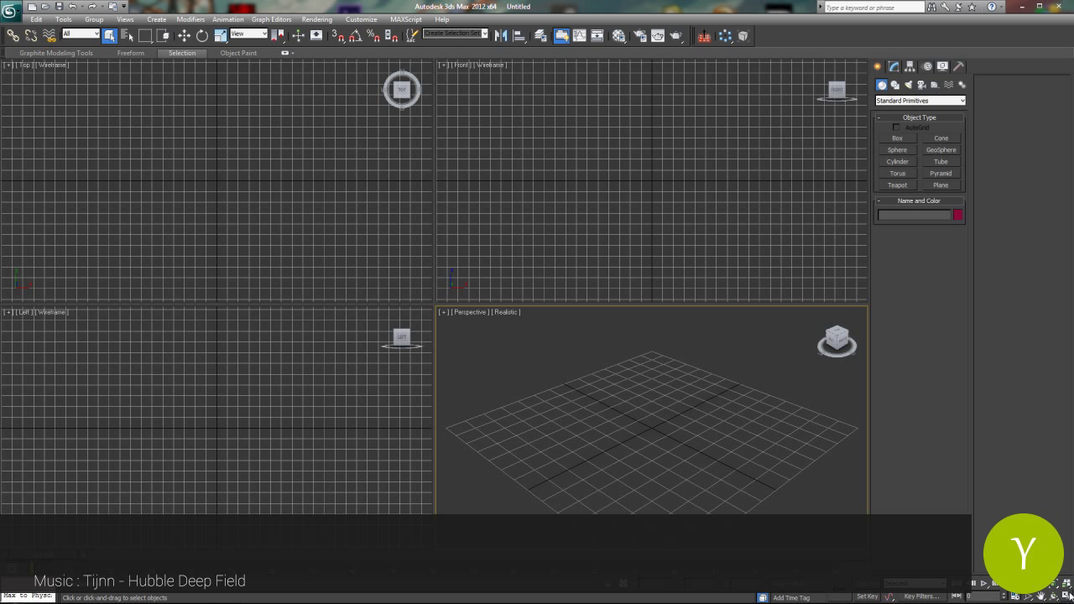
click(1067, 596)
click(1041, 596)
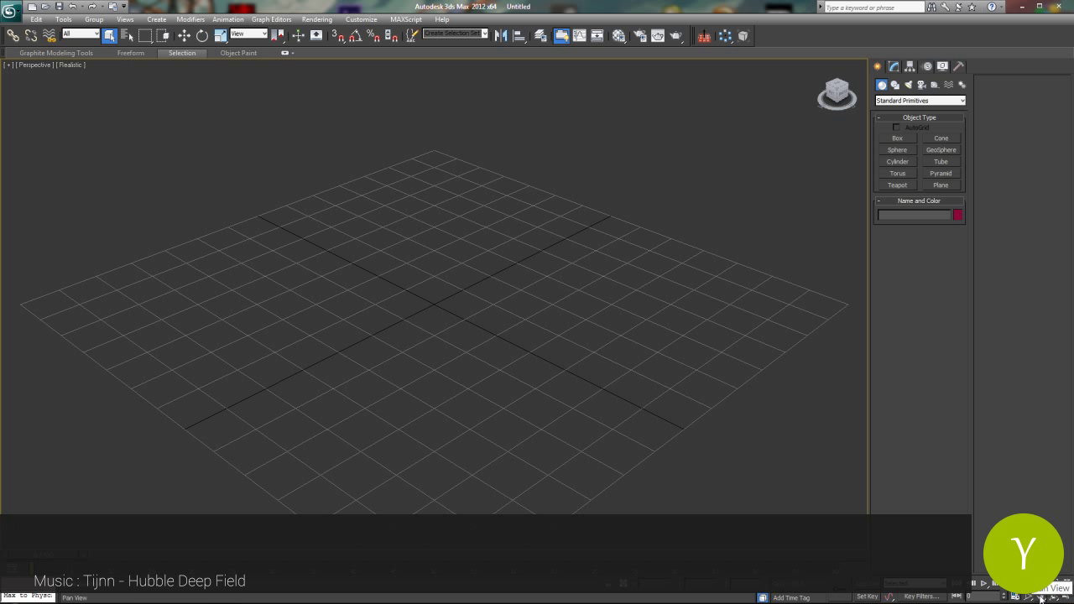
Draw a cylinder at the grid's origin with a radius of about 33.3 and a height of about 6.3.
click(898, 161)
drag(436, 303, 464, 243)
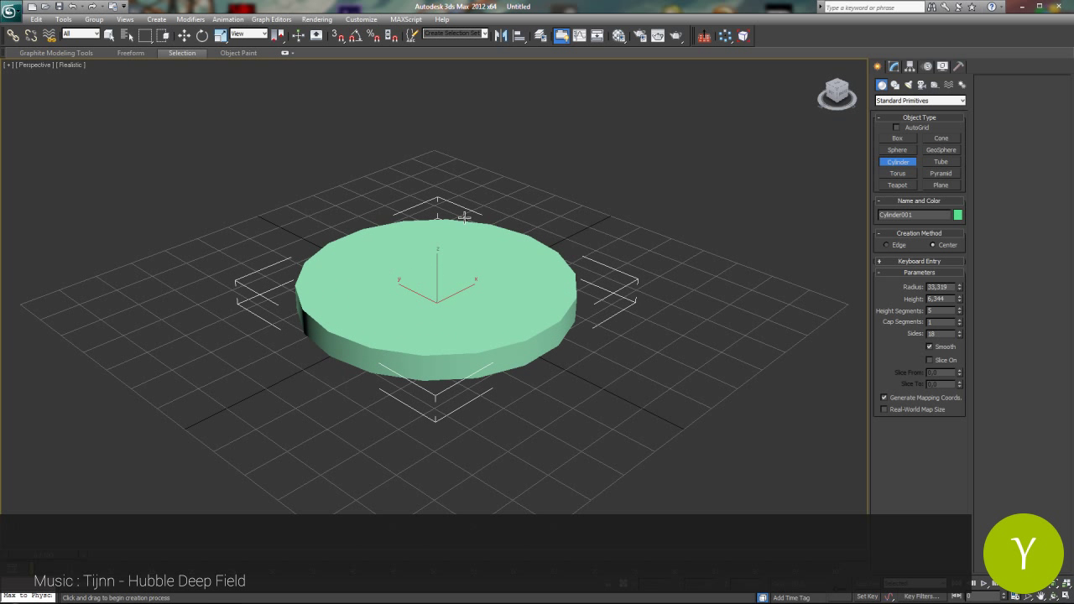
Display edged faces in the Perspective viewport and turn on the statistics display in the active view.
click(76, 64)
click(103, 115)
right_click(81, 64)
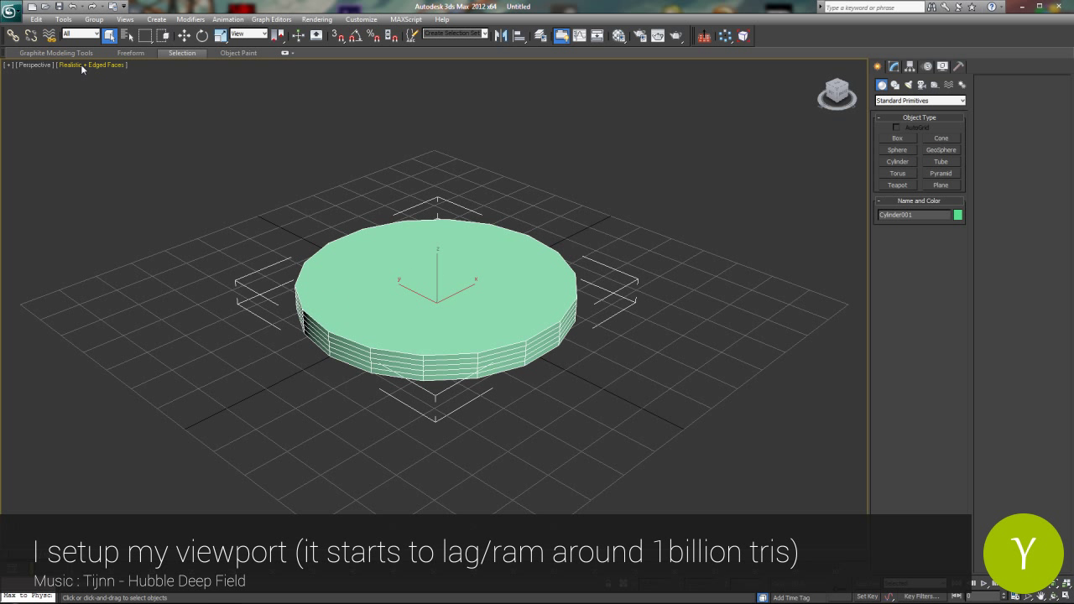
click(80, 64)
click(117, 236)
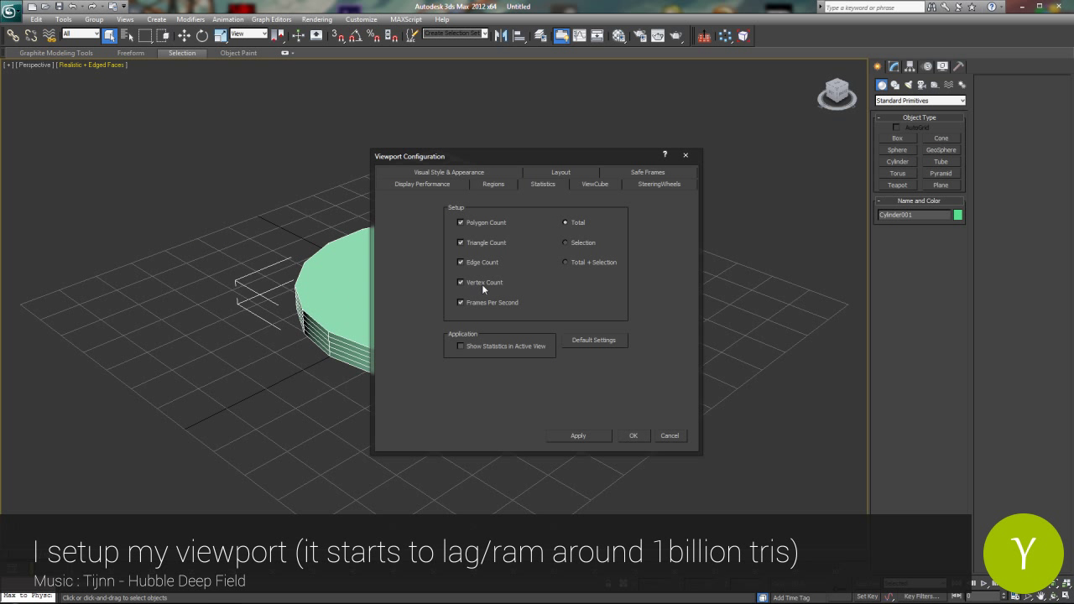
click(567, 435)
click(635, 436)
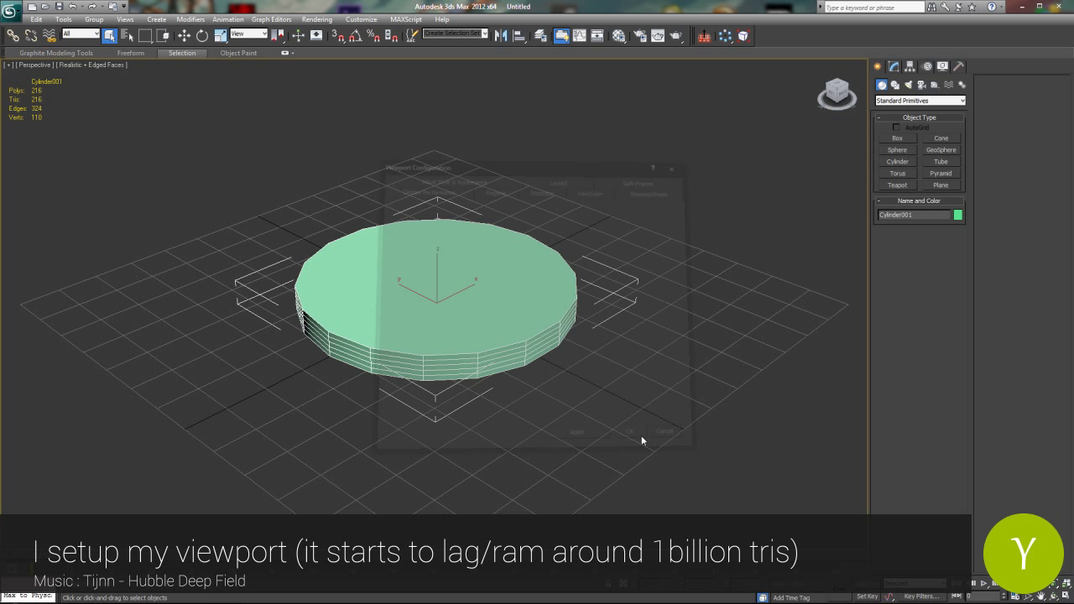
Change the cylinder's object color to dark red and set its height segments to 1.
click(912, 72)
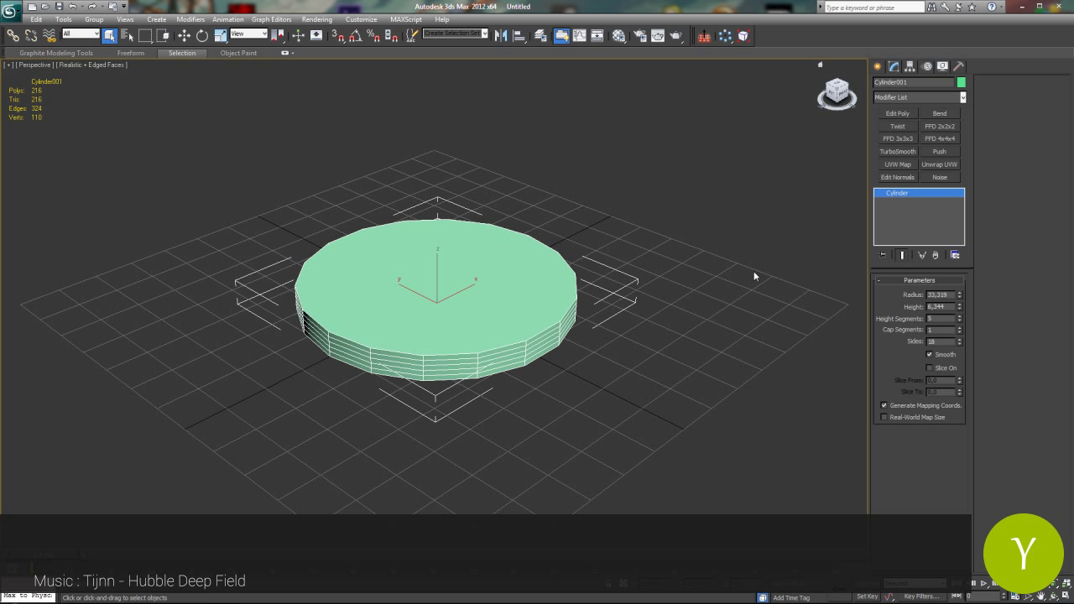
click(961, 82)
click(448, 303)
click(614, 363)
right_click(959, 318)
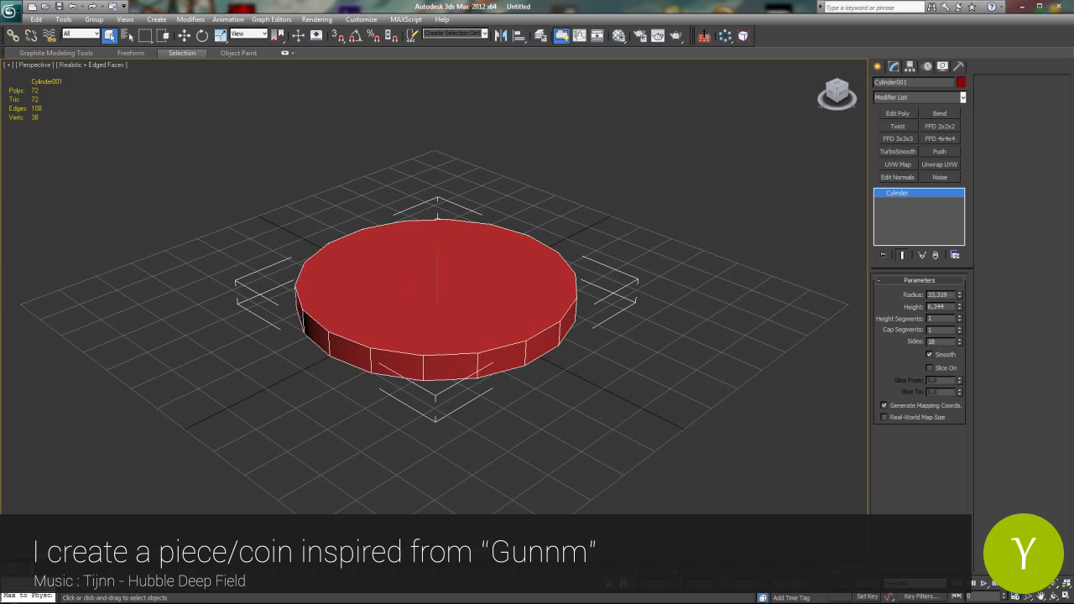
Set the cylinder's sides to 6 and turn off its smoothing to make a flat-shaded hexagonal coin.
drag(938, 341, 835, 340)
text(6)
key(Return)
click(1055, 597)
drag(522, 366, 505, 382)
key(w)
click(929, 355)
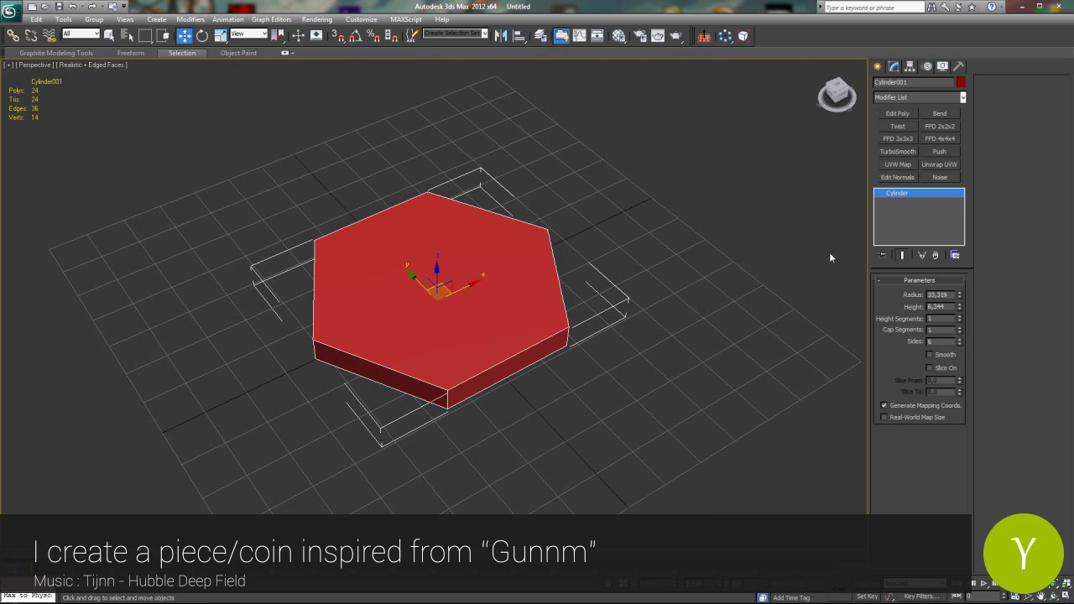
Add an Edit Poly modifier above the cylinder and set the base cylinder's radius to 32 and height to 8.
click(898, 113)
click(909, 203)
text(32)
key(Tab)
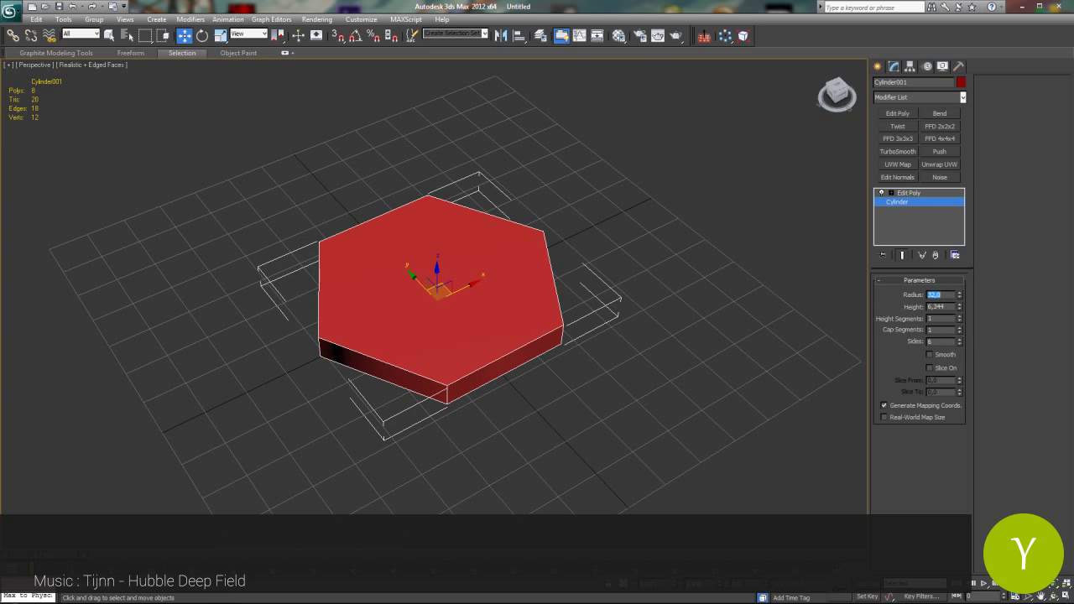
text(8)
key(Return)
Set the hexagonal cylinder's radius to 48.
click(1055, 598)
drag(514, 314, 514, 279)
click(184, 36)
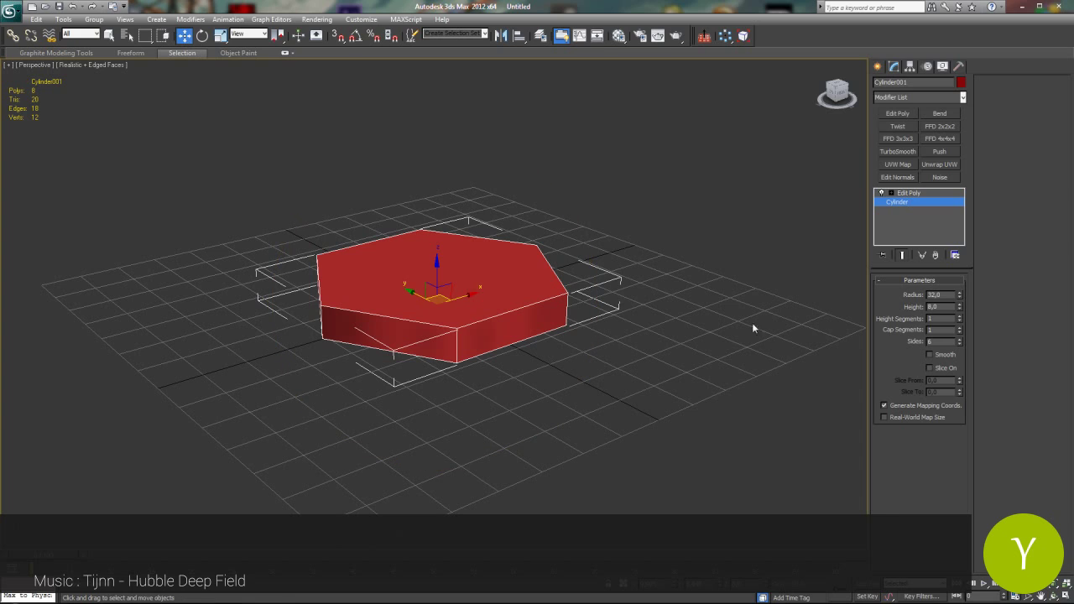
text(48)
key(Return)
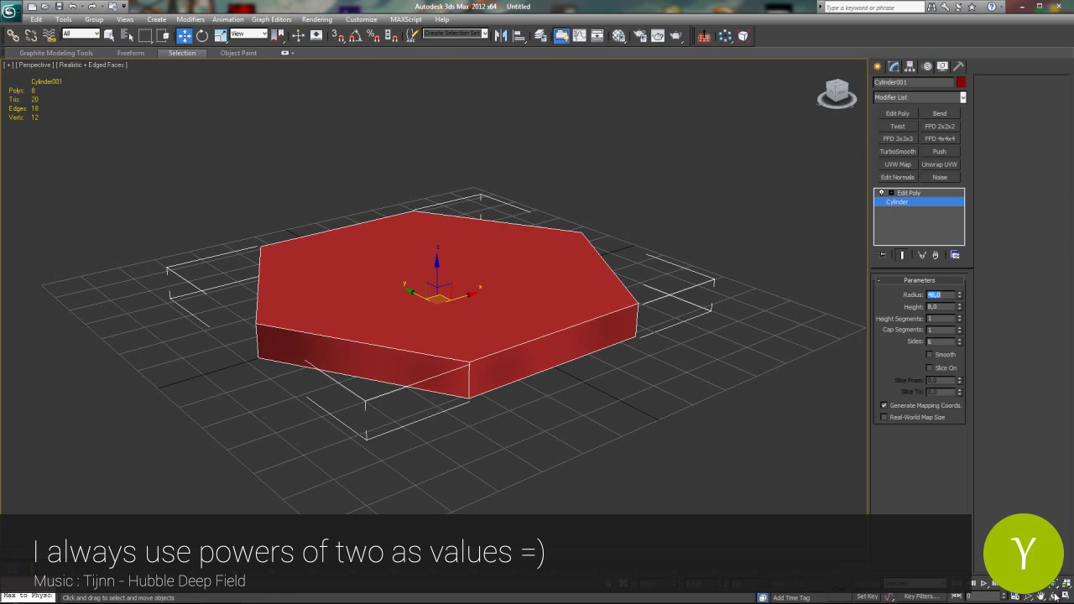
Connect two opposite corners of the hexagon with an edge across its caps and rename the object ref_low.
click(1055, 598)
drag(440, 294, 449, 321)
click(905, 194)
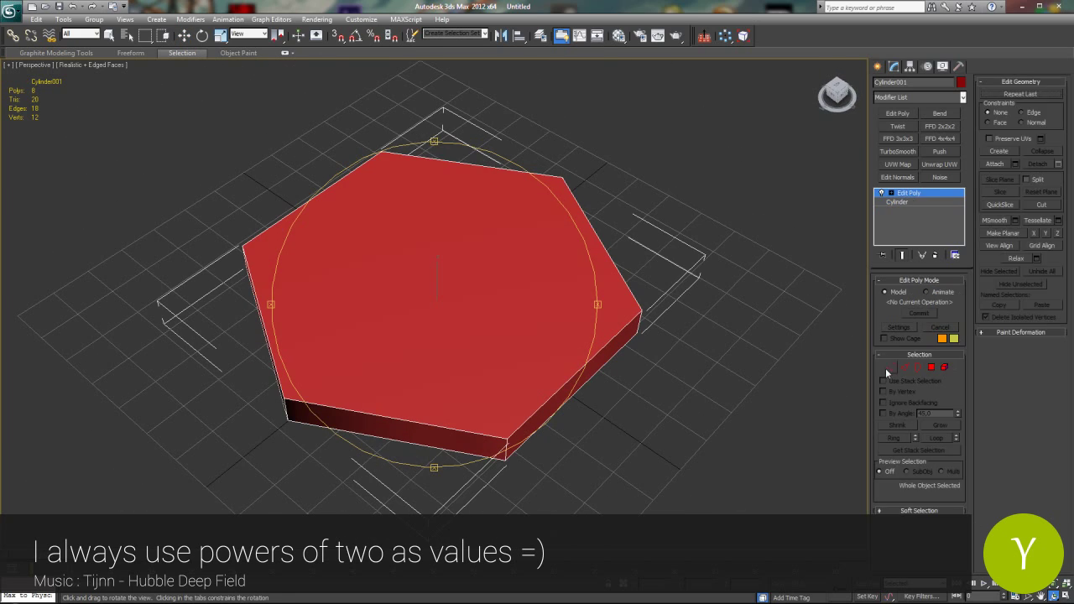
click(891, 367)
key(w)
drag(262, 379, 312, 438)
ctrl+drag(537, 155, 616, 238)
click(1010, 136)
click(887, 366)
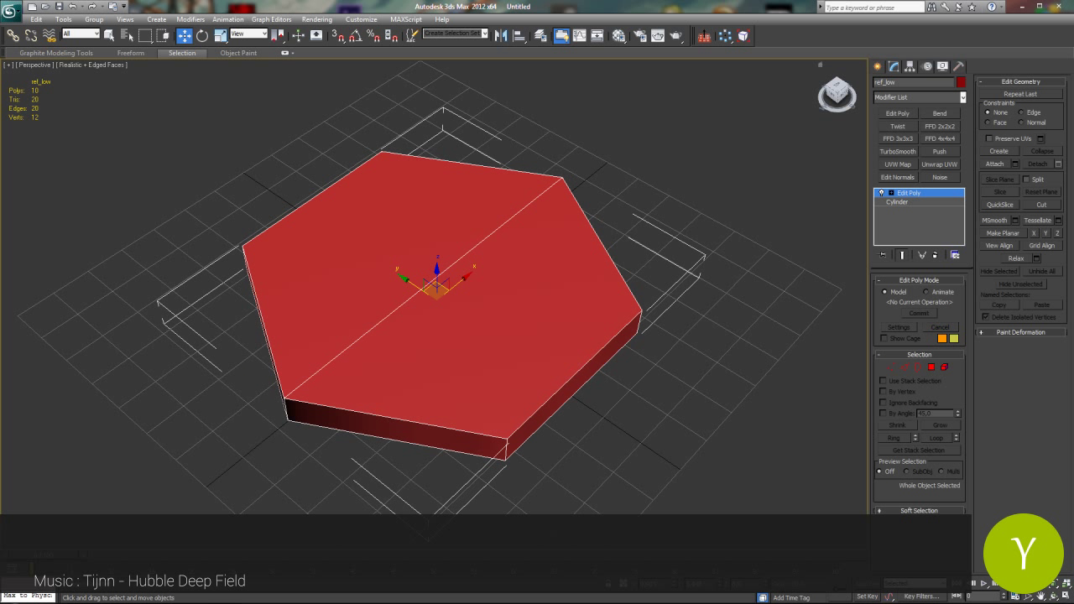
Apply a UVW Map with capped cylindrical mapping, then add an Unwrap UVW modifier and open its UV editor.
click(898, 165)
click(898, 312)
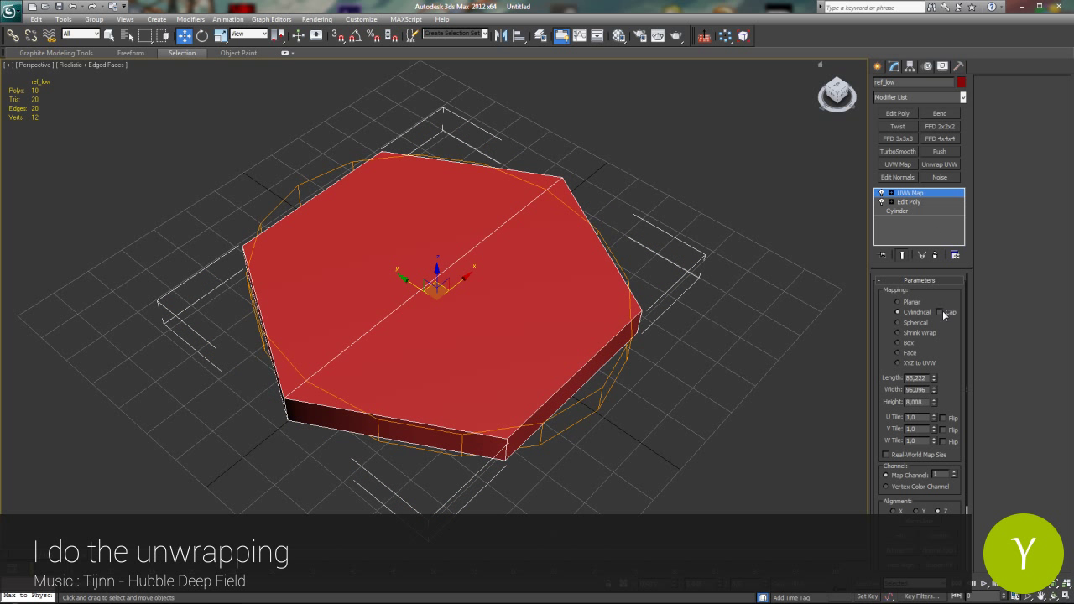
click(902, 537)
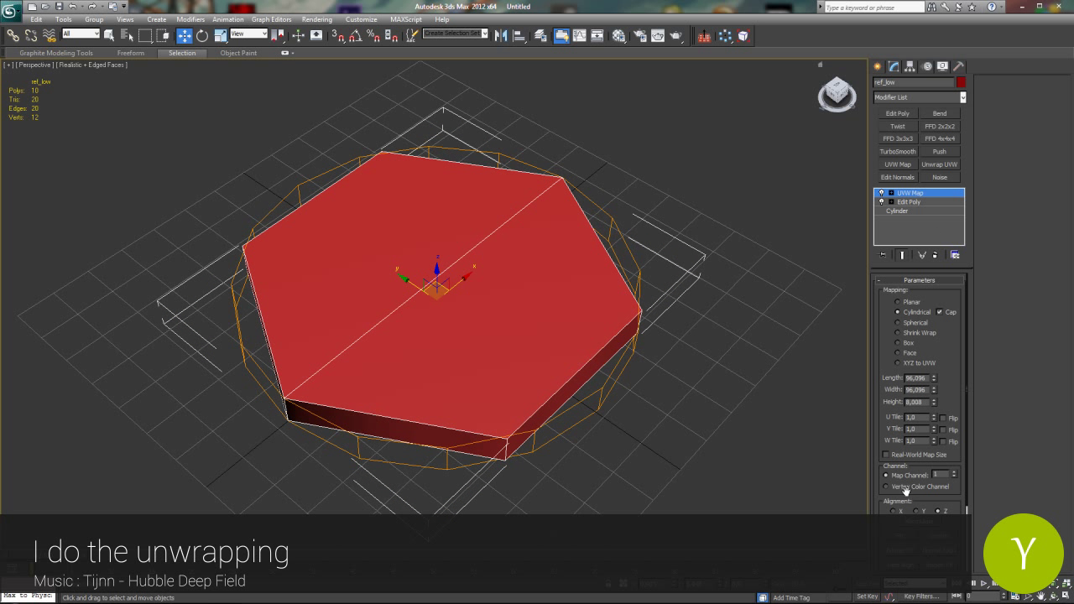
click(944, 165)
click(917, 409)
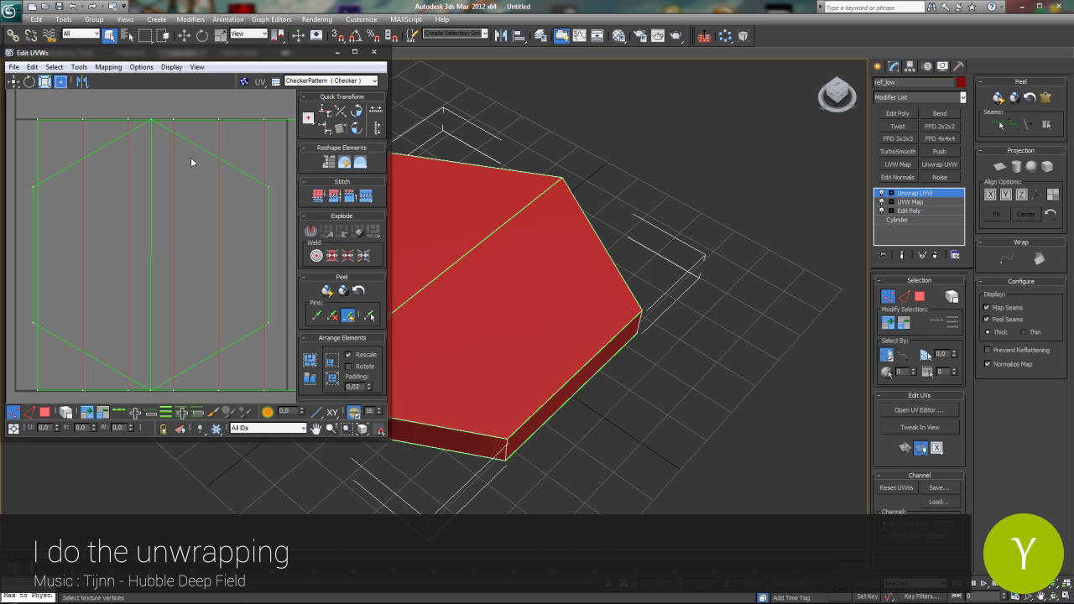
Planar-map the hexagonal cap faces along the Z axis and move their UVs off the side-face UVs.
key(3)
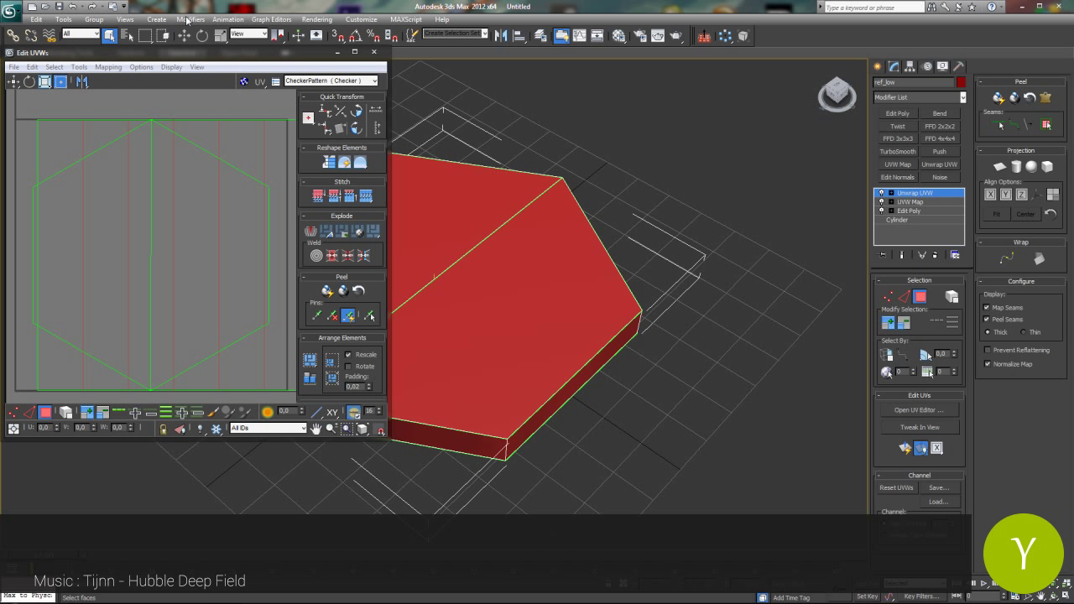
click(474, 331)
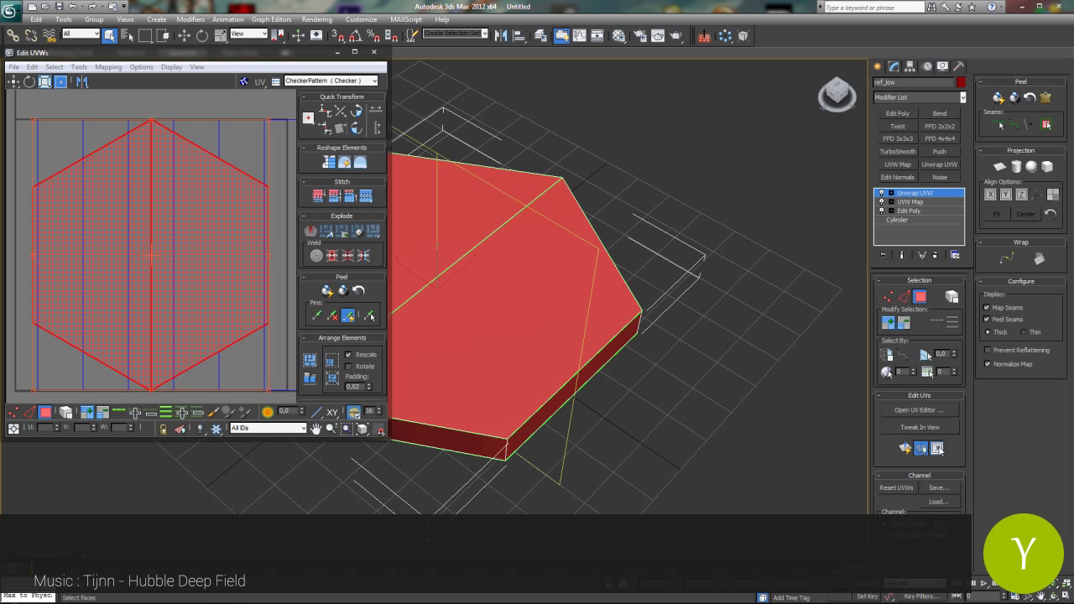
drag(940, 451, 938, 482)
scroll(144, 236, down, 2)
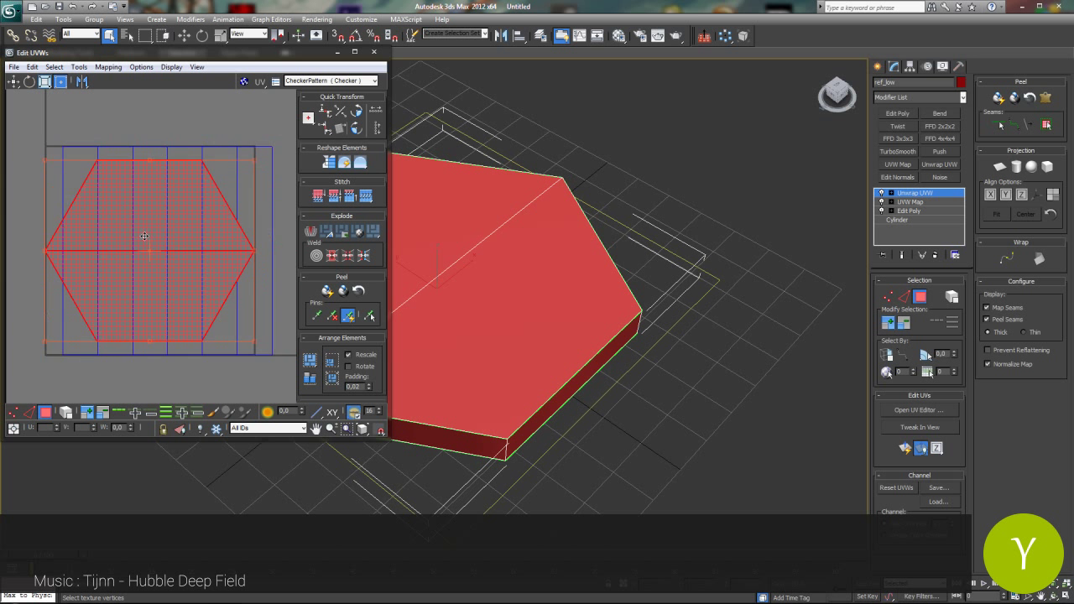
scroll(145, 235, down, 1)
drag(129, 203, 53, 147)
Select the cap and side UVs together and relax them with Relax By Edge Angles.
click(168, 277)
drag(244, 346, 54, 156)
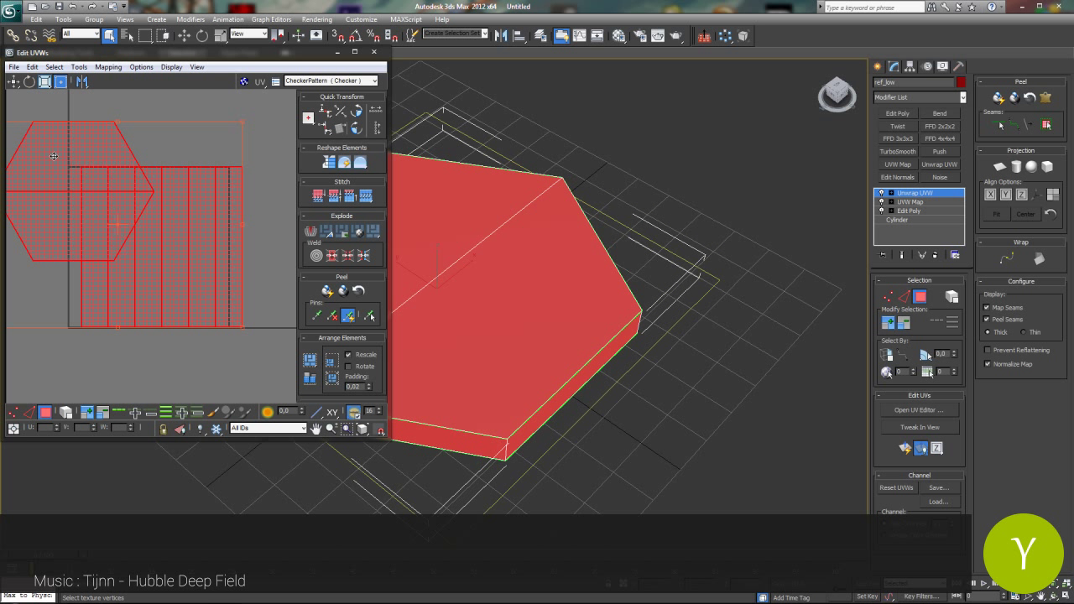
click(78, 66)
click(84, 256)
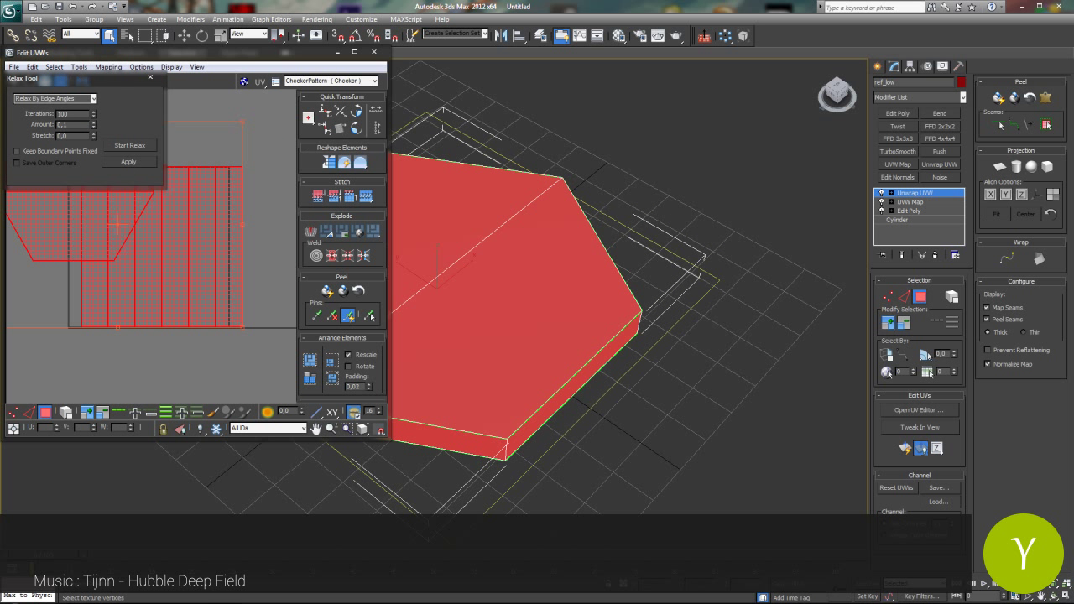
click(127, 146)
click(151, 77)
Move the UVs so the hexagon sits on the texture square, and place the side strip just below the hexagon.
scroll(160, 282, down, 2)
scroll(154, 292, up, 2)
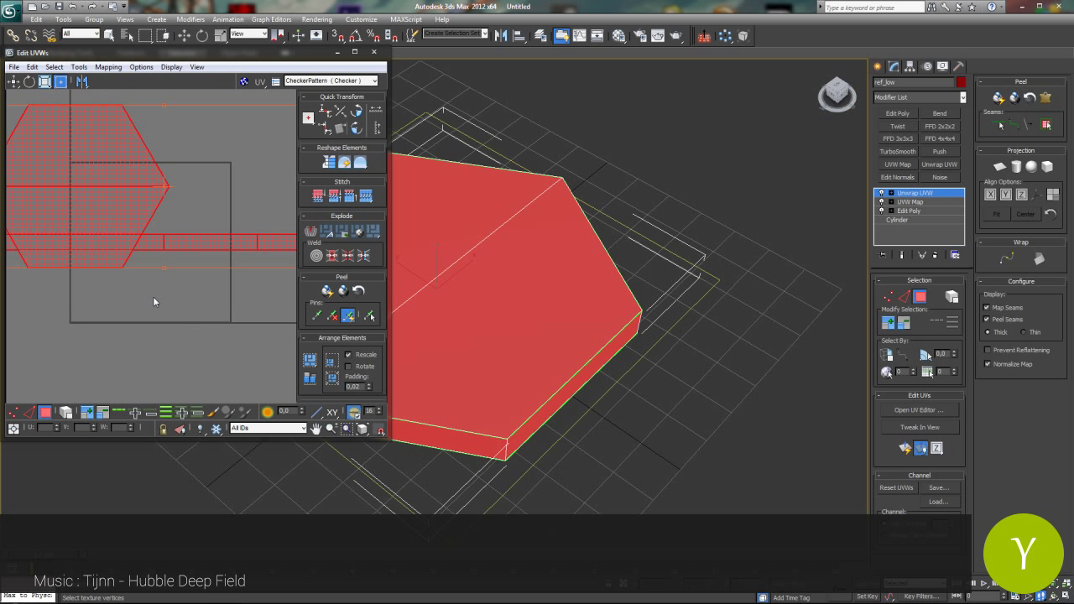
scroll(153, 298, down, 1)
drag(172, 262, 229, 301)
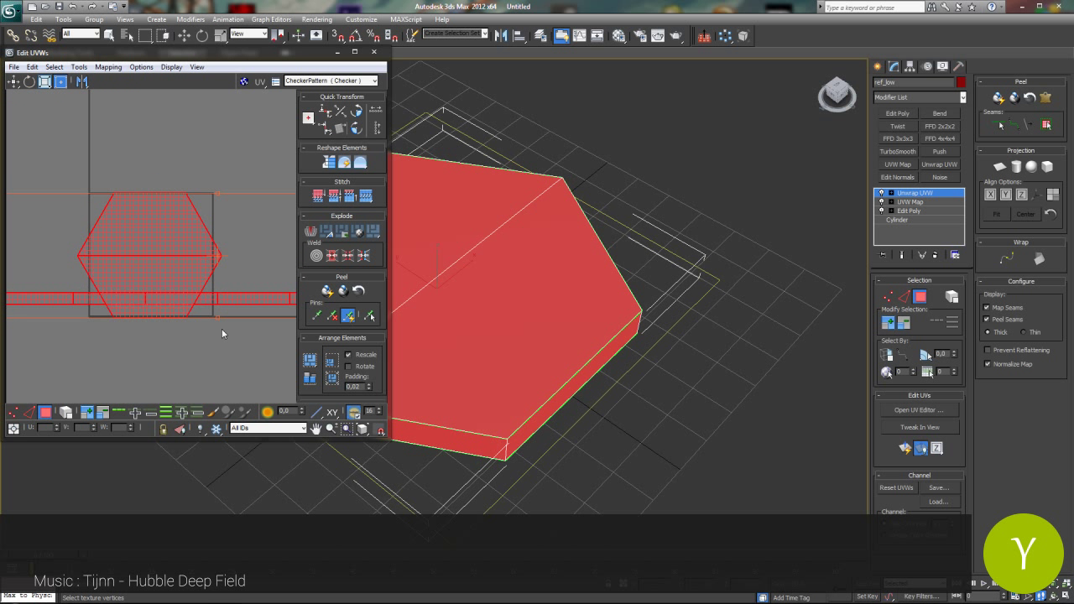
click(222, 333)
click(215, 303)
click(66, 412)
click(235, 300)
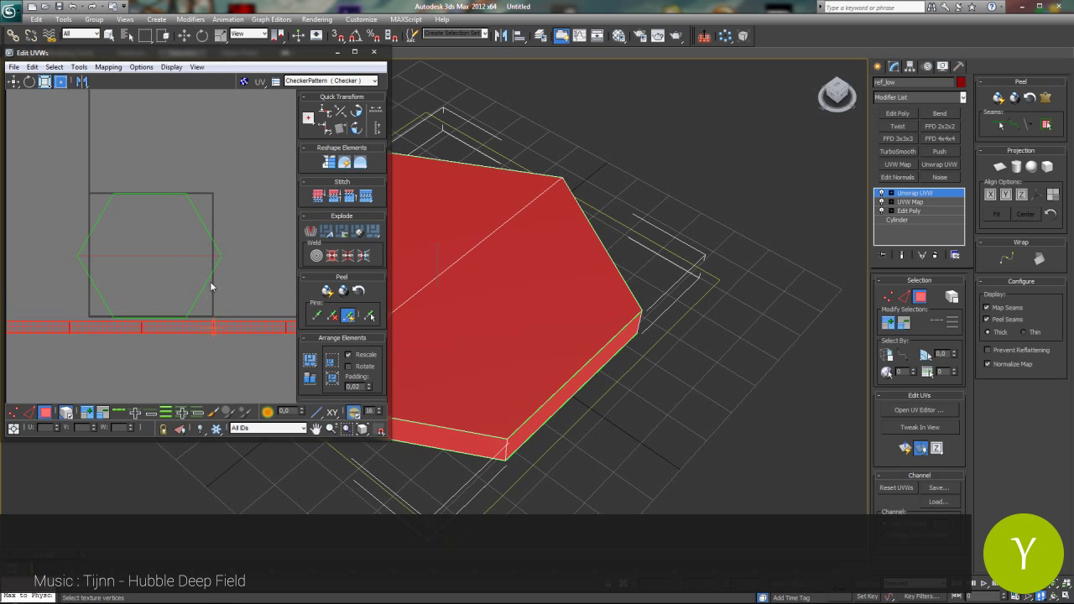
Scale all UVs down slightly and align the hexagon shell with the upper right of the texture square.
key(ctrl+a)
click(46, 81)
drag(167, 278, 168, 291)
click(14, 82)
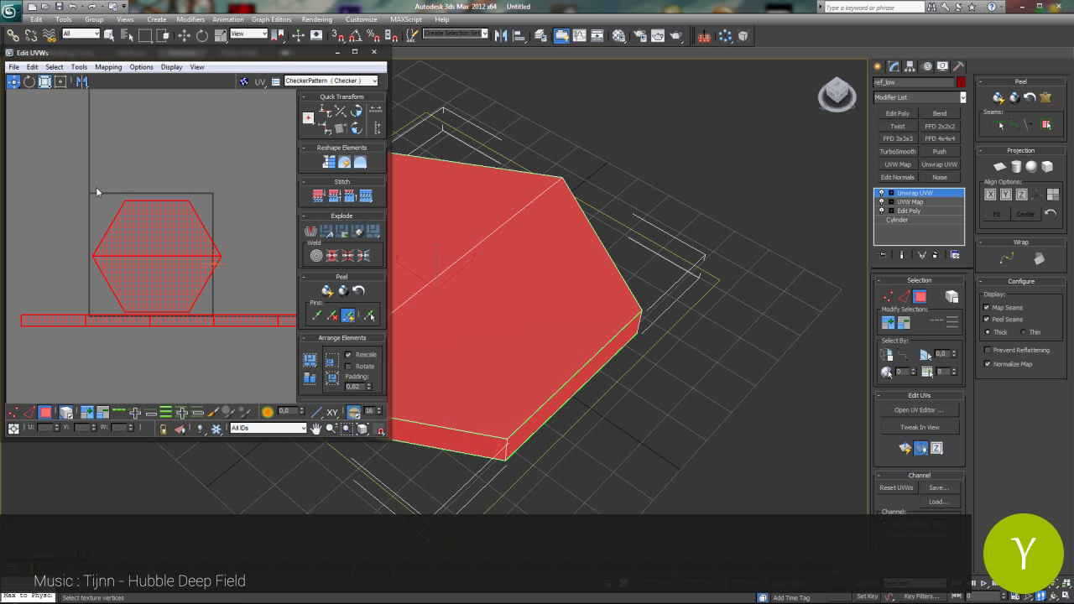
drag(154, 222, 146, 216)
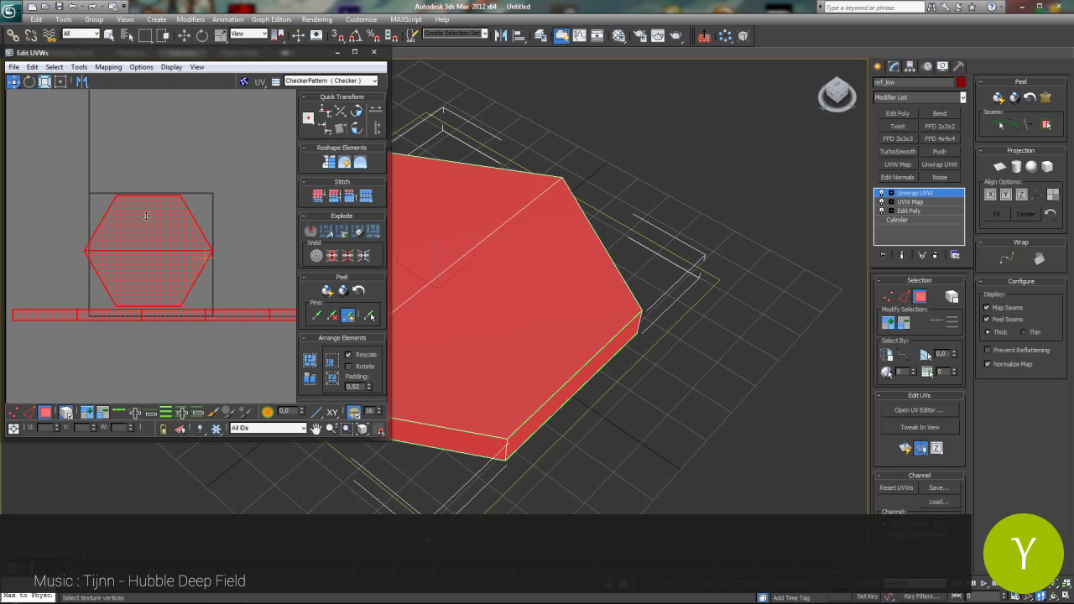
click(65, 169)
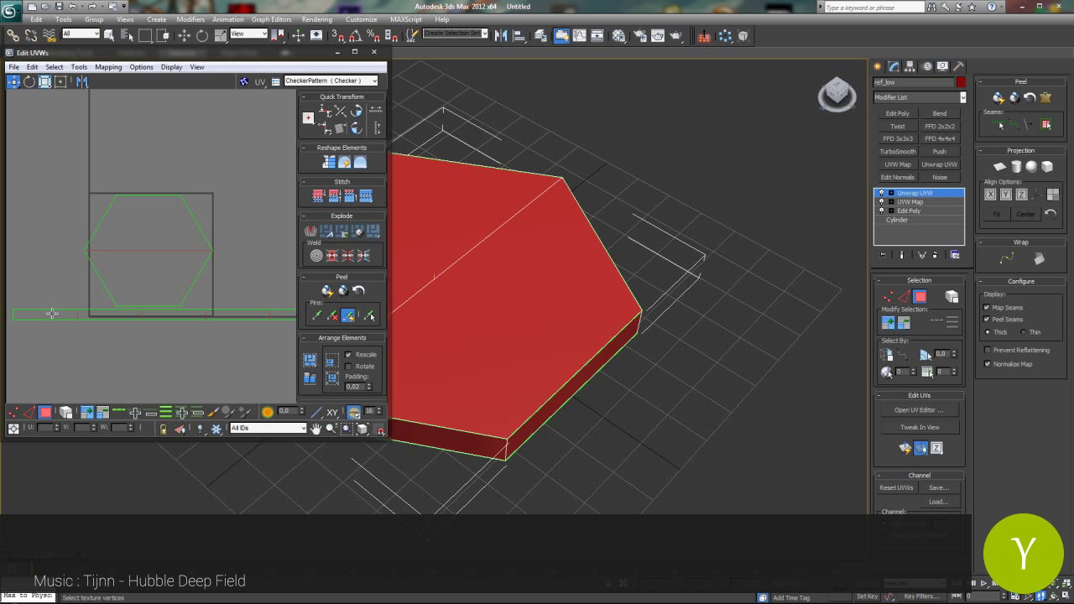
click(52, 313)
ctrl+click(170, 317)
ctrl+click(279, 315)
scroll(255, 348, down, 4)
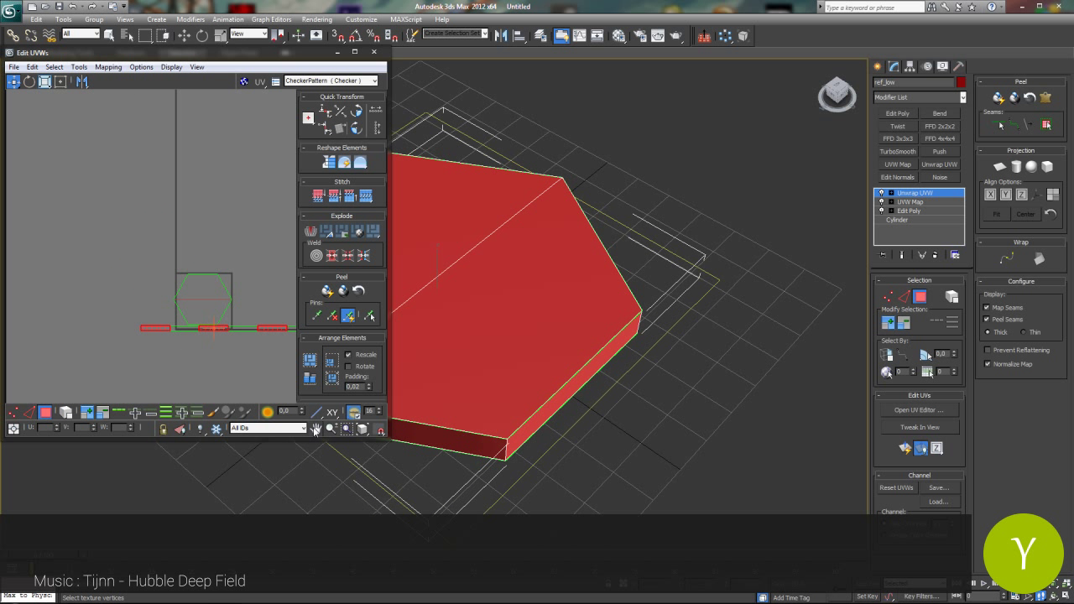
Maximize the UV editor and move one hexagonal cap shell out of the texture square.
click(354, 52)
scroll(465, 201, up, 2)
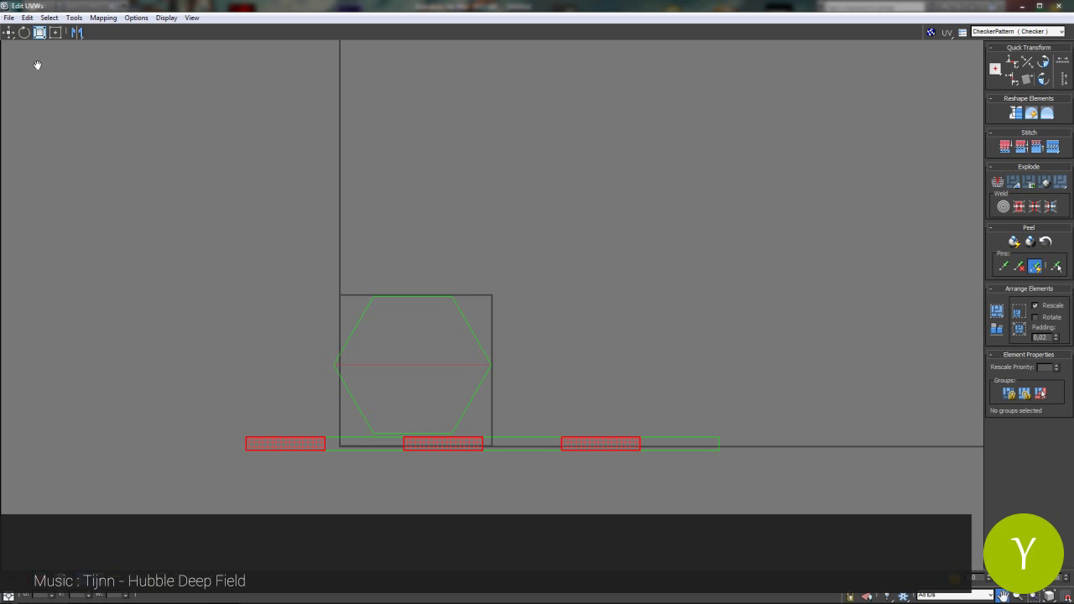
key(w)
click(411, 361)
ctrl+drag(379, 413, 185, 355)
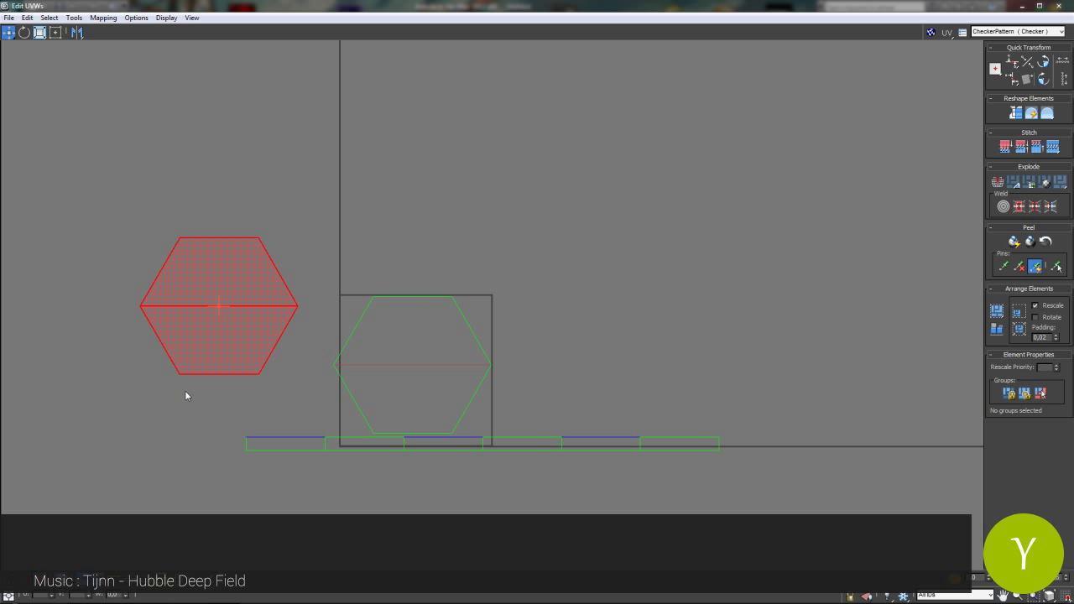
Stitch the matching side faces to the lower and lower-right edges of the moved hexagon shell.
key(2)
double_click(244, 375)
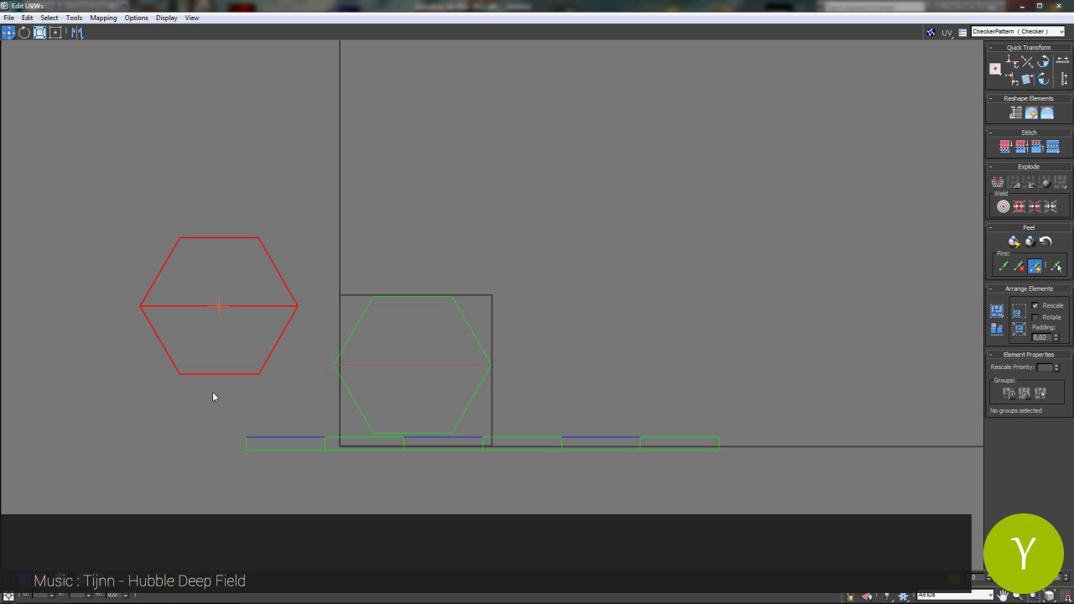
click(217, 374)
click(1053, 147)
click(278, 340)
click(1054, 148)
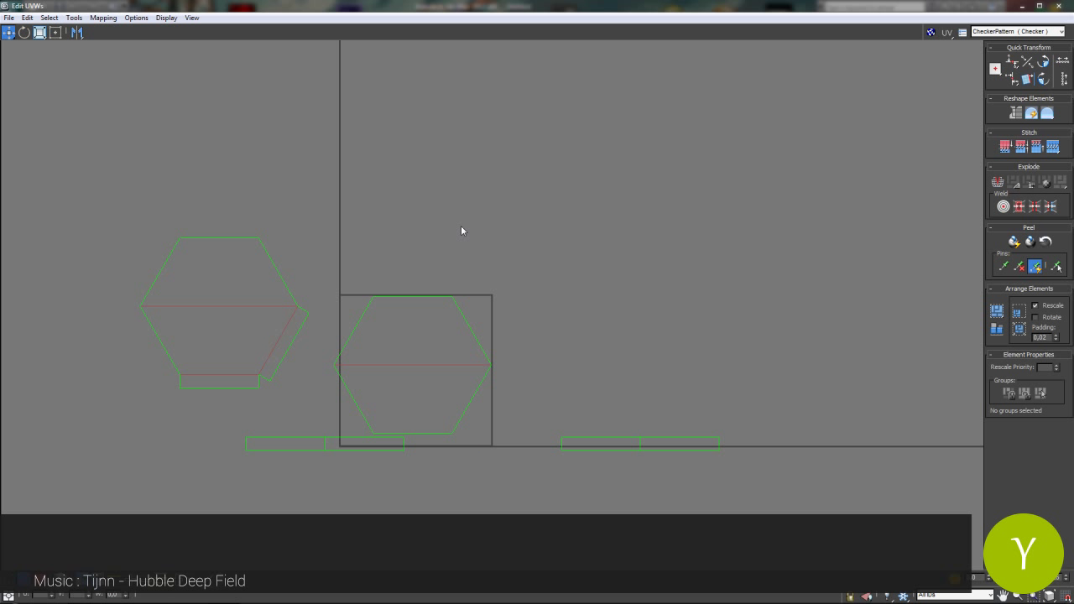
Stitch the remaining side faces to the upper-right, top and left edges of the hexagon shell.
click(279, 271)
click(1053, 147)
click(1052, 146)
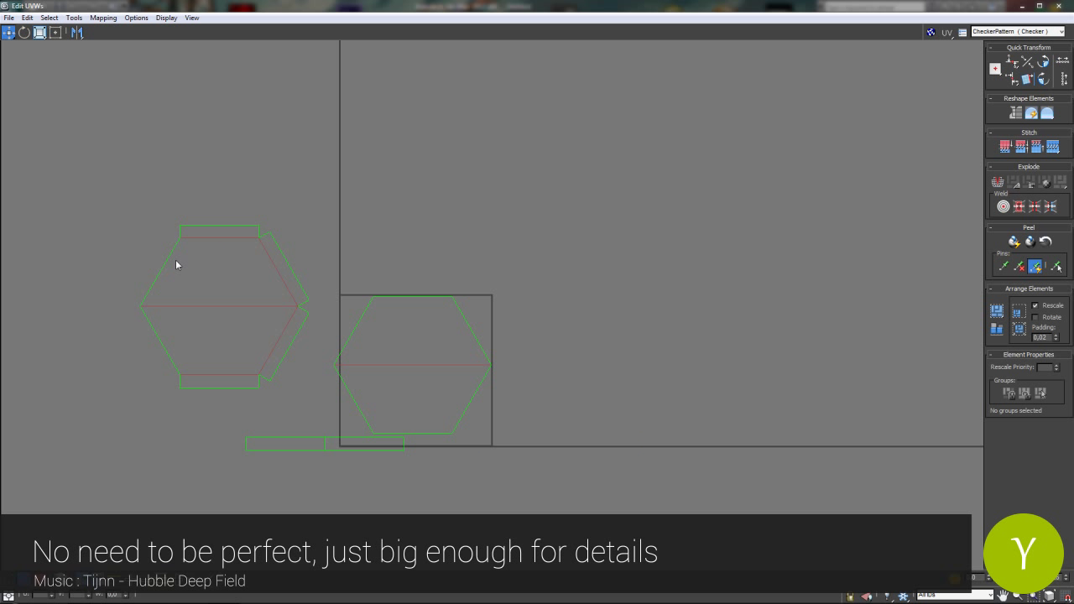
click(168, 262)
click(1038, 147)
click(1053, 146)
Move the other hexagonal cap shell exactly over the stitched hexagon so both caps overlap.
click(290, 276)
click(407, 348)
drag(408, 348, 214, 290)
click(219, 199)
scroll(106, 203, up, 5)
click(439, 358)
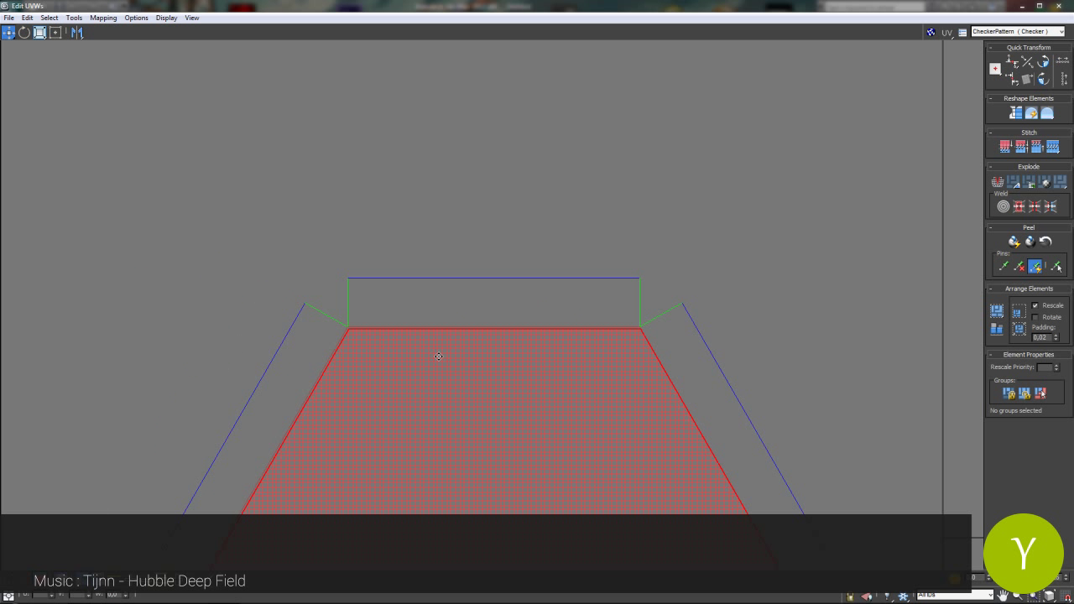
drag(449, 341, 446, 339)
scroll(446, 338, down, 5)
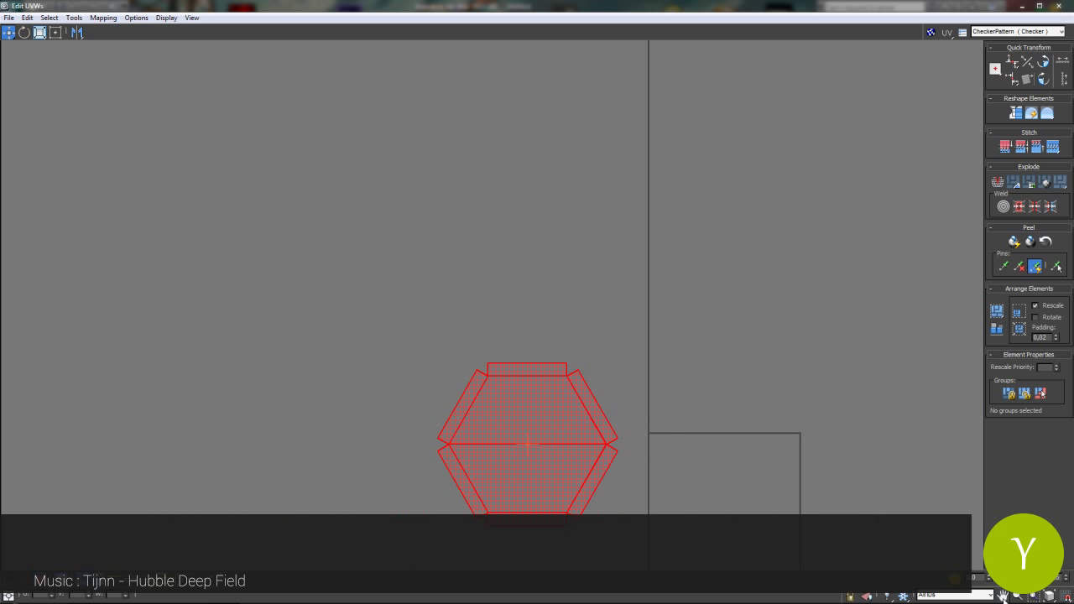
Move the overlapping hexagon shells with their side flaps onto the texture square and scale them down to fit.
middle_drag(451, 329, 234, 156)
click(9, 32)
drag(259, 291, 453, 355)
click(40, 33)
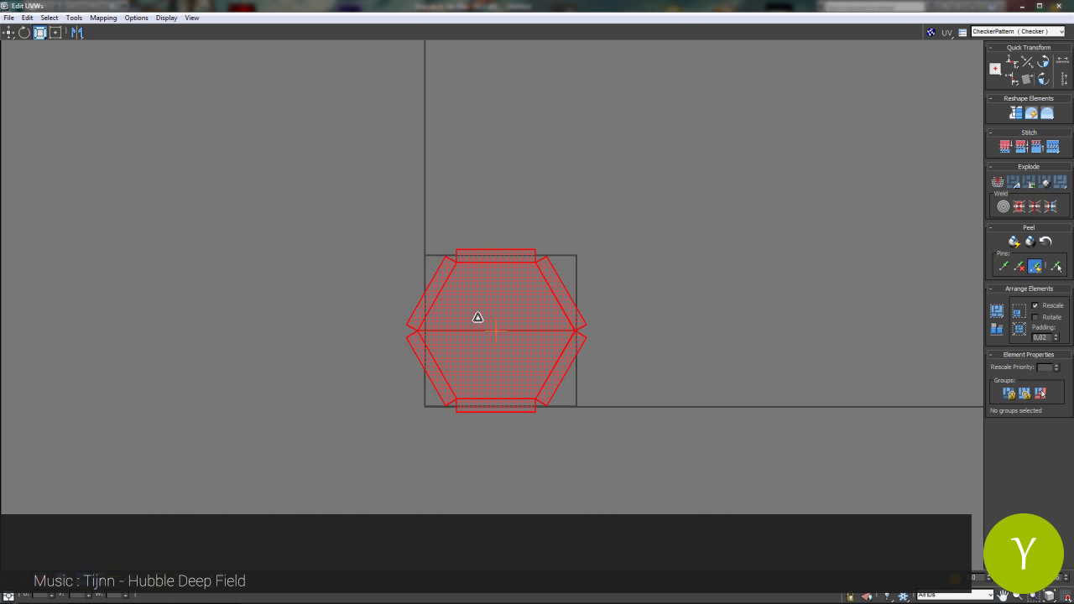
drag(496, 315, 499, 329)
click(9, 32)
scroll(510, 304, up, 3)
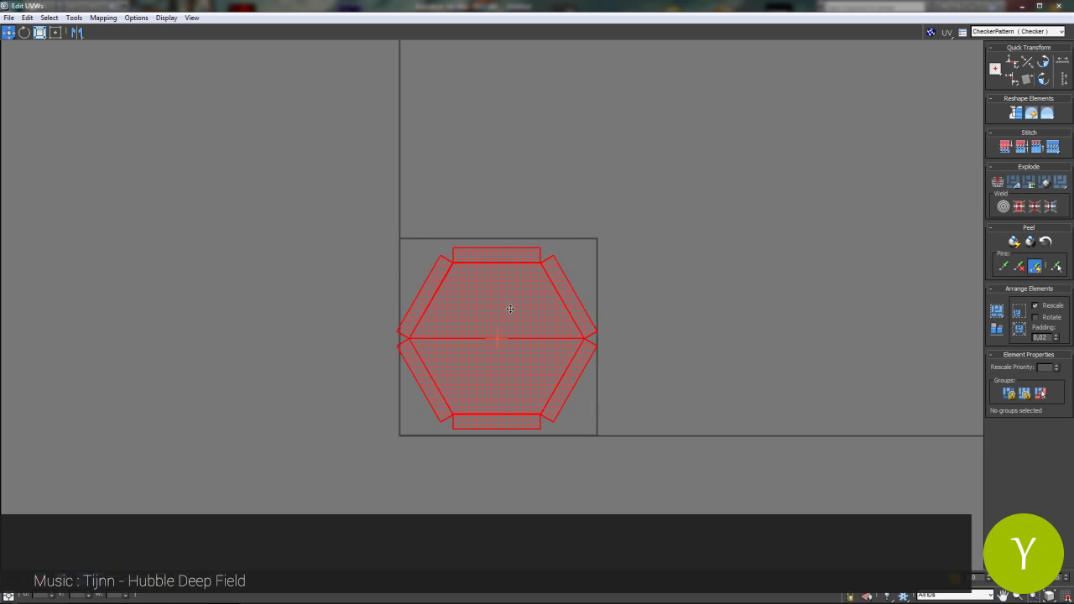
drag(547, 328, 549, 325)
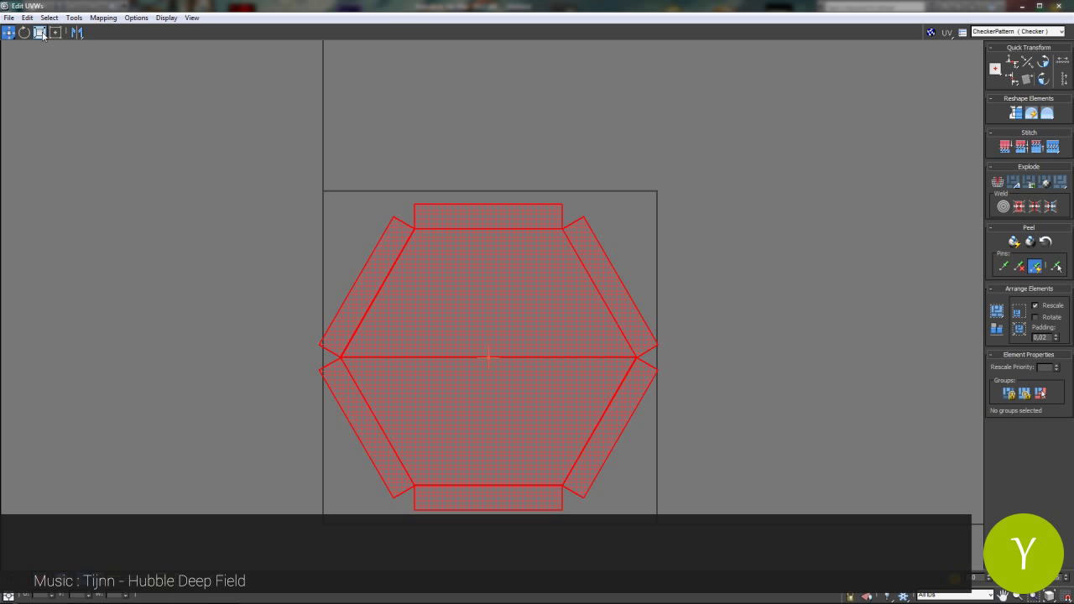
Fine-tune the scale and position of the shells so all flaps lie inside the texture square.
click(41, 33)
drag(503, 298, 503, 307)
click(10, 31)
drag(446, 276, 448, 279)
click(782, 216)
Close the UV editor and collapse the coin's entire modifier stack.
click(1056, 7)
right_click(921, 186)
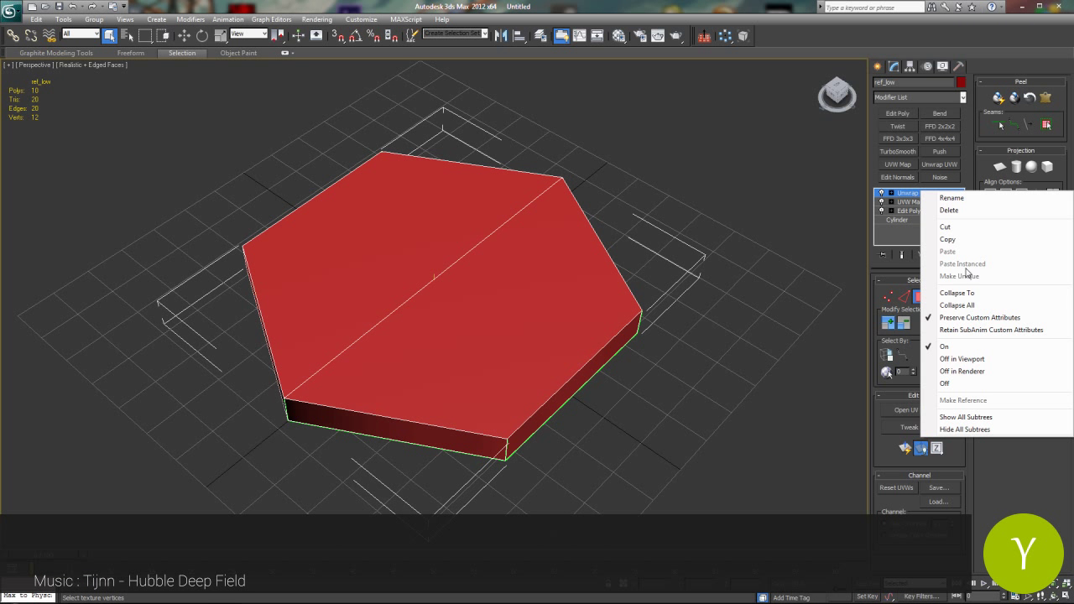
click(948, 307)
Clone the coin as an isolated copy named ref_high and give it a dark blue object color.
key(ctrl+v)
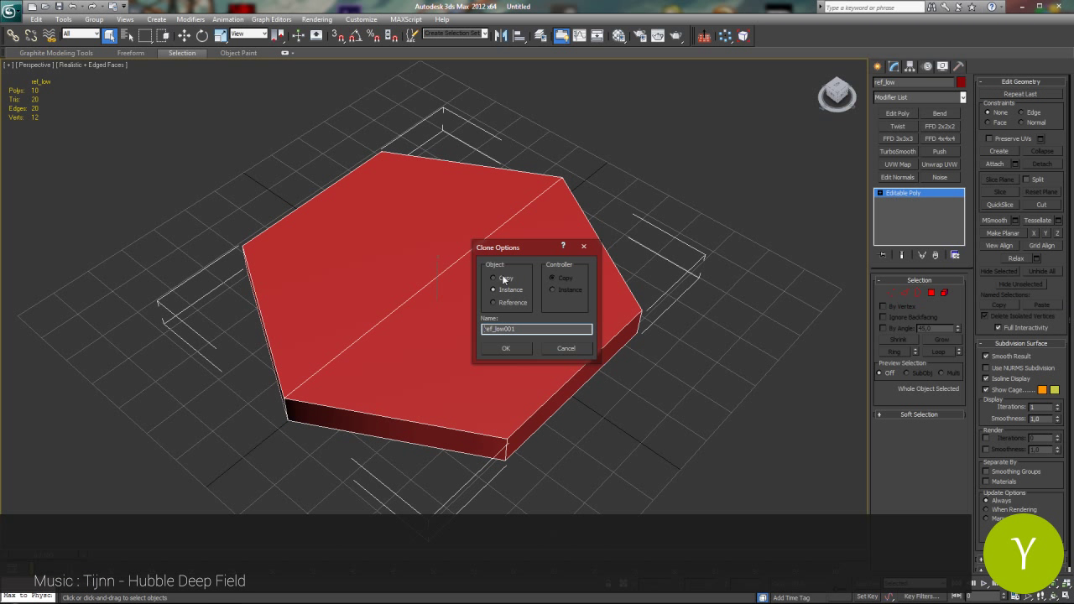
click(504, 279)
key(Return)
key(alt+q)
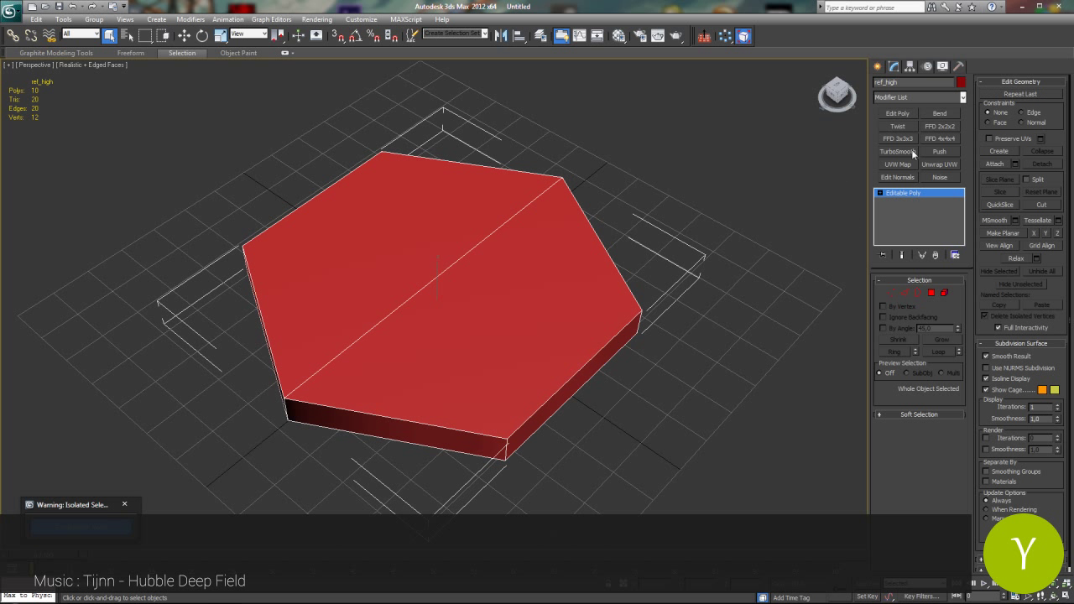
click(961, 82)
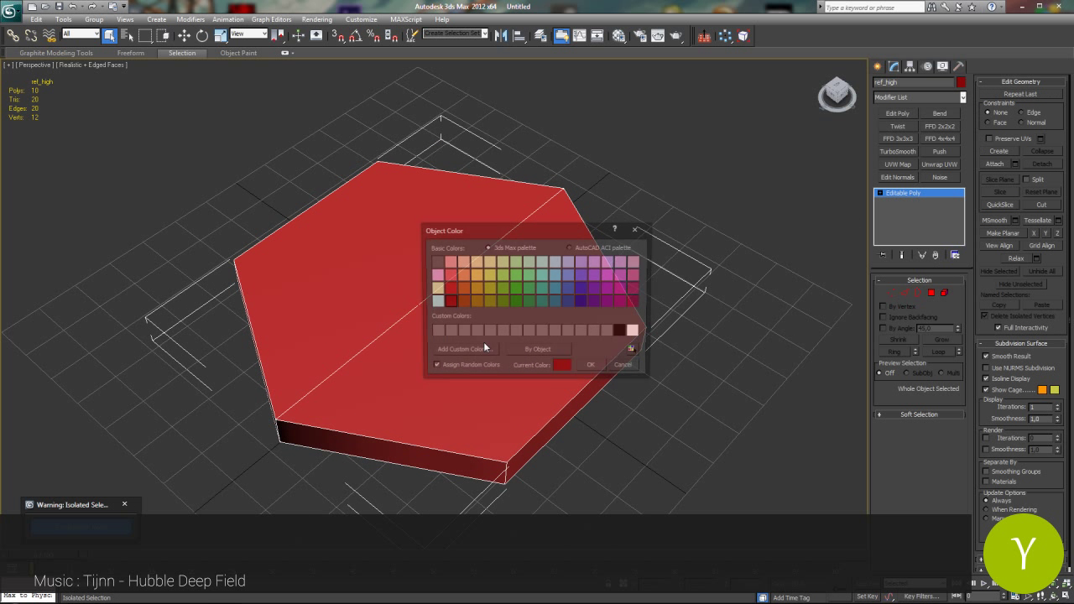
double_click(583, 301)
Apply TurboSmooth to the ref_high coin with 3 iterations.
key(2)
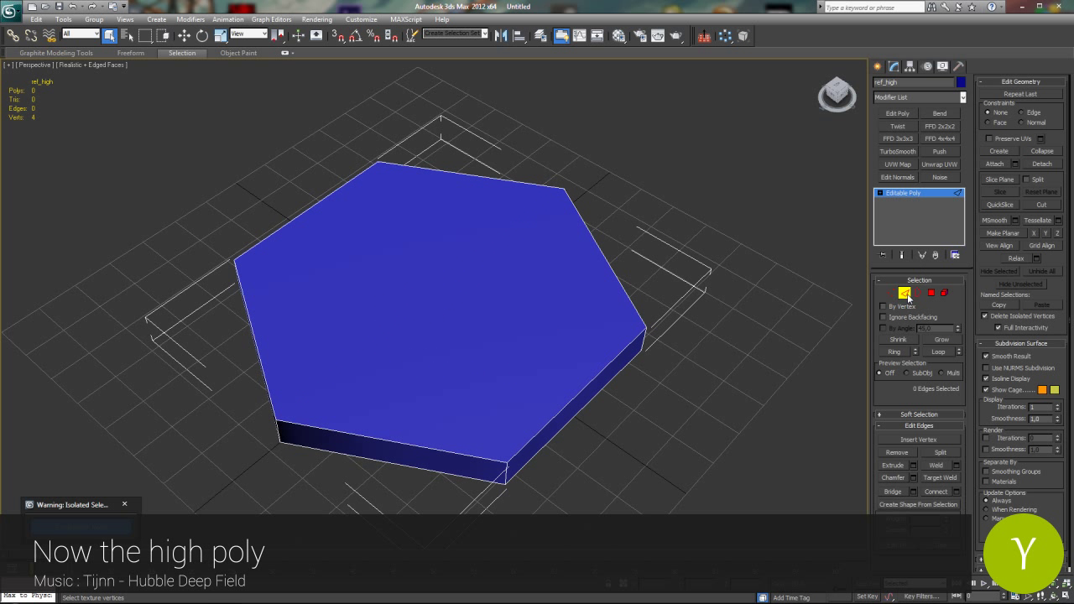
click(906, 294)
click(909, 152)
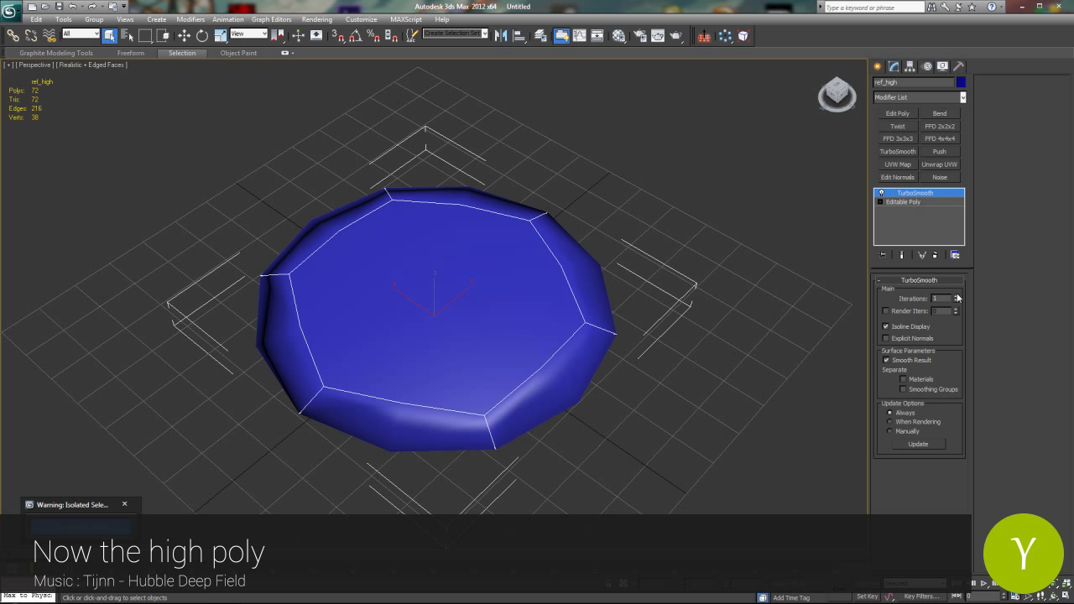
click(956, 301)
click(957, 297)
click(956, 297)
click(957, 297)
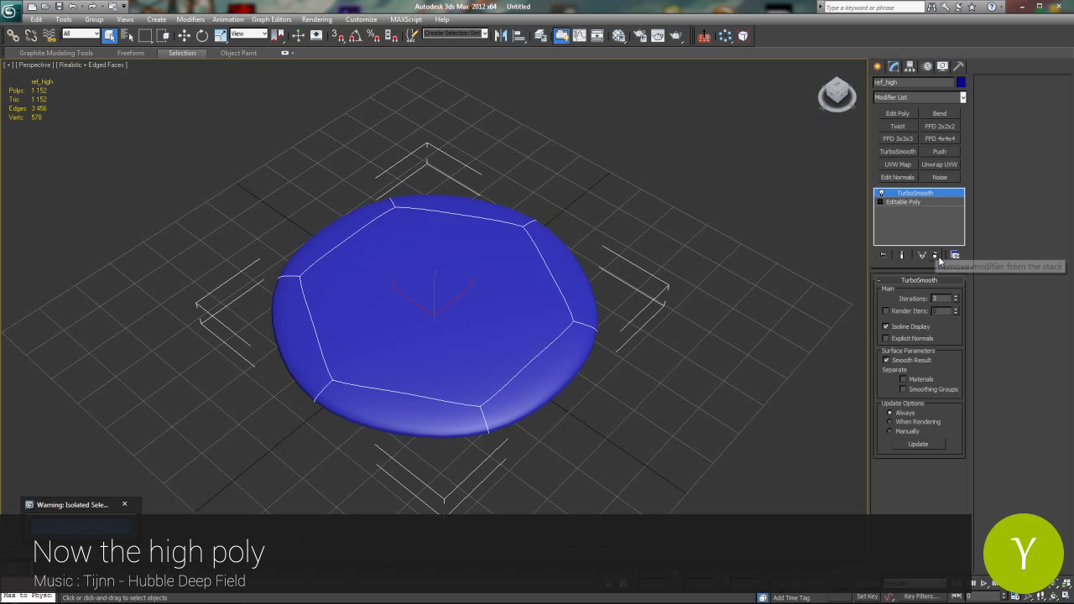
Chamfer all edges of the base mesh with 2 segments while showing the smoothed end result.
click(905, 202)
click(904, 293)
key(ctrl+a)
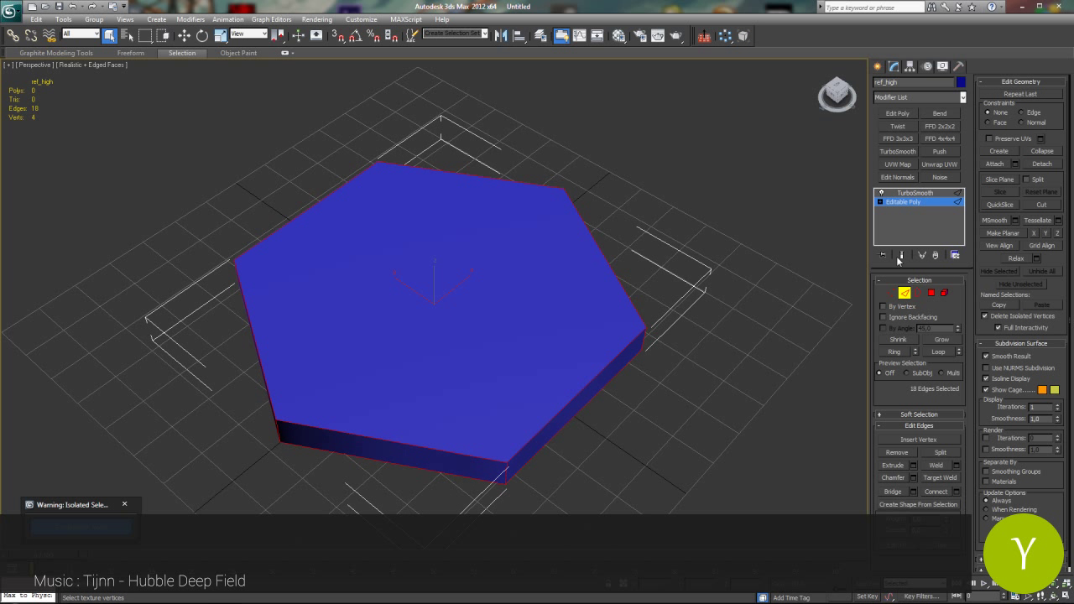
click(902, 254)
click(914, 477)
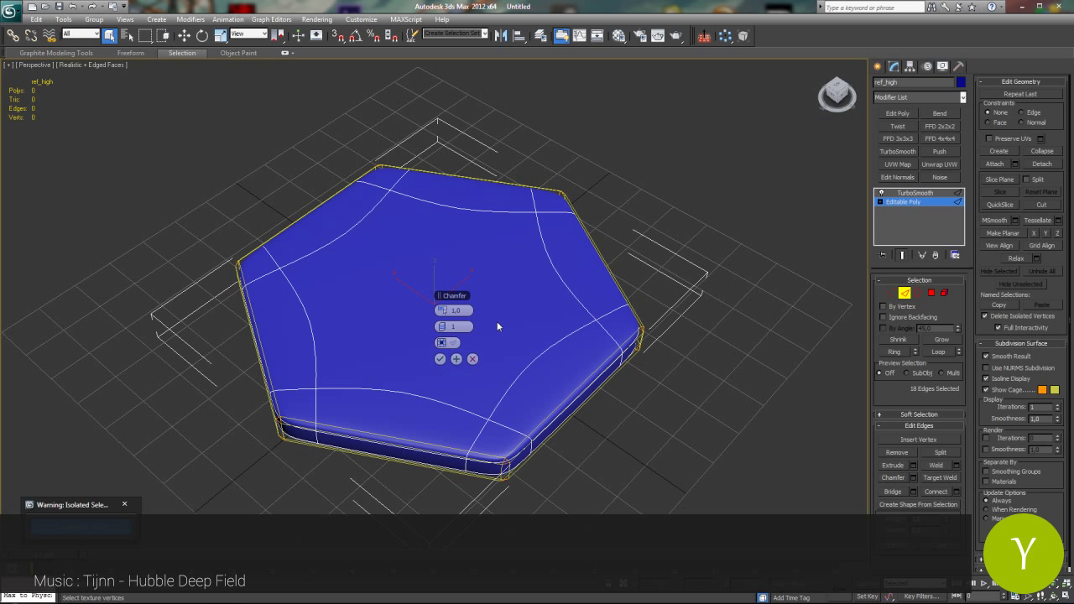
click(445, 327)
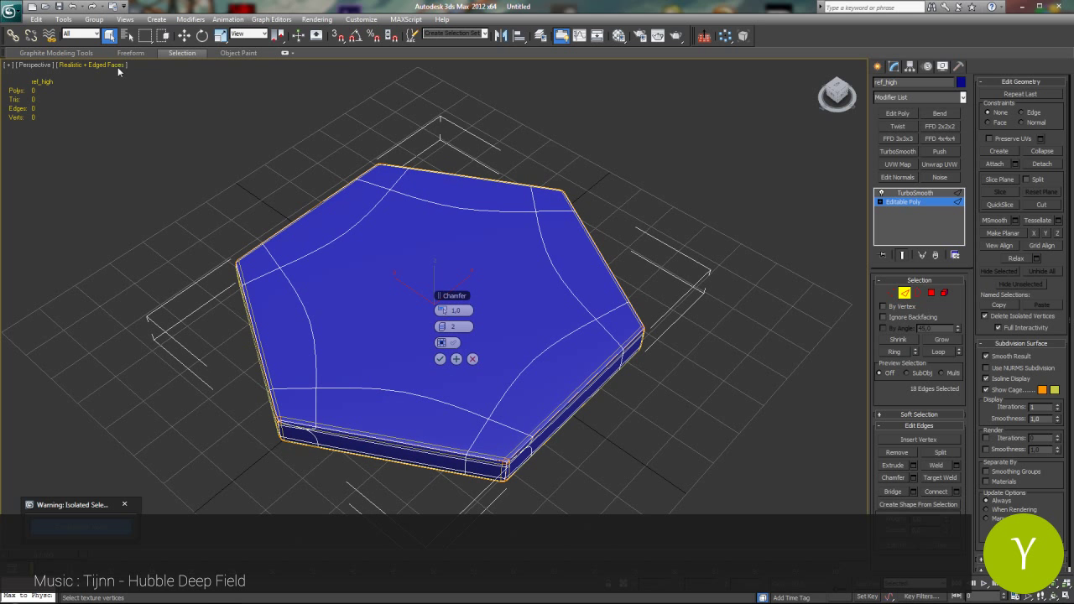
Turn off edged faces and the subdivision cage to inspect the chamfered corners up close.
click(118, 66)
click(155, 119)
alt+middle_drag(470, 422, 525, 367)
scroll(493, 376, up, 4)
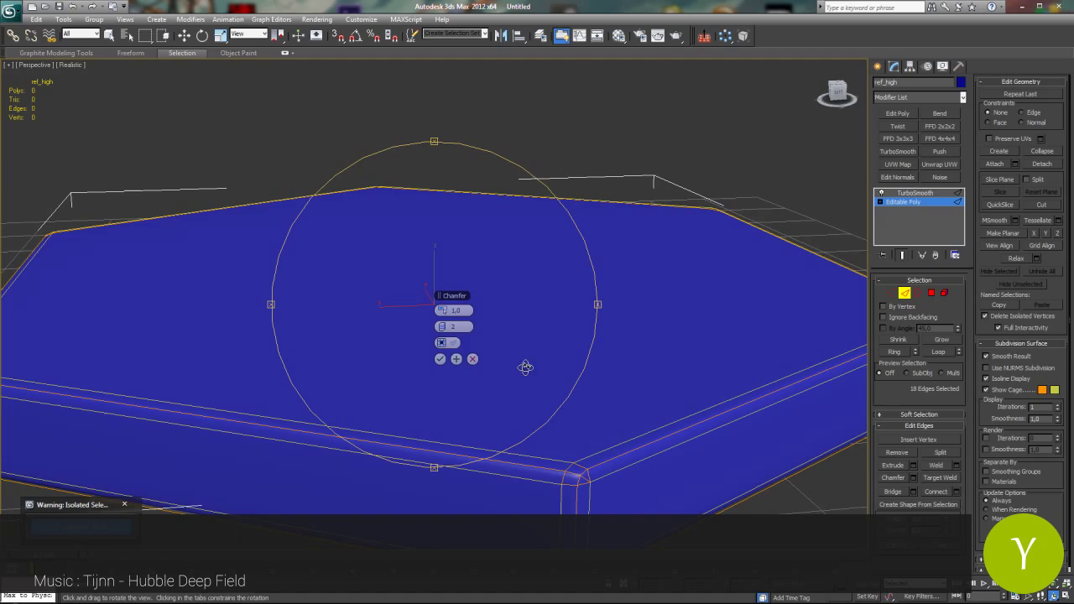
click(996, 391)
drag(588, 414, 369, 420)
scroll(515, 441, down, 5)
Adjust the chamfer amount on the coin's edges and apply the chamfer.
drag(445, 311, 455, 310)
drag(503, 389, 509, 447)
drag(443, 310, 439, 310)
drag(487, 340, 563, 279)
scroll(563, 278, up, 5)
drag(441, 311, 496, 375)
click(439, 359)
Show edged faces again and inset the coin's two large hexagonal faces.
drag(498, 315, 501, 309)
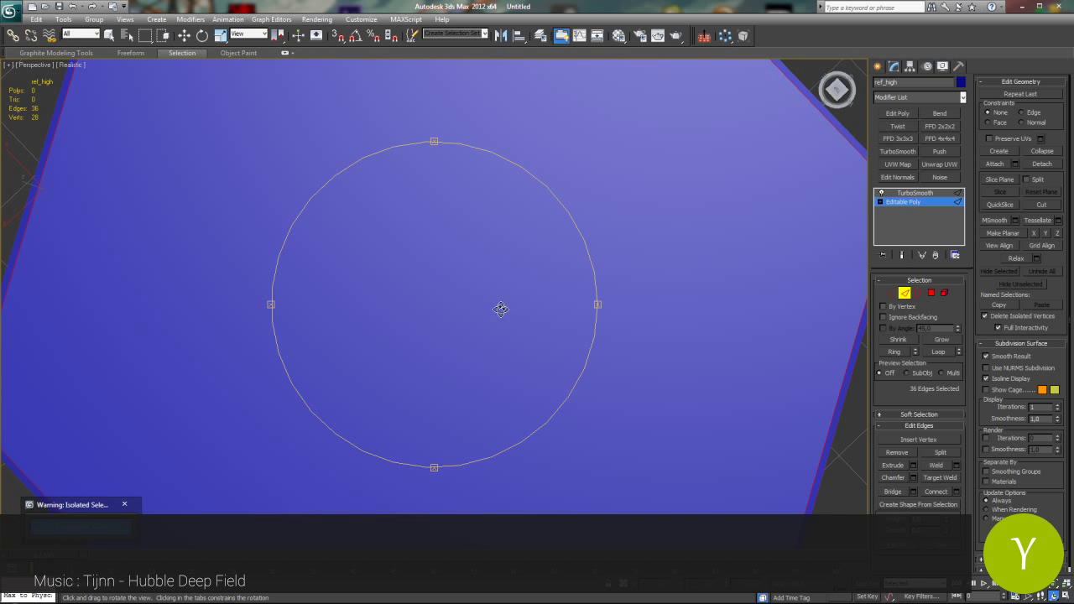
click(66, 64)
click(109, 124)
scroll(433, 271, down, 5)
alt+middle_drag(434, 271, 454, 326)
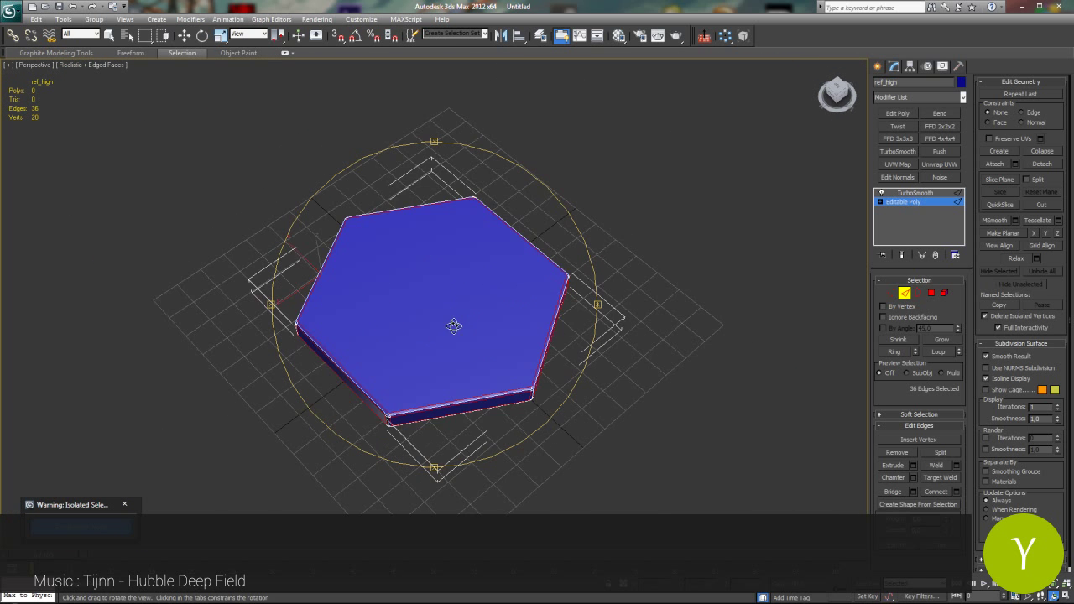
scroll(467, 307, up, 3)
drag(454, 326, 459, 361)
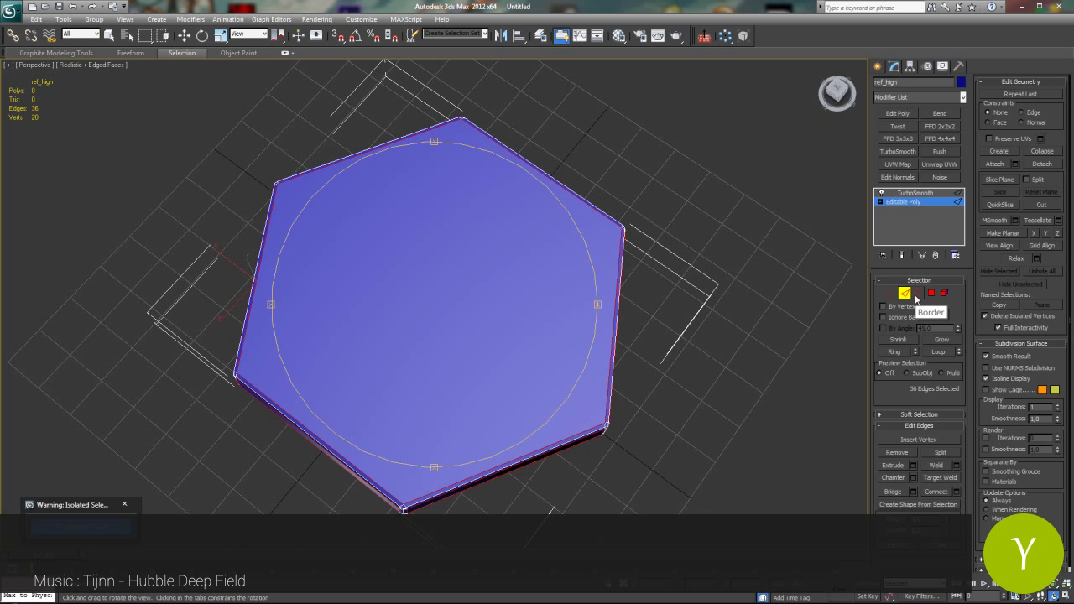
click(930, 292)
click(467, 322)
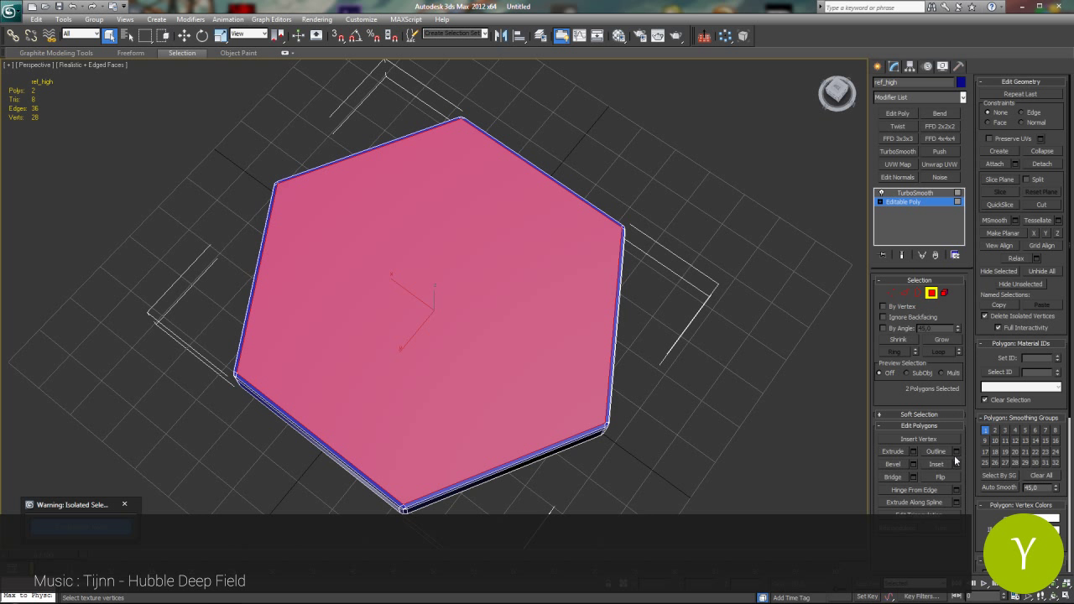
click(956, 464)
click(456, 342)
click(439, 342)
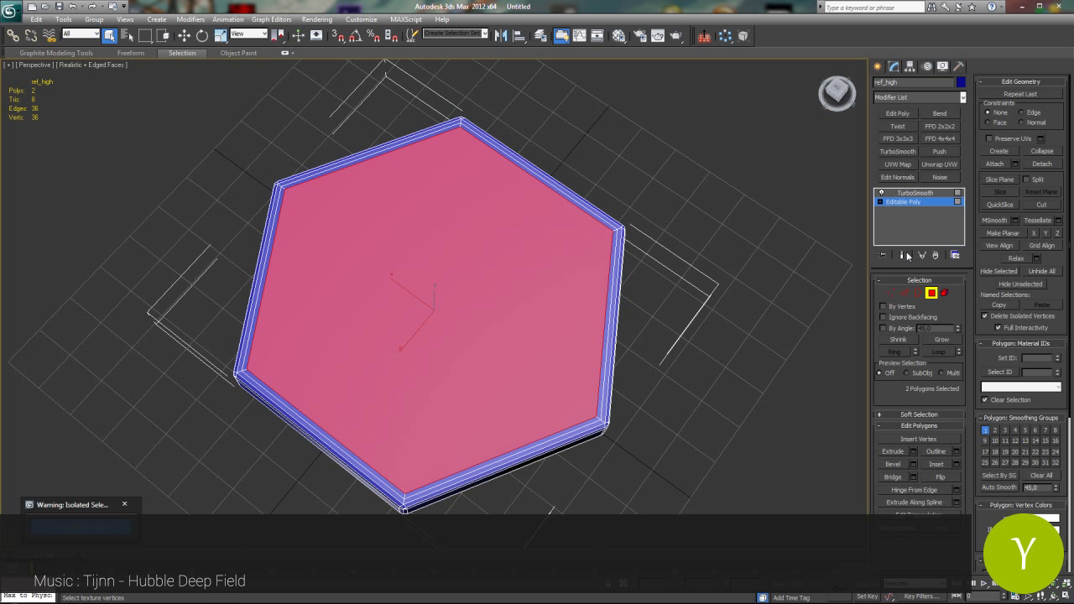
Leave polygon editing, show the smoothed end result and hide edged faces to check the coin's surface.
click(928, 292)
click(903, 257)
click(838, 232)
click(104, 64)
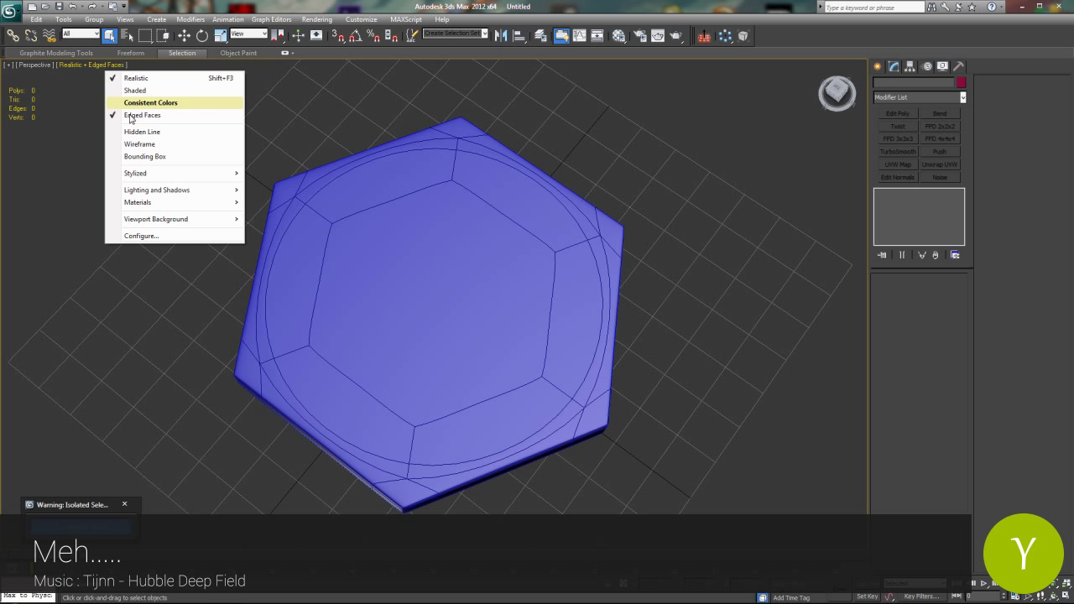
click(131, 117)
click(277, 156)
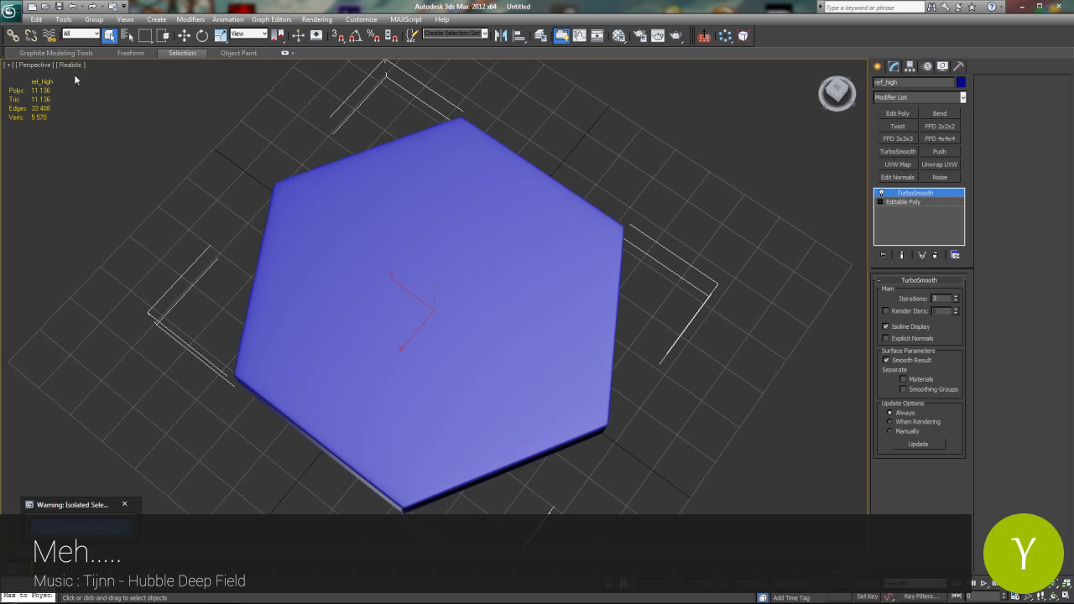
Remove TurboSmooth from the ref_high coin and show edged faces again.
click(936, 255)
click(69, 67)
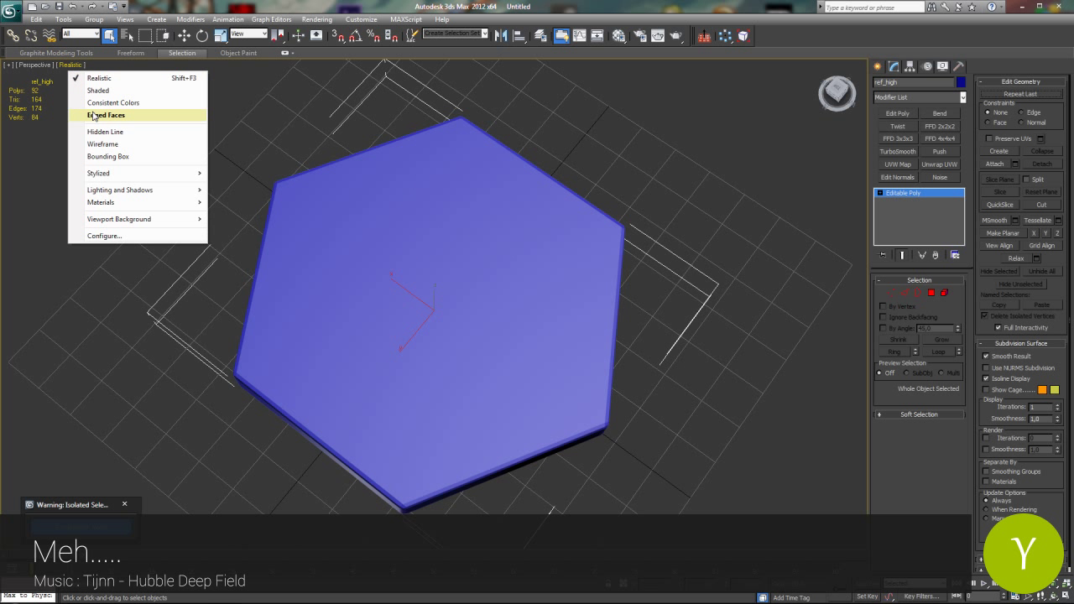
click(92, 112)
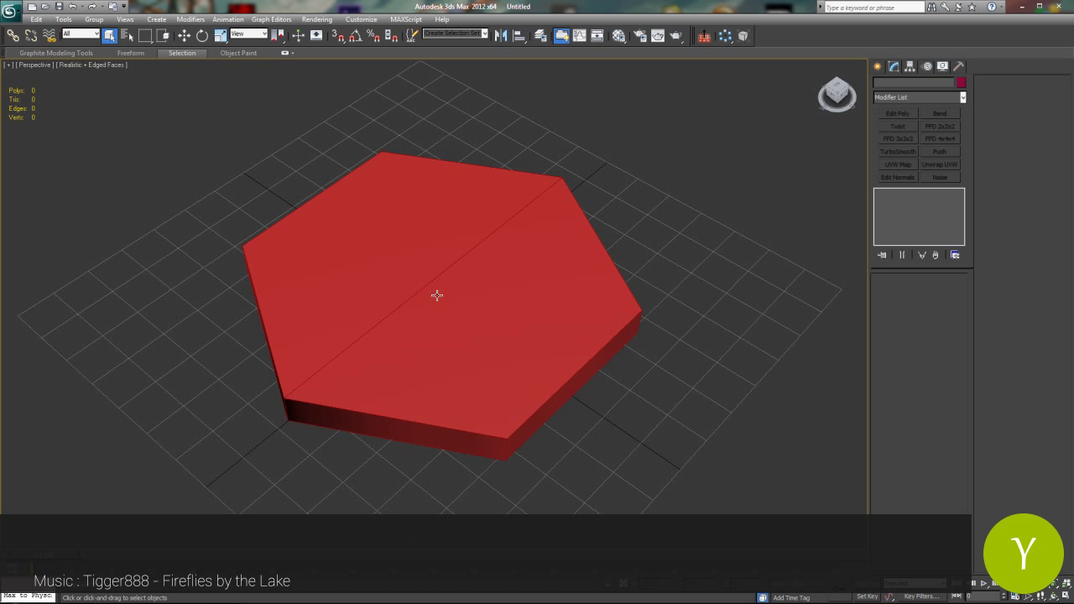
Clone the ref_low coin as an independent copy named ref_high and give the copy a dark blue object color.
shift+drag(436, 295, 461, 300)
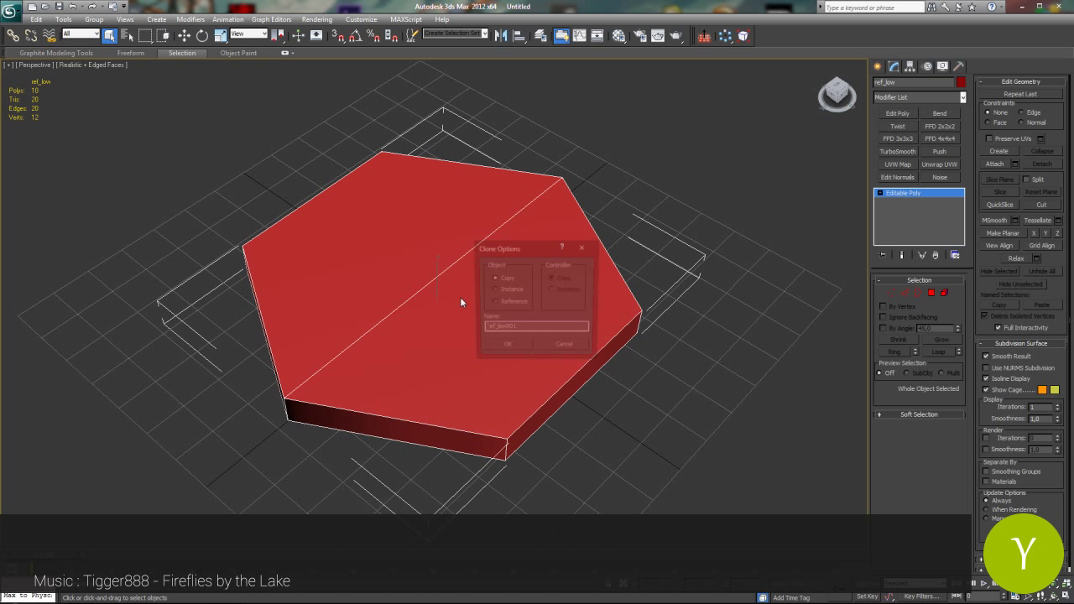
text(high)
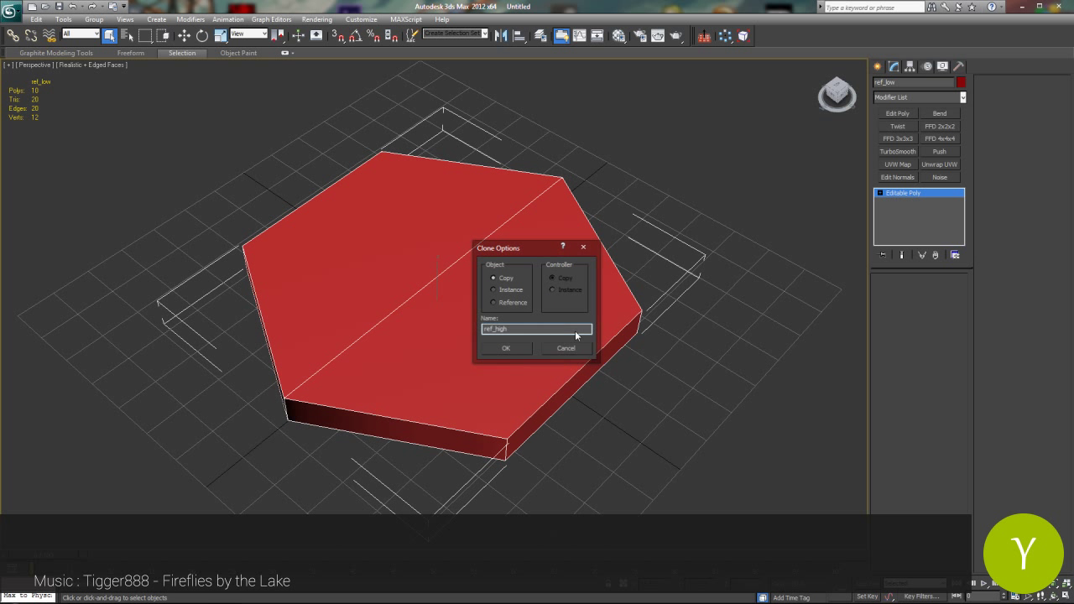
key(Return)
click(961, 82)
click(579, 302)
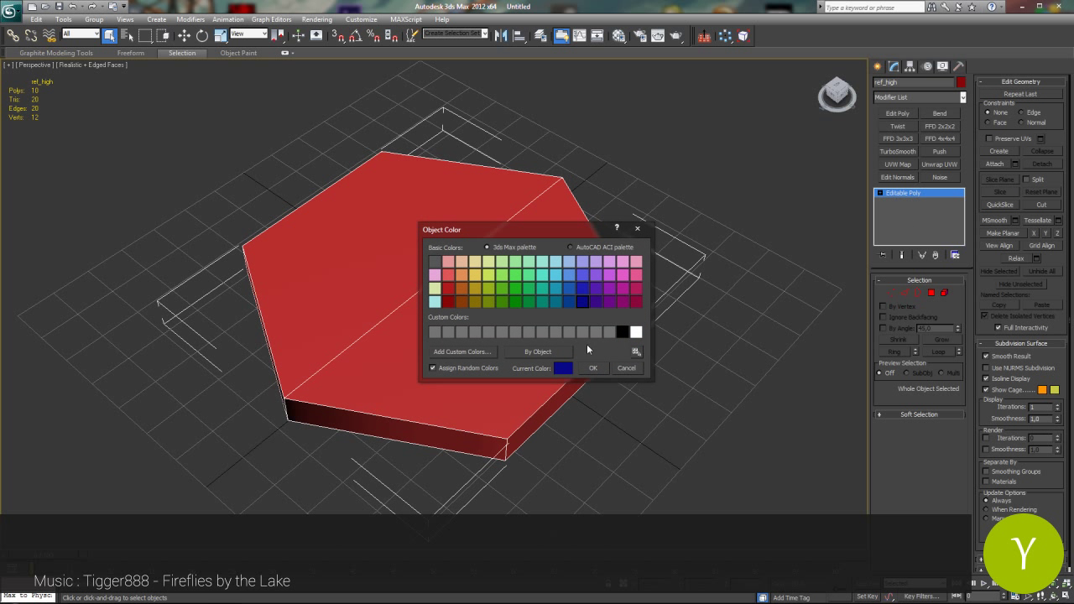
click(593, 367)
Isolate ref_high and apply TurboSmooth with 3 iterations and isoline display enabled.
click(728, 38)
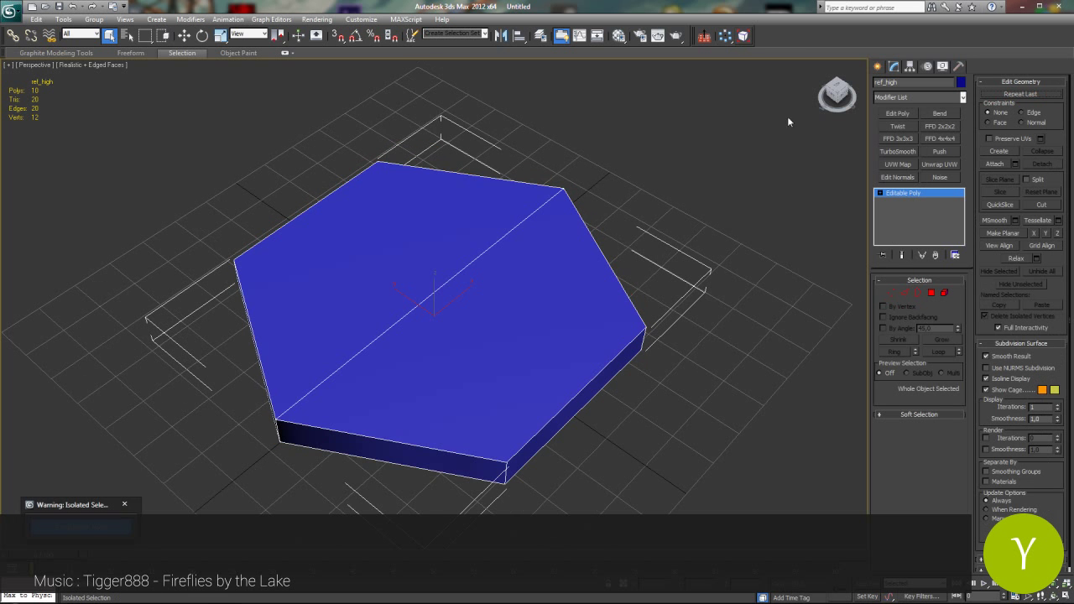
click(897, 151)
click(906, 329)
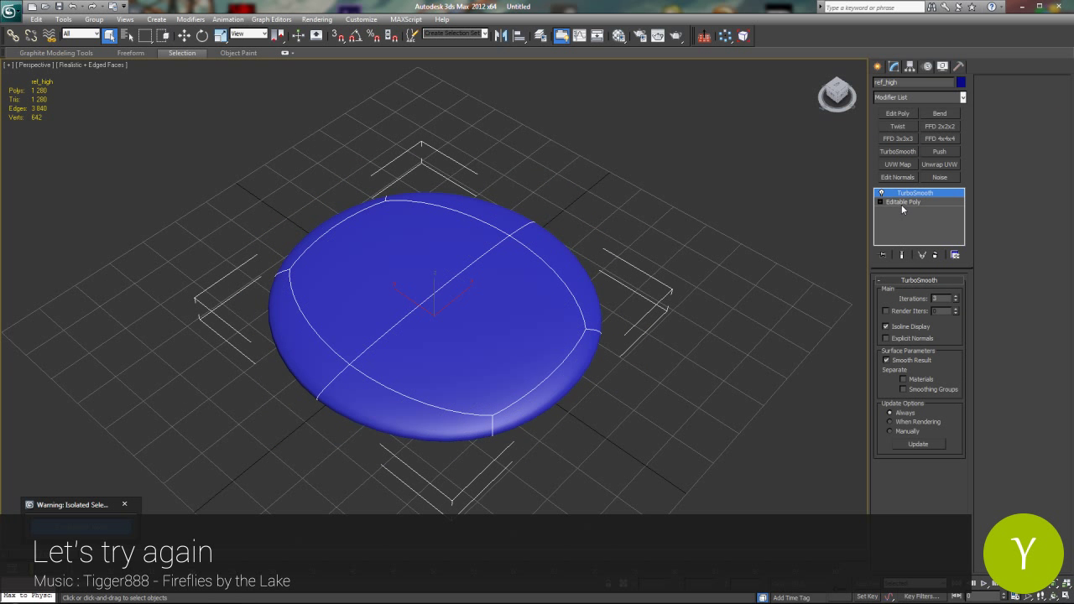
Go to edge editing on the Editable Poly beneath TurboSmooth and select all edges of the coin.
click(902, 203)
click(905, 293)
click(568, 401)
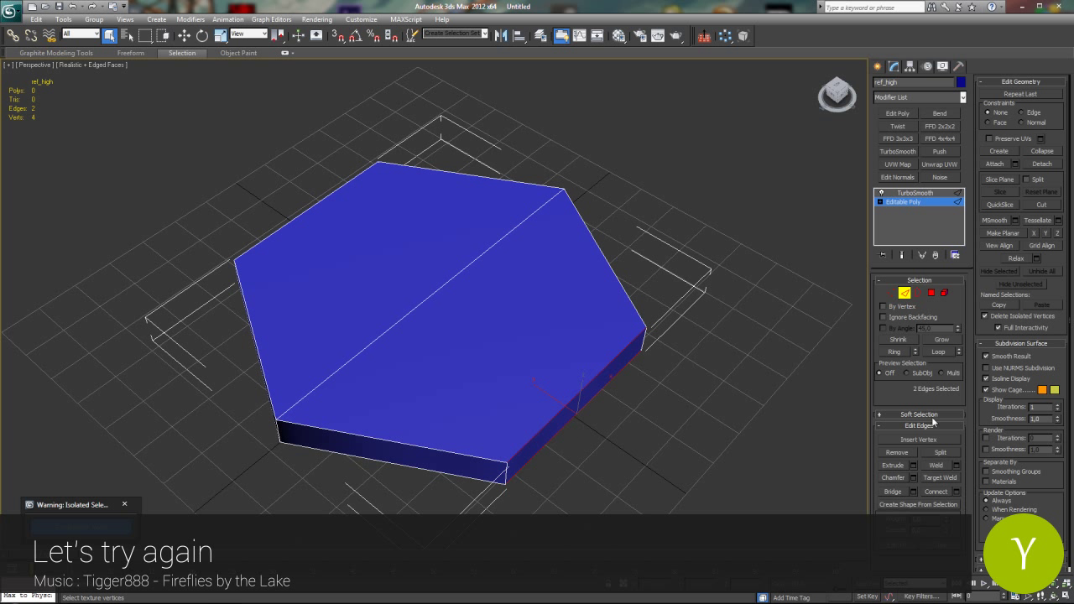
click(937, 353)
key(ctrl+a)
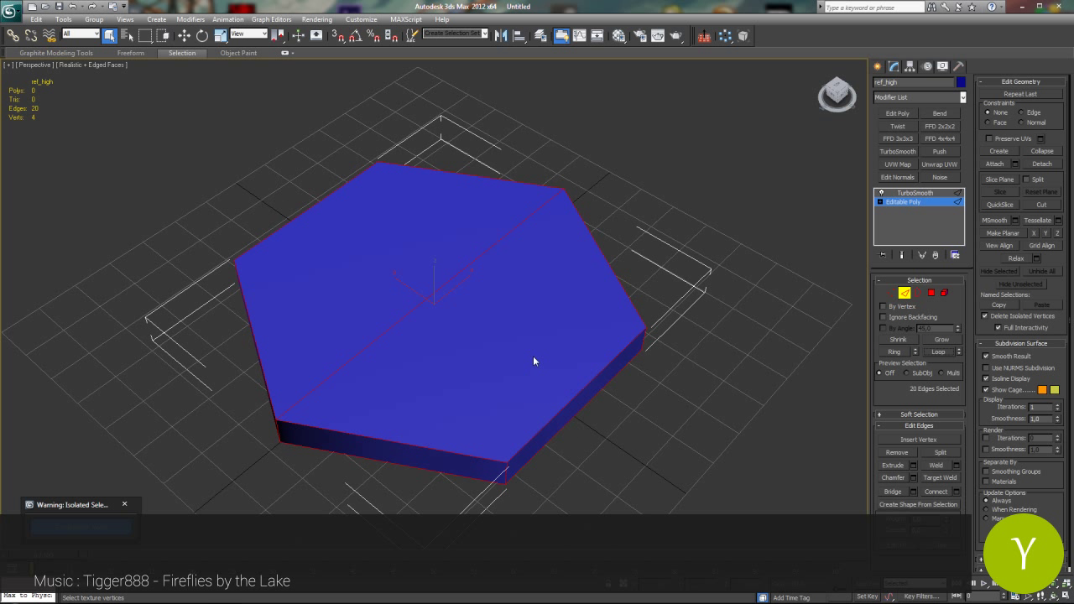
Show the smoothed end result and try chamfering every edge with an amount of 1.0 and 2 segments.
click(902, 255)
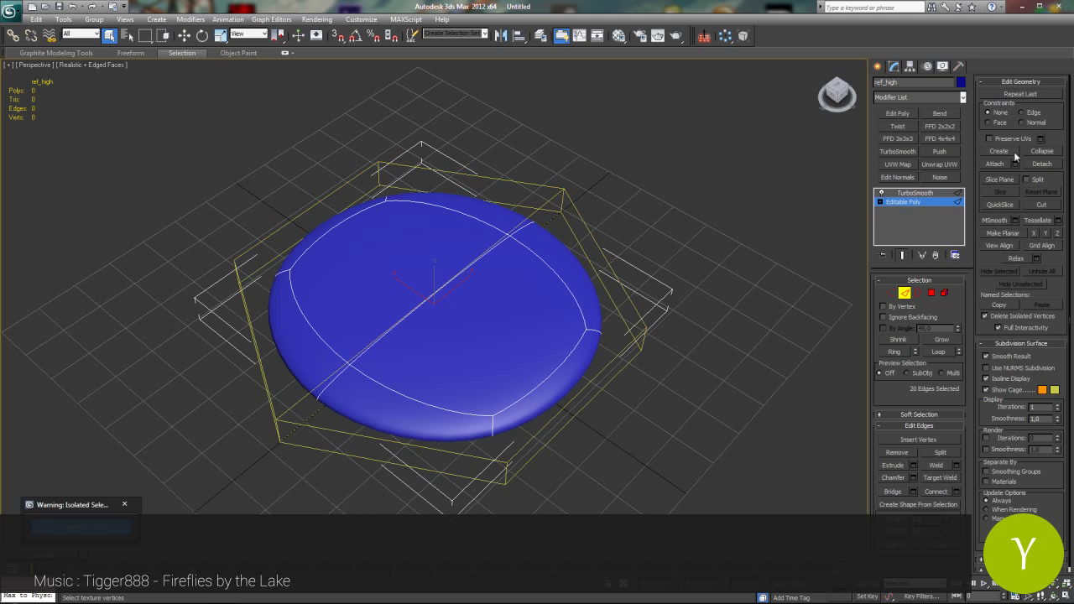
click(913, 478)
click(447, 328)
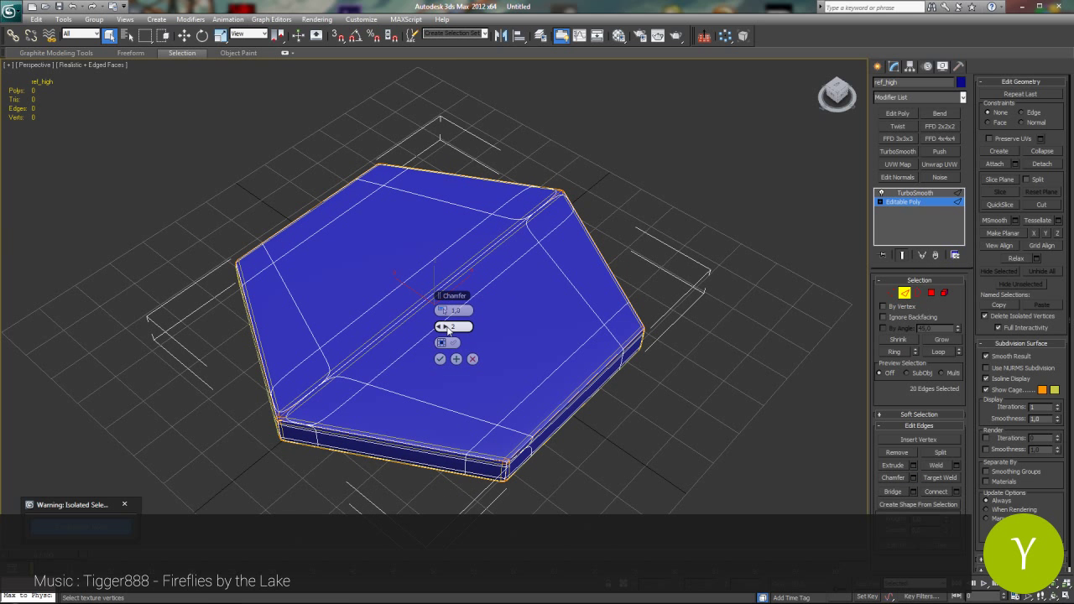
Hide edged faces and the subdivision cage, and inspect the chamfered coin's surface from several angles.
key(e)
mouse_move(550, 340)
mouse_down()
mouse_move(538, 317)
mouse_move(540, 342)
mouse_up()
click(103, 66)
click(143, 115)
drag(337, 231, 421, 190)
click(987, 390)
drag(536, 366, 521, 429)
alt+middle_drag(521, 429, 512, 354)
click(904, 255)
drag(859, 260, 855, 342)
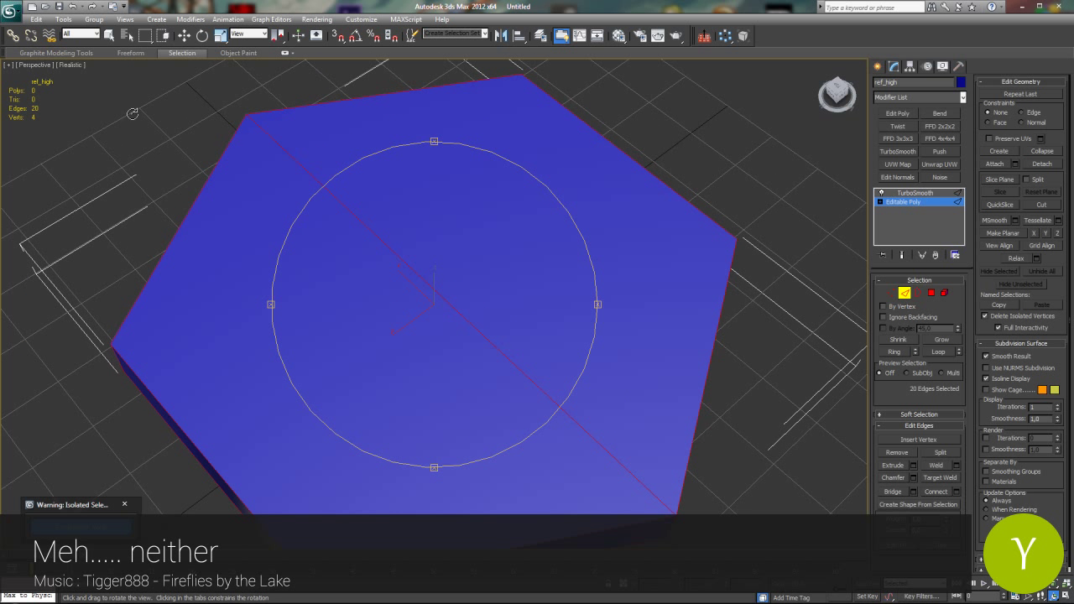
Reselect the coin's edges, leaving out the two diagonals that cross the large hexagonal faces.
click(183, 36)
drag(397, 394, 533, 340)
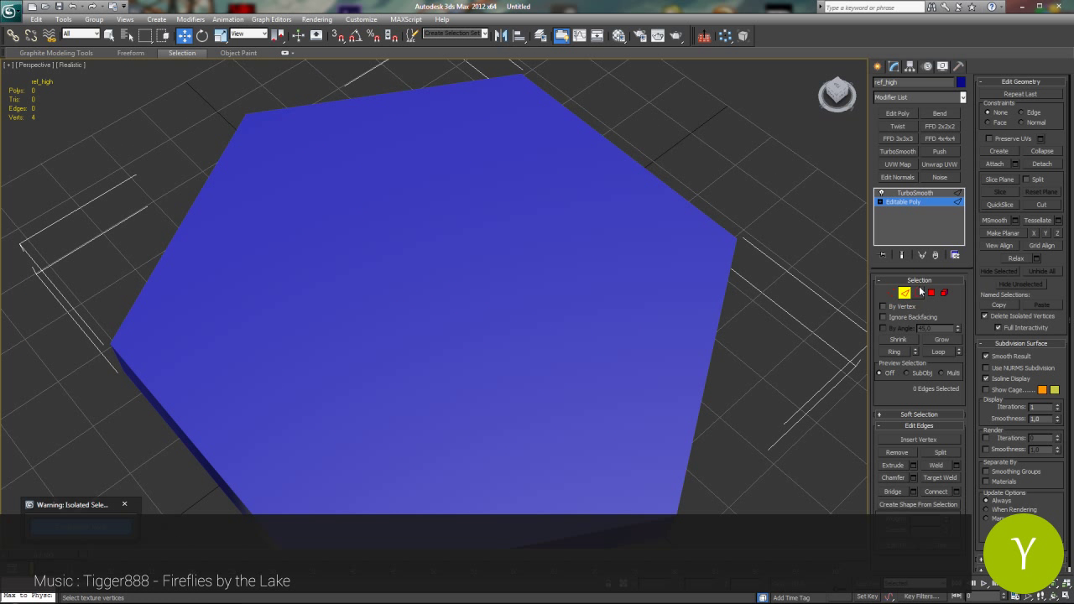
key(ctrl+a)
Set up a chamfer on the selected outline edges with an amount of 1.0 and 4 segments.
click(913, 478)
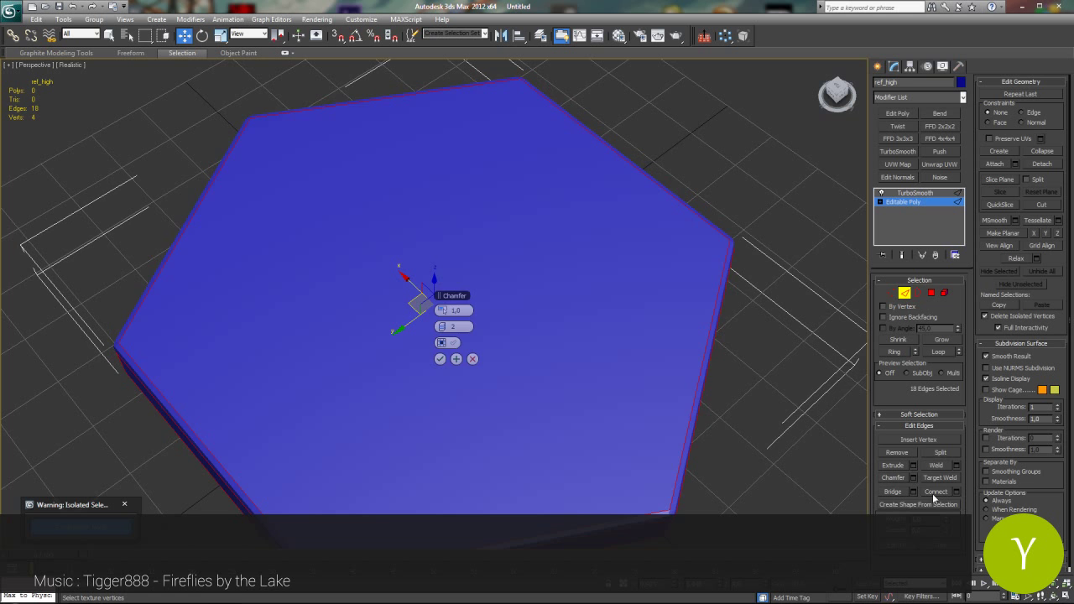
click(1055, 596)
click(1055, 598)
drag(508, 411, 509, 327)
scroll(537, 324, up, 5)
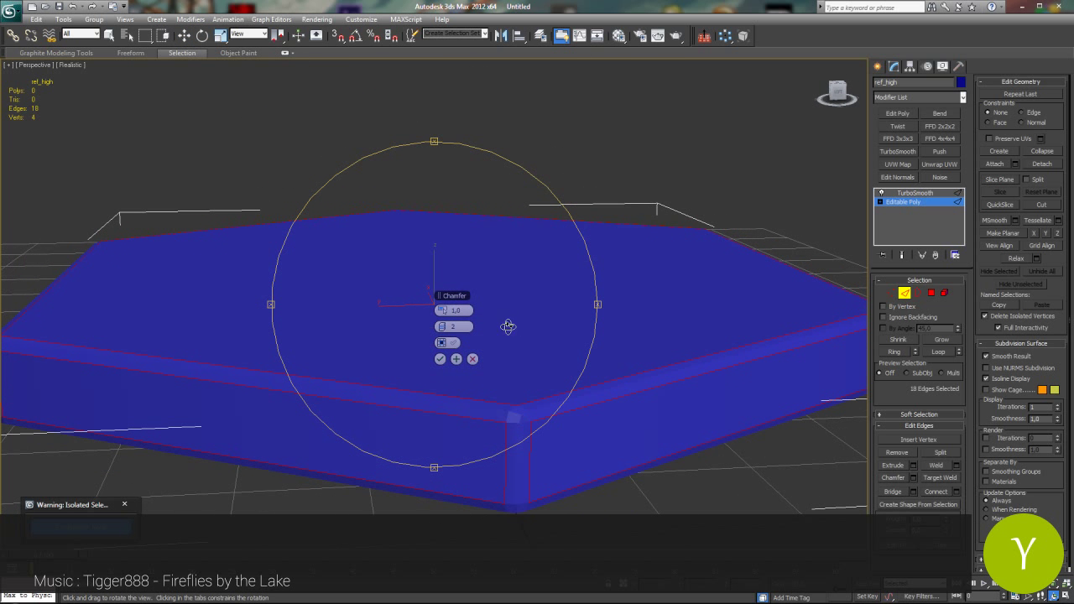
click(446, 328)
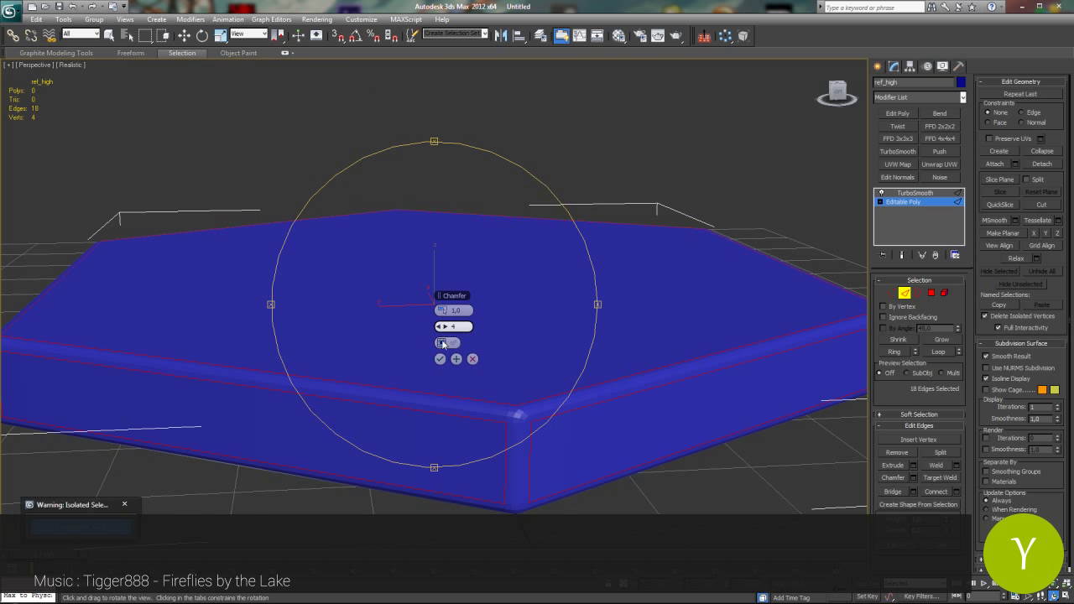
click(443, 343)
click(79, 66)
click(261, 119)
click(74, 69)
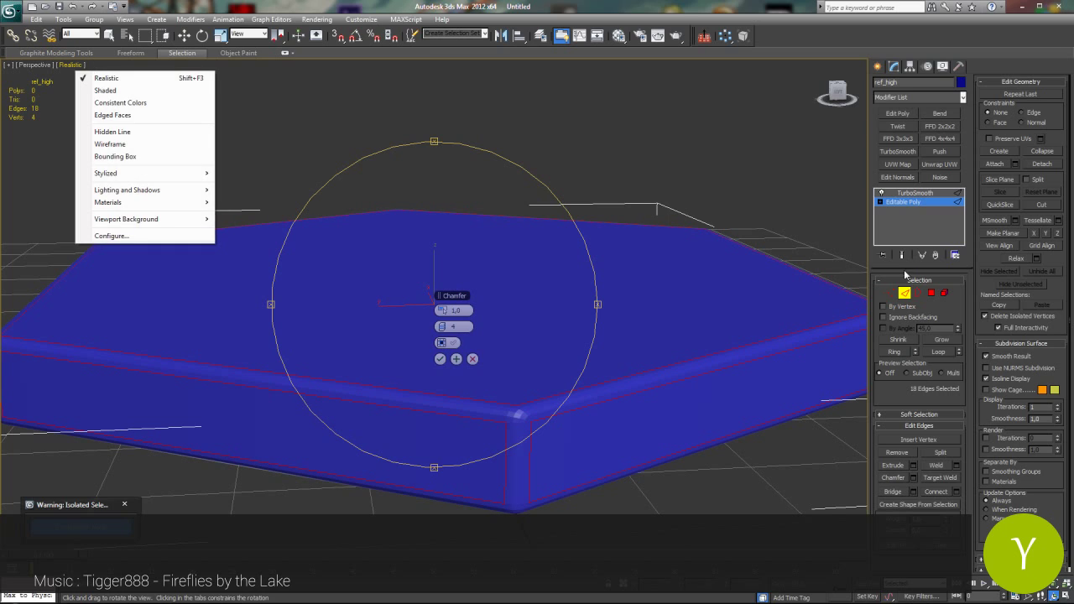
Show the smoothed end result, adjust the chamfer amount to suit it, and apply the chamfer.
click(901, 255)
mouse_move(479, 323)
mouse_down()
mouse_move(533, 361)
mouse_move(489, 328)
mouse_up()
scroll(490, 328, down, 4)
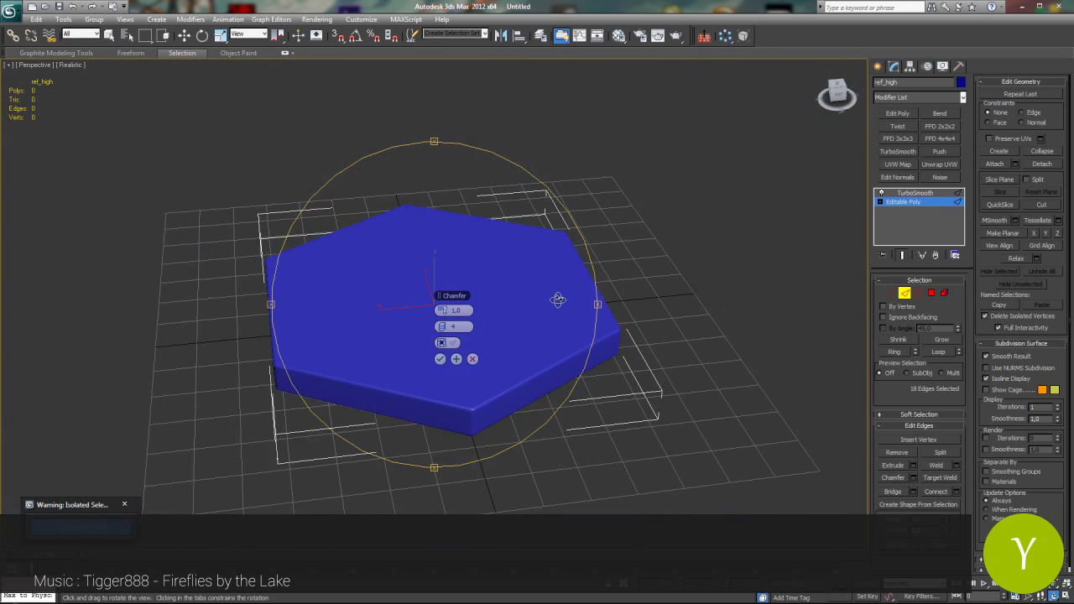
drag(559, 300, 494, 317)
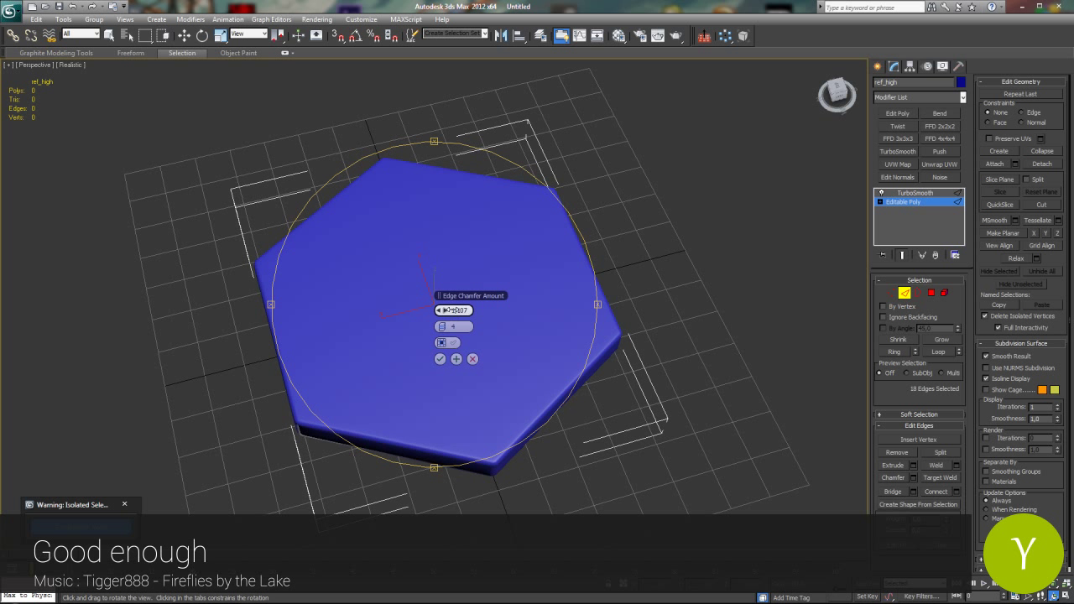
click(441, 359)
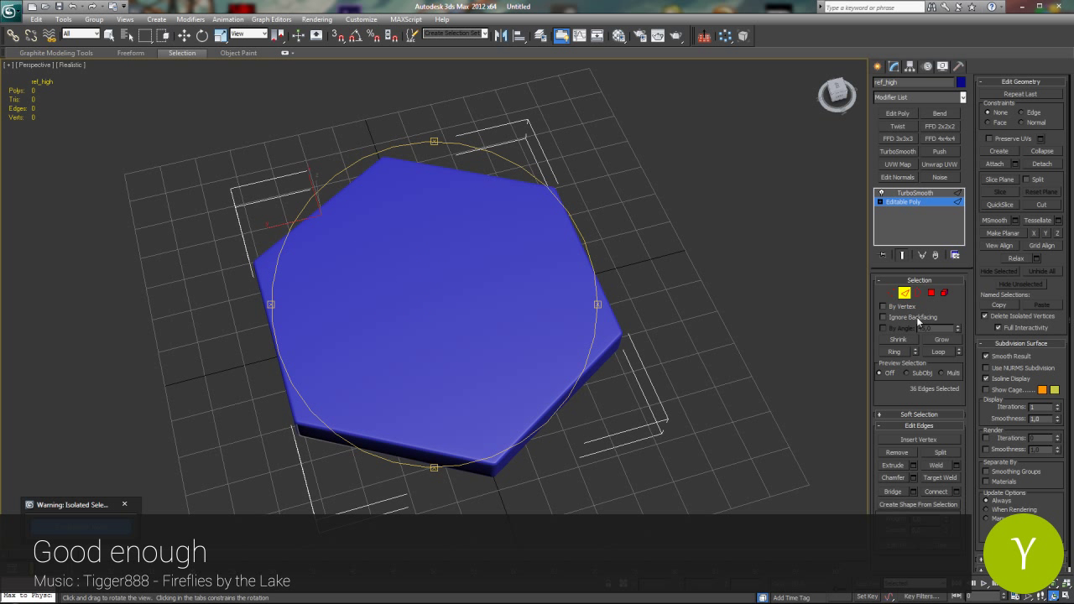
Leave edge editing for the TurboSmooth level and inspect the coin with 1 iteration and with 3 iterations.
click(906, 293)
click(907, 195)
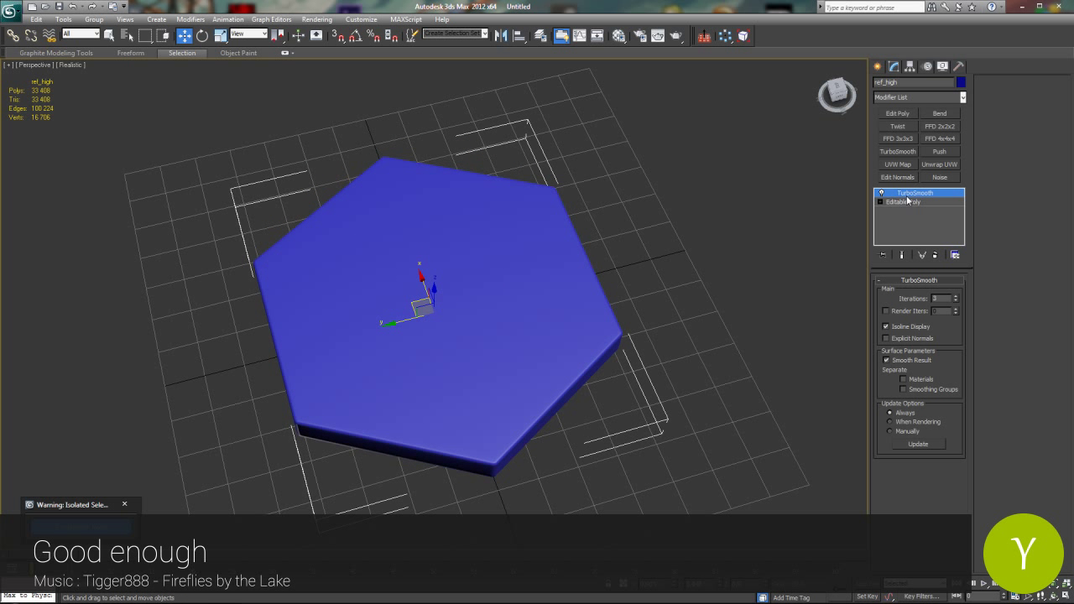
click(1054, 585)
drag(495, 352, 506, 289)
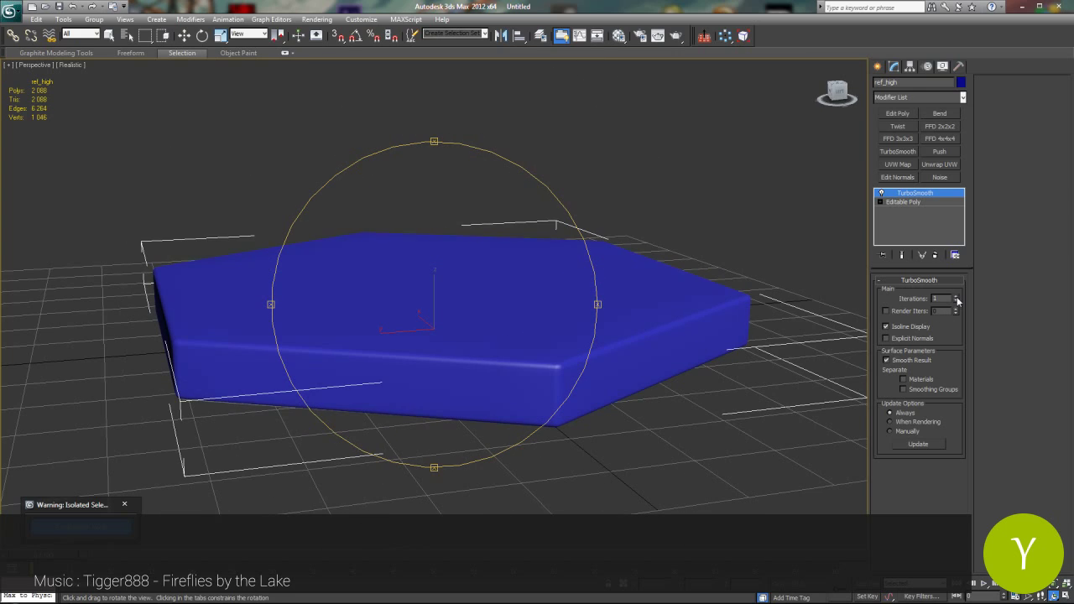
drag(657, 295, 579, 336)
drag(548, 367, 567, 388)
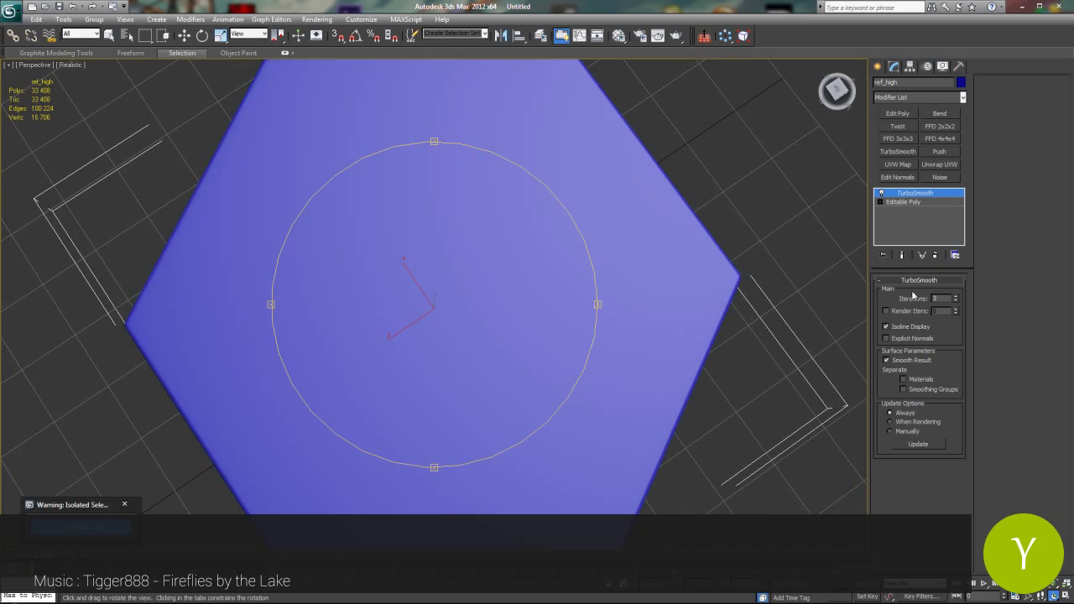
Turn off TurboSmooth's isoline display and show edged faces to reveal the full subdivided mesh.
click(71, 65)
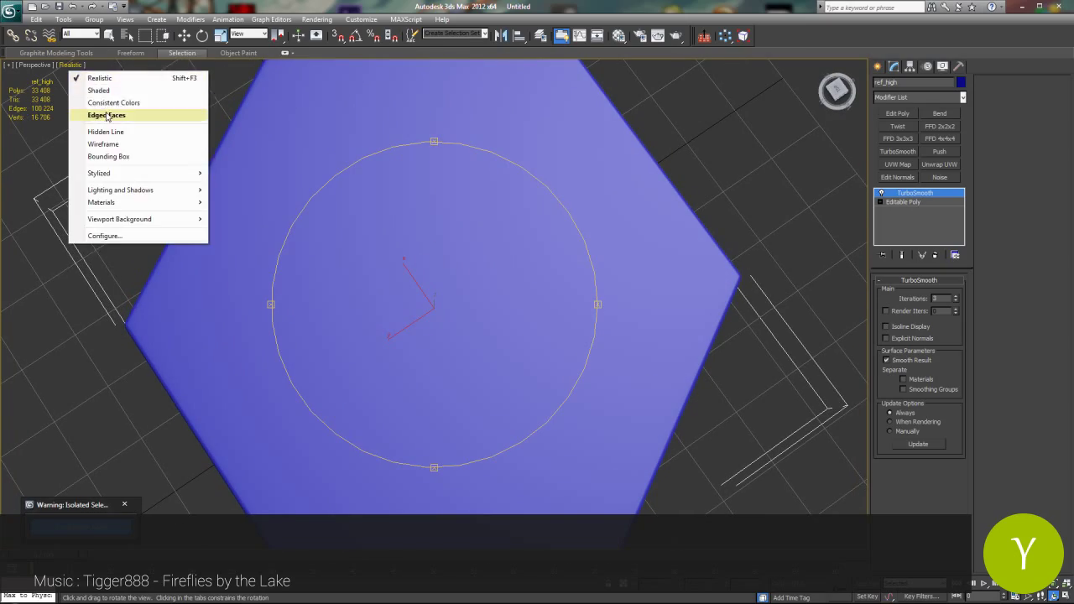
click(101, 113)
click(88, 65)
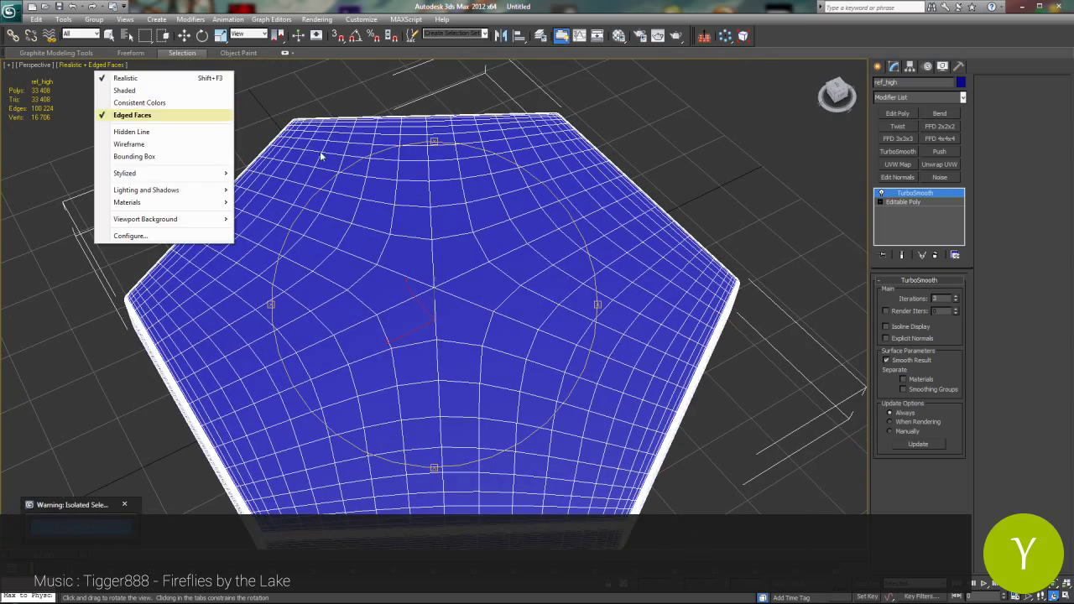
click(913, 193)
Save the scene as "meshes" in the hexa folder on the desktop.
click(58, 6)
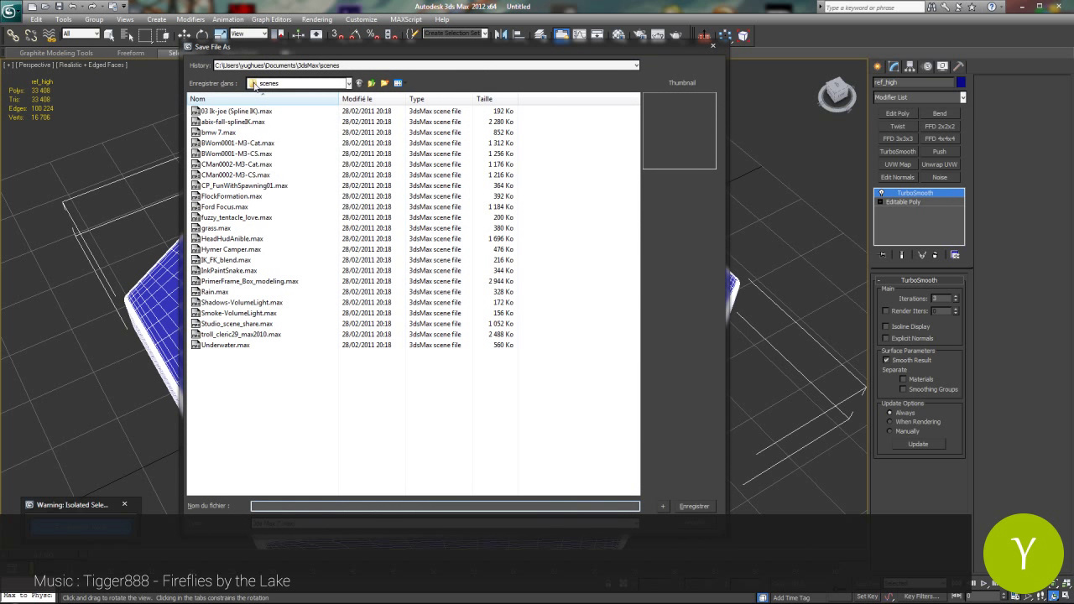
click(256, 84)
click(293, 167)
click(283, 84)
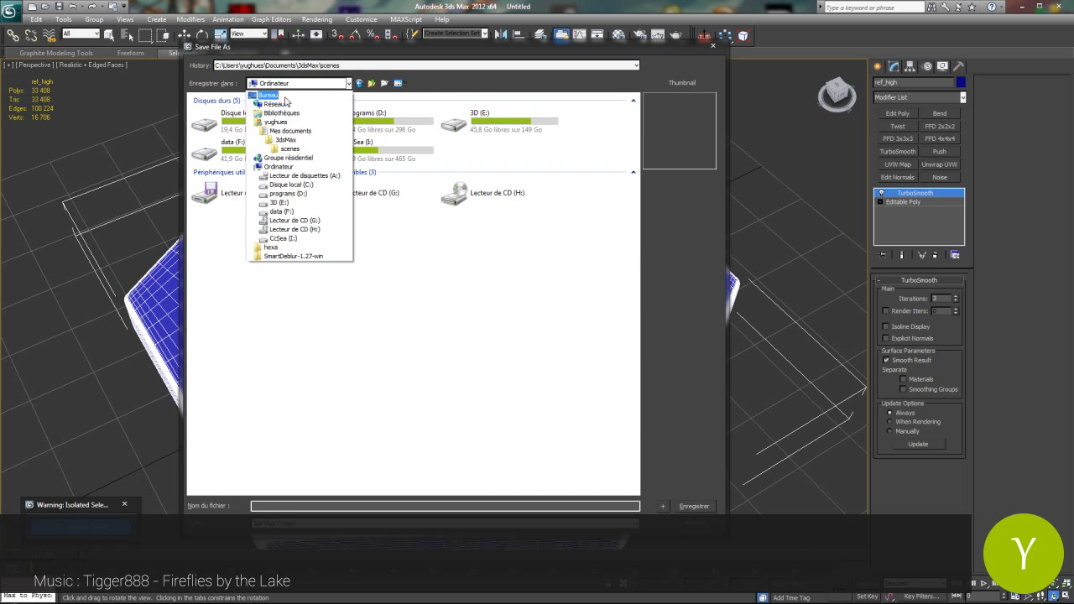
click(271, 95)
double_click(469, 138)
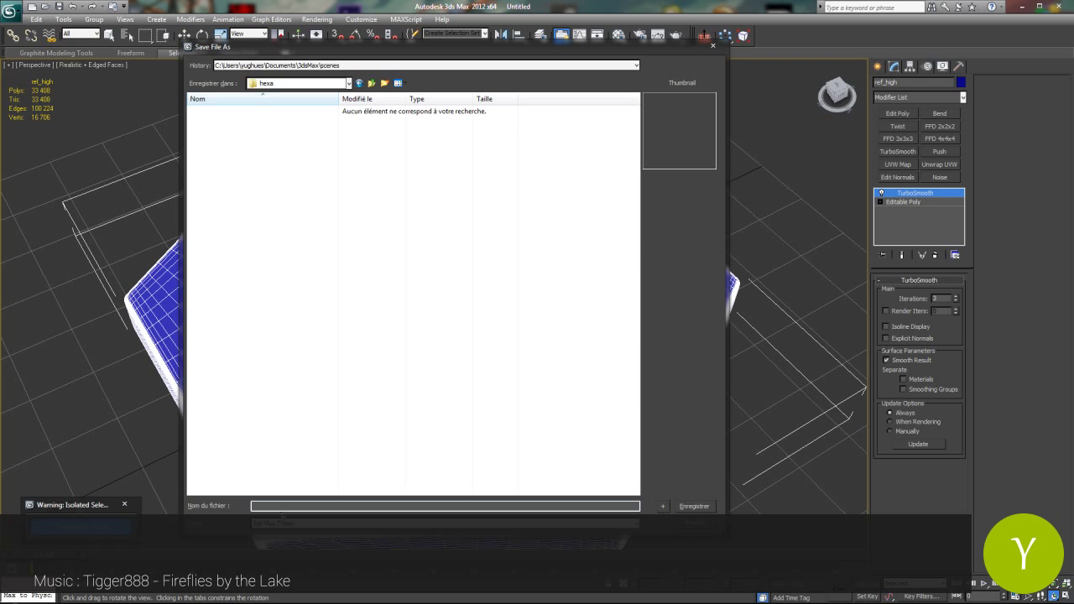
text(meshes)
key(Return)
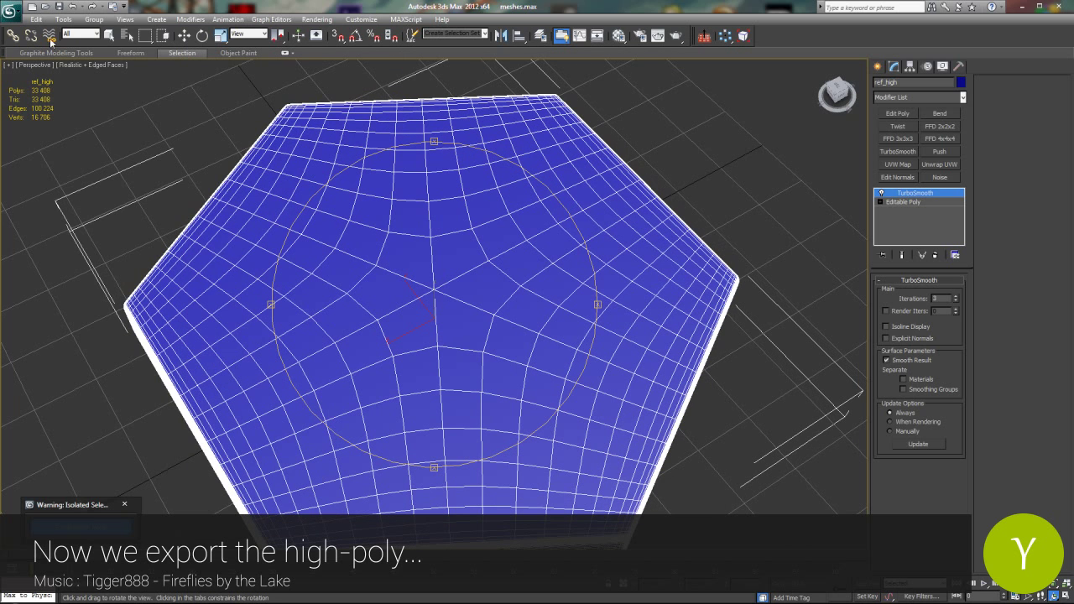
Start exporting the high-poly coin and choose the desktop's hexa folder as the destination.
click(10, 11)
click(159, 116)
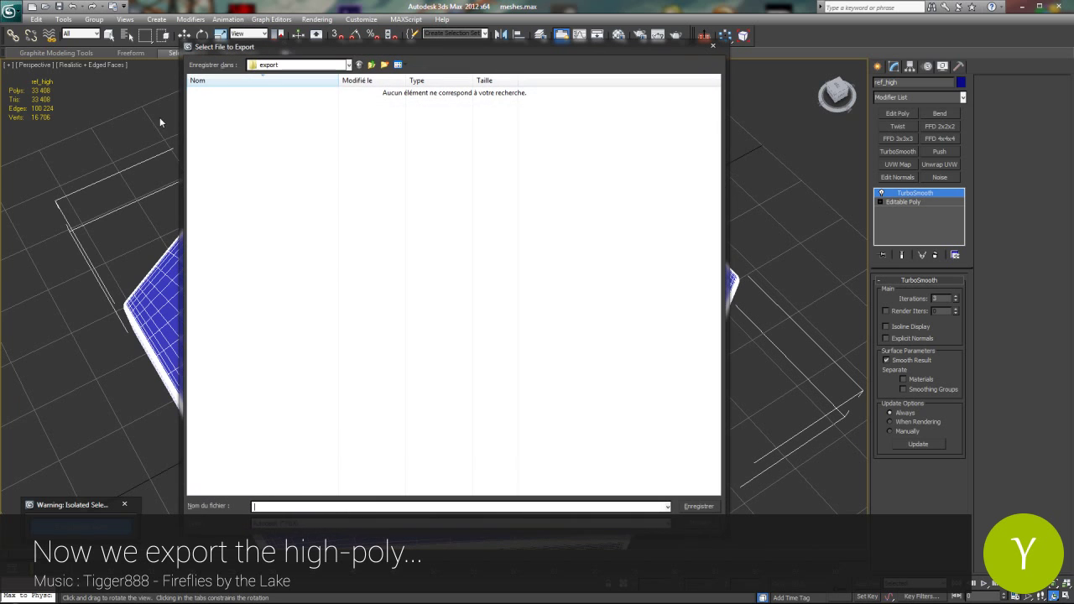
click(313, 66)
click(300, 76)
click(296, 66)
click(282, 91)
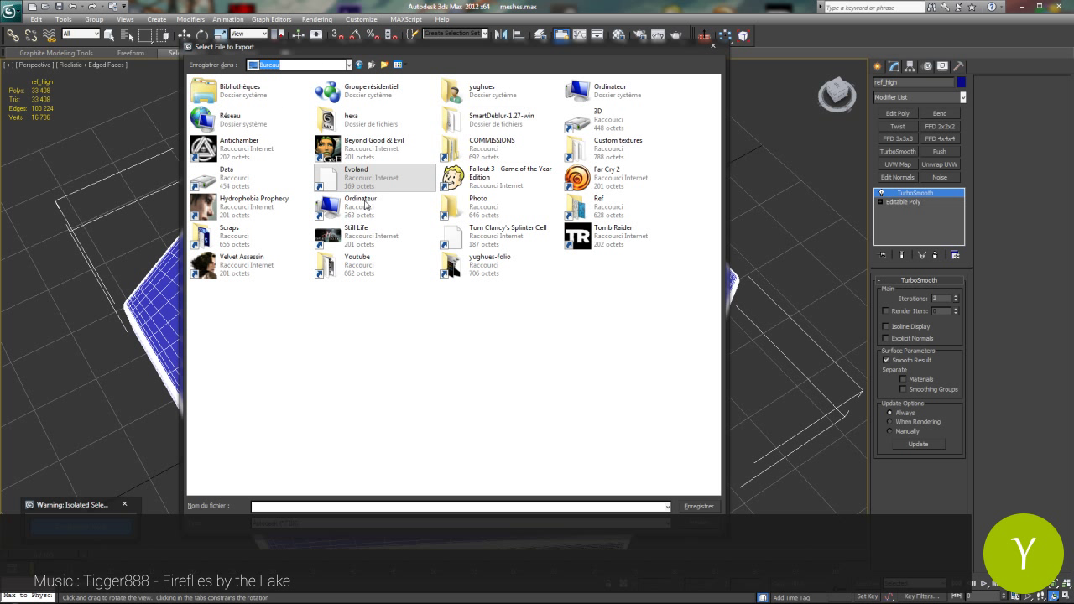
double_click(345, 118)
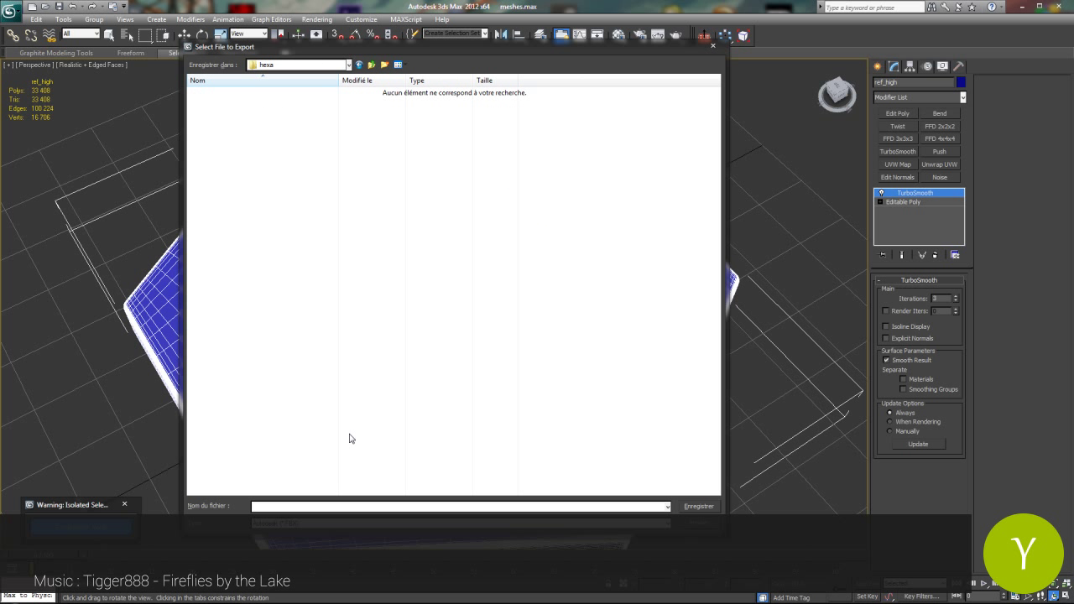
Choose the OBJ format, name the high-poly file with the "ref_" prefix, and complete the export.
click(462, 523)
click(454, 480)
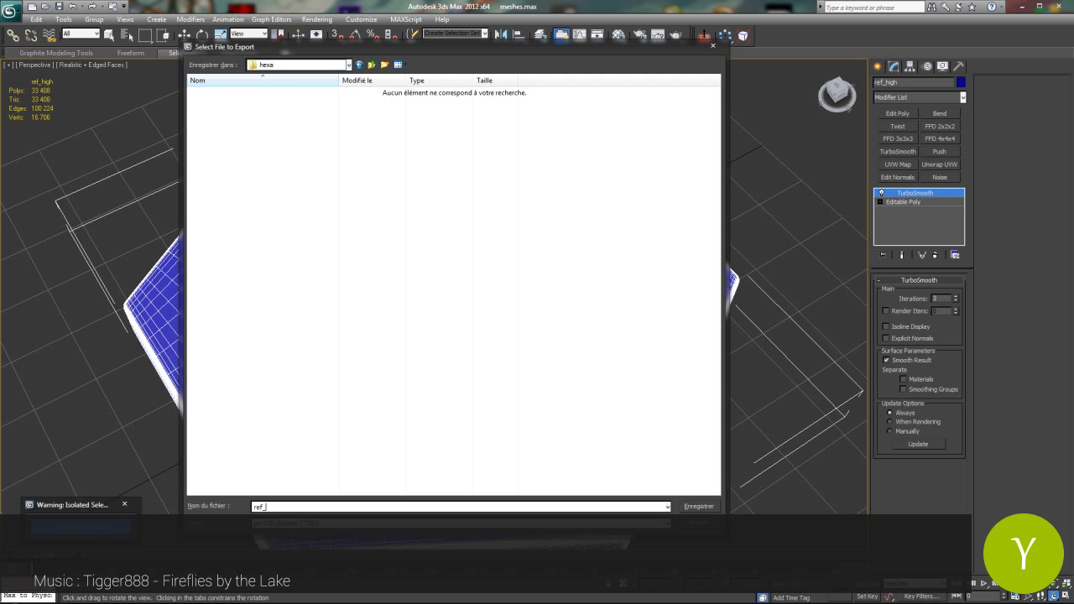
key(Return)
click(471, 396)
click(654, 398)
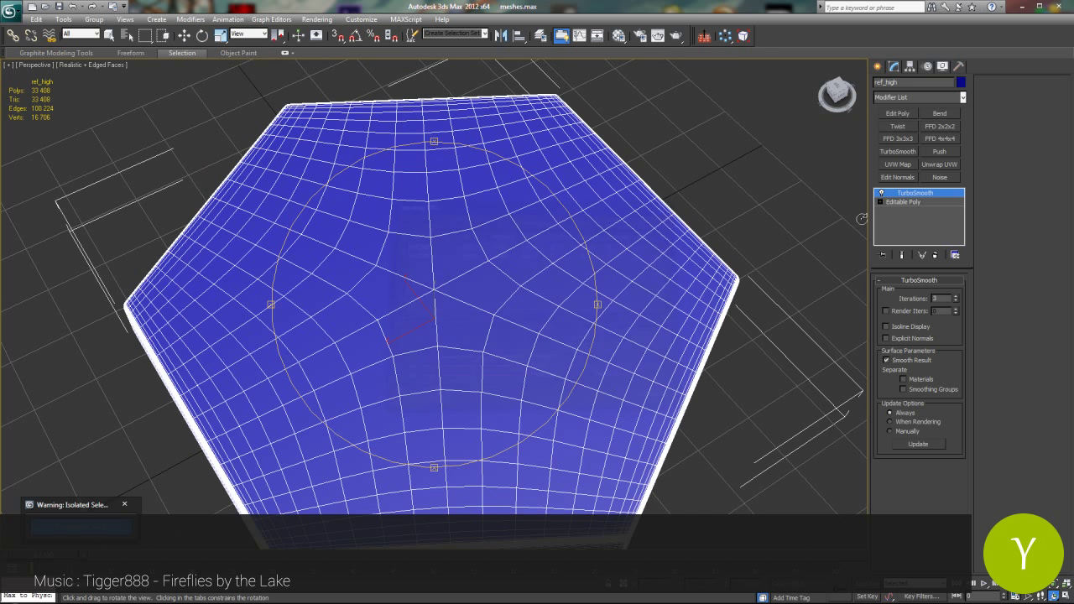
Disable TurboSmooth on ref_high and exit isolation to bring back the low-poly coin.
click(882, 194)
key(z)
click(126, 505)
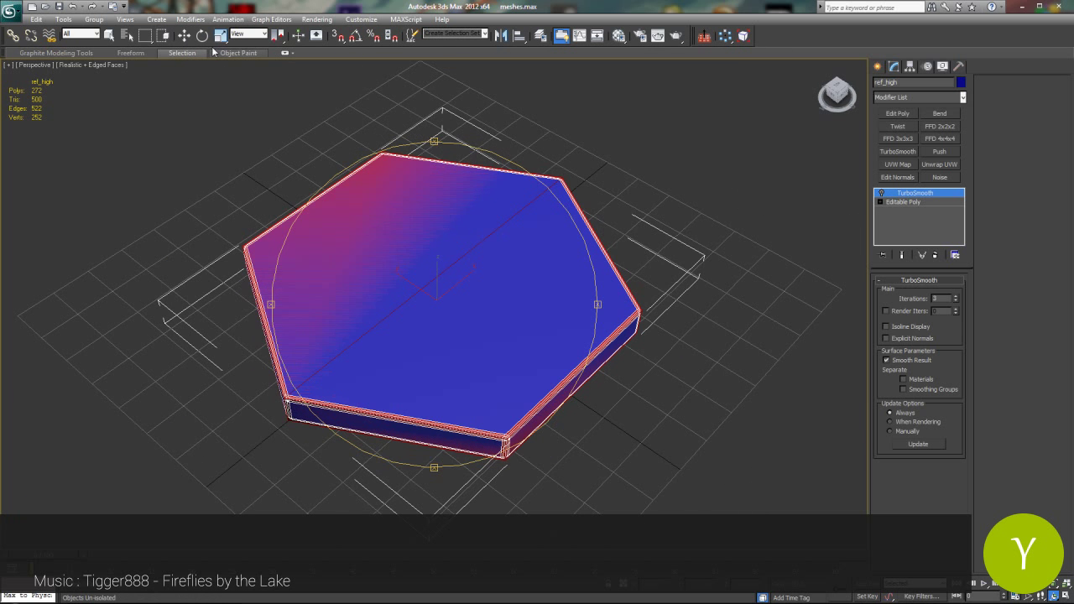
Select the low-poly coin ref_low.
click(373, 317)
click(10, 12)
mouse_move(37, 182)
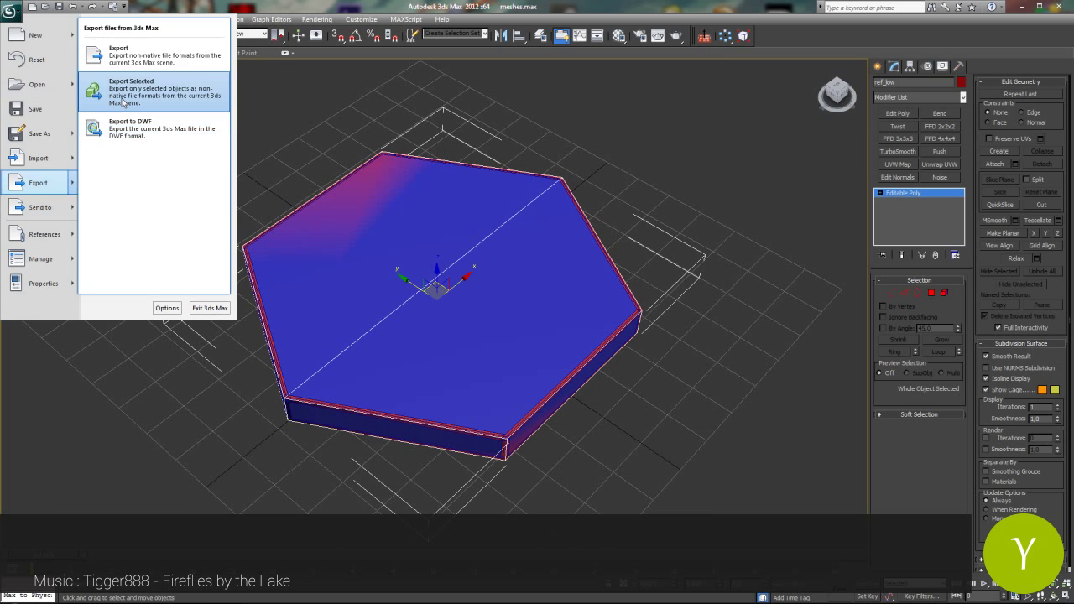
click(134, 88)
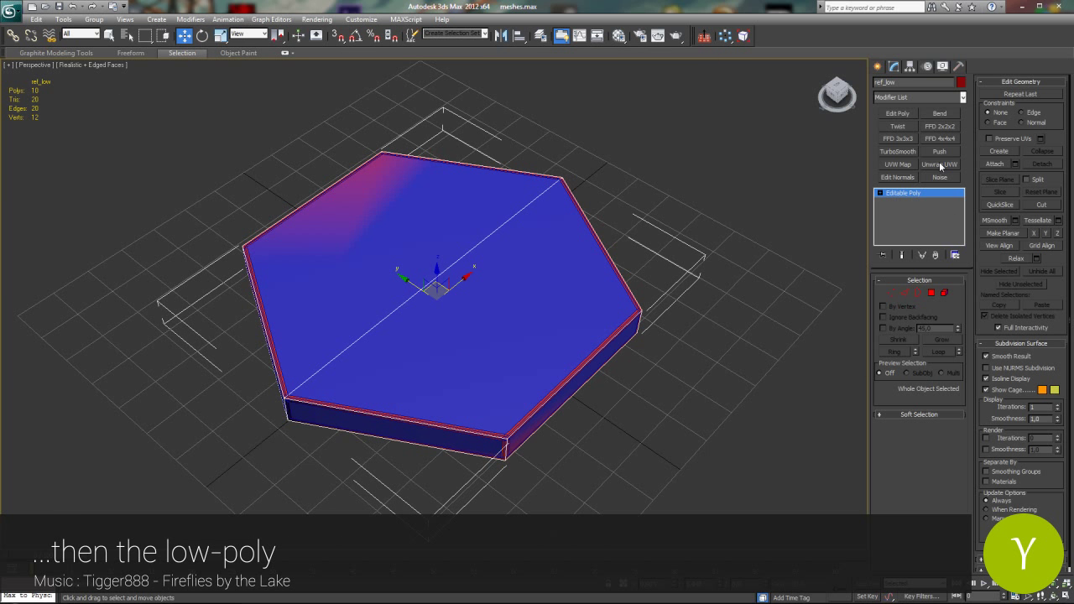
Add an Unwrap UVW modifier to the low-poly coin and open its UVs for polygon editing.
click(939, 164)
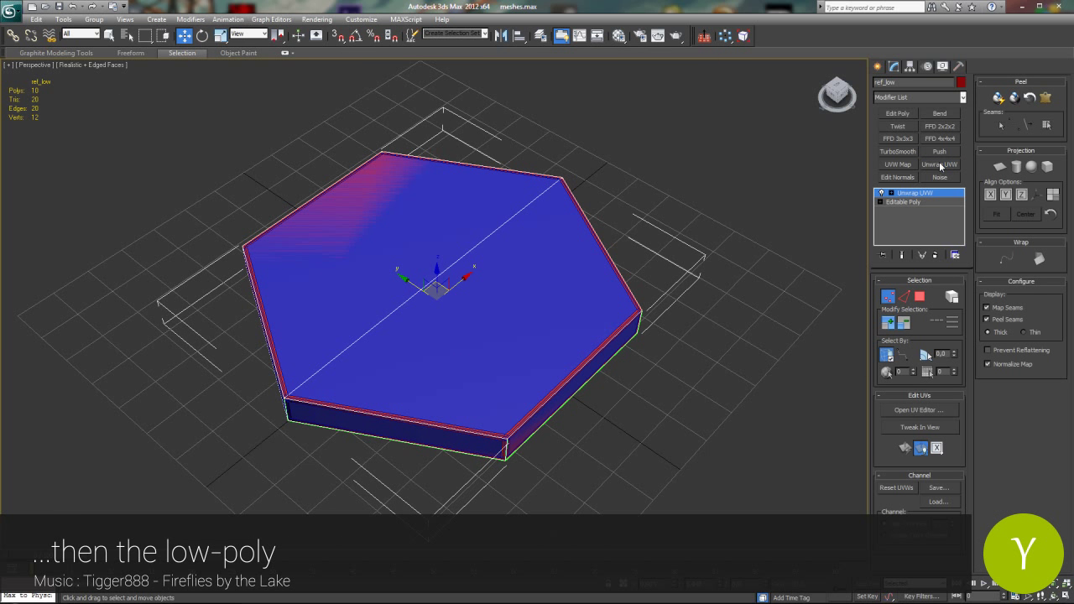
click(918, 410)
key(3)
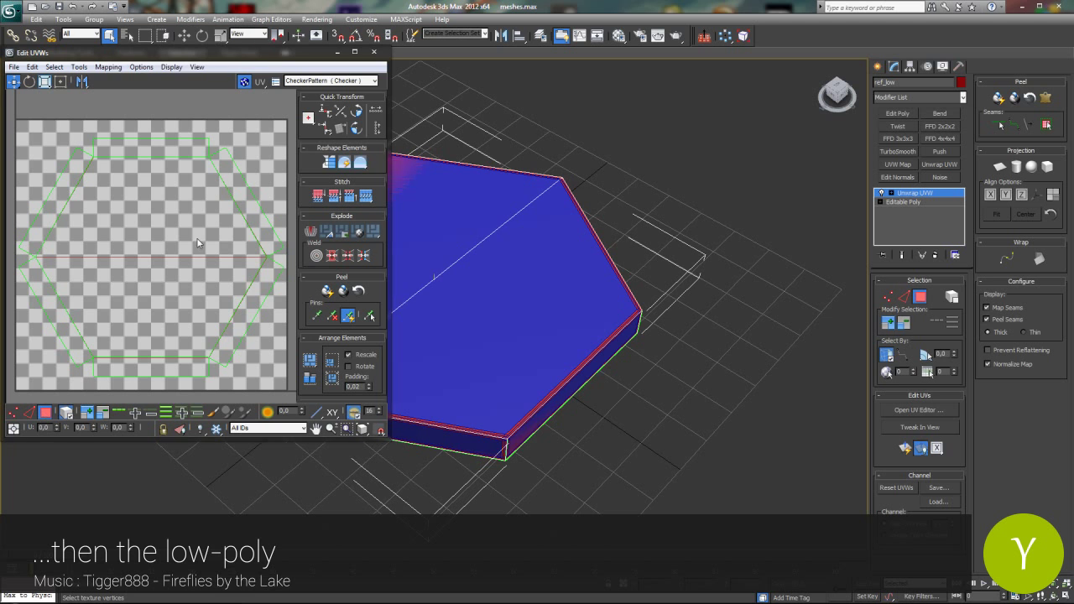
Offset the overlapping hexagonal cap by -1 in U so it sits outside the texture square.
key(ctrl+a)
scroll(196, 236, up, 5)
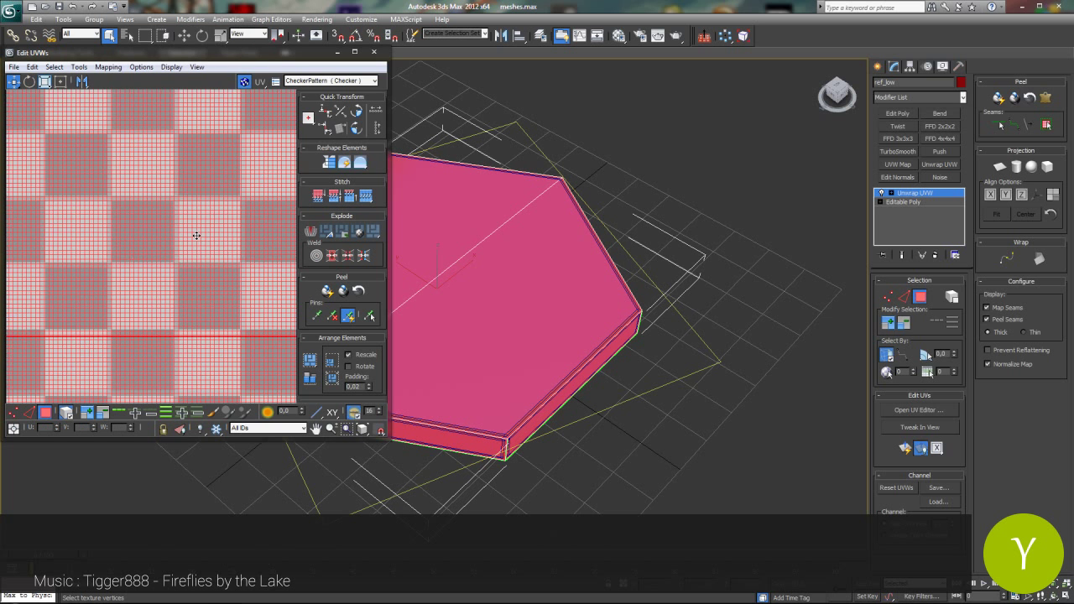
scroll(197, 236, down, 5)
click(196, 236)
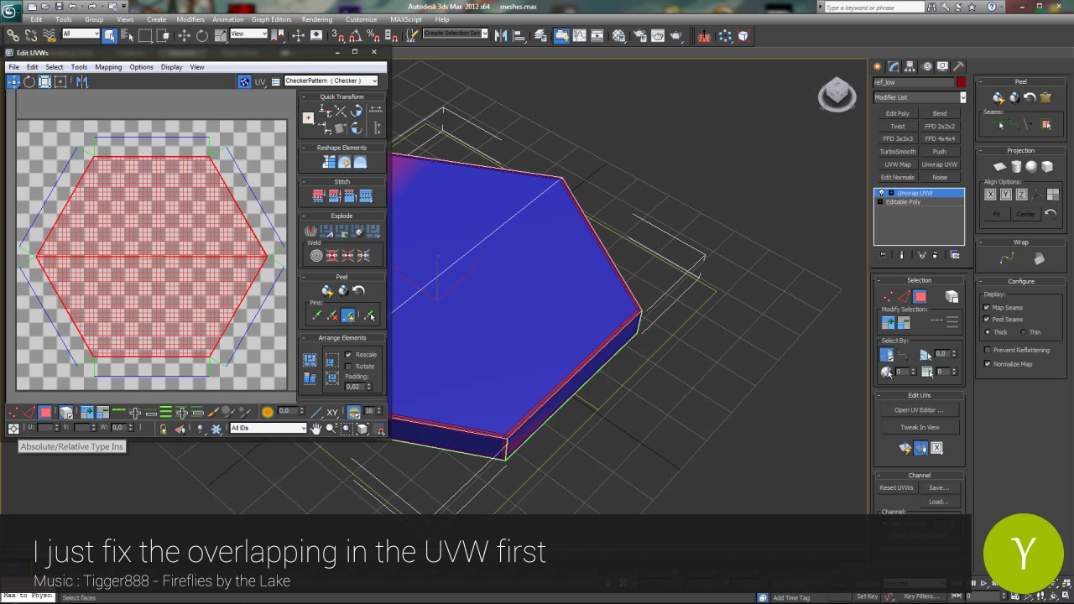
text(-1)
key(Return)
click(270, 128)
scroll(270, 128, down, 5)
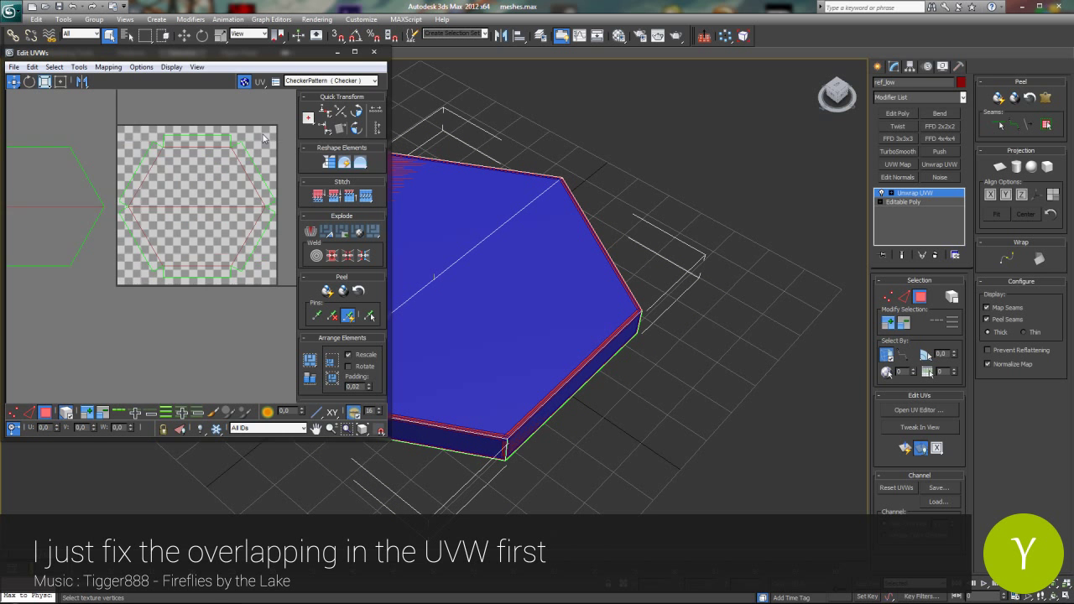
Close the UV editor and collapse the Unwrap UVW modifier into the low-poly's Editable Poly.
click(375, 55)
right_click(918, 194)
click(943, 304)
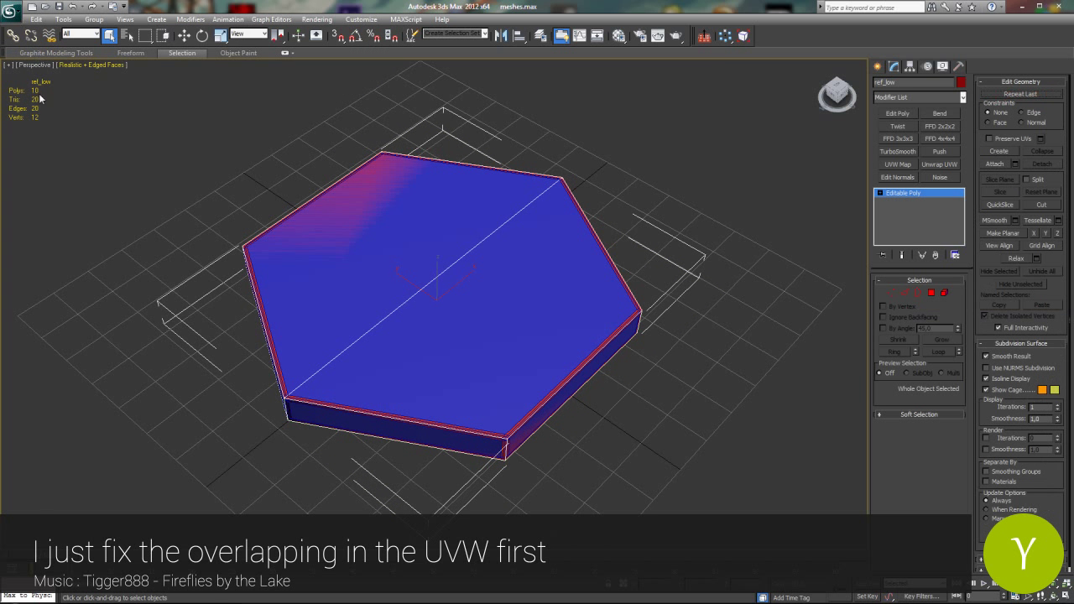
Export only the low-poly coin to the hexa folder as an OBJ file named ref_low.
click(10, 12)
mouse_move(46, 182)
click(112, 98)
text(ref_low)
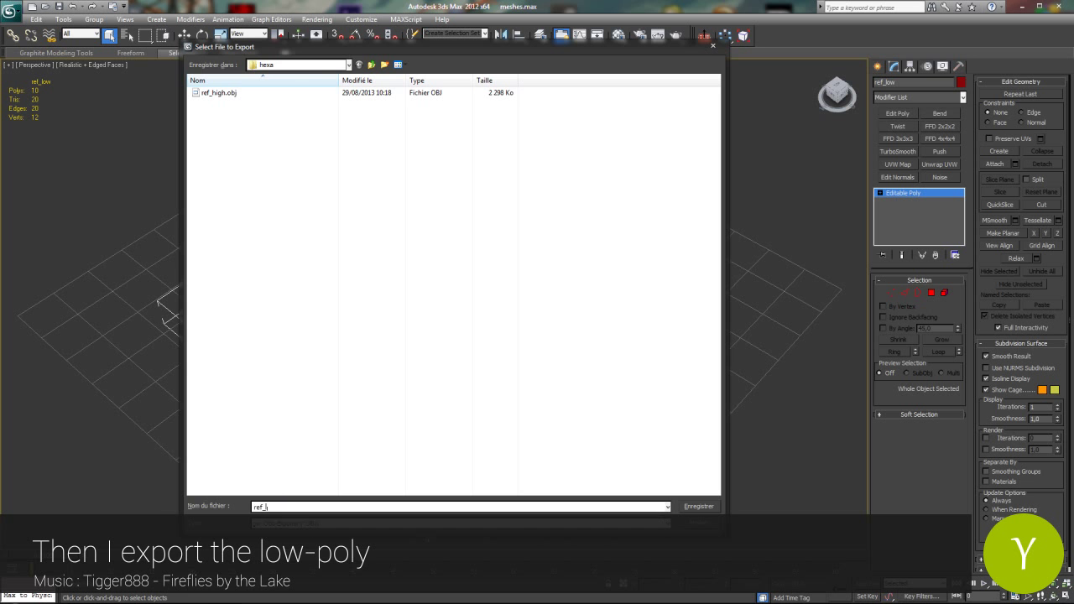
key(Return)
key(Return)
click(654, 396)
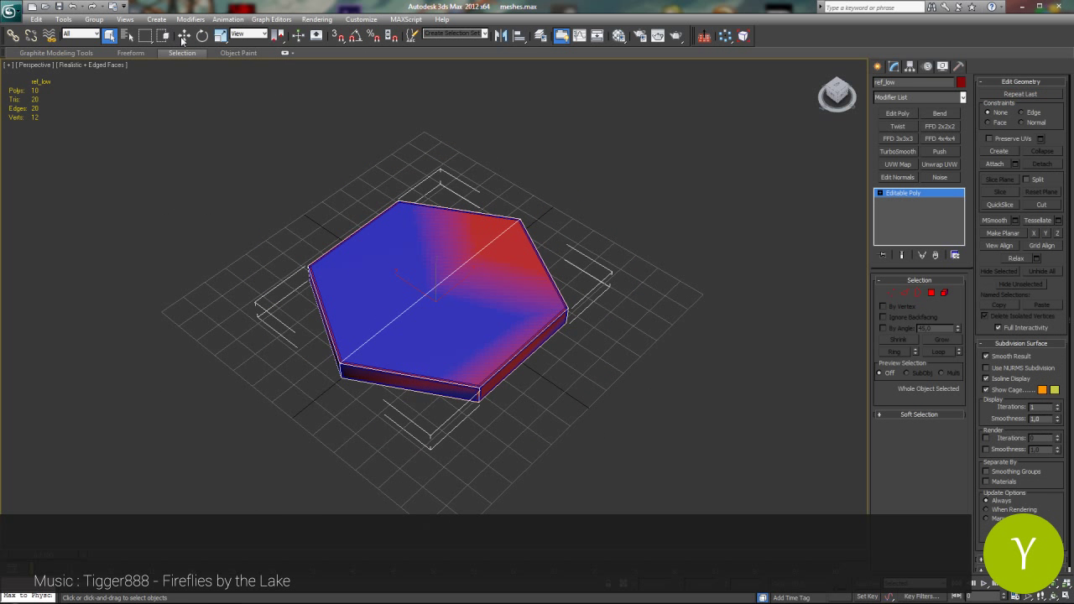
Duplicate the low-poly coin beside the original as "ref_", and hide the original low-poly and high-poly coins.
shift+drag(438, 288, 33, 327)
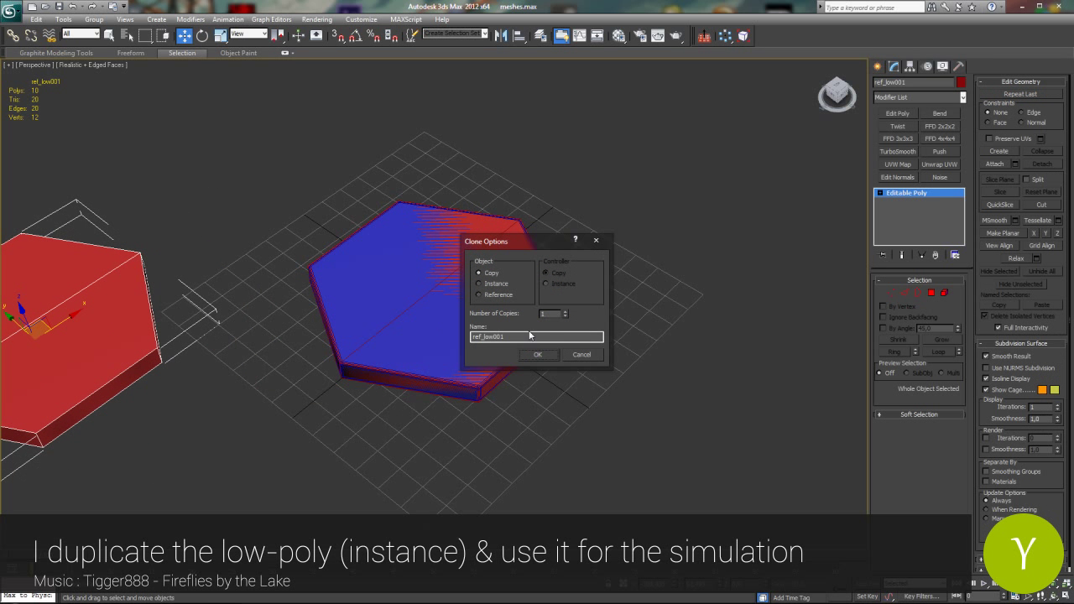
key(Return)
drag(504, 309, 460, 281)
right_click(451, 228)
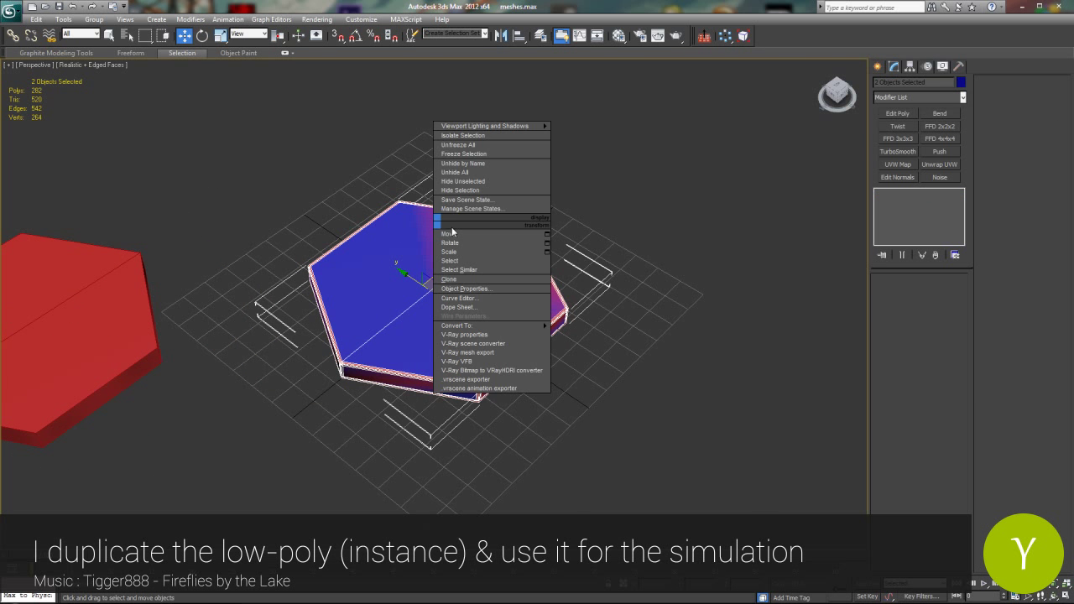
click(470, 198)
scroll(216, 300, up, 7)
scroll(215, 304, down, 5)
scroll(283, 323, up, 3)
Set the duplicated coin as a MassFX dynamic rigid body.
click(211, 304)
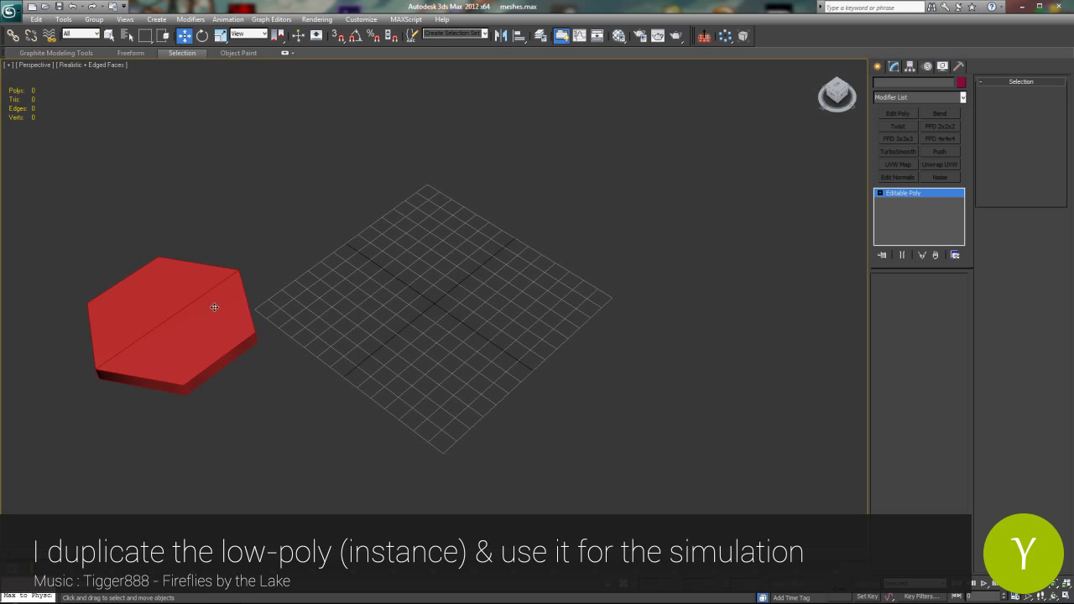
click(94, 18)
click(227, 18)
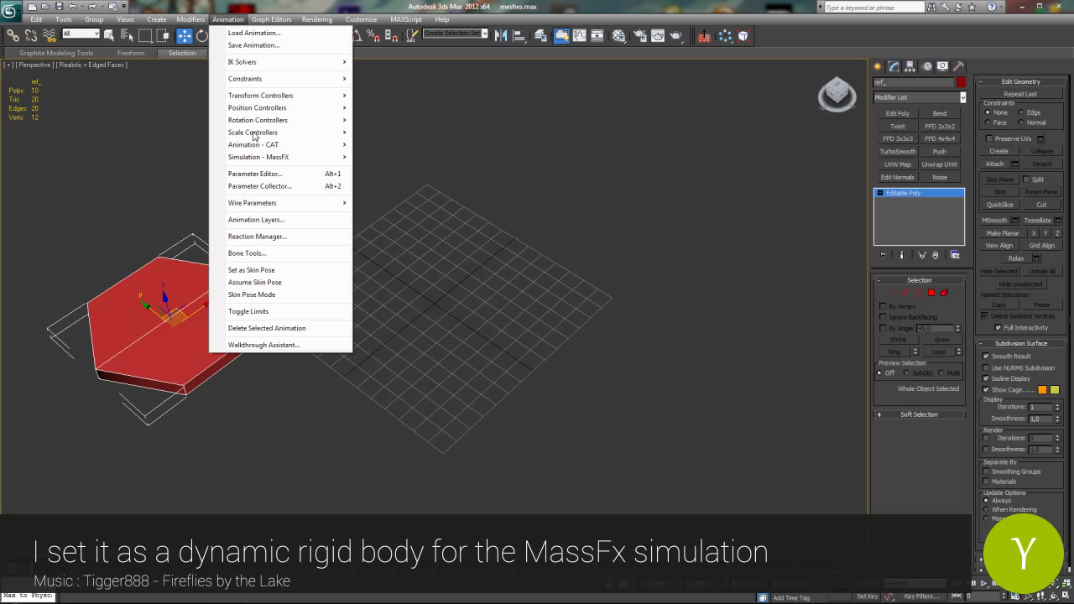
mouse_move(259, 157)
mouse_move(387, 157)
click(499, 158)
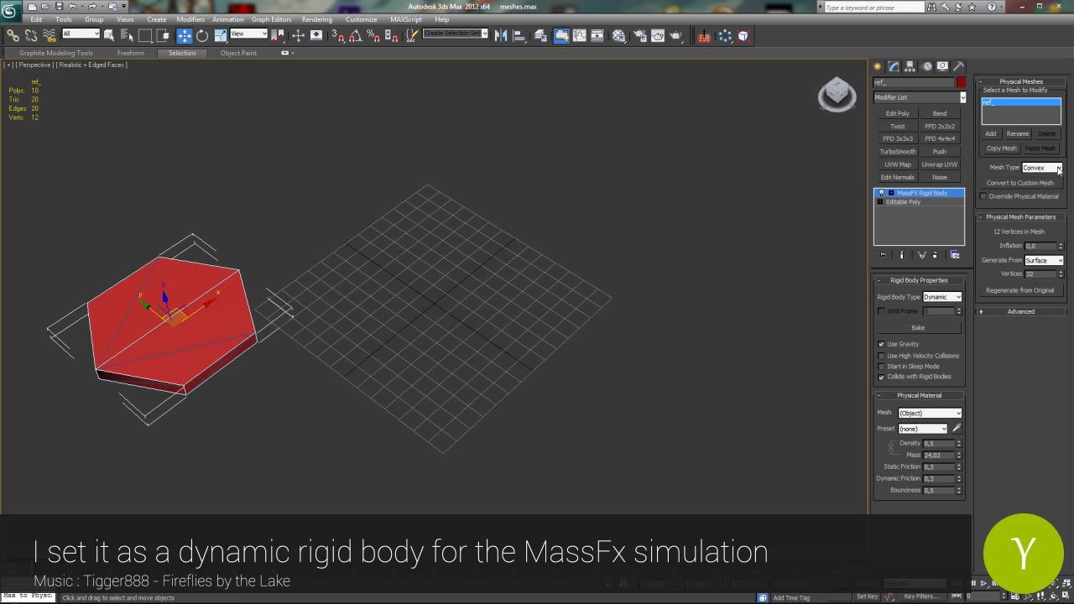
Set the coin's physical mesh type to Original and its physical material preset to Steel.
click(1047, 214)
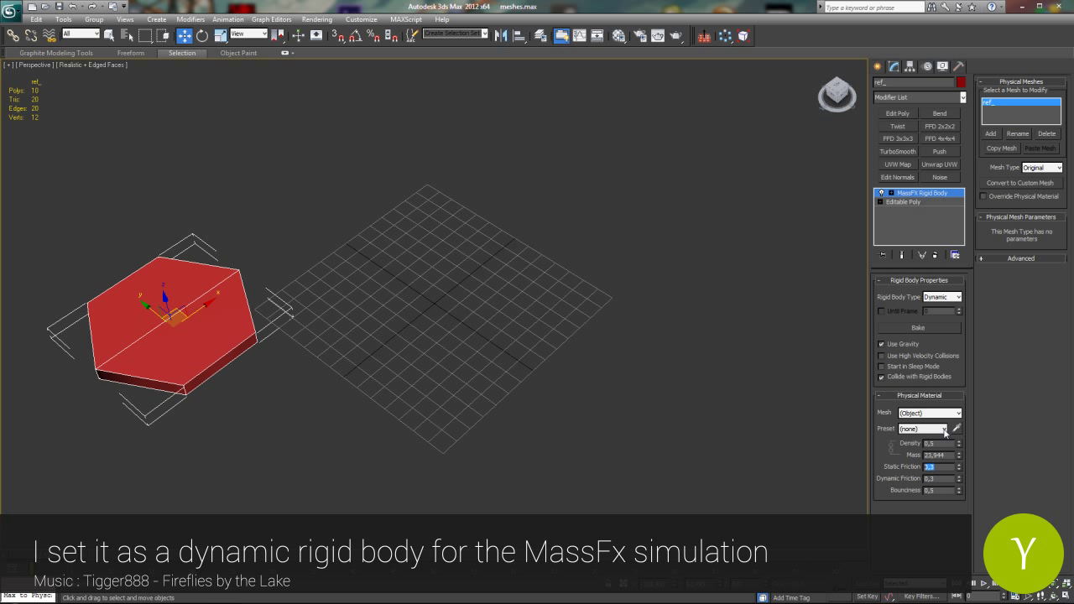
click(944, 429)
click(923, 481)
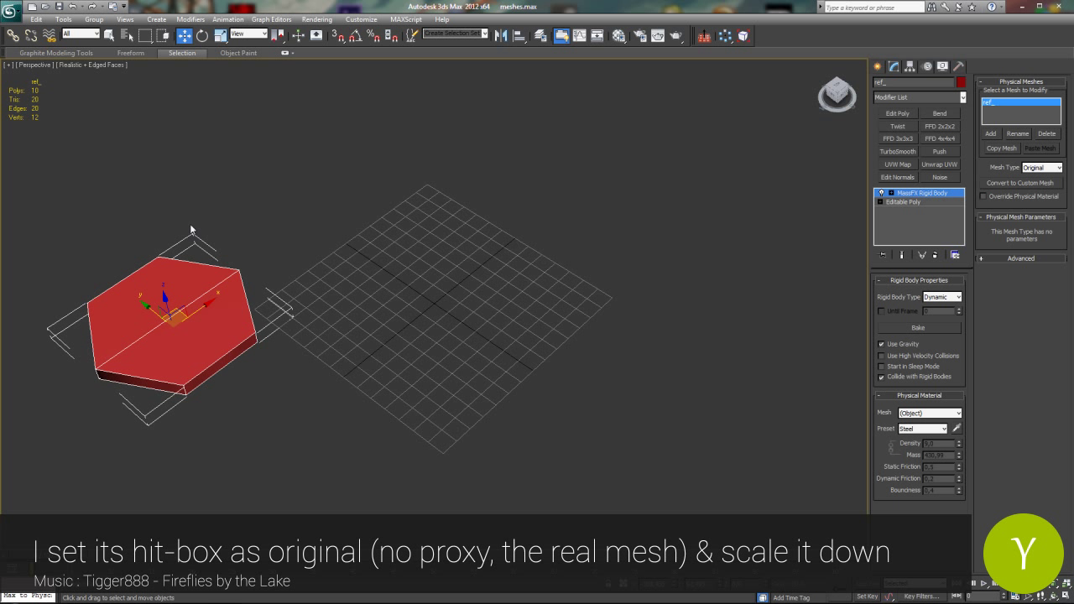
Scale the duplicated coin uniformly to 25%, and scale that result by a further 50%.
right_click(220, 36)
double_click(202, 224)
text(25)
key(Return)
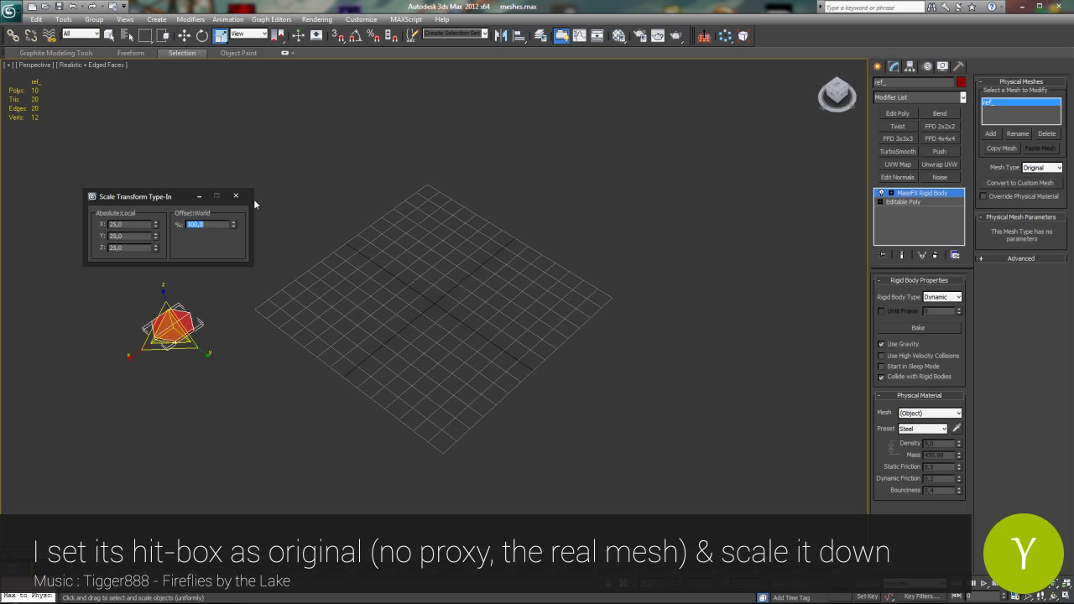
text(50)
key(Return)
click(236, 200)
key(w)
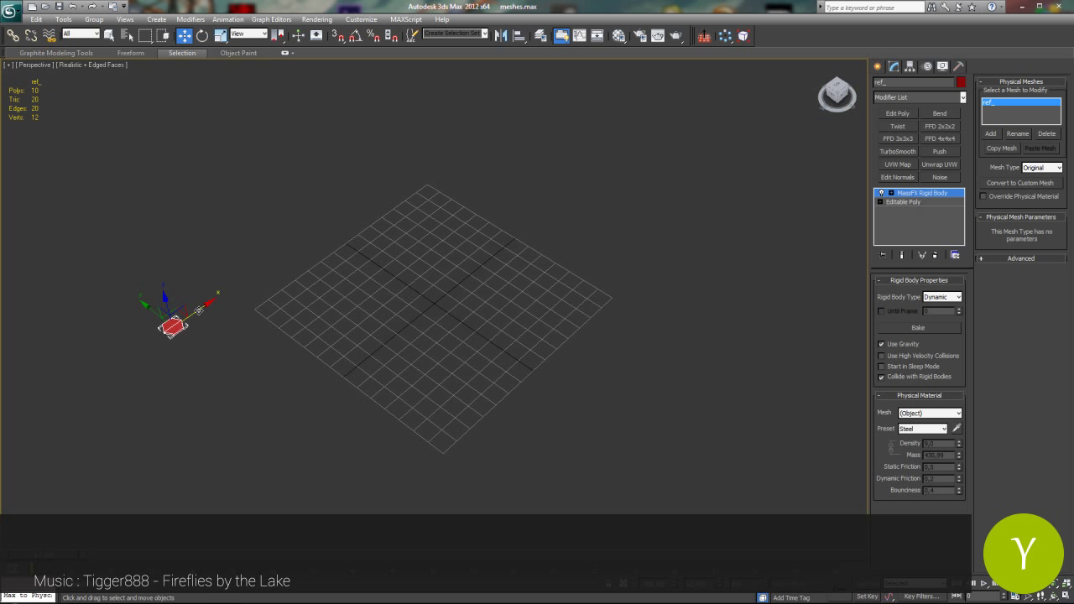
Create a square plane centred on the grid origin with a length and width of 128.
click(878, 67)
click(940, 186)
ctrl+drag(433, 305, 517, 242)
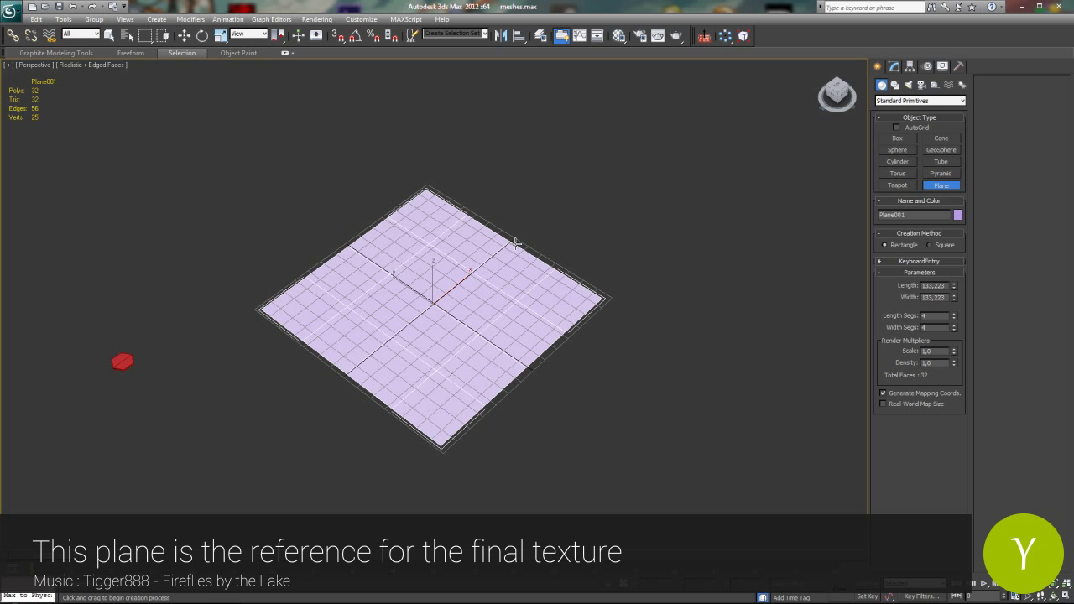
text(128)
key(Return)
key(Return)
Reduce the plane to 1 length segment and 1 width segment.
drag(933, 316, 902, 317)
text(1)
key(Return)
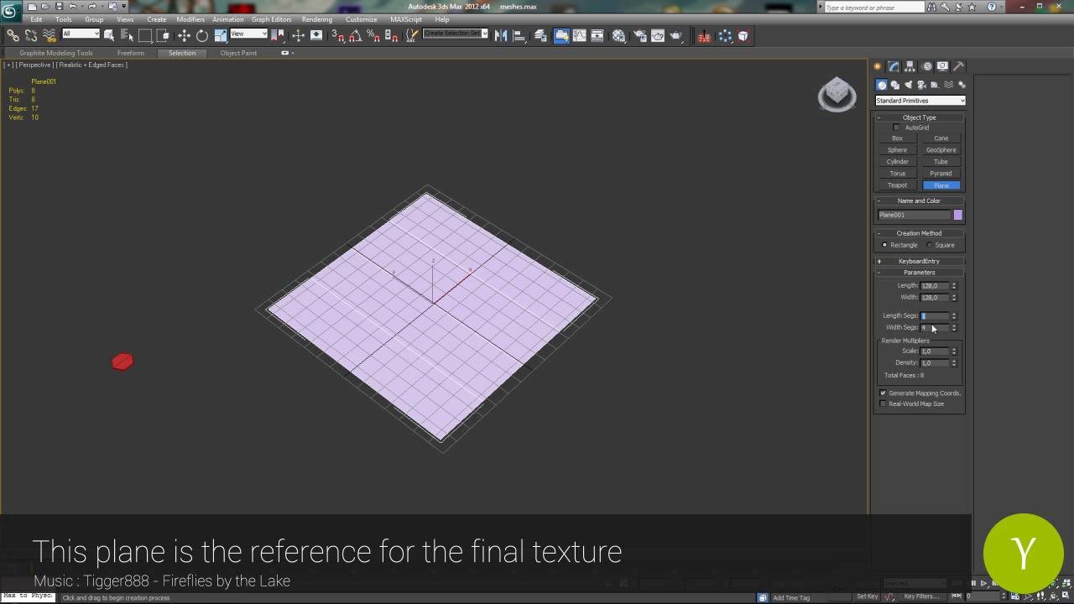
click(183, 35)
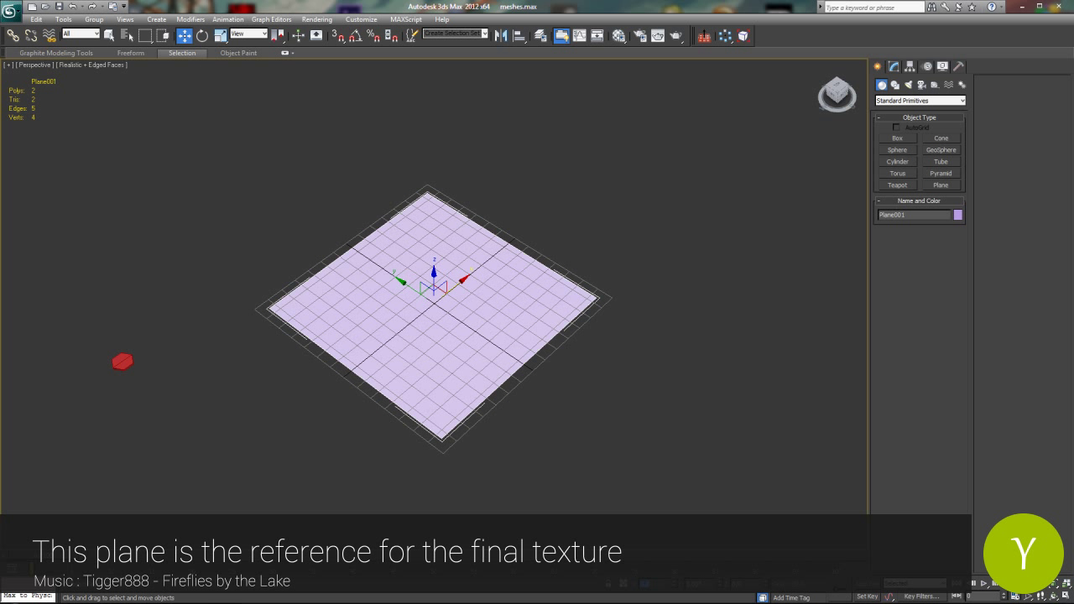
Export only the selected plane as the reference mesh for the final texture.
click(16, 13)
mouse_move(29, 168)
click(168, 92)
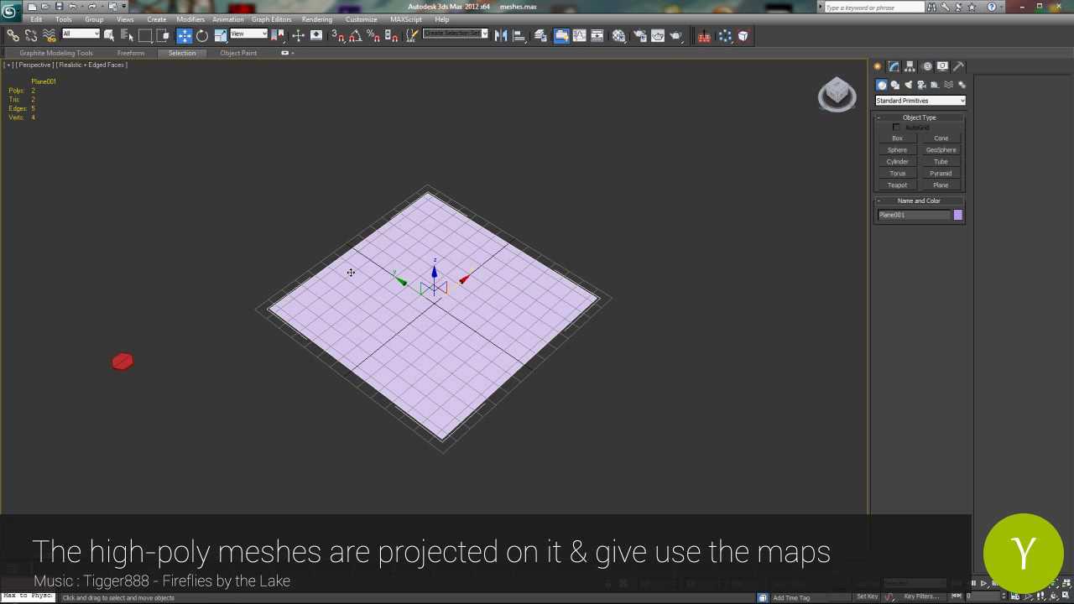
Add an Edit Poly modifier to the plane and extend its border upward into tall vertical walls.
click(894, 67)
click(900, 114)
click(918, 367)
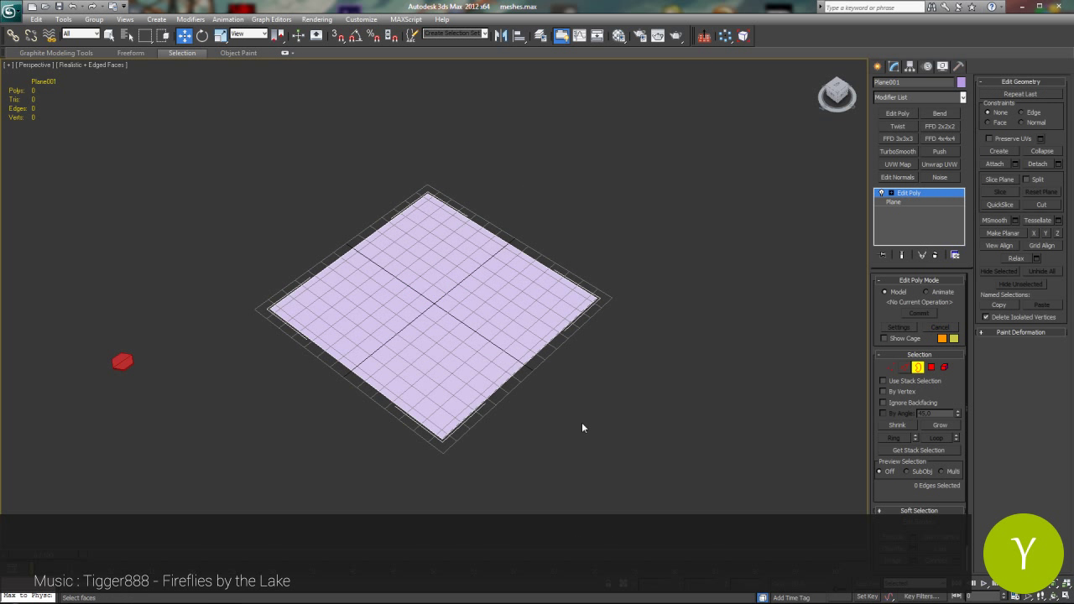
click(525, 366)
shift+drag(433, 275, 435, 144)
scroll(281, 127, down, 5)
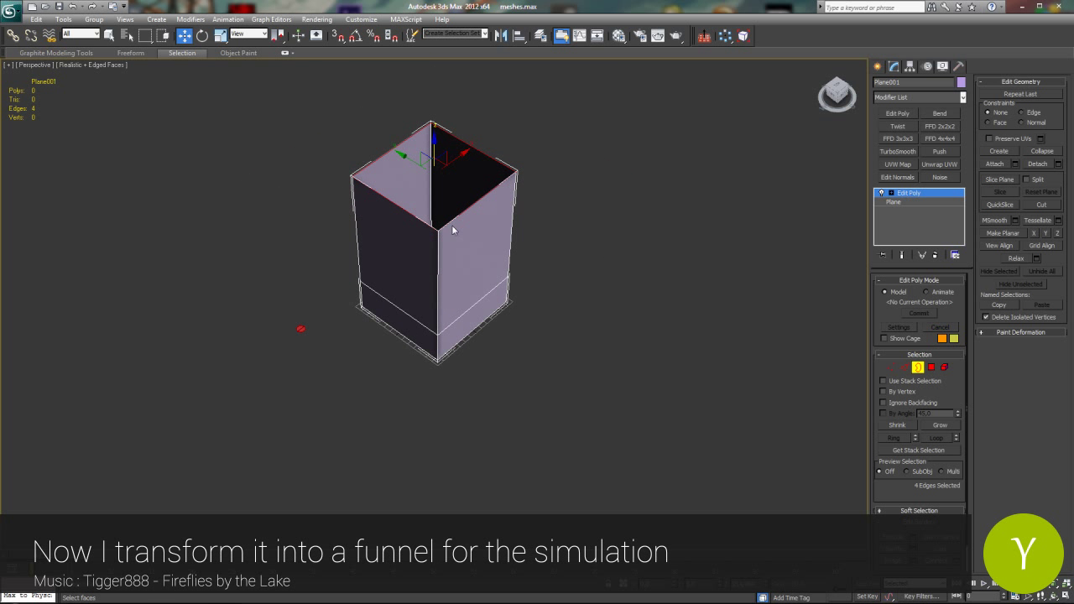
Scale the walls' top border outward to form a wide funnel, and leave border editing.
click(220, 36)
drag(433, 190, 457, 308)
click(919, 368)
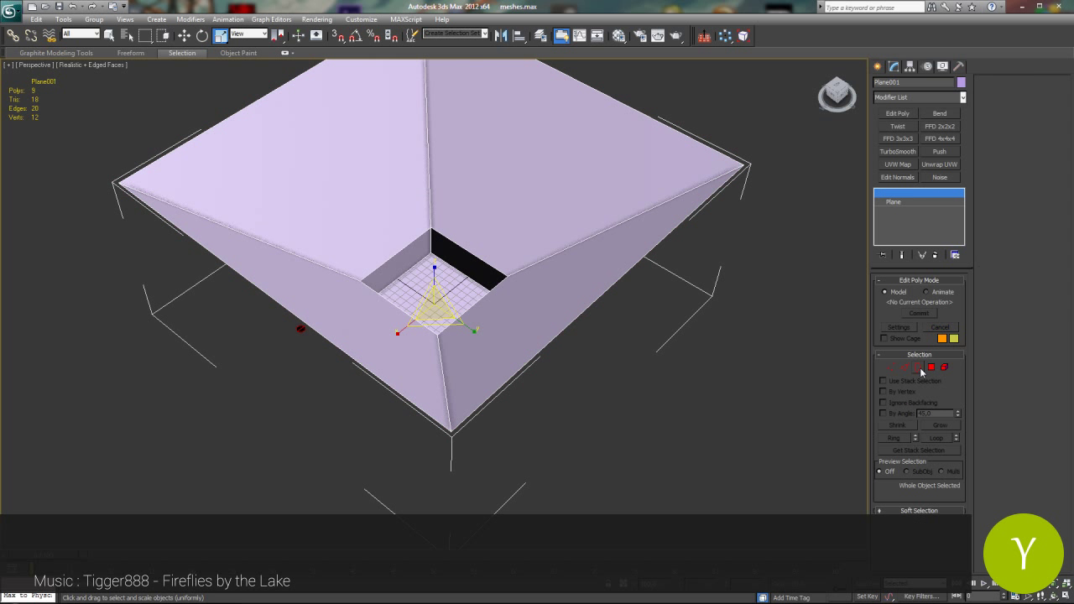
Set the funnel as a MassFX static rigid body with static and dynamic friction of 0.
click(131, 20)
mouse_move(227, 19)
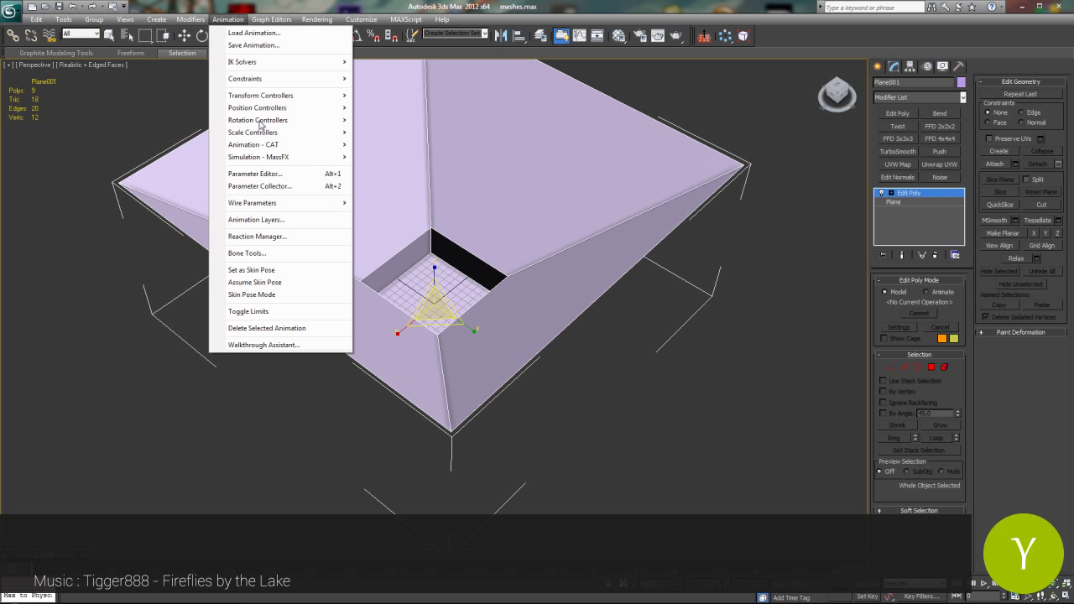
mouse_move(260, 157)
mouse_move(390, 162)
click(501, 181)
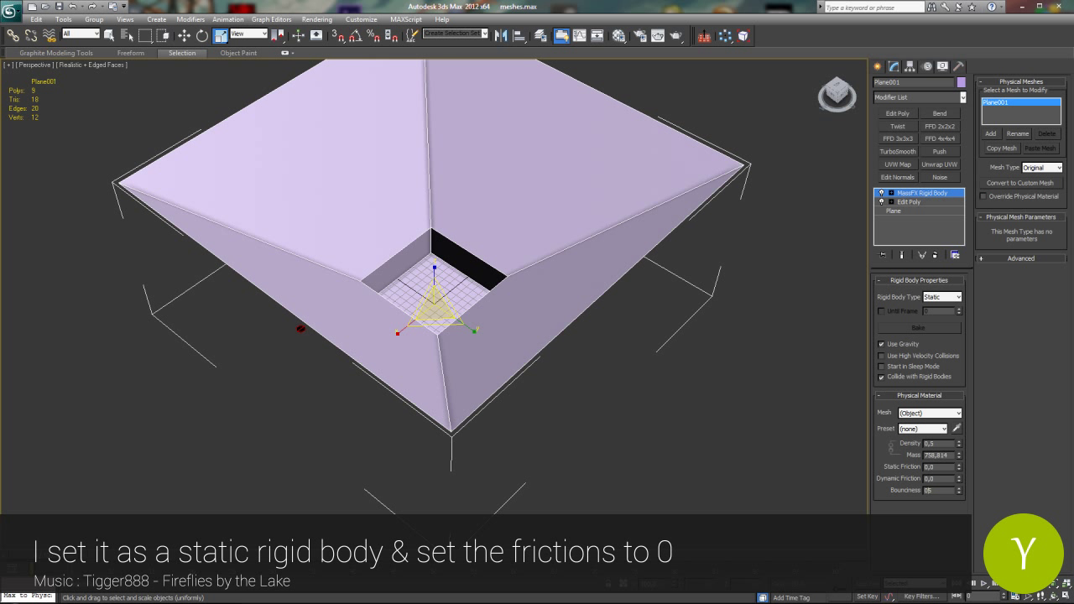
Raise the small coin above the funnel's sloped wall and freeze the funnel.
click(300, 328)
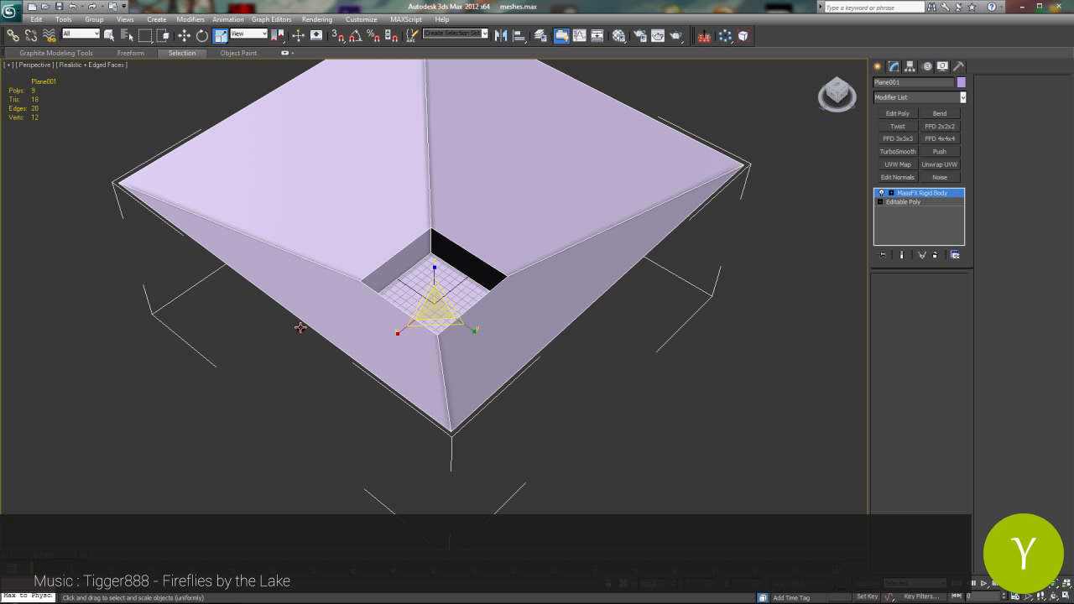
key(w)
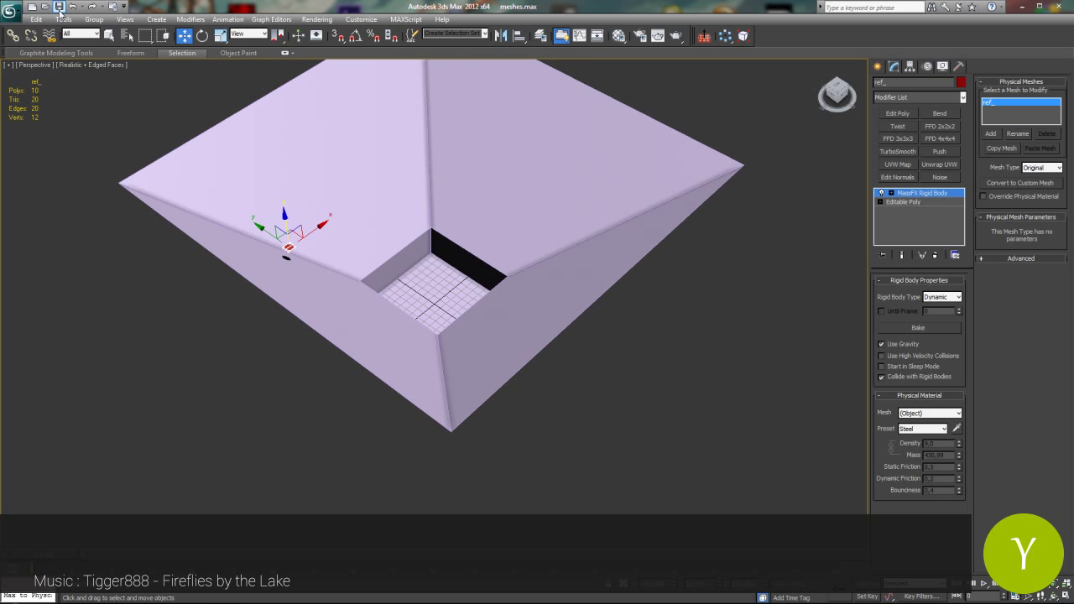
right_click(471, 147)
click(504, 78)
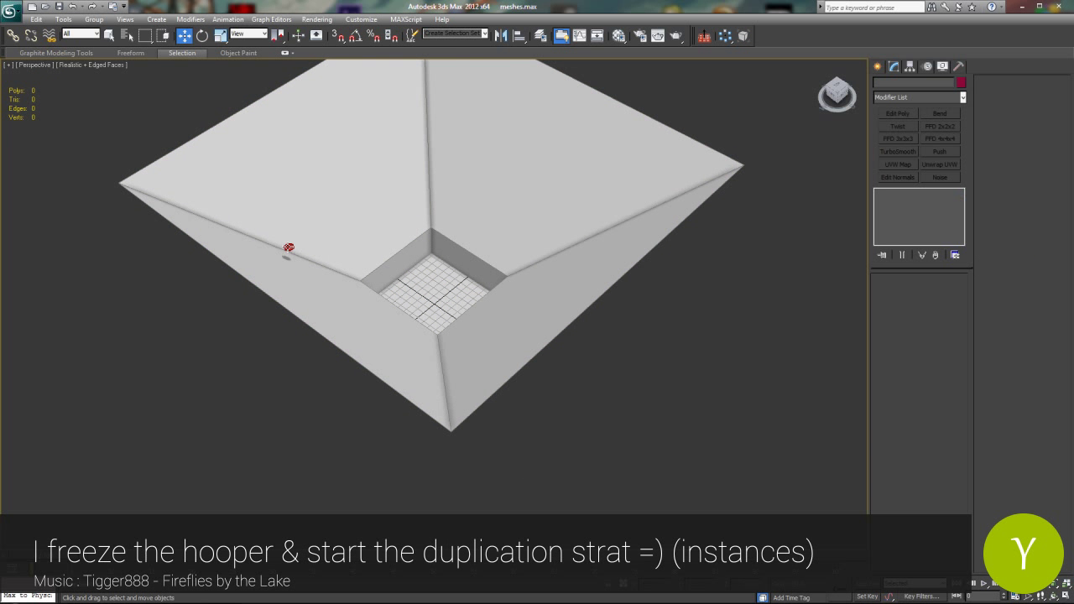
Shift the small coin along the funnel's sloped wall toward the corner and clone it as an instance beside the original.
click(288, 248)
click(1056, 584)
click(1067, 596)
click(1067, 595)
click(1054, 596)
scroll(472, 319, down, 5)
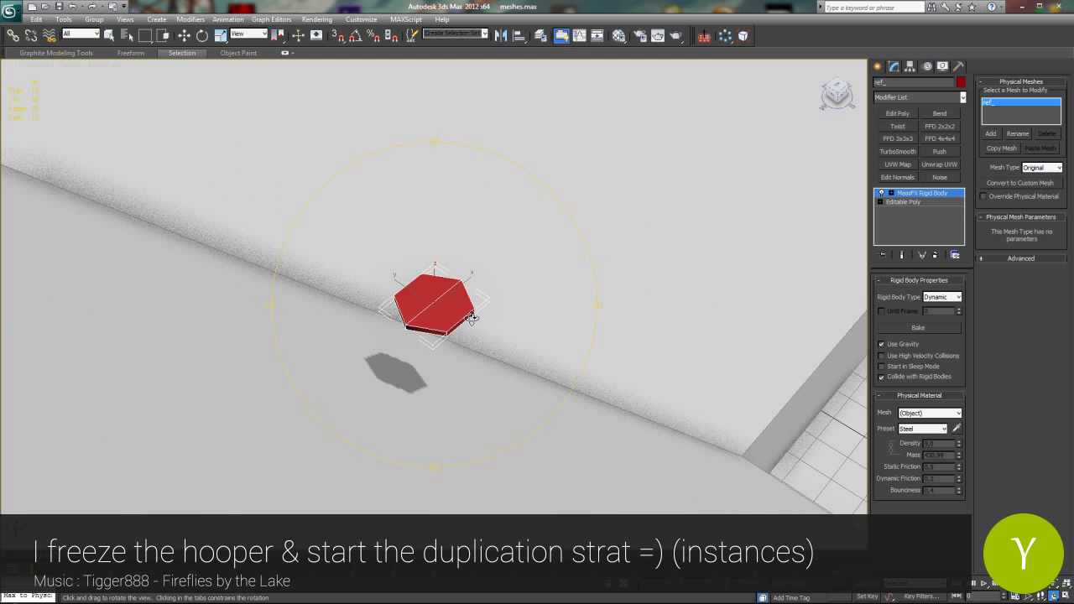
alt+middle_drag(472, 317, 560, 339)
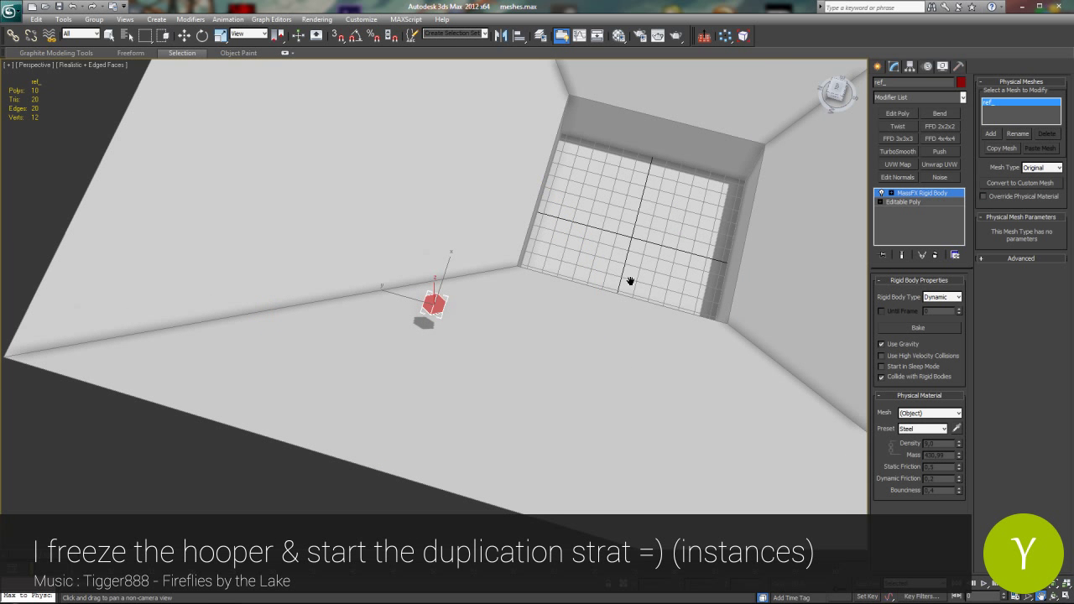
middle_drag(630, 281, 506, 249)
scroll(513, 237, down, 5)
scroll(512, 237, up, 4)
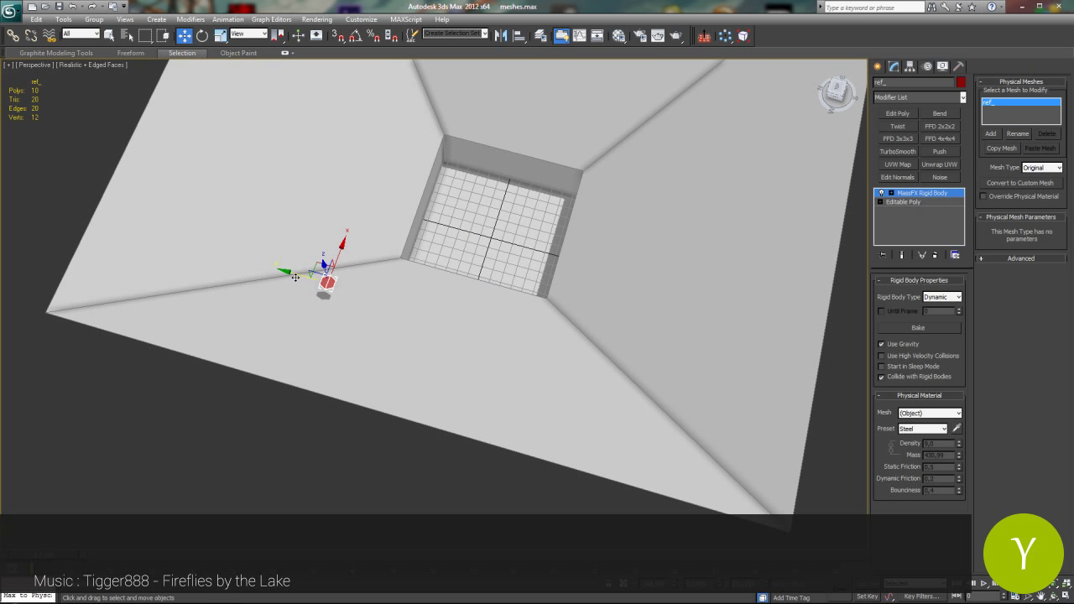
shift+drag(232, 271, 250, 267)
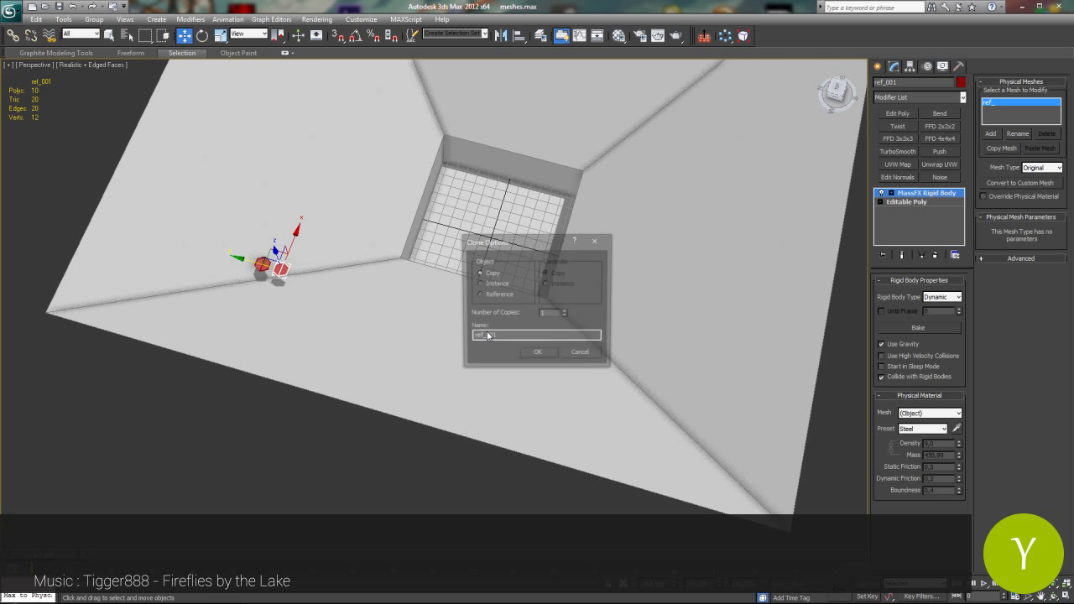
click(542, 353)
Build a row of 18 coins across the funnel by instancing more clones, rotating the coins within the repeated trio to different angles.
click(202, 36)
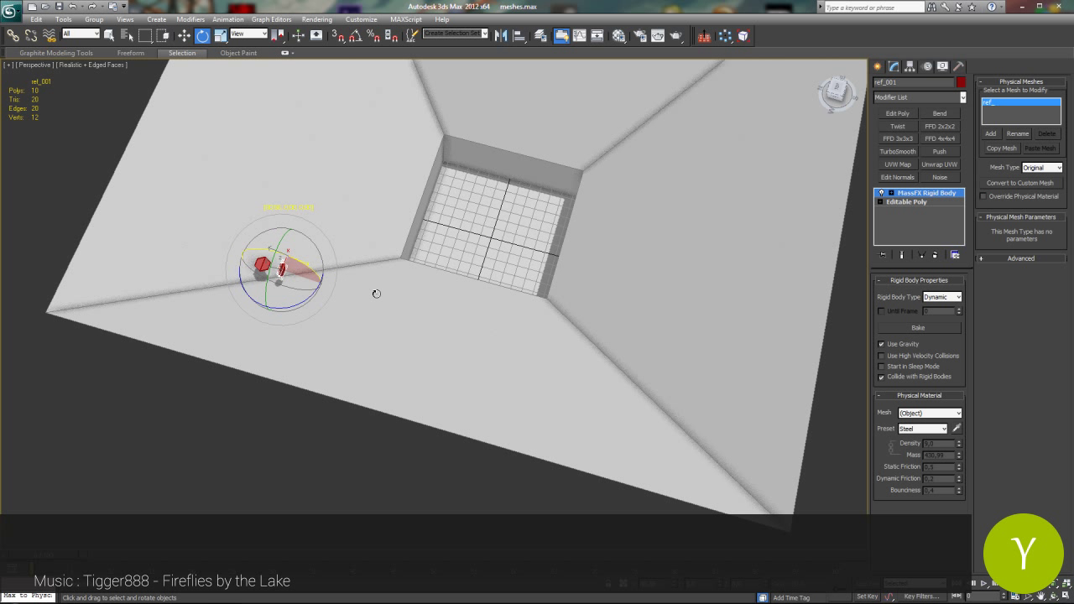
click(184, 35)
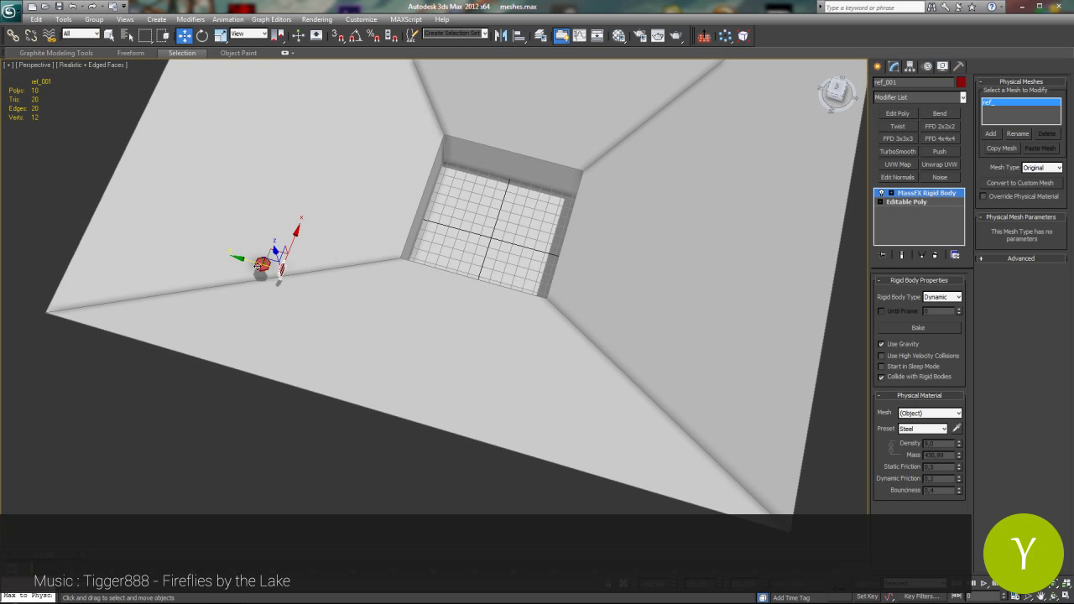
shift+drag(277, 271, 278, 270)
click(532, 356)
key(e)
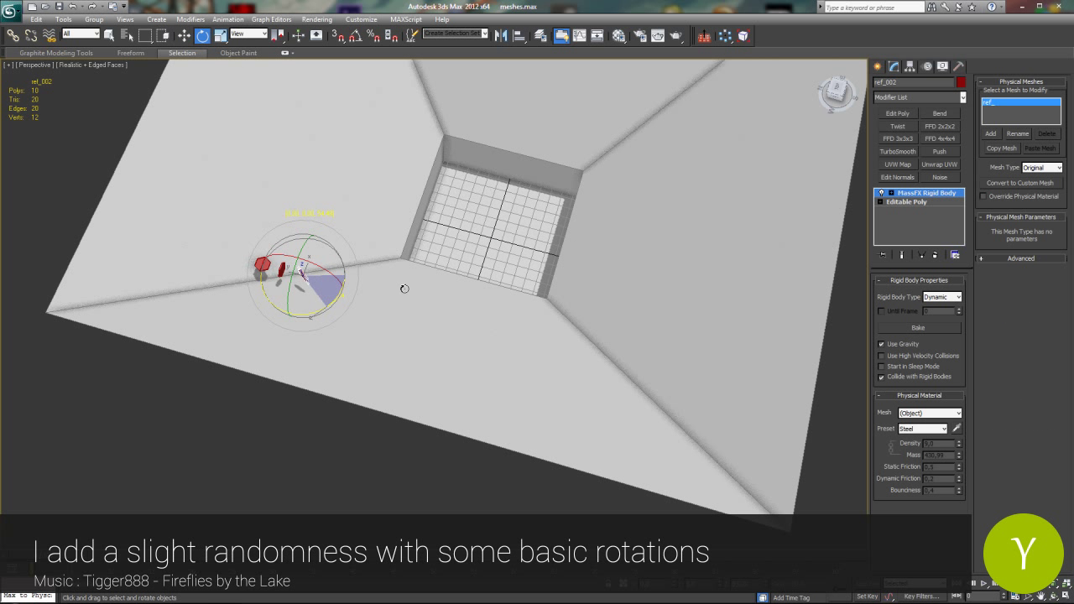
shift+drag(273, 281, 344, 289)
click(538, 353)
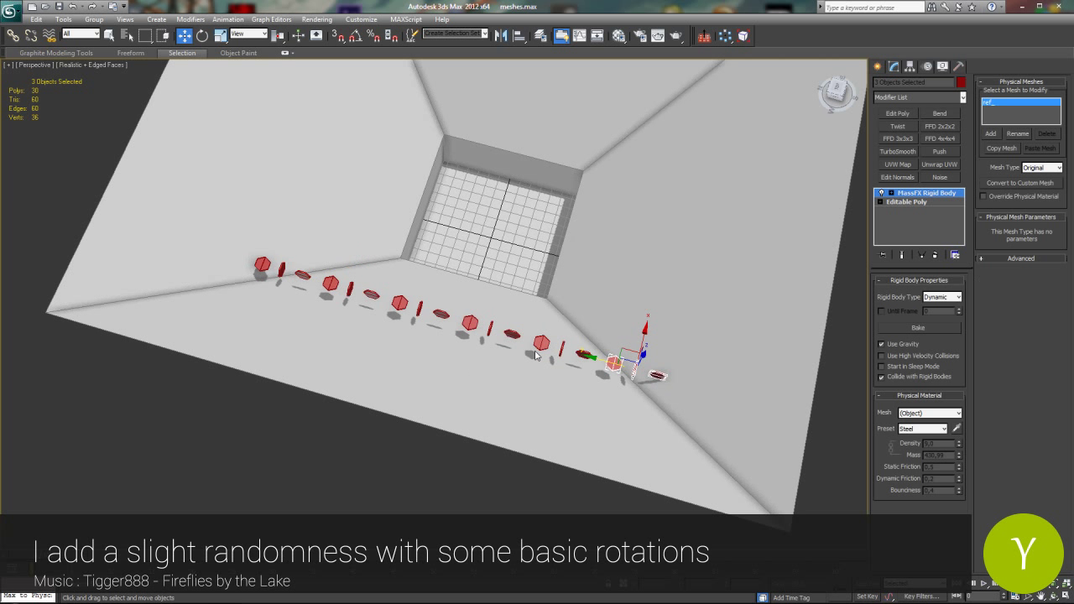
Clone the whole row of 18 coins as instances parallel to the first row and rotate the new row for variation.
drag(422, 310, 419, 308)
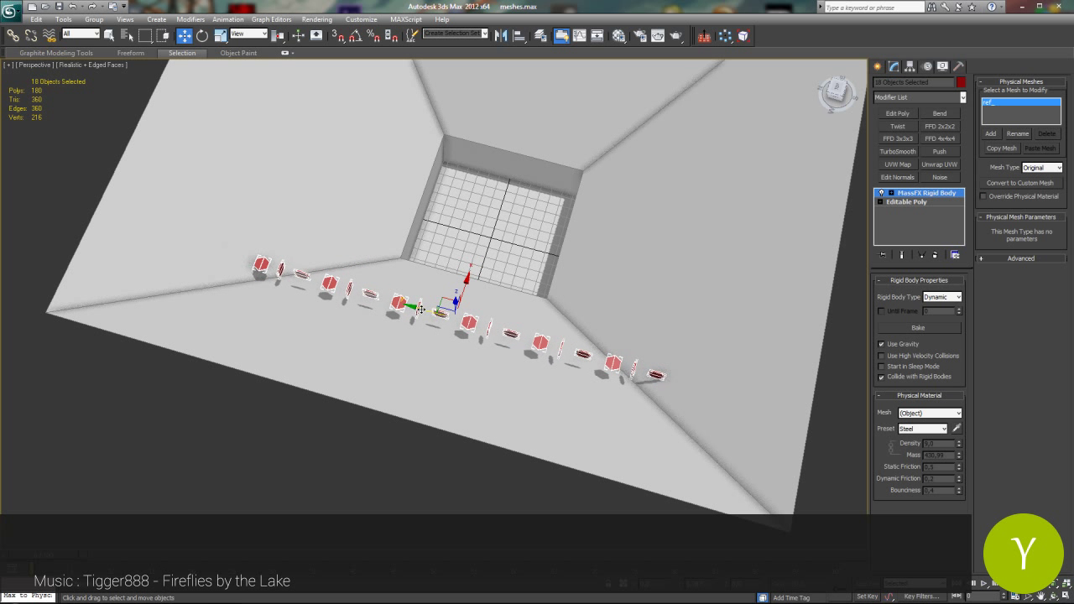
alt+middle_drag(420, 308, 330, 259)
shift+drag(451, 288, 460, 269)
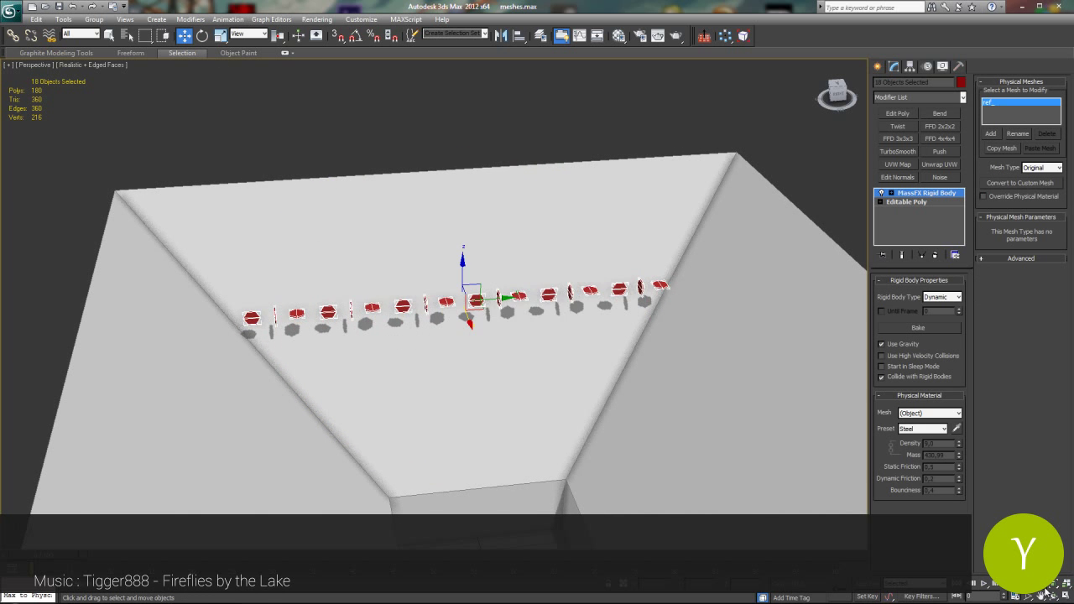
alt+middle_drag(467, 292, 223, 90)
mouse_move(446, 269)
shift+mouse_down()
mouse_move(454, 240)
mouse_move(481, 462)
mouse_move(616, 293)
mouse_move(688, 291)
shift+mouse_up()
click(536, 352)
key(e)
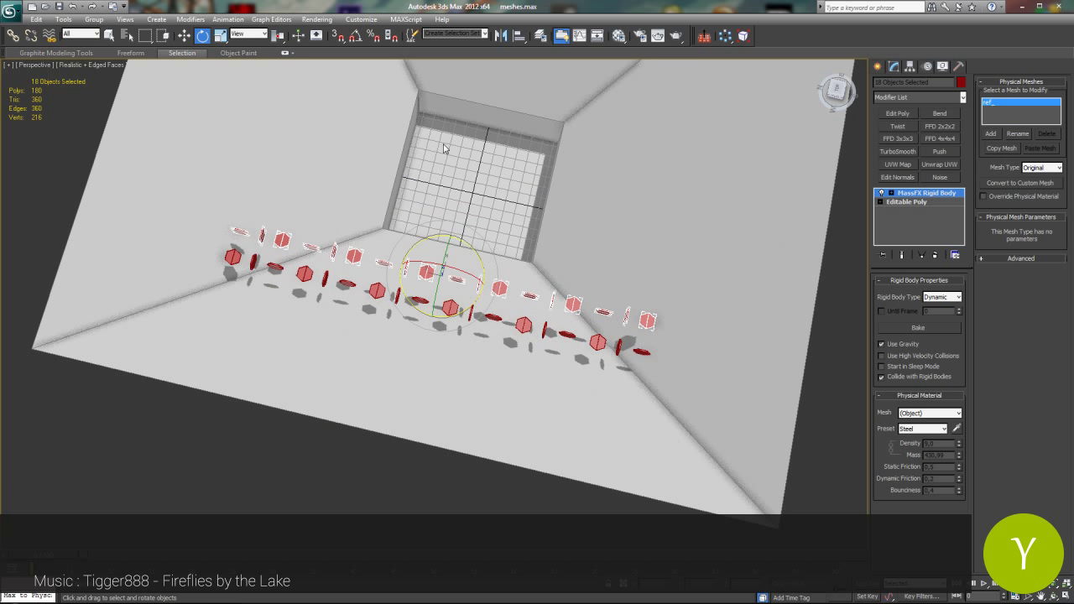
Instance the pair of coin rows repeatedly across the funnel until 252 coins form a full layer over the opening.
key(ctrl+a)
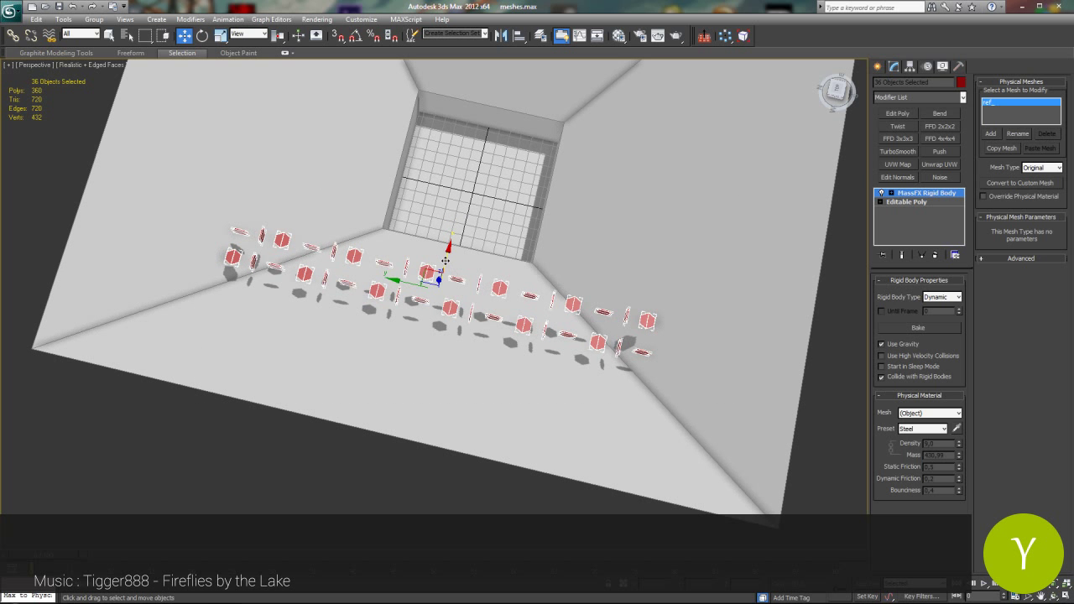
shift+drag(444, 261, 460, 201)
click(542, 355)
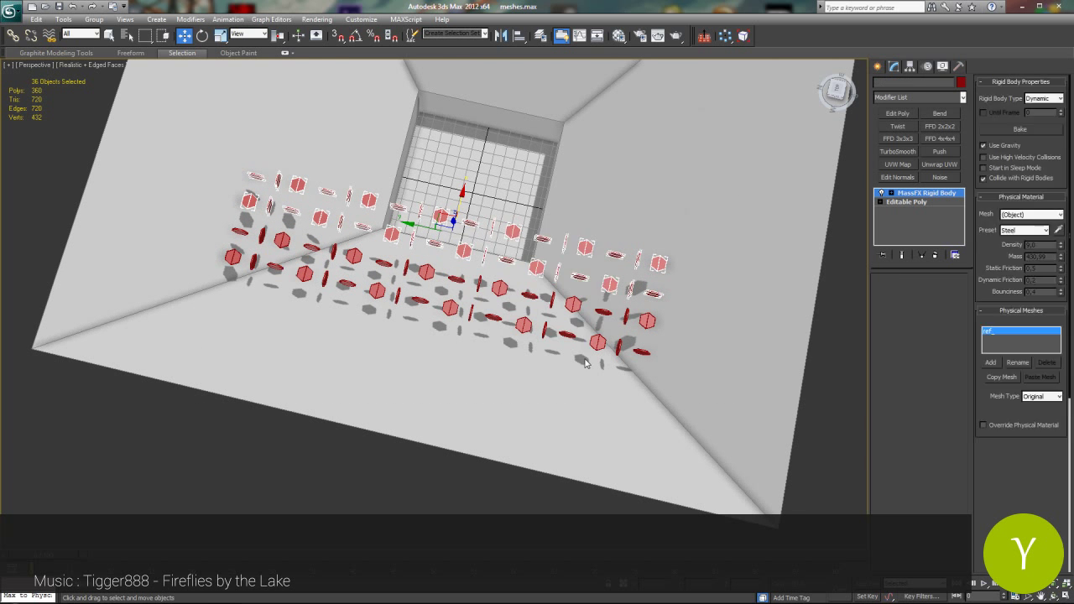
middle_drag(661, 203, 640, 336)
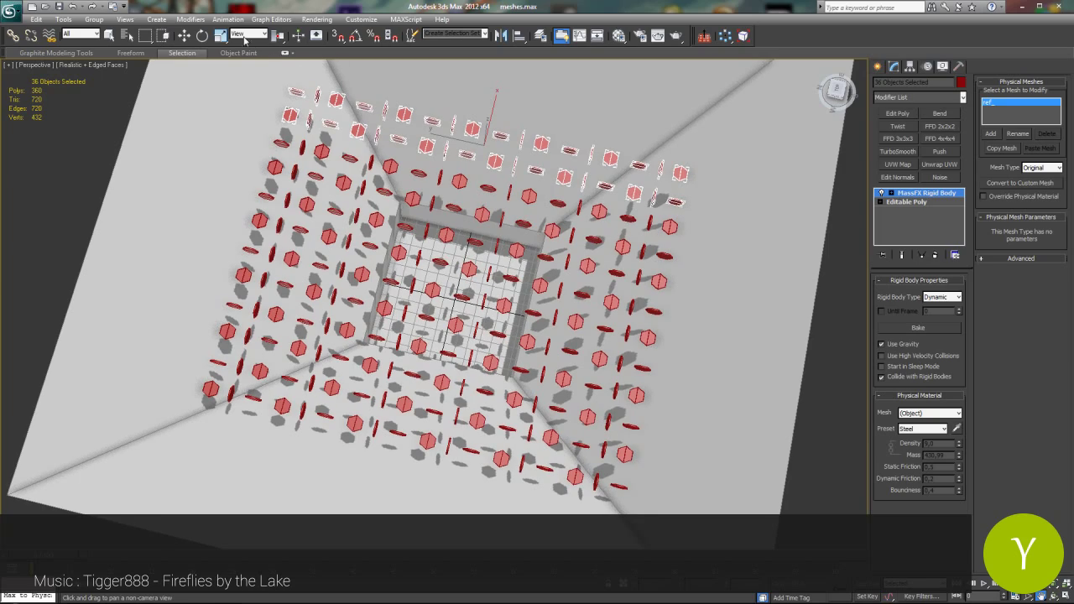
mouse_move(571, 328)
alt+middle_down()
mouse_move(391, 277)
mouse_move(380, 323)
alt+middle_up()
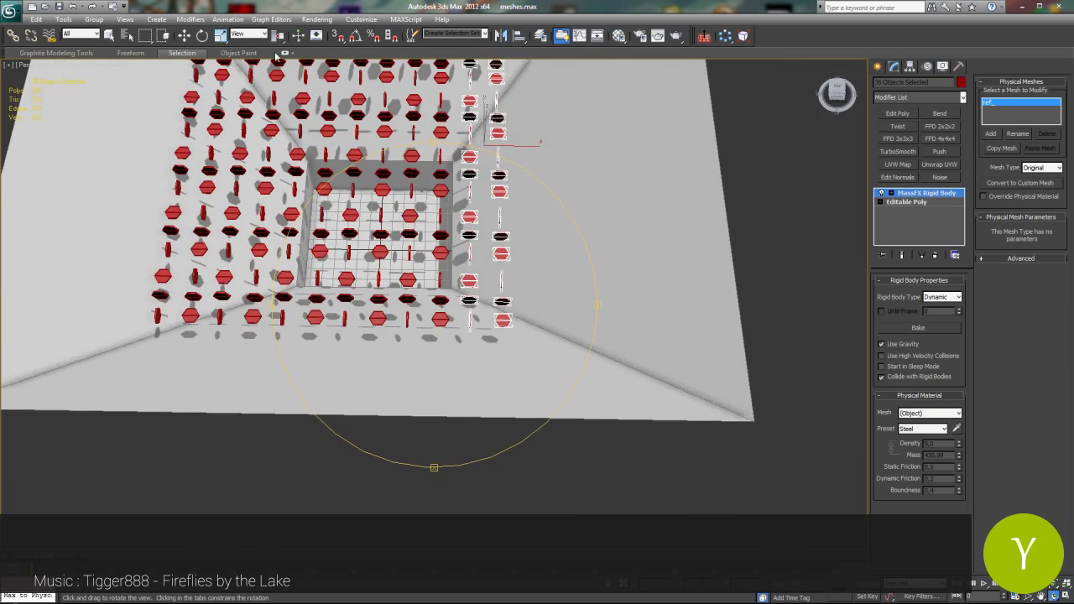
shift+drag(516, 146, 606, 143)
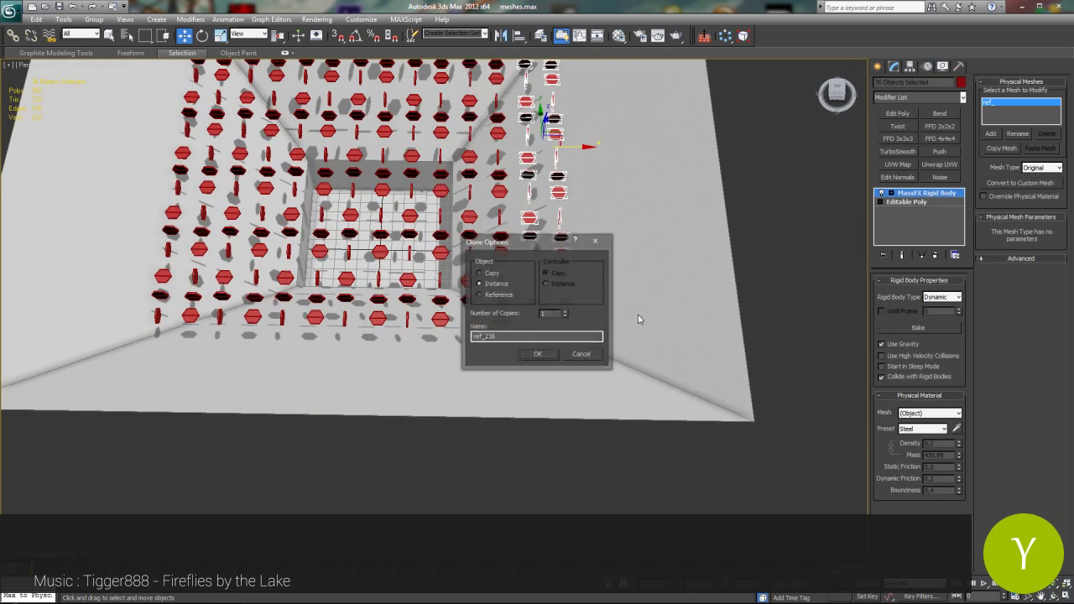
key(Return)
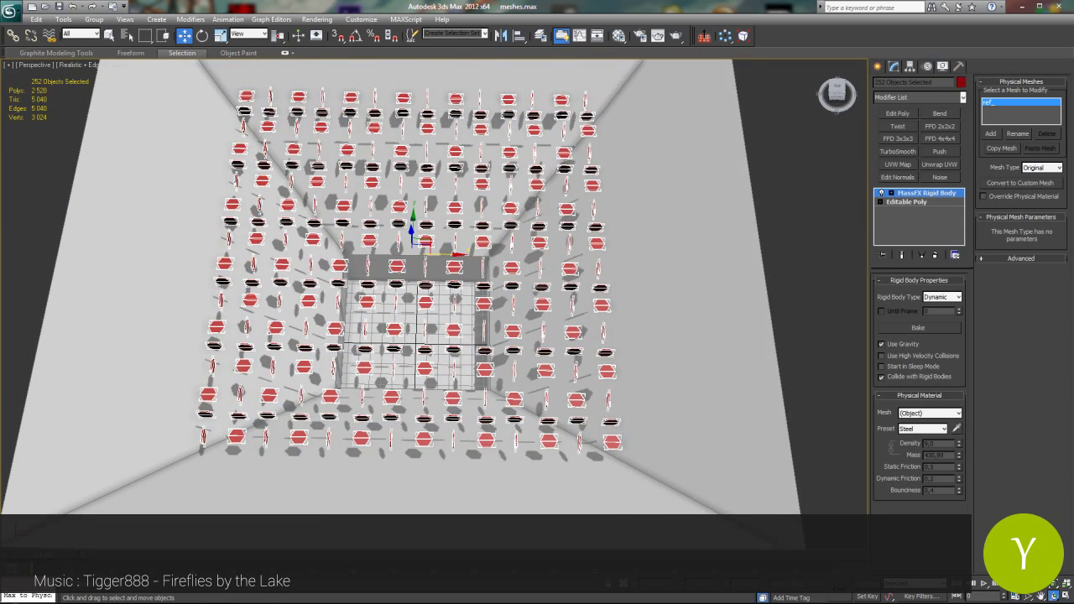
Stack two instanced copies of the coin layer above the first and rotate the topmost layer around the vertical axis.
alt+middle_drag(511, 323, 356, 289)
shift+drag(412, 225, 412, 198)
click(537, 352)
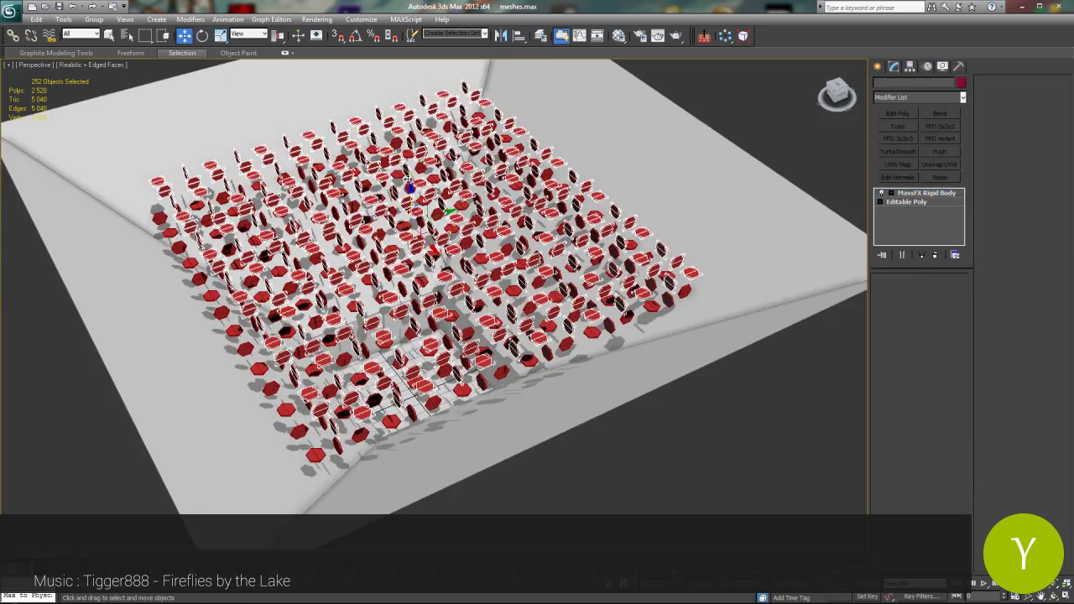
key(e)
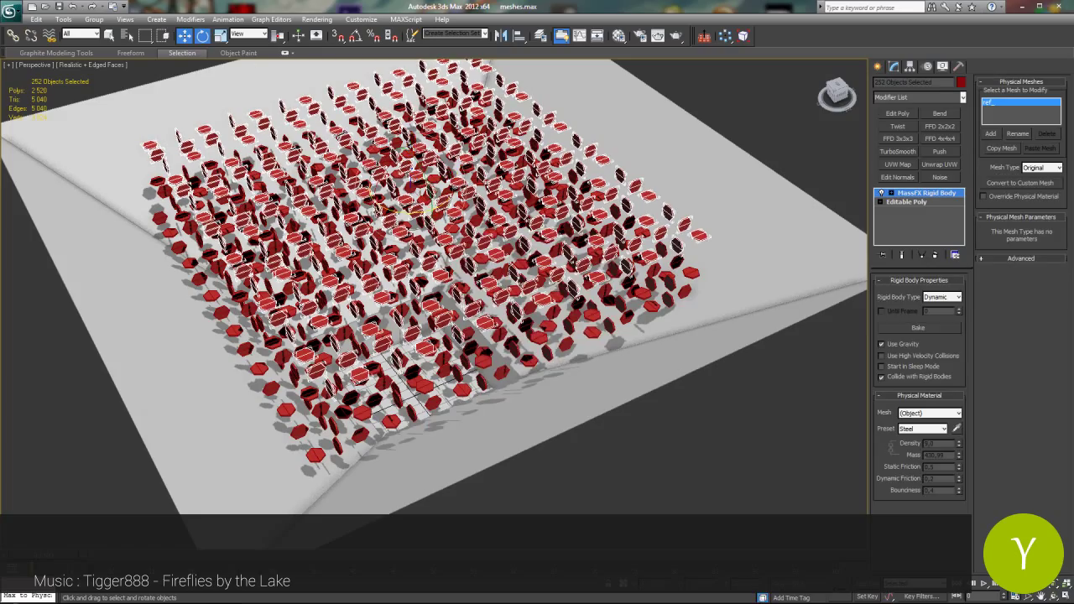
drag(428, 210, 453, 215)
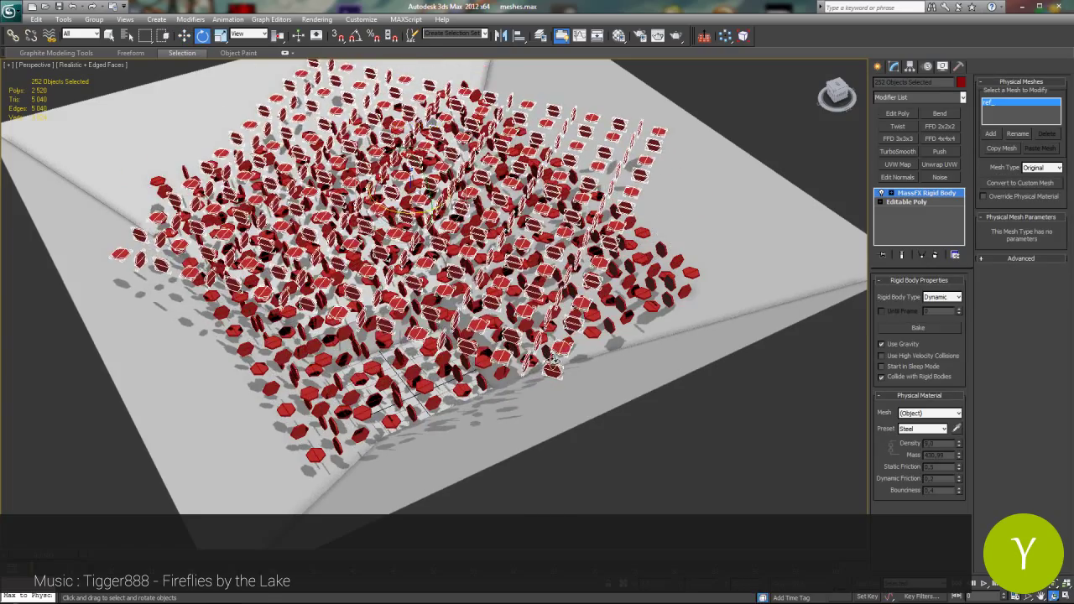
mouse_move(552, 361)
mouse_down()
mouse_move(546, 428)
mouse_move(549, 294)
mouse_move(537, 367)
mouse_up()
Open MassFX Tools, run the simulation so all 756 coins fall into the funnel, and reset it.
key(ctrl+a)
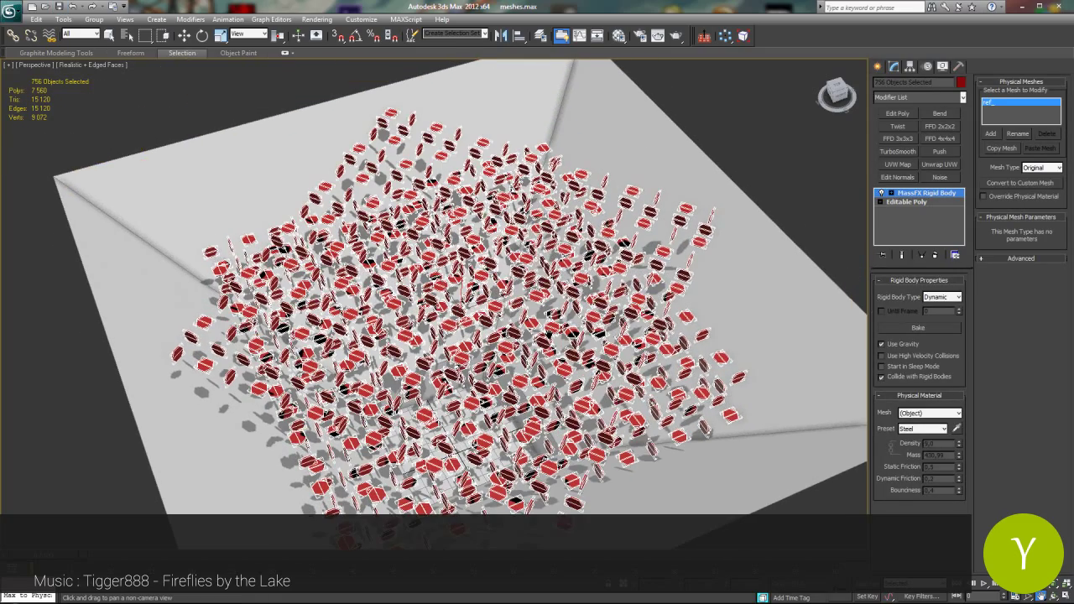
drag(692, 375, 657, 318)
click(271, 18)
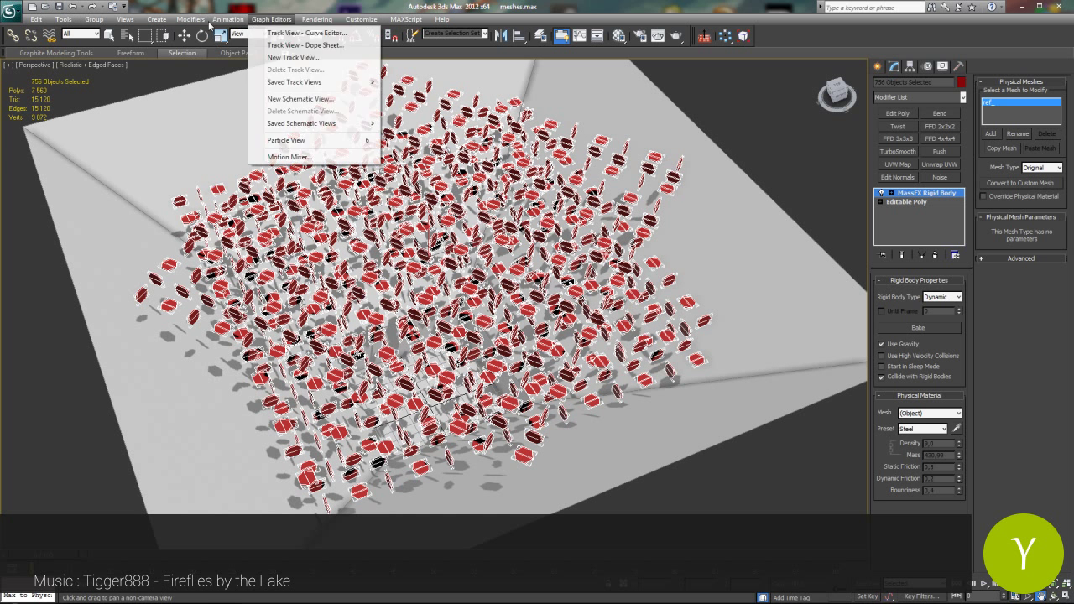
mouse_move(273, 157)
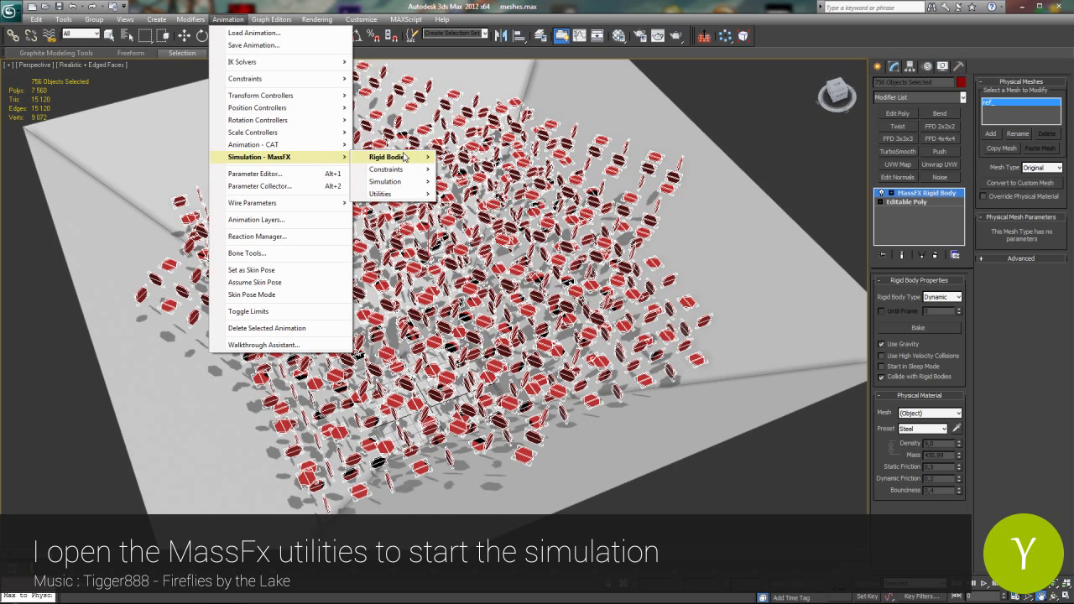
mouse_move(402, 194)
click(450, 196)
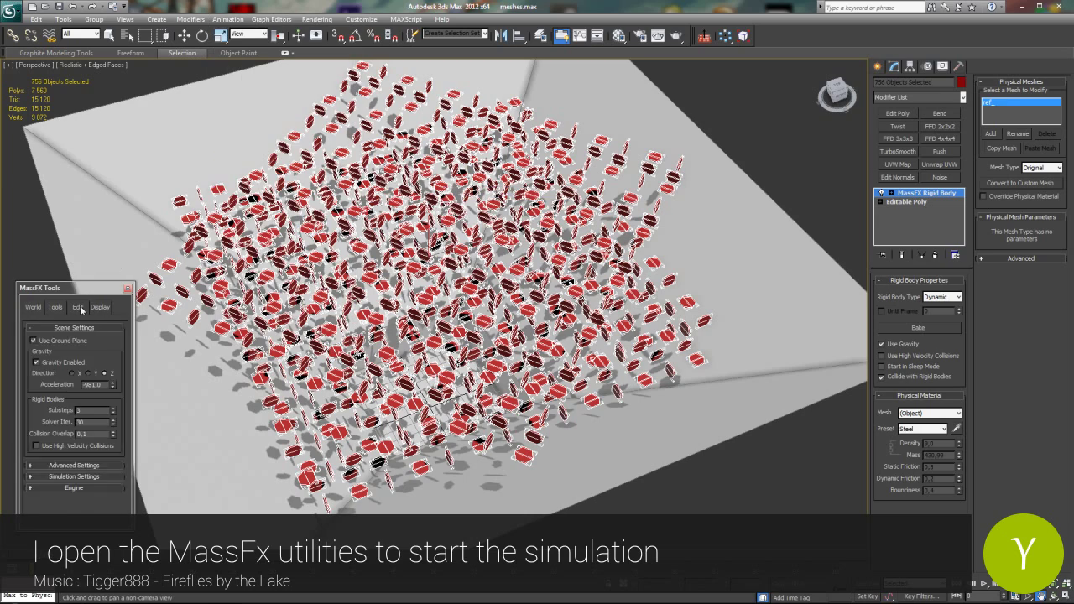
click(56, 307)
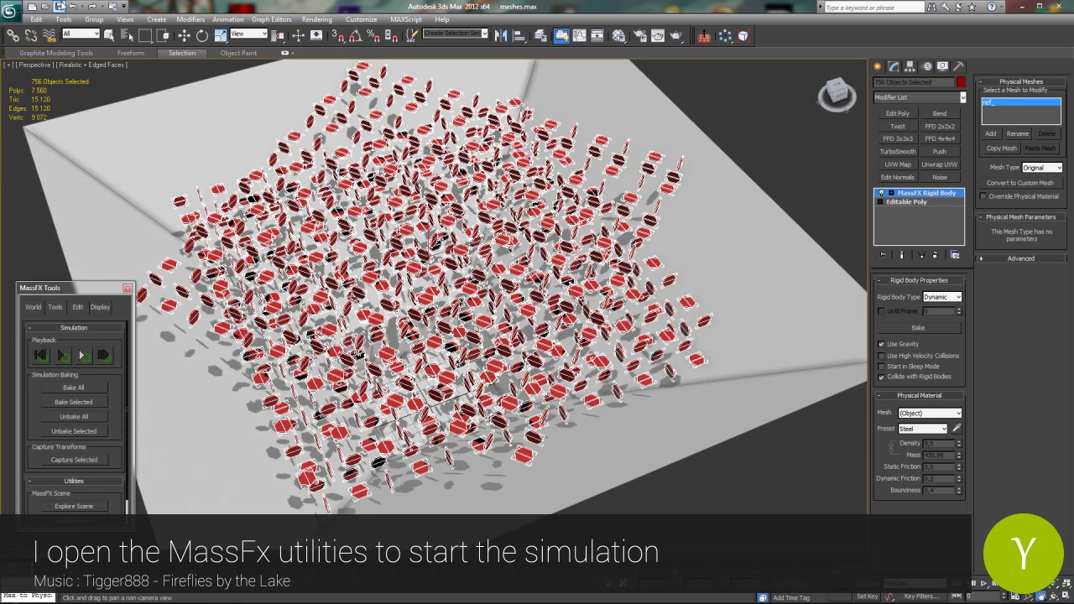
click(84, 356)
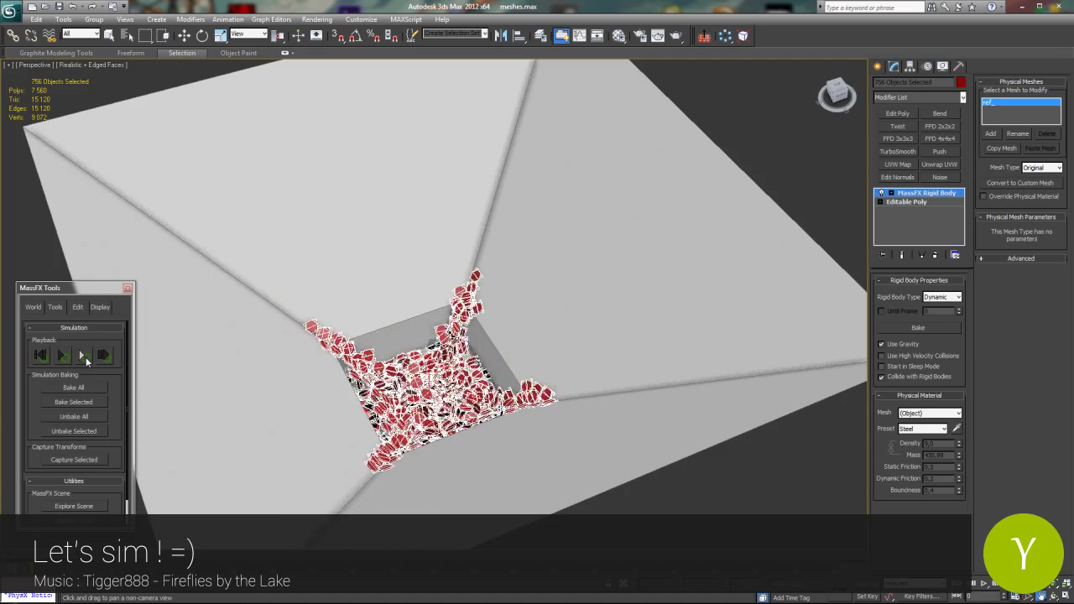
click(38, 355)
Turn off the edged faces display and rerun the coin simulation from a close top-down view of the funnel's opening.
click(110, 64)
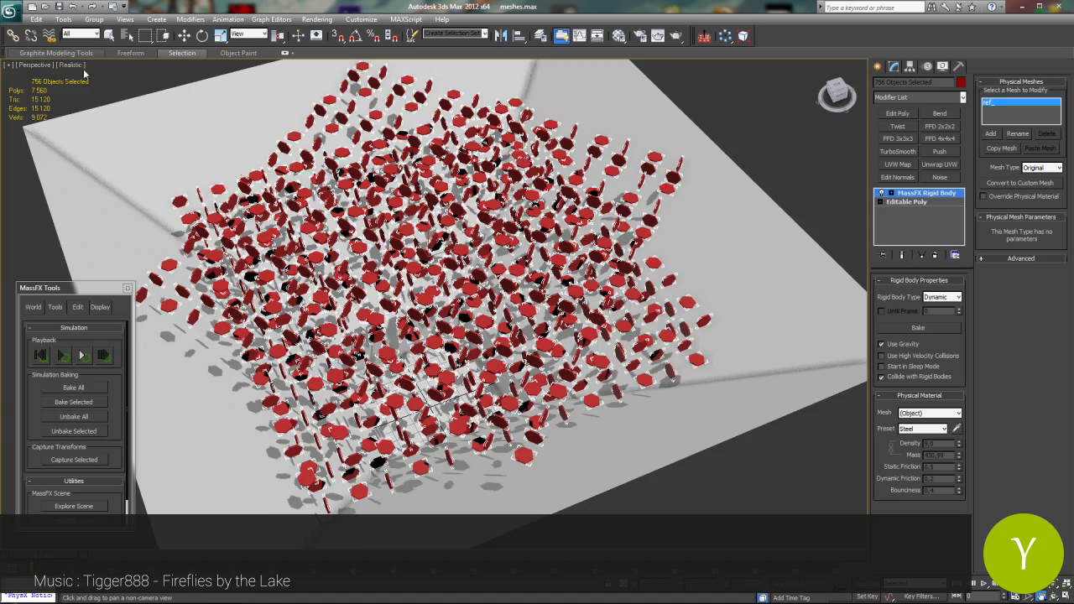
click(1057, 582)
click(1055, 596)
drag(445, 268, 552, 195)
scroll(436, 304, up, 10)
click(1041, 596)
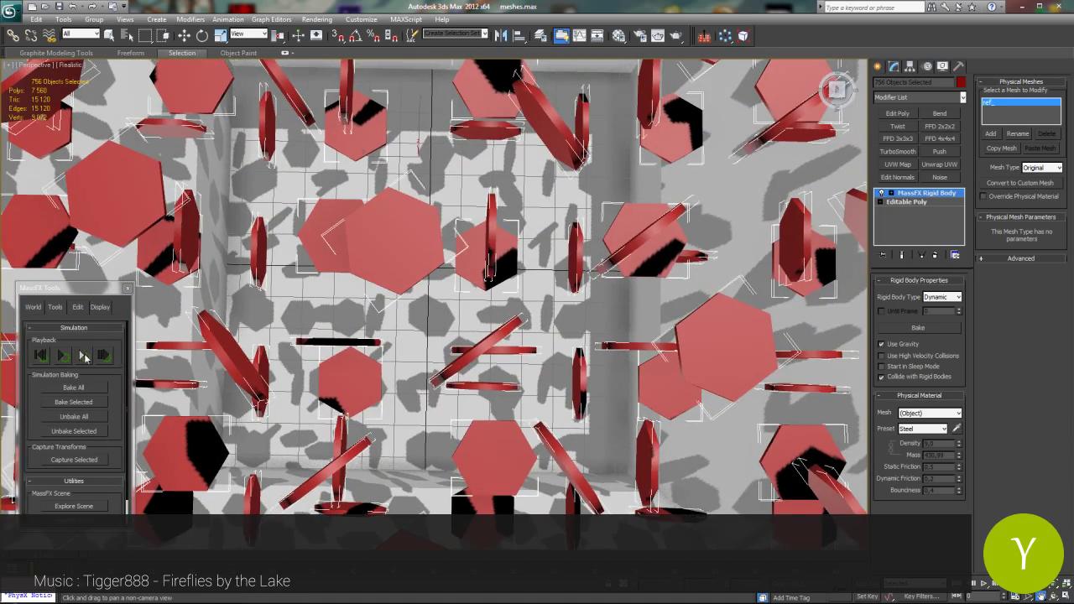
click(85, 358)
click(84, 357)
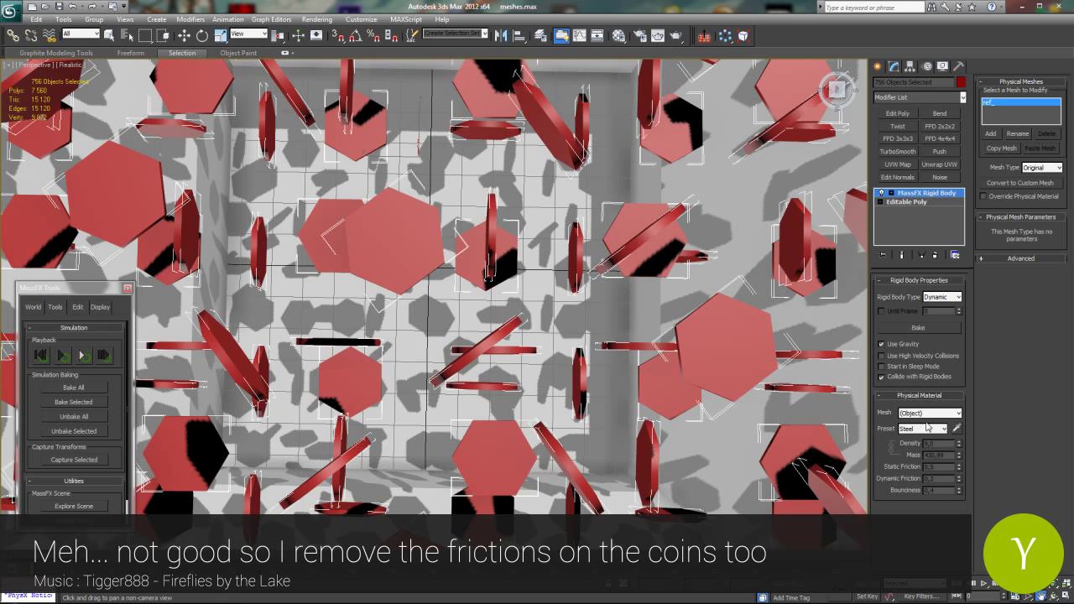
Set the coins' physical material preset to (none) with static and dynamic friction of 0, and save the scene.
click(923, 428)
click(914, 438)
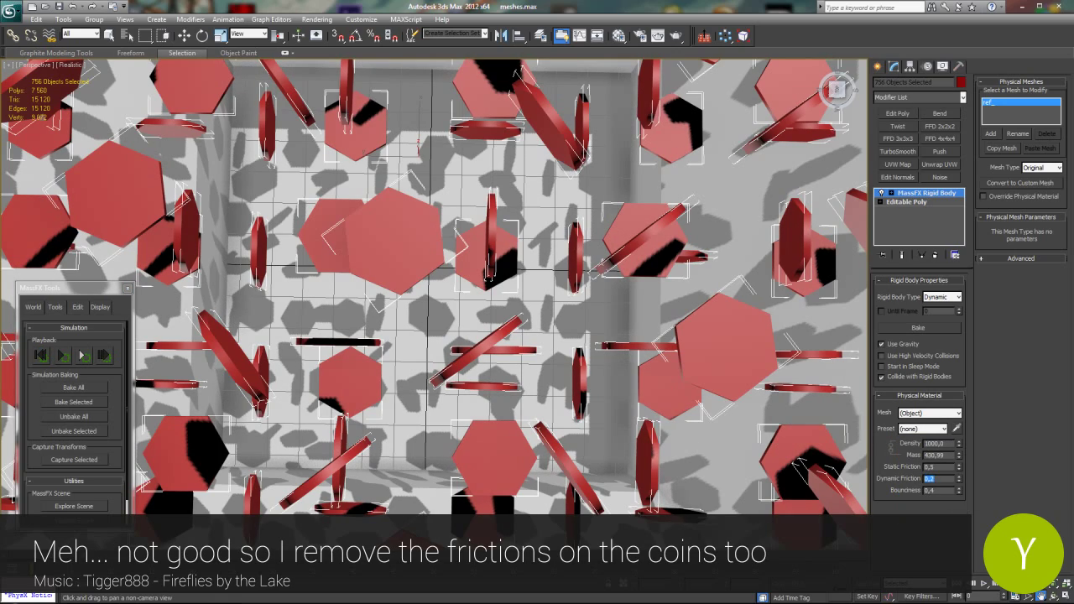
text(0)
key(Tab)
click(112, 335)
click(59, 7)
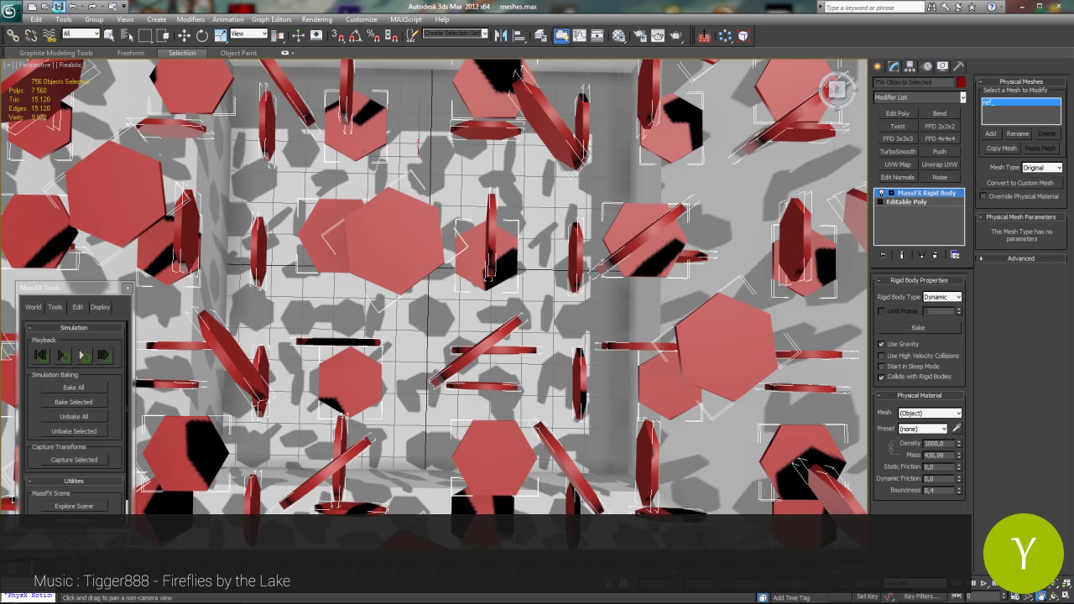
Run the simulation with the frictionless coins to check how they settle in the funnel, and reset it.
click(86, 360)
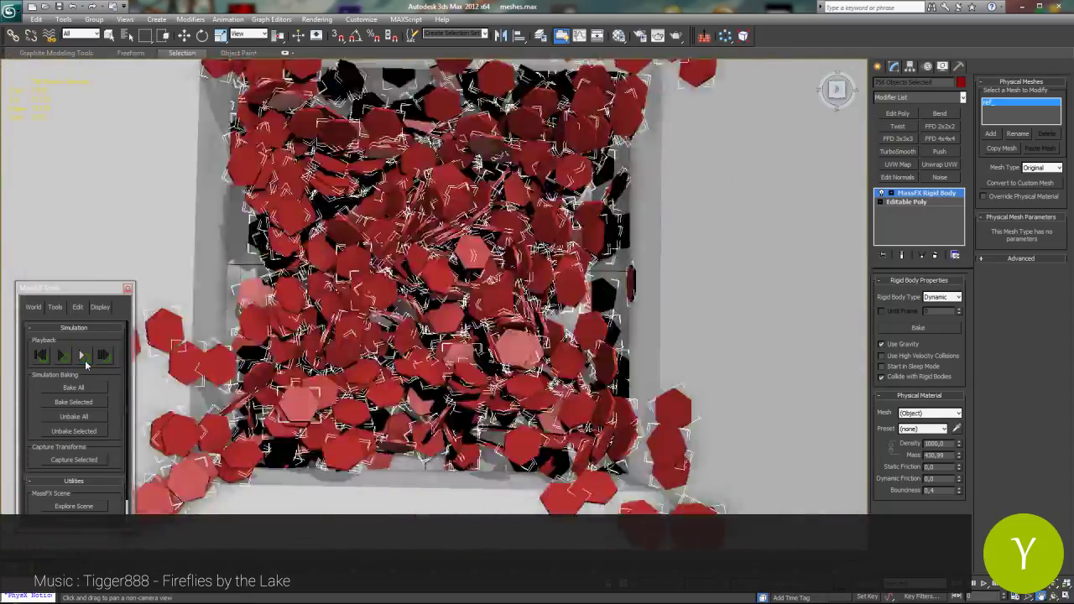
click(85, 360)
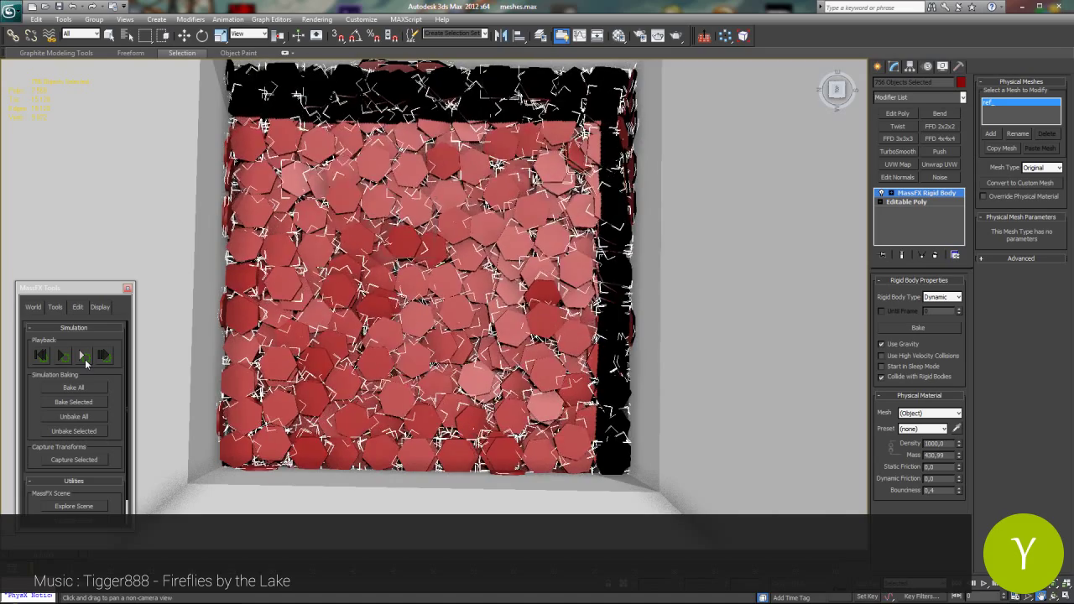
click(40, 356)
Unfreeze the funnel and select its Edit Poly modifier for editing.
key(w)
click(472, 190)
right_click(470, 186)
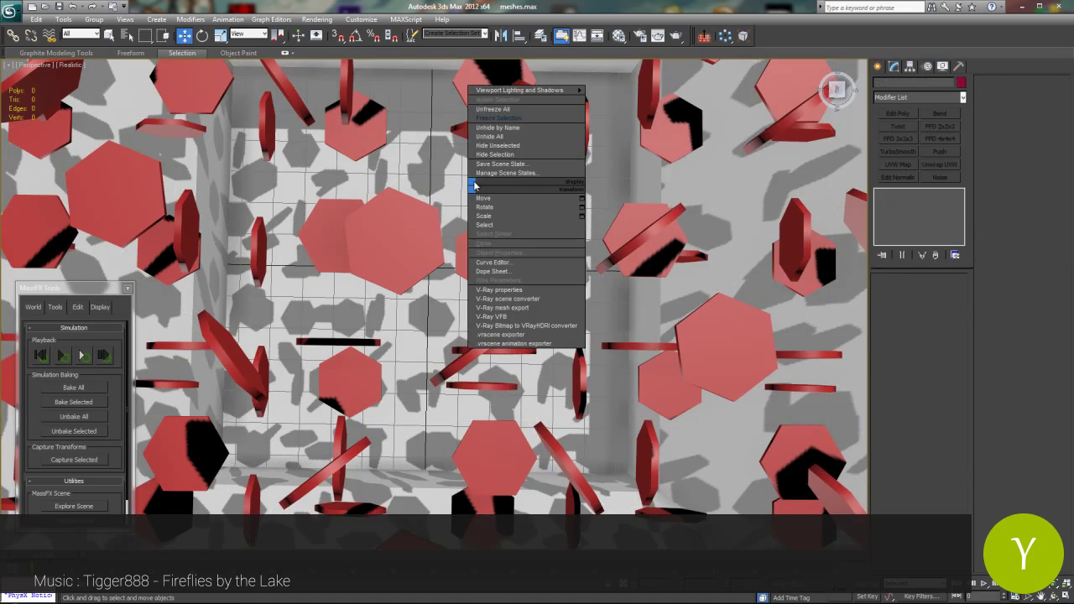
click(497, 110)
click(627, 297)
click(944, 204)
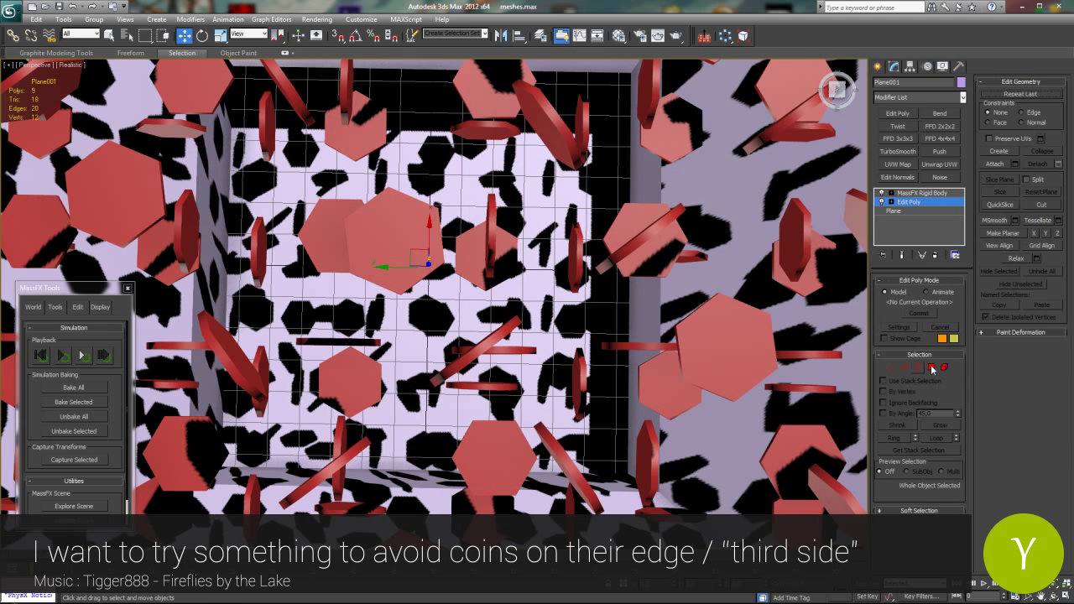
Try to narrow the funnel's base by scaling its floor polygon and the surrounding edges.
click(932, 368)
click(224, 37)
drag(448, 285, 462, 290)
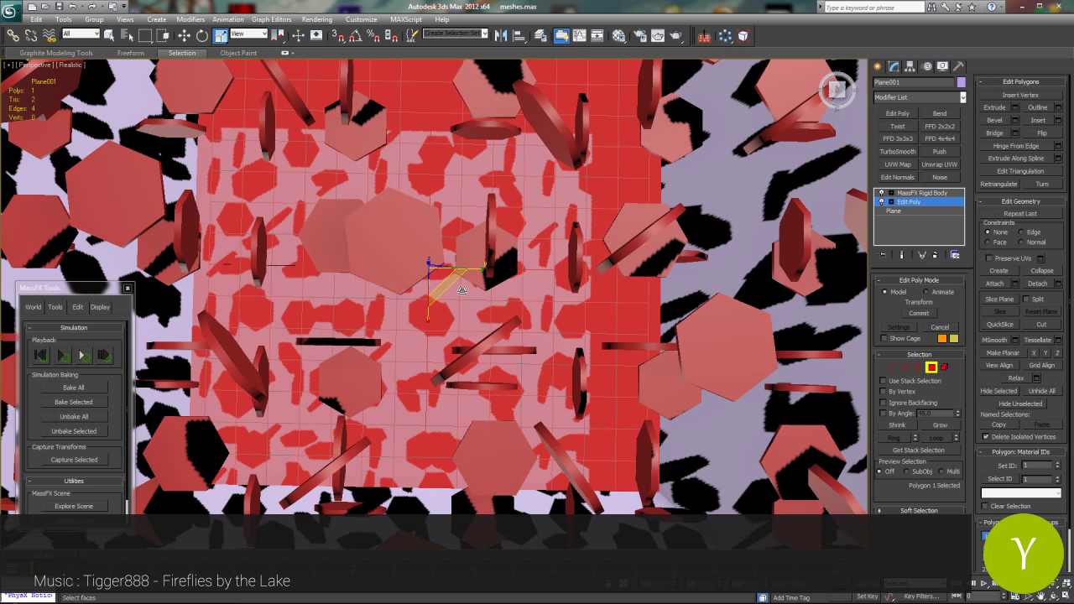
key(ctrl+z)
click(904, 367)
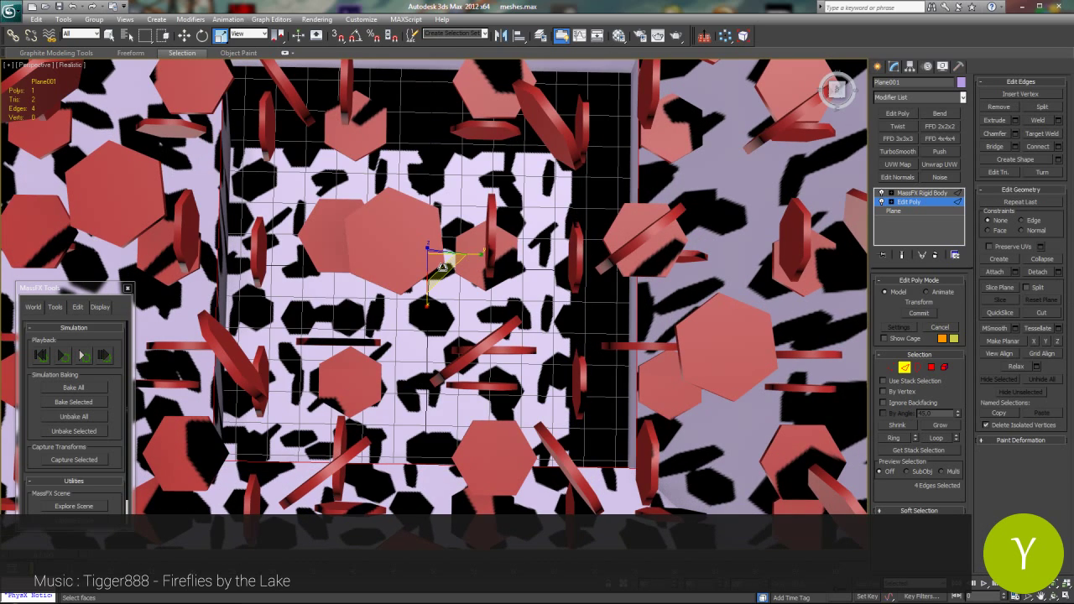
key(ctrl+z)
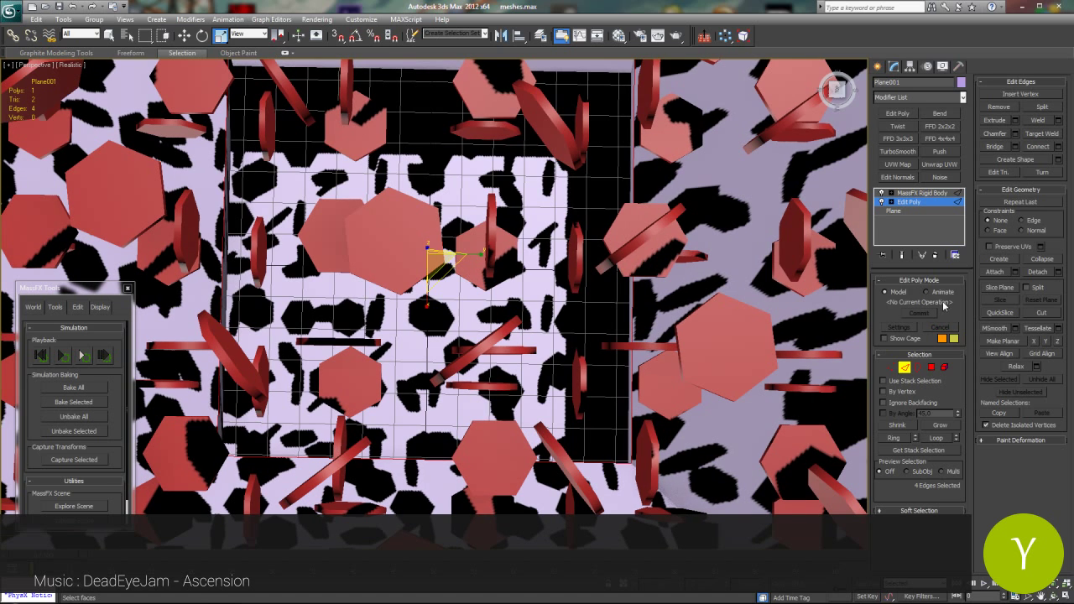
click(905, 366)
Run the simulation with all coins selected to check how they settle in the modified funnel, and reset it.
key(ctrl+a)
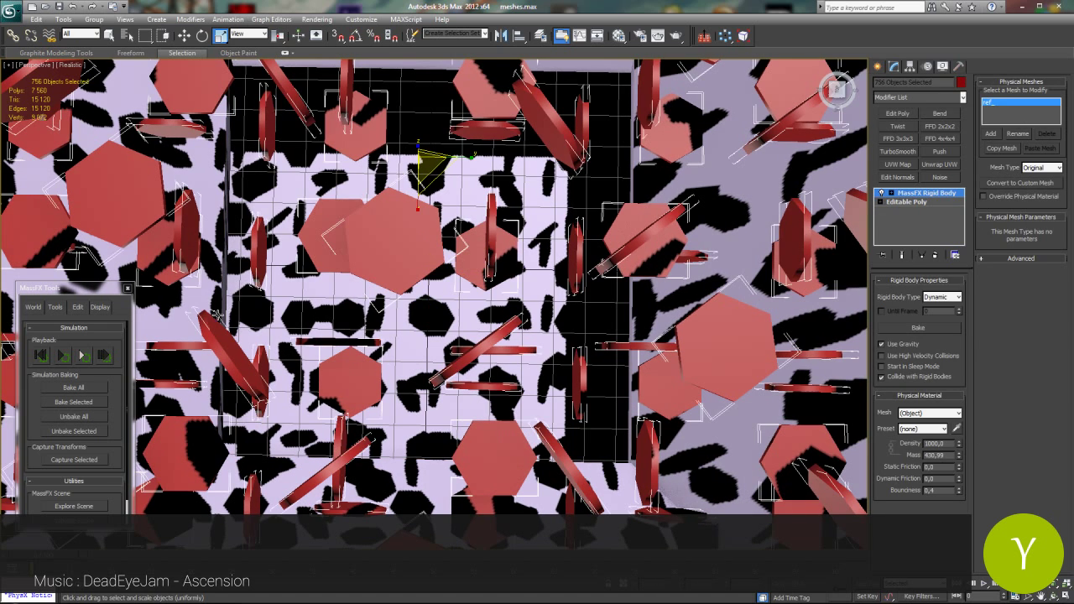
click(84, 355)
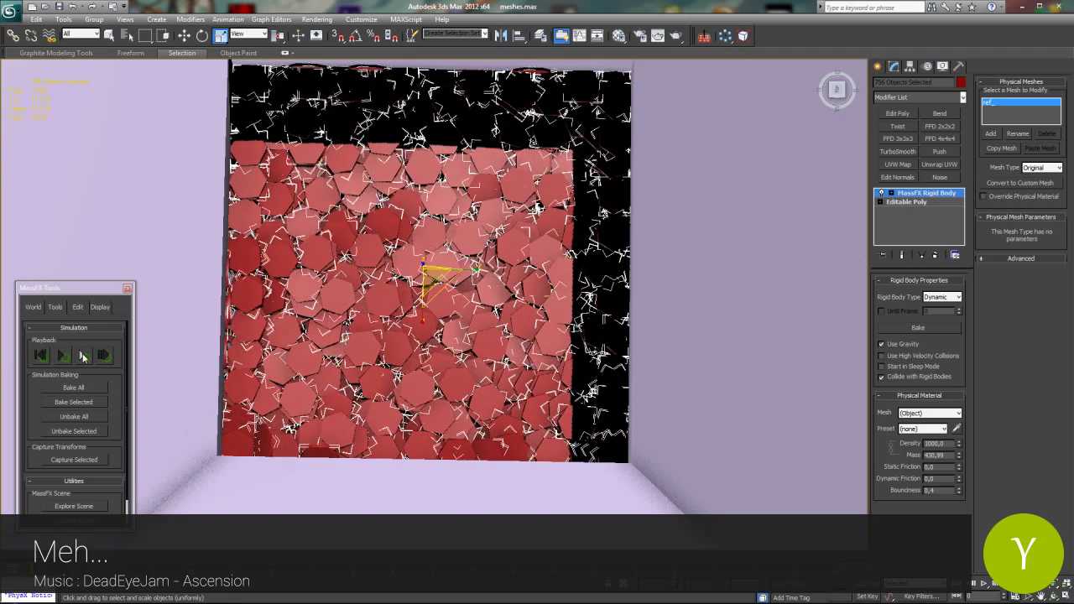
click(744, 37)
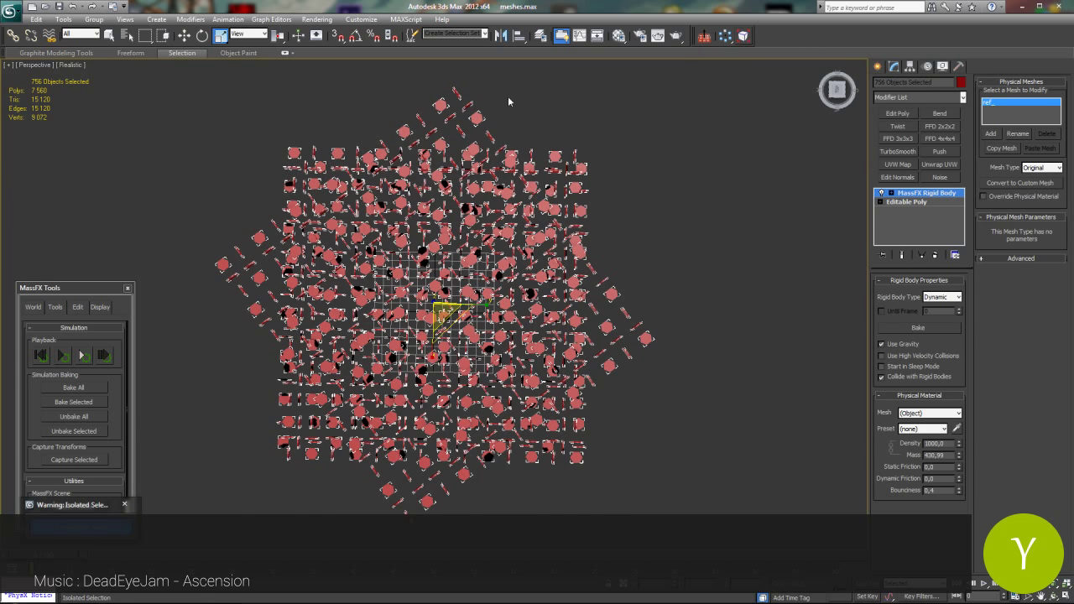
click(127, 504)
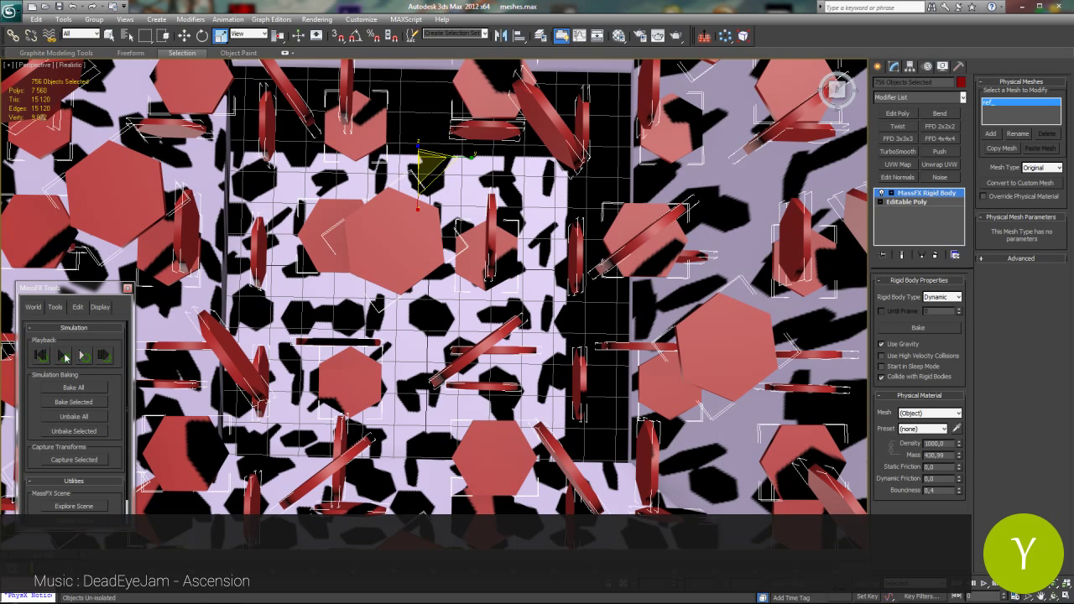
Undo the scaling of the funnel's edges and freeze the funnel.
click(431, 313)
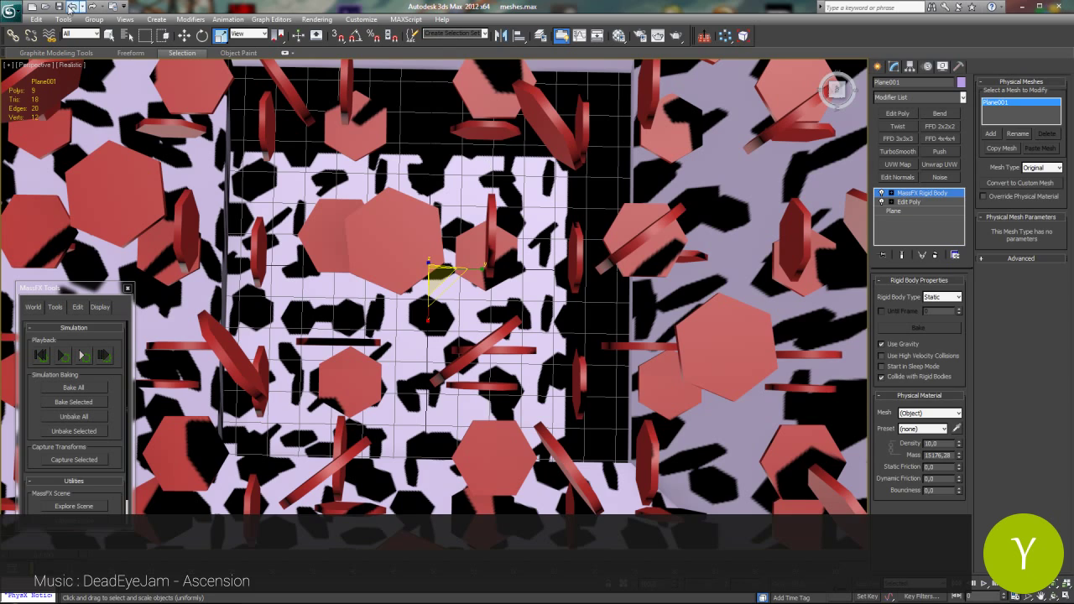
right_click(639, 305)
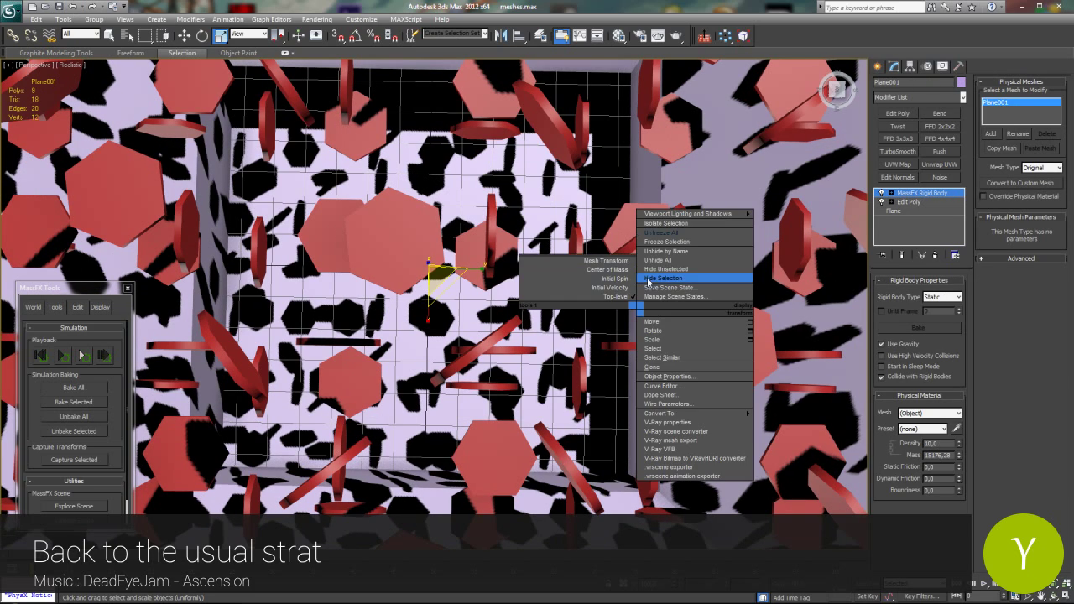
click(649, 242)
Select all coins, simulate their drop until they settle, pause the simulation and capture their transforms.
key(ctrl+a)
click(88, 355)
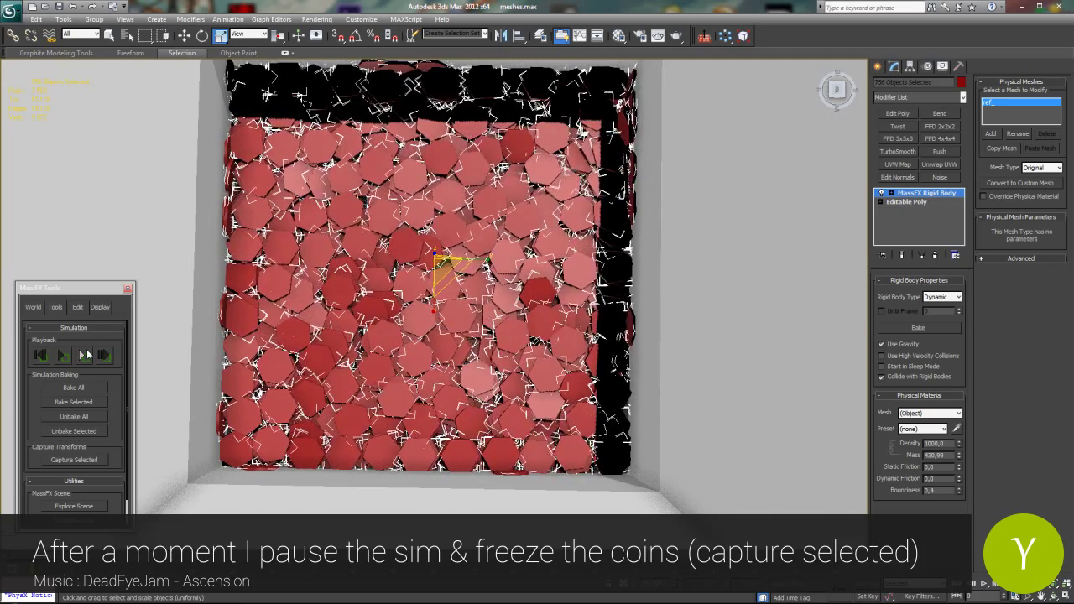
click(85, 356)
click(74, 459)
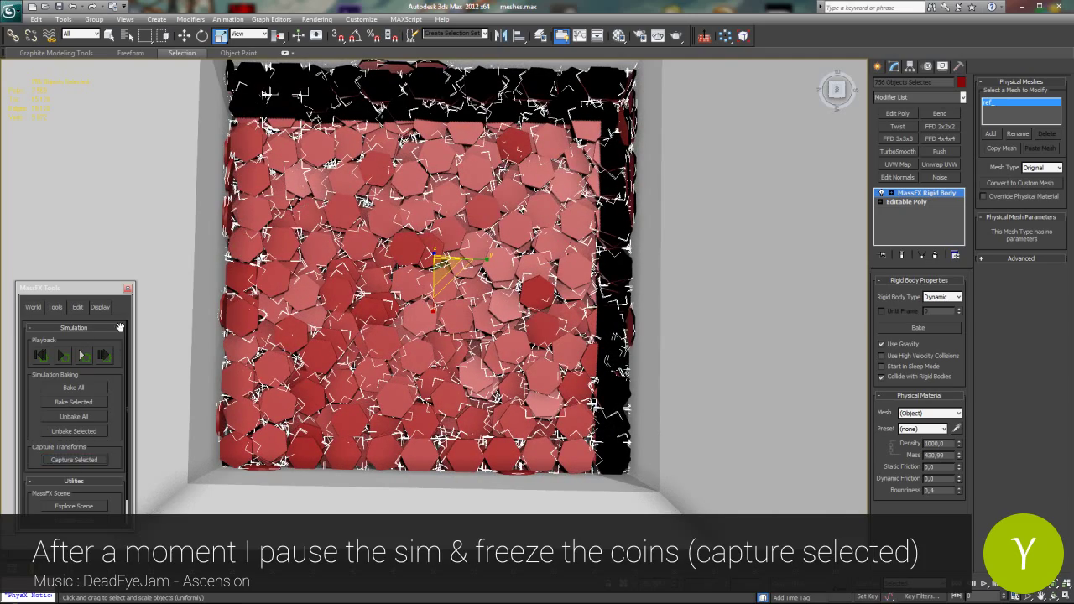
Close MassFX Tools and isolate the captured coins to examine the pile from several angles.
click(128, 288)
key(alt+q)
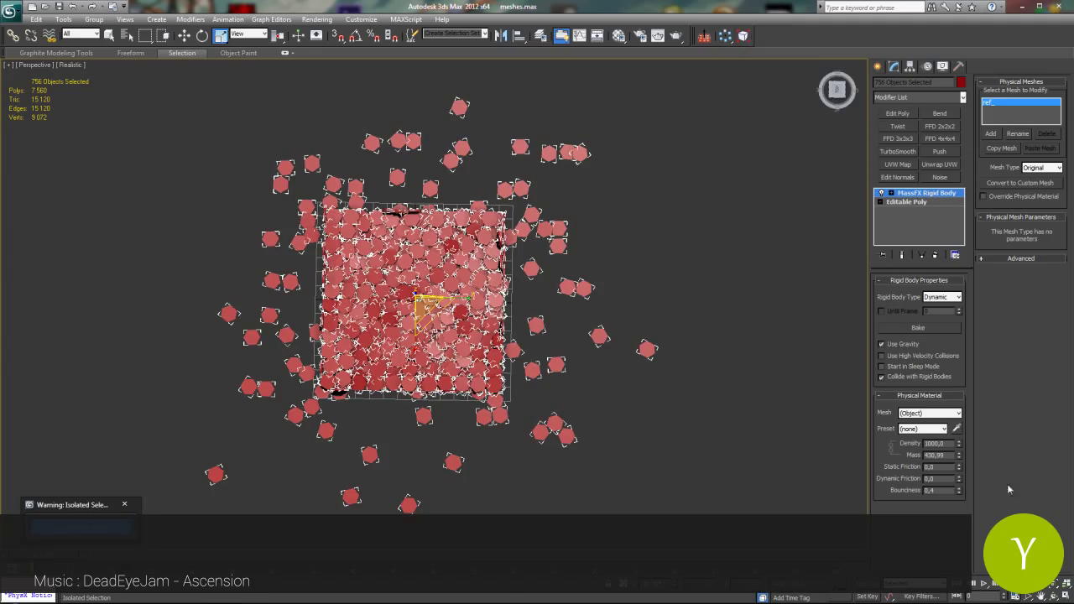
drag(454, 246, 457, 203)
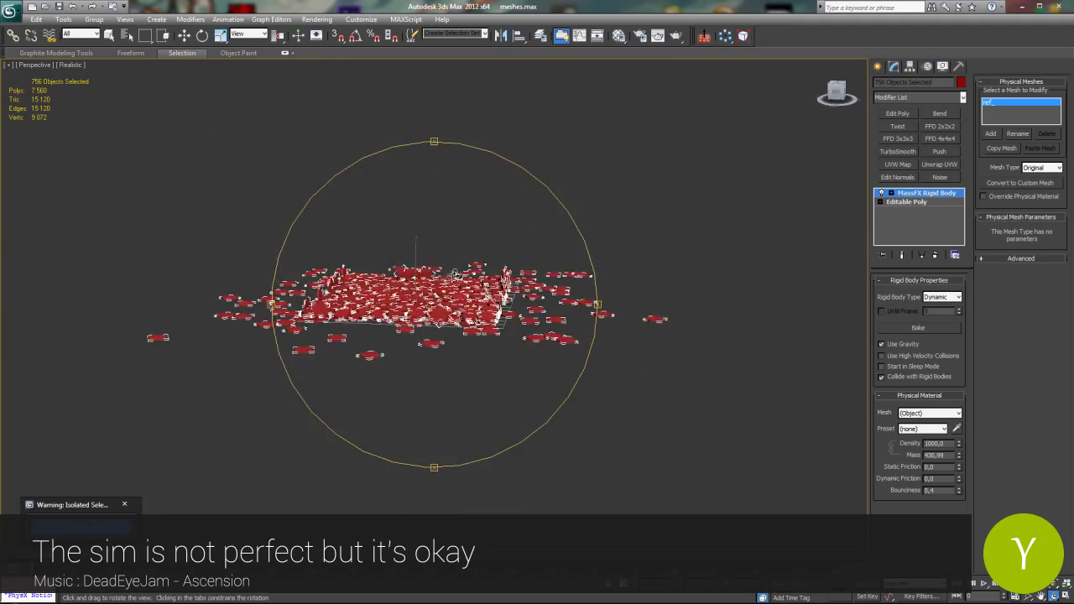
scroll(457, 282, up, 5)
scroll(455, 281, up, 4)
drag(455, 281, 466, 329)
scroll(490, 274, down, 7)
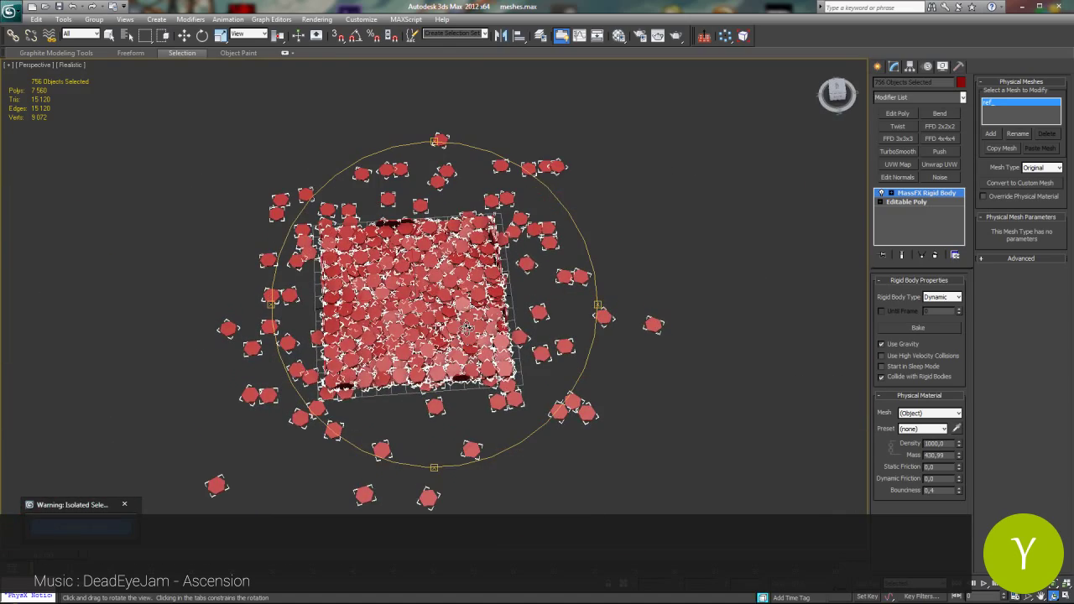
Select the stray coins scattered outside the square pile in the Top view and delete them.
click(188, 36)
click(1065, 597)
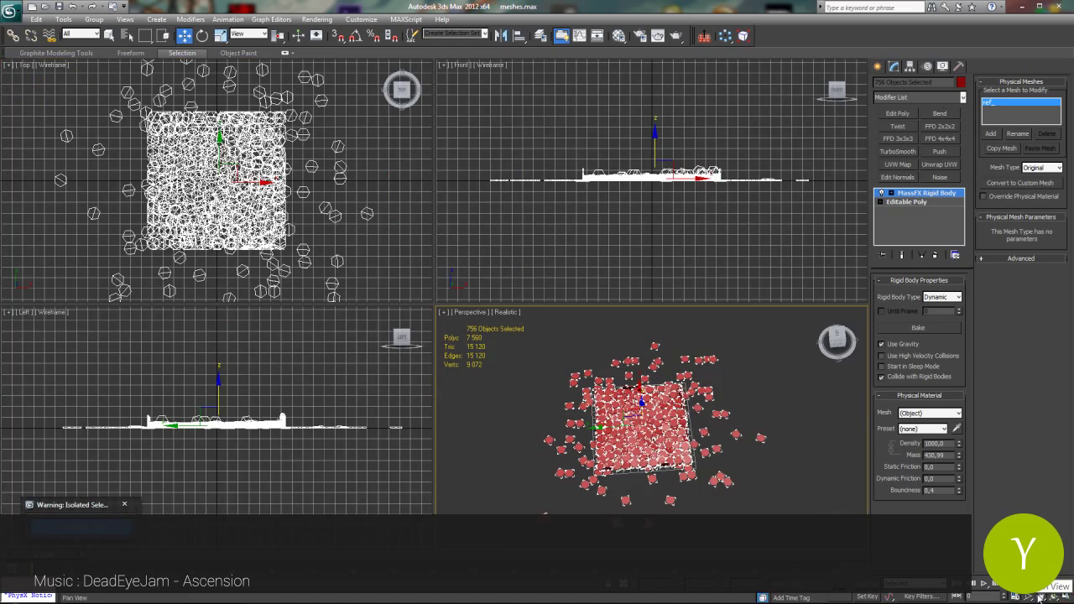
click(1040, 597)
click(410, 271)
click(1054, 583)
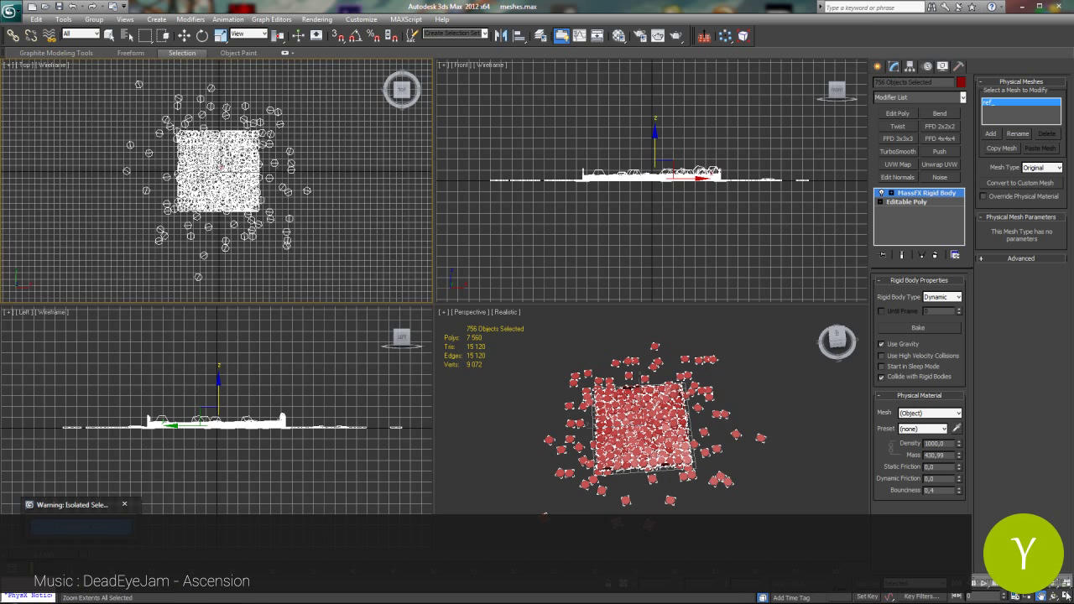
click(1066, 597)
key(g)
click(184, 35)
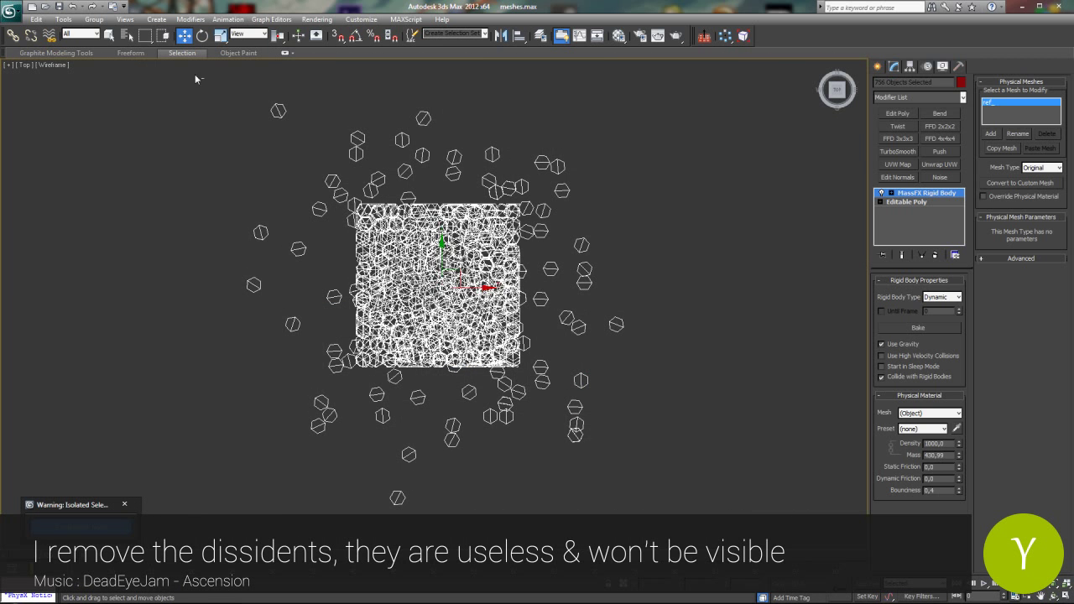
drag(195, 74, 634, 199)
ctrl+drag(730, 458, 527, 142)
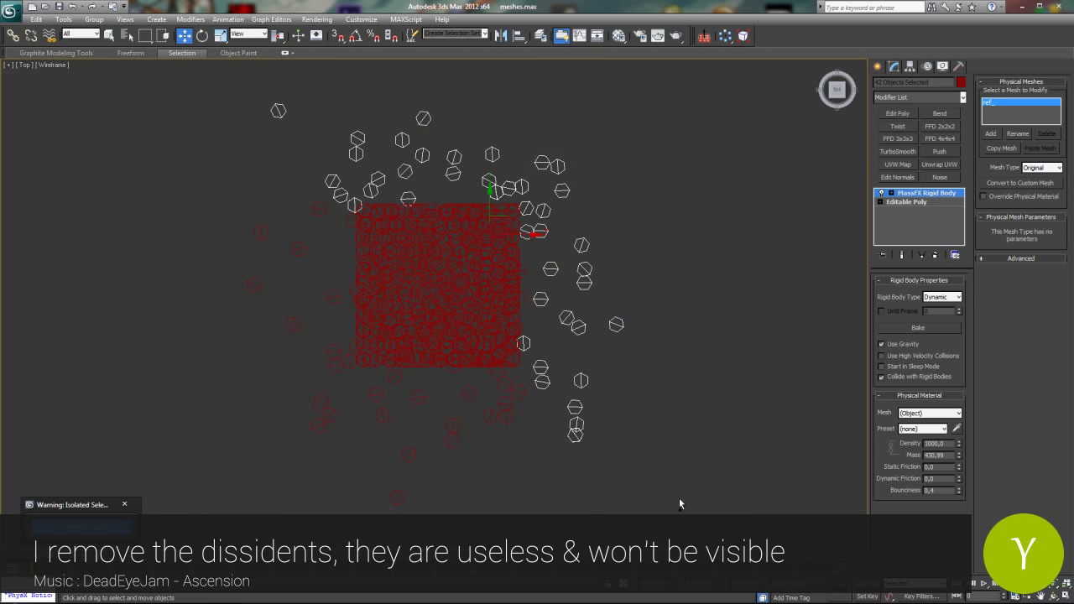
ctrl+drag(255, 378, 255, 373)
ctrl+drag(126, 108, 353, 430)
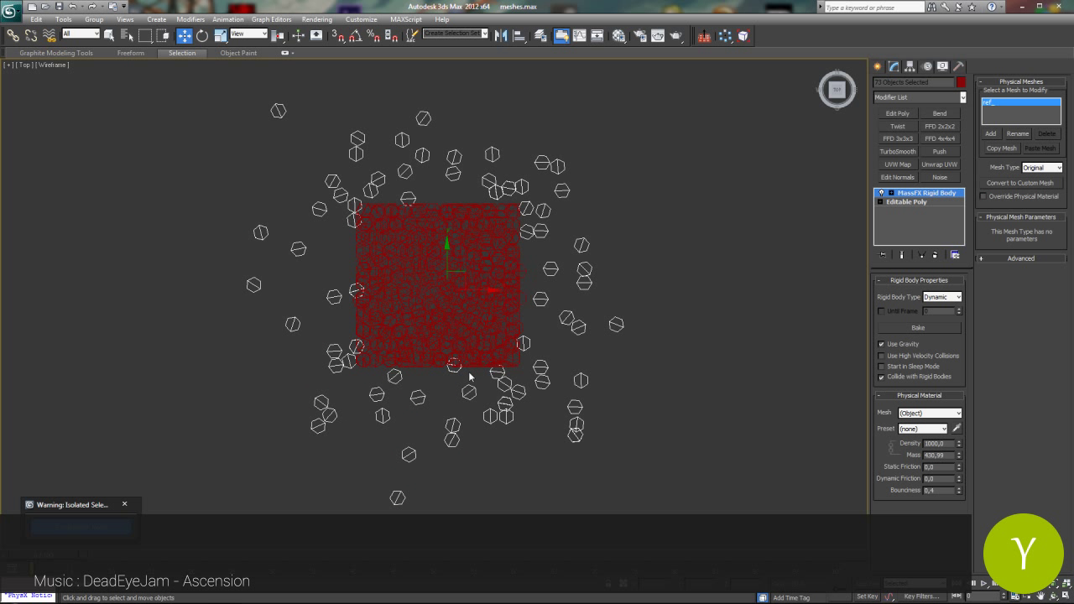
key(Delete)
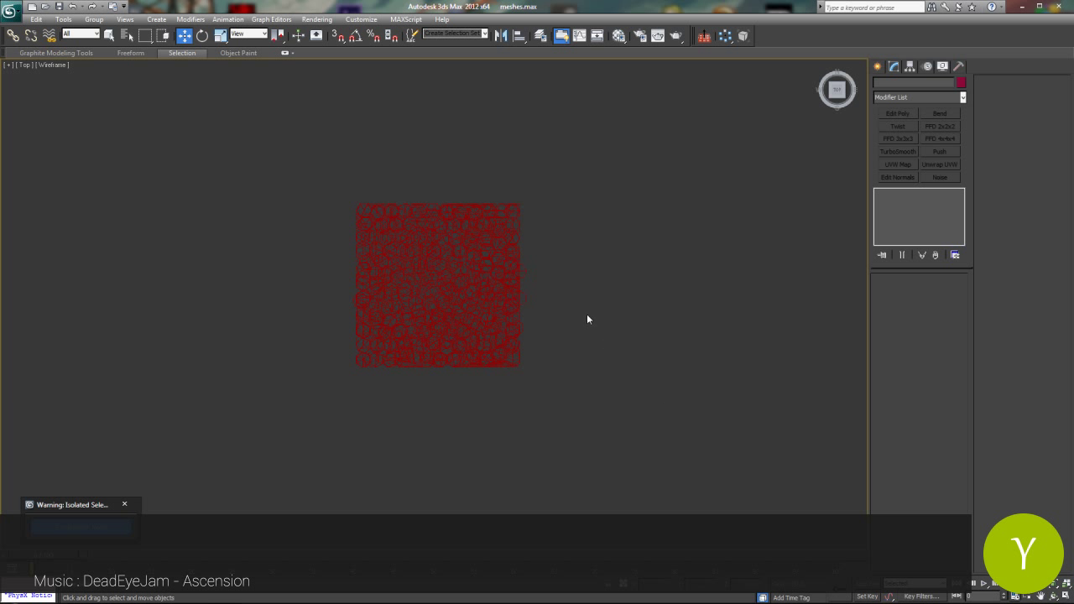
drag(538, 405, 530, 407)
key(Delete)
Select the coins standing on edge above the flat layer in the Front view and delete them.
key(alt+w)
middle_click(633, 181)
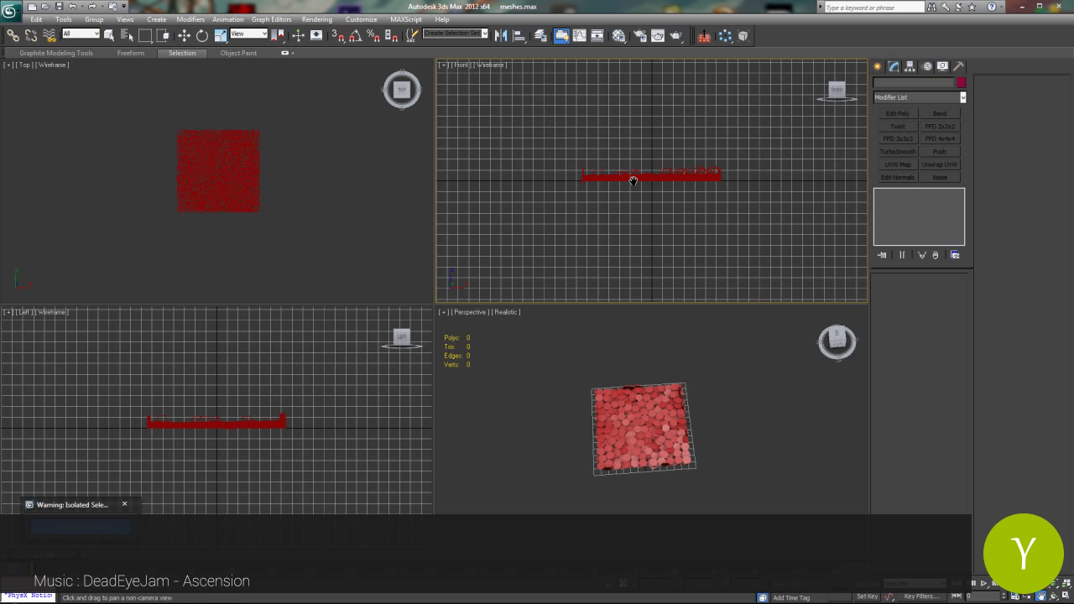
click(1054, 585)
click(1066, 596)
key(g)
scroll(476, 223, down, 2)
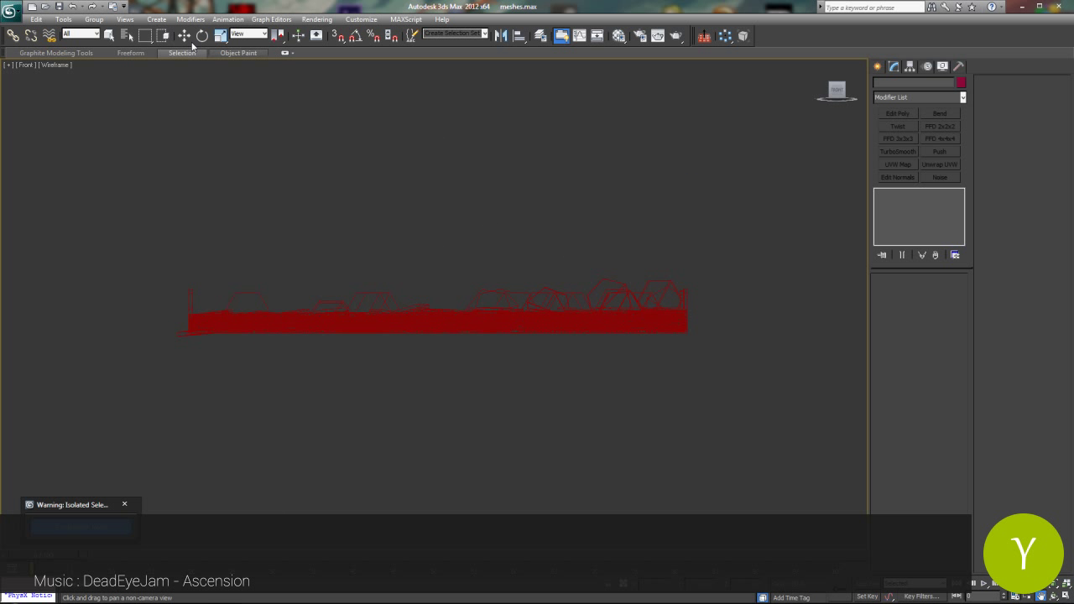
click(185, 36)
drag(106, 199, 678, 340)
drag(730, 306, 730, 306)
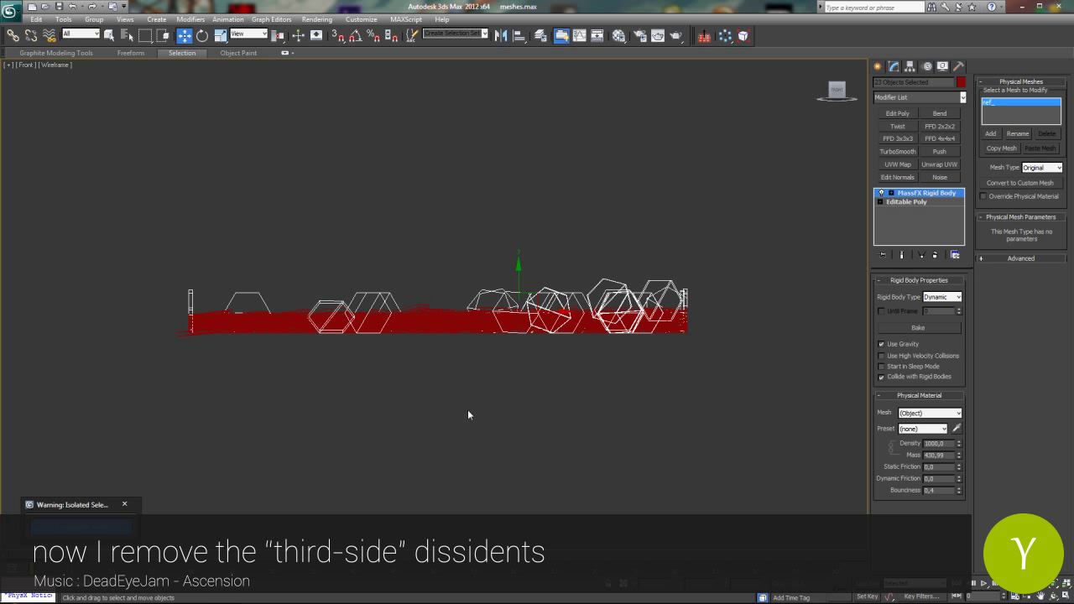
alt+drag(159, 223, 810, 301)
Select all remaining coins in the Perspective view and group them as Group001.
key(alt+w)
middle_click(724, 467)
scroll(724, 468, up, 5)
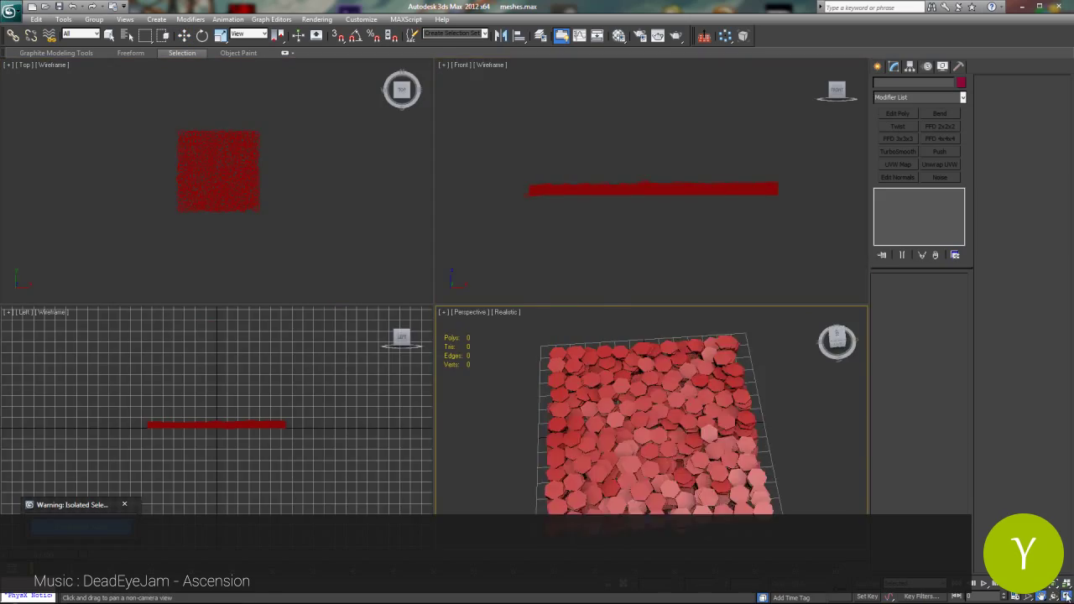
key(alt+w)
alt+middle_drag(724, 467, 301, 113)
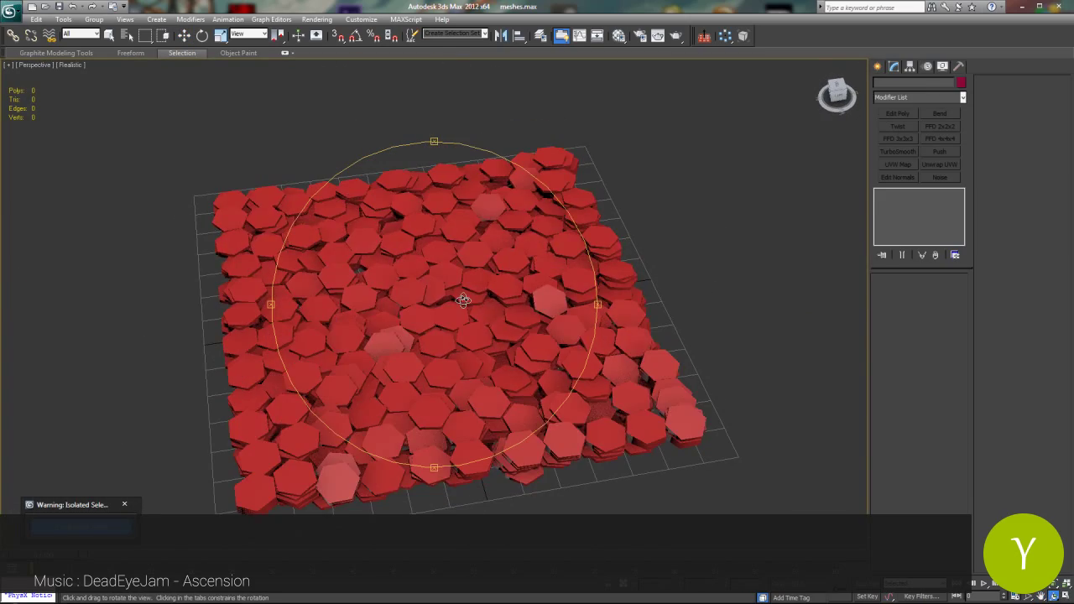
key(ctrl+a)
click(94, 19)
click(108, 31)
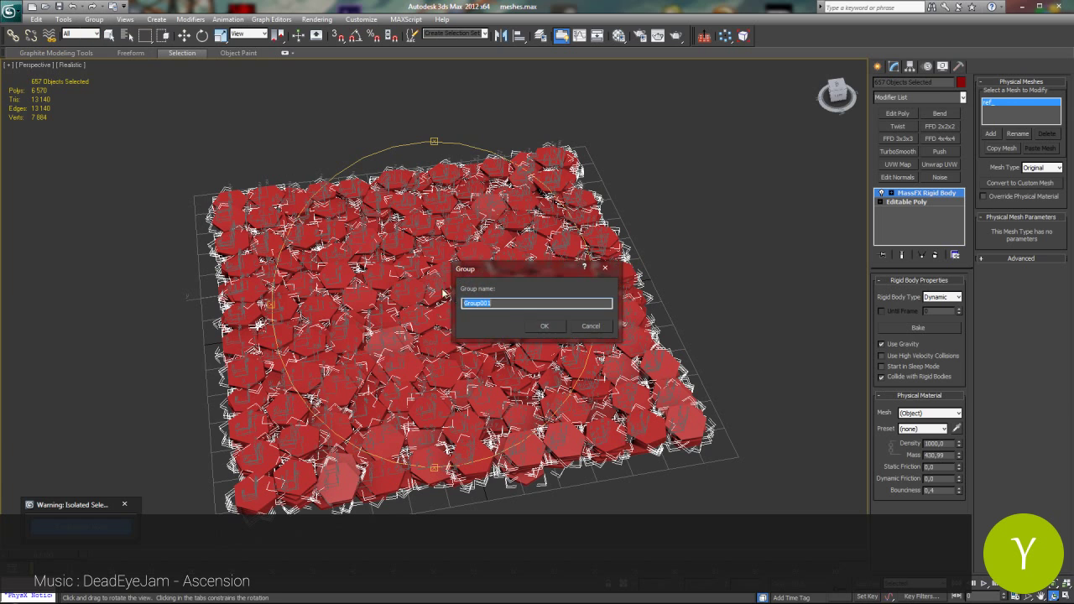
click(546, 324)
click(185, 36)
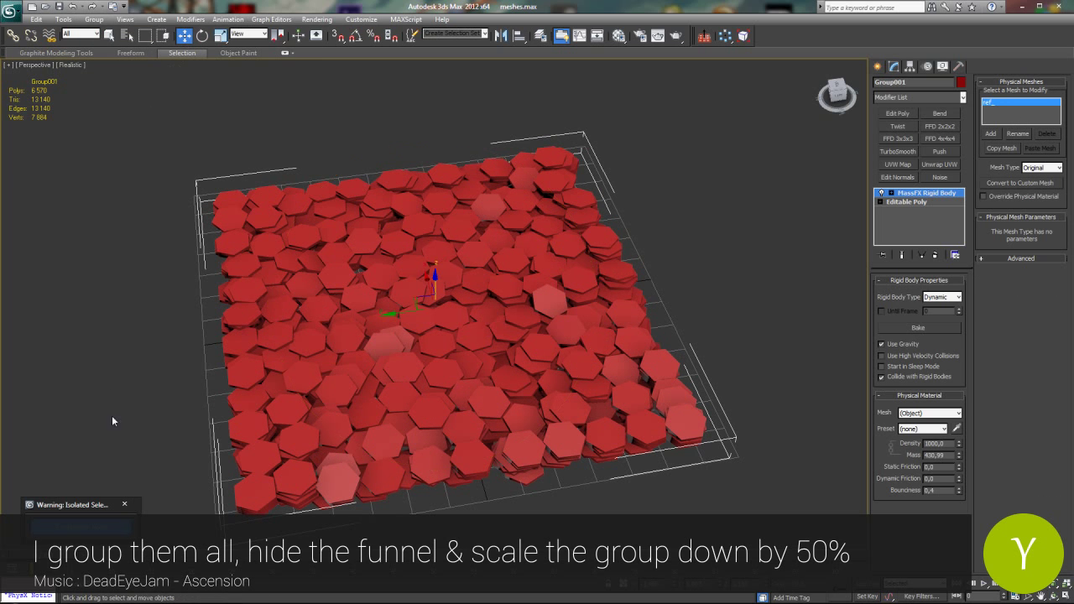
Leave isolation with the funnel hidden and scale the coin group down to 50%.
click(125, 504)
right_click(407, 292)
click(444, 250)
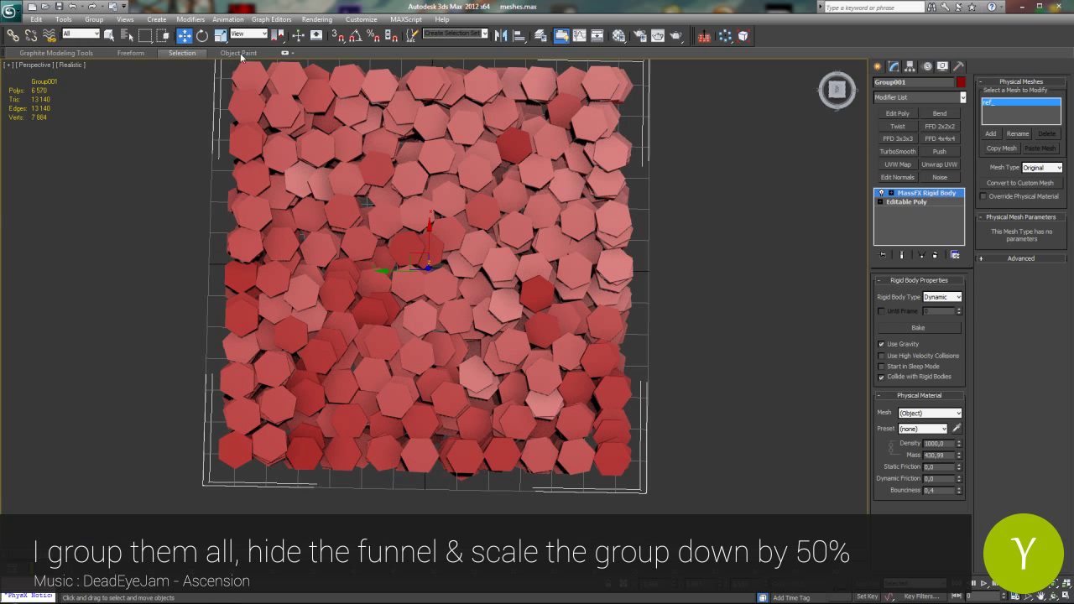
right_click(220, 35)
text(50)
key(Return)
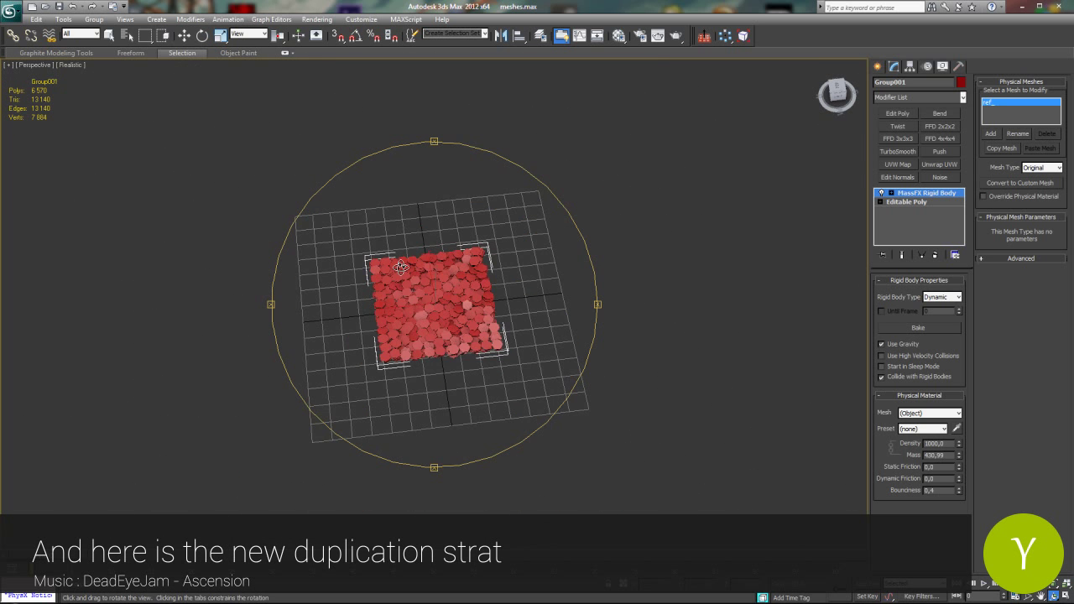
Duplicate the scaled coin group along the Y axis, placing the duplicate directly beside the original.
drag(400, 266, 199, 72)
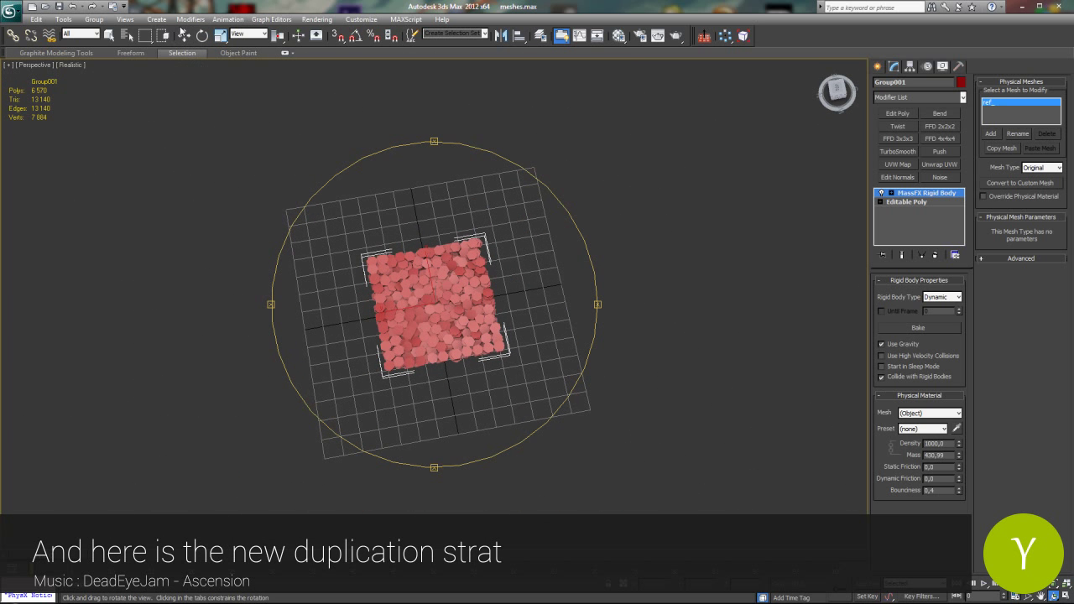
key(w)
shift+drag(395, 307, 275, 319)
click(542, 353)
Align the two coin groups by exact coordinates, with the original centred and the duplicate offset by 64 units.
click(434, 339)
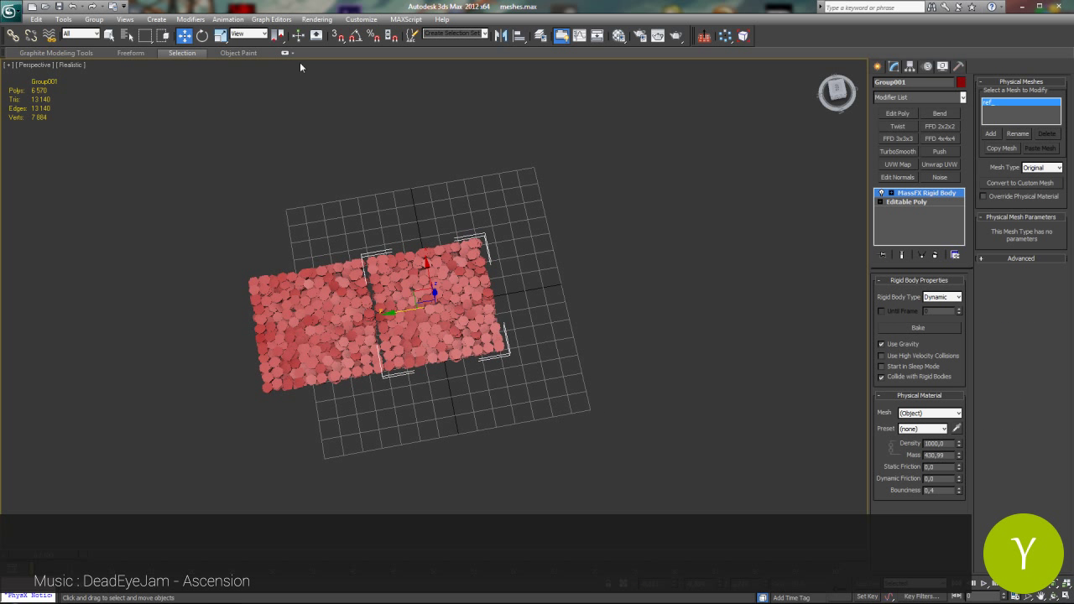
right_click(711, 584)
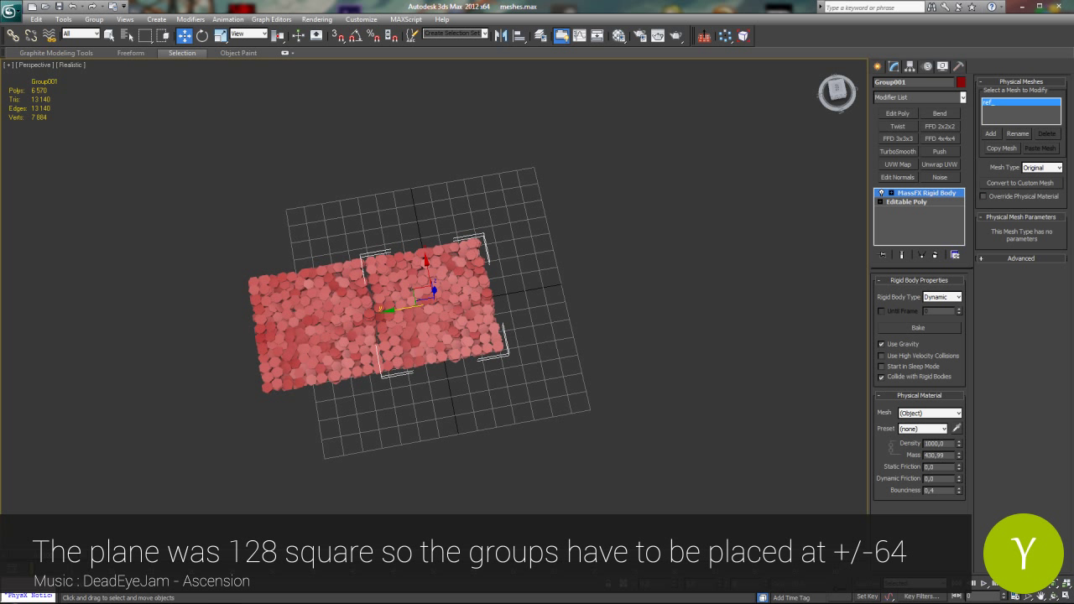
right_click(674, 584)
click(353, 340)
right_click(675, 584)
right_click(719, 584)
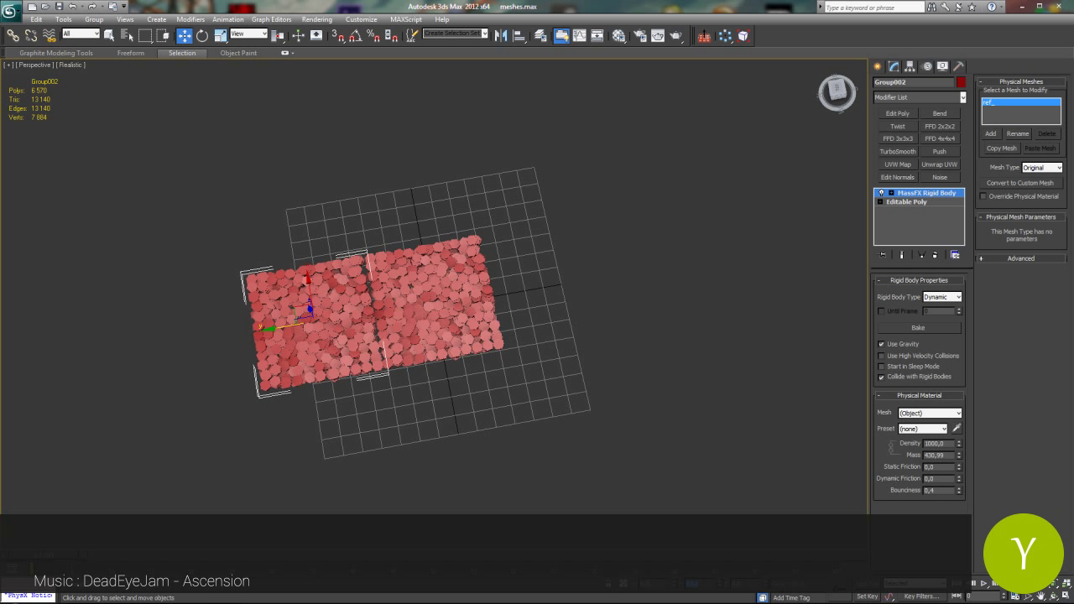
Enable angle snapping and rotate the duplicate coin group about its vertical axis for extra randomness.
key(e)
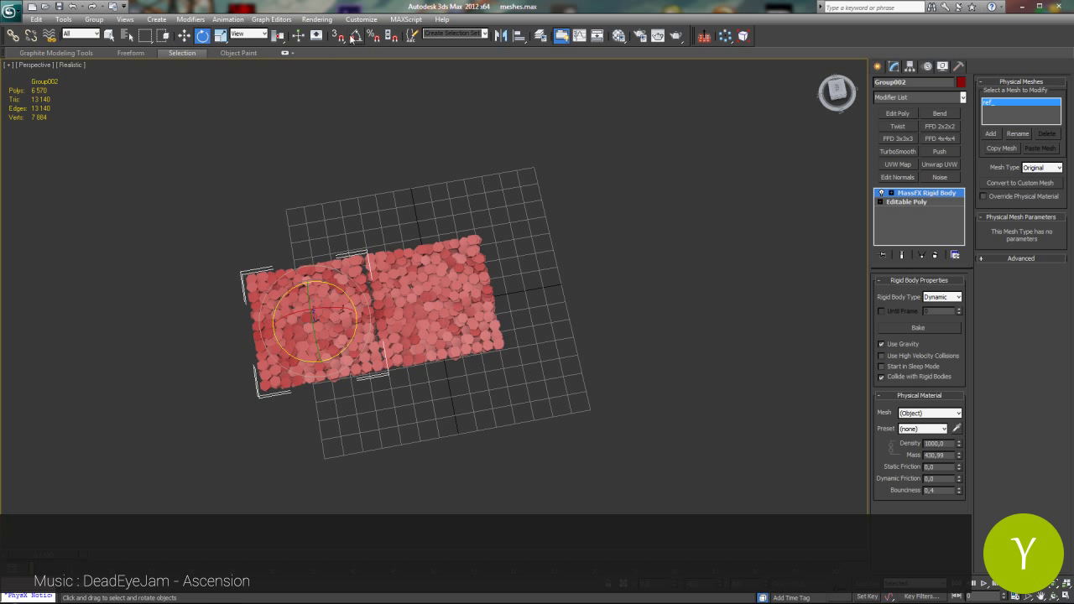
key(a)
drag(348, 326, 300, 370)
Rotate the original coin group about the vertical axis and adjust its placement beside the duplicate.
click(429, 277)
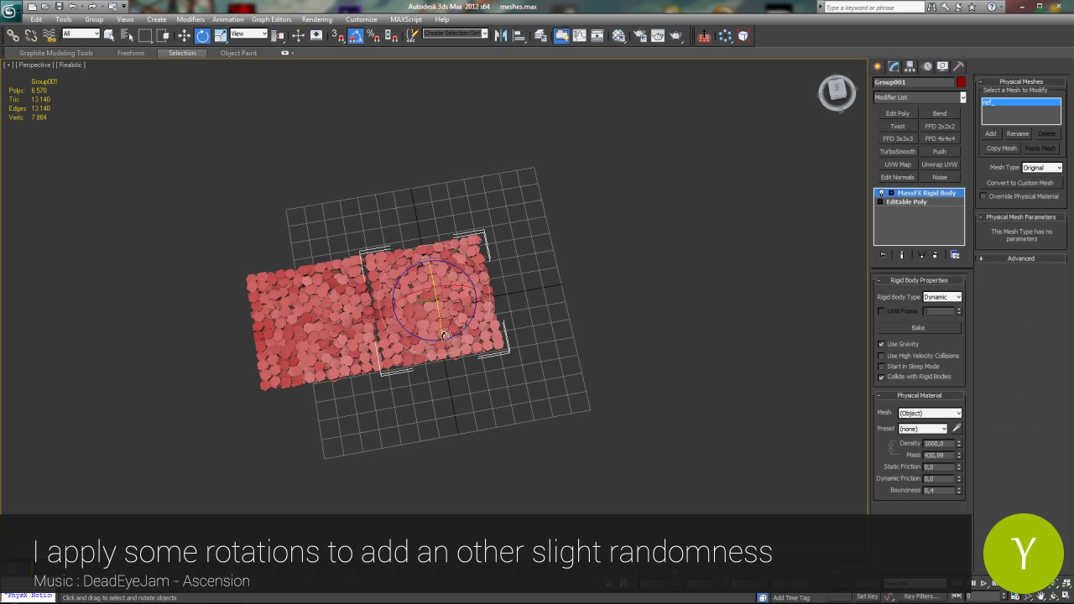
drag(468, 324, 420, 349)
click(184, 35)
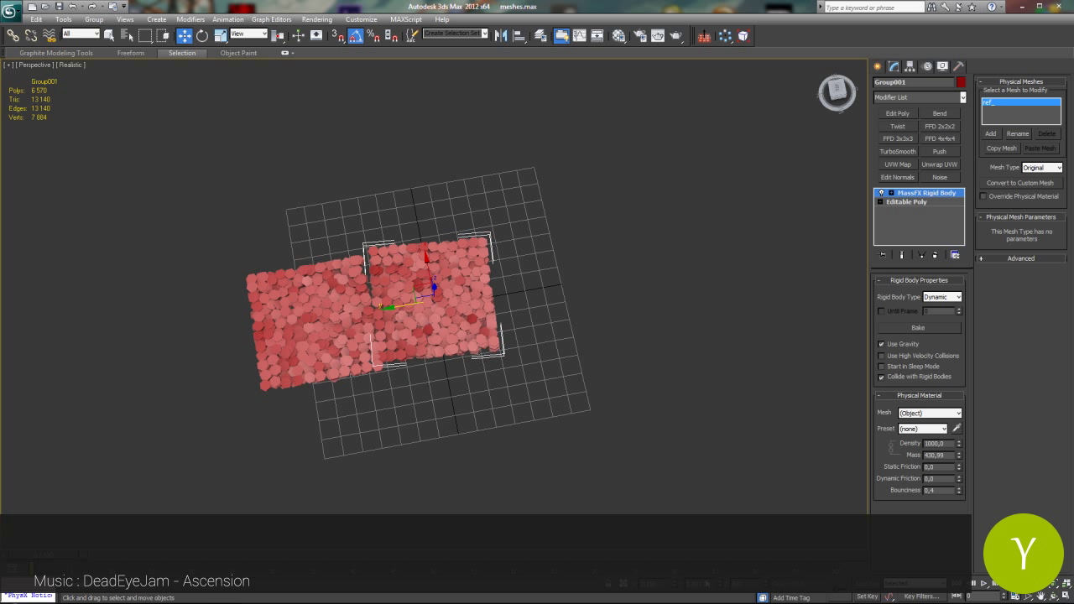
drag(409, 303, 431, 279)
click(202, 36)
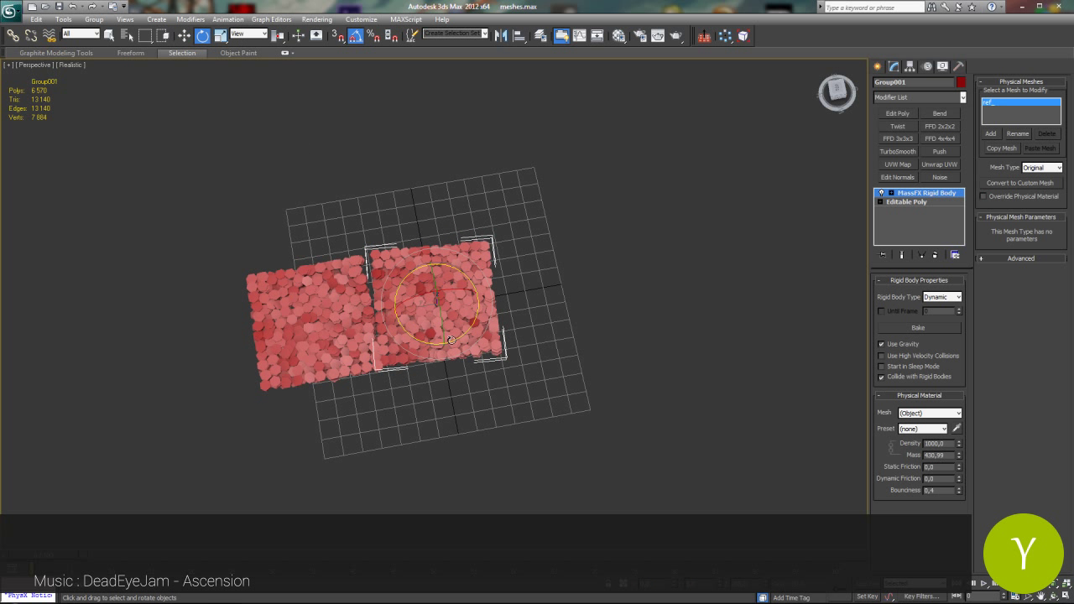
drag(450, 343, 454, 339)
click(184, 36)
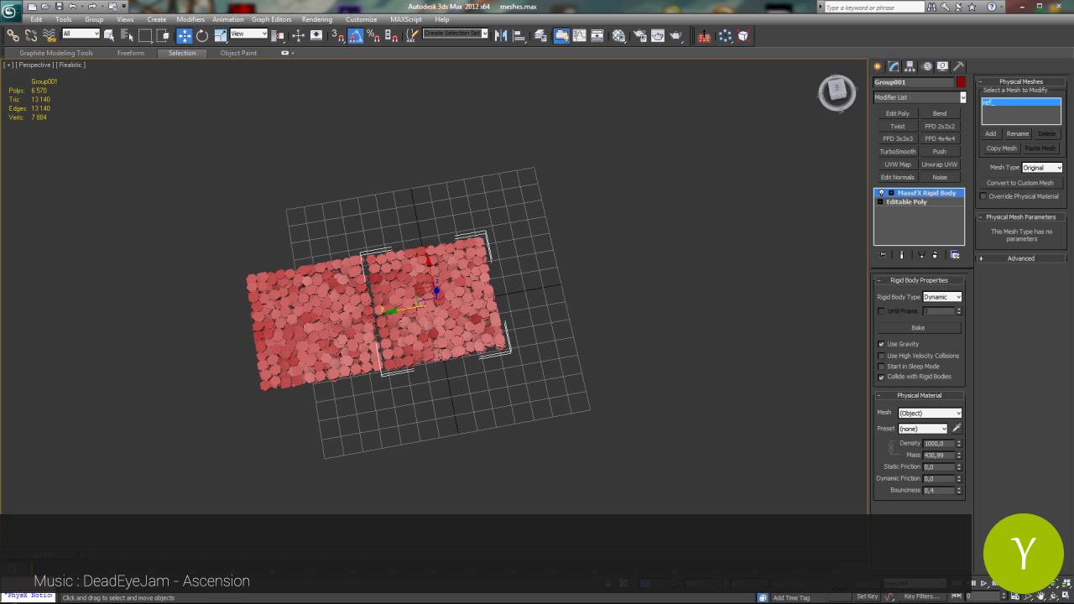
Switch the transform centre to pivot points and duplicate Group002 along the Y axis to the opposite side of Group001.
drag(277, 37, 277, 76)
drag(276, 38, 284, 49)
click(341, 328)
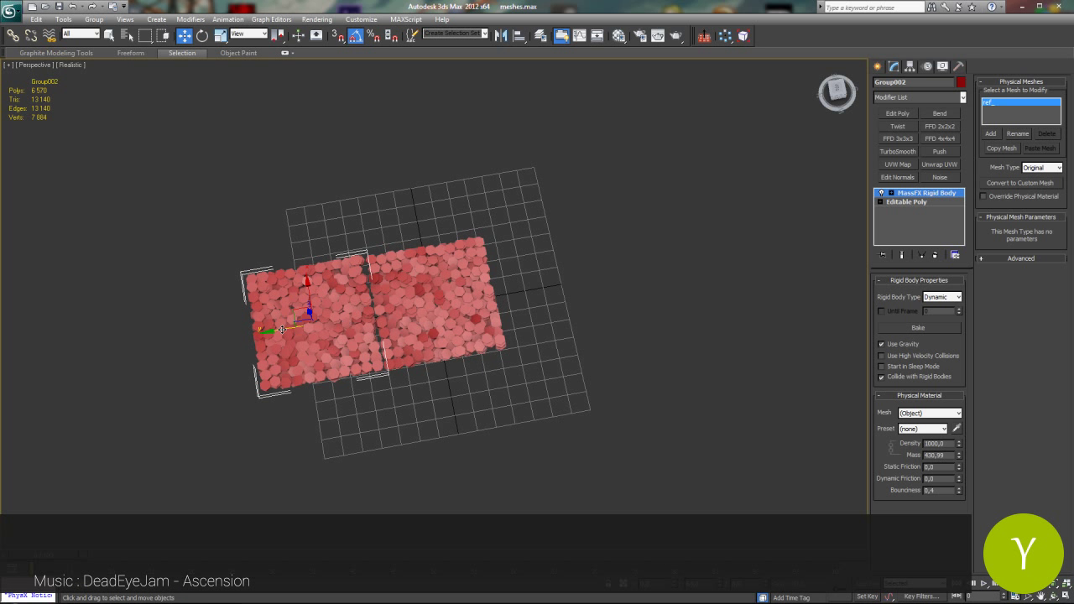
shift+drag(281, 329, 518, 288)
click(528, 349)
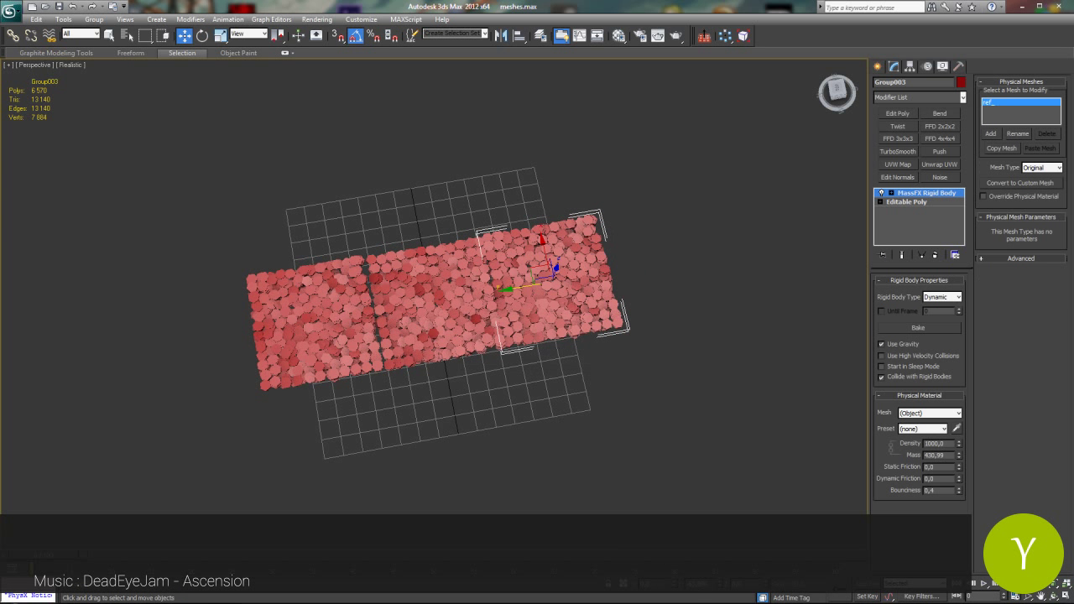
Clone all three coin groups as instances and move the cloned row along the X axis until it adjoins the first row.
key(ctrl+a)
key(ctrl+v)
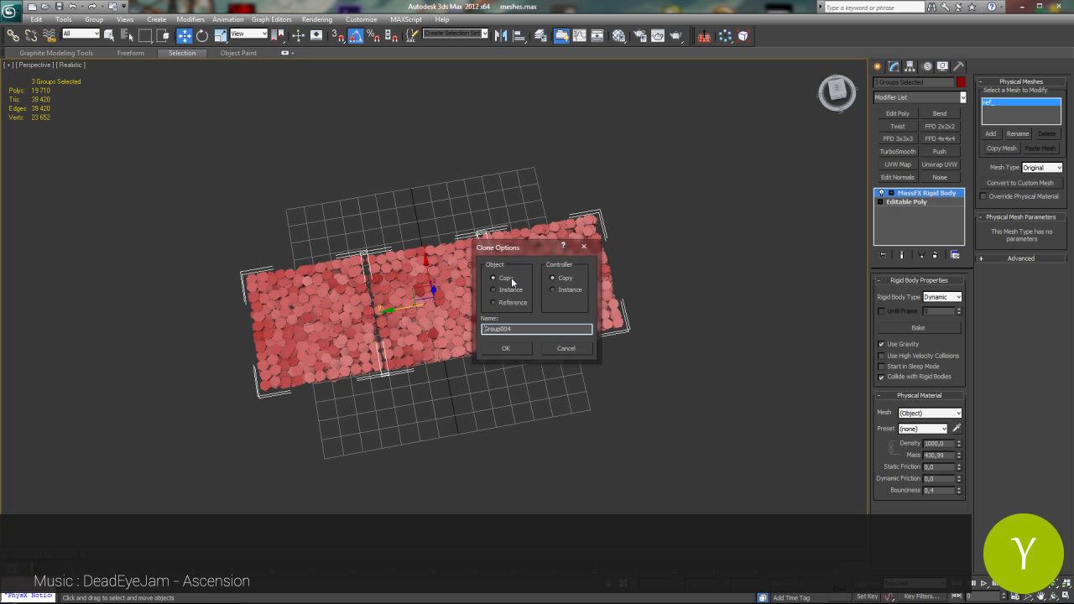
click(511, 291)
click(513, 348)
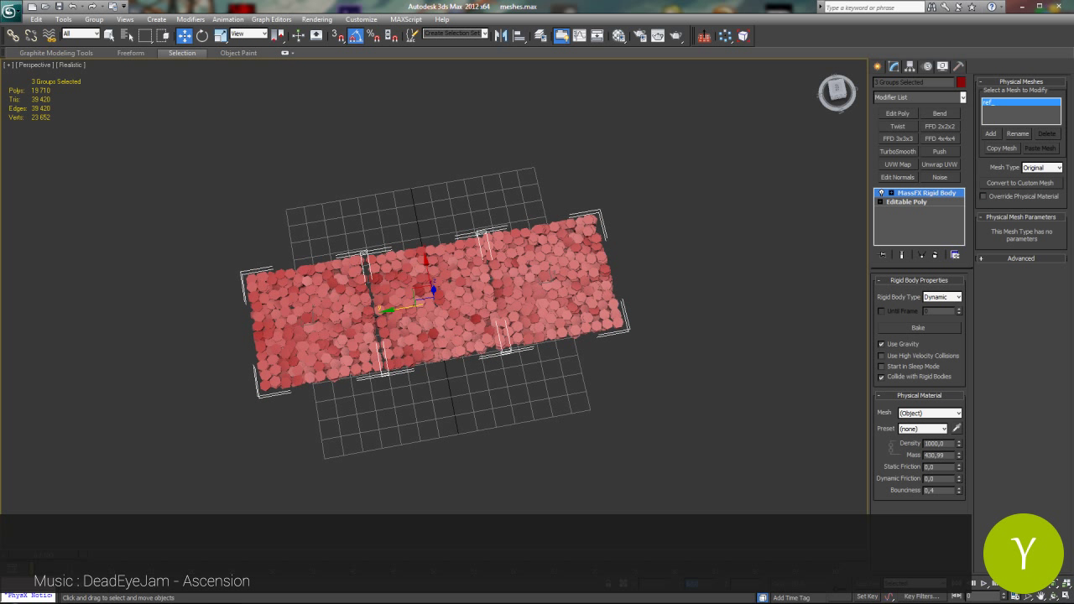
click(310, 332)
click(74, 7)
drag(416, 275, 394, 167)
Rotate the three cloned groups 90° about the vertical axis, each around its own pivot point.
click(202, 35)
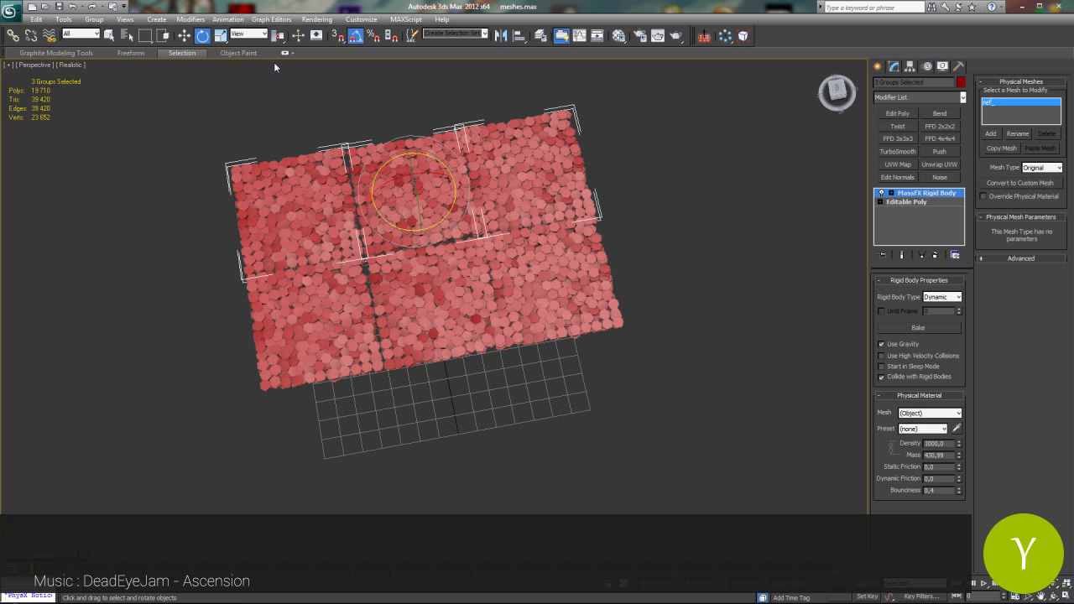
click(249, 34)
click(283, 37)
drag(281, 39, 283, 53)
drag(439, 220, 513, 218)
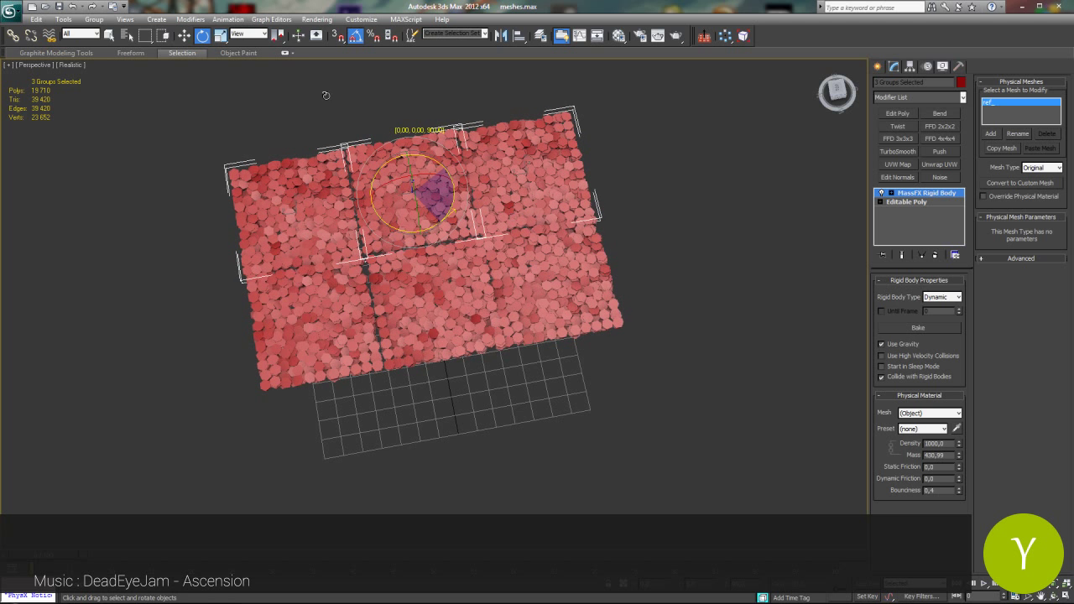
Duplicate the rotated row along the X axis to the opposite side of the first row, completing a three-by-three grid.
key(w)
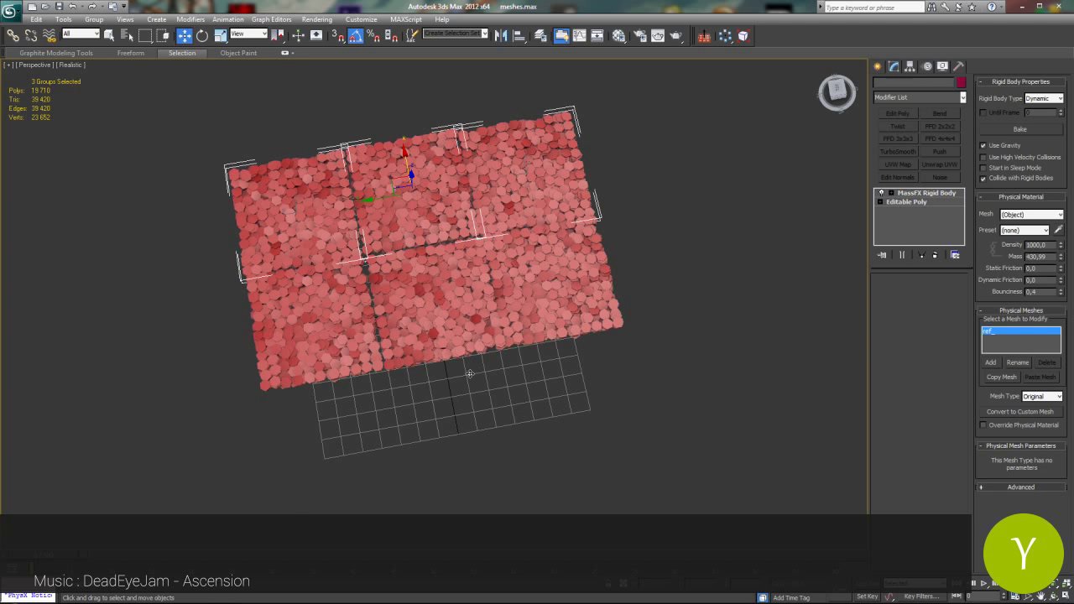
shift+drag(406, 160, 474, 380)
click(543, 355)
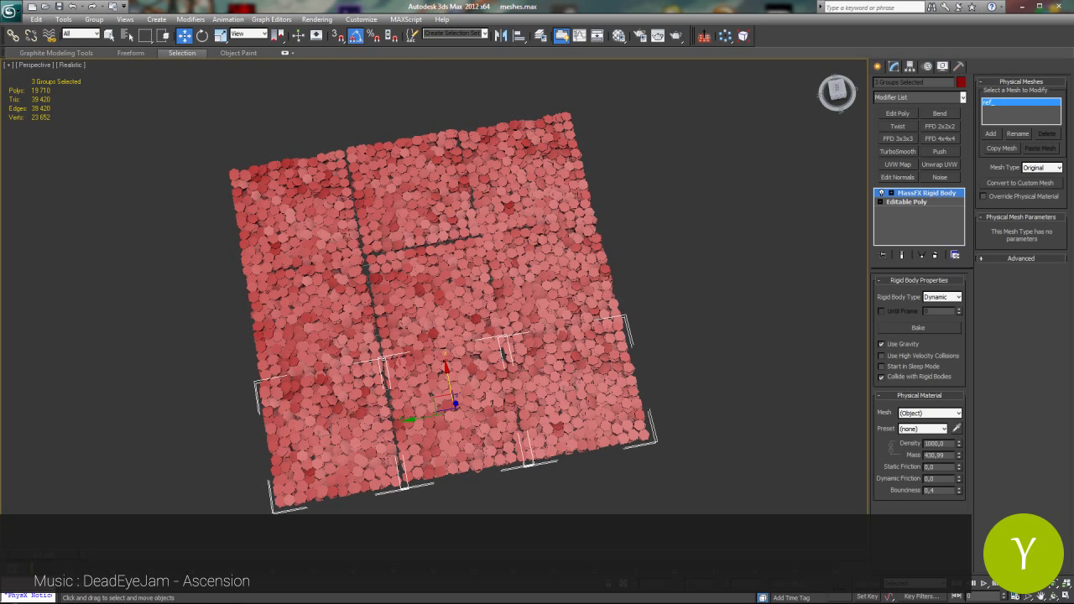
key(ctrl+z)
key(ctrl+y)
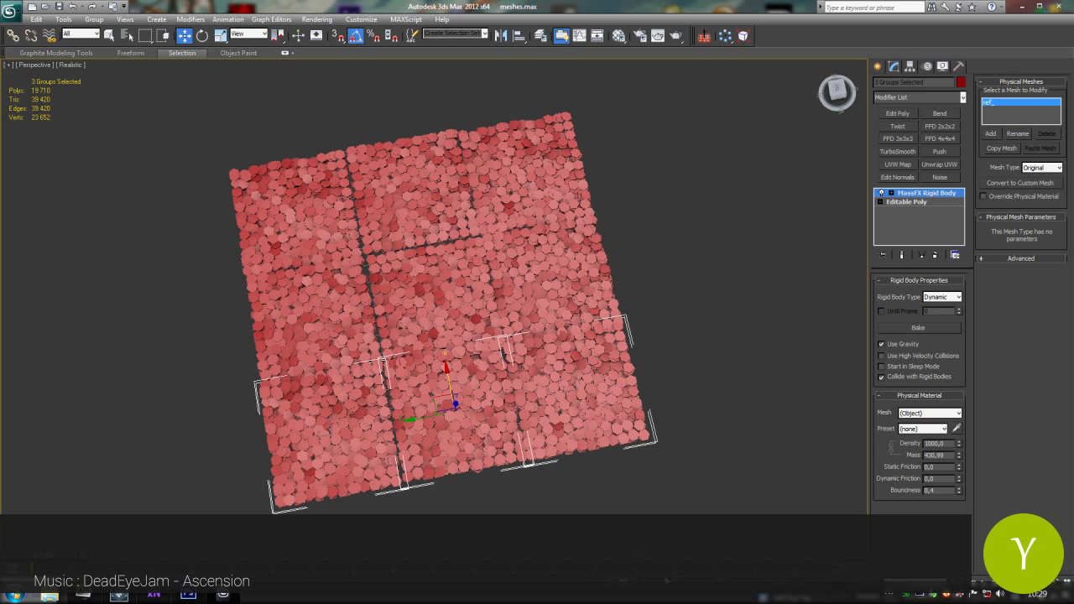
drag(448, 379, 451, 387)
click(604, 375)
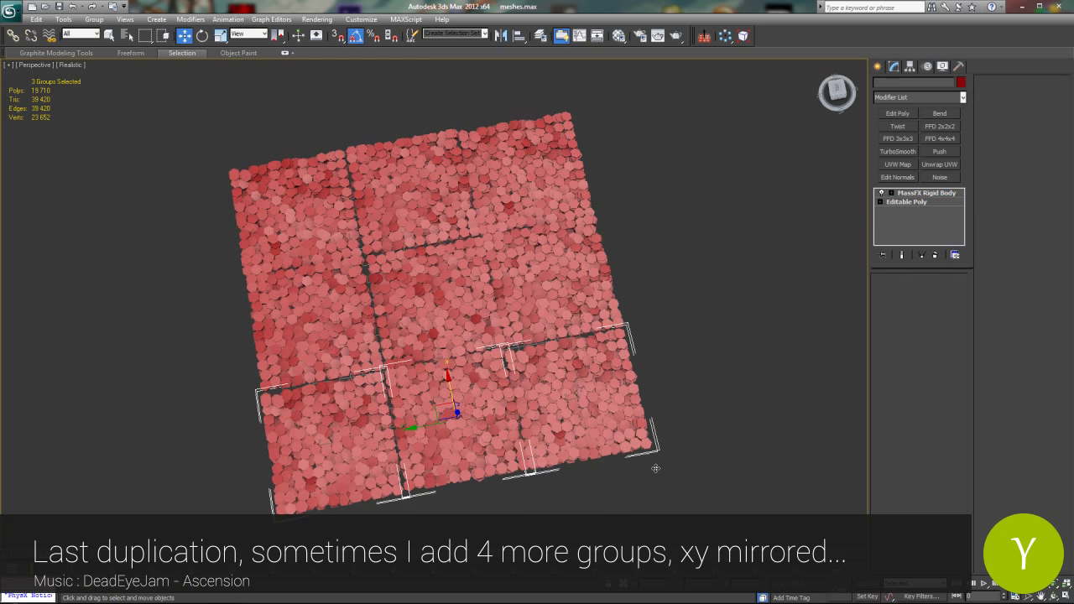
Select all nine coin groups.
click(466, 457)
click(336, 440)
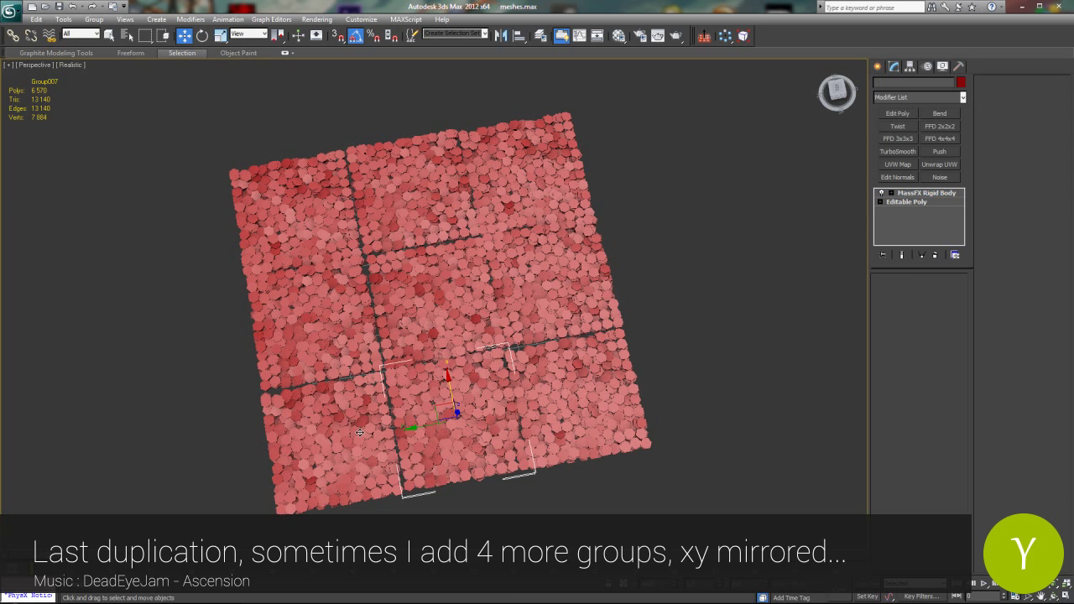
click(497, 185)
click(412, 193)
click(529, 168)
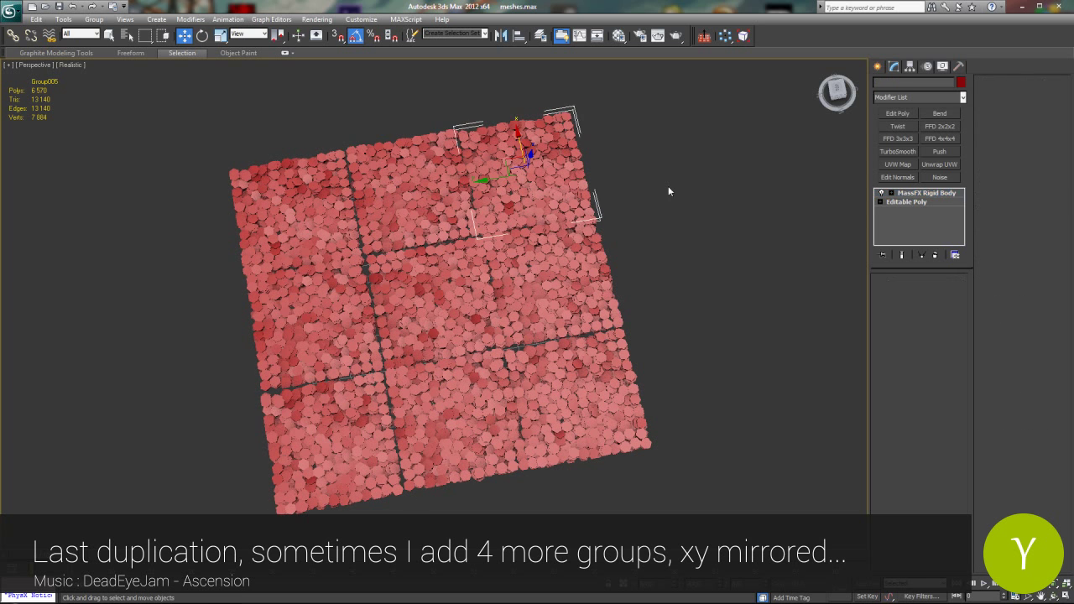
click(668, 186)
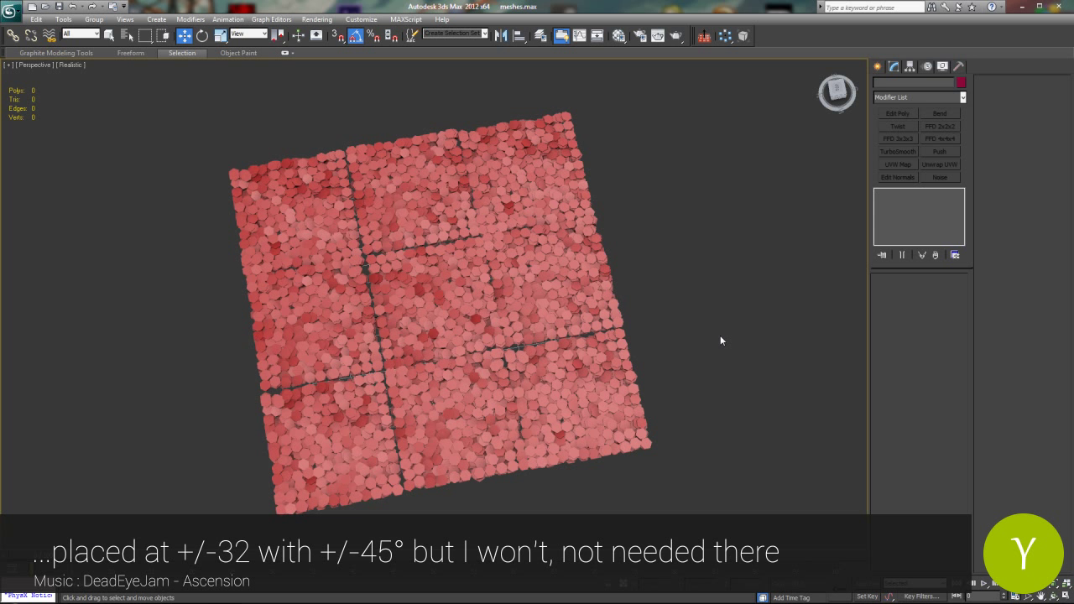
key(ctrl+a)
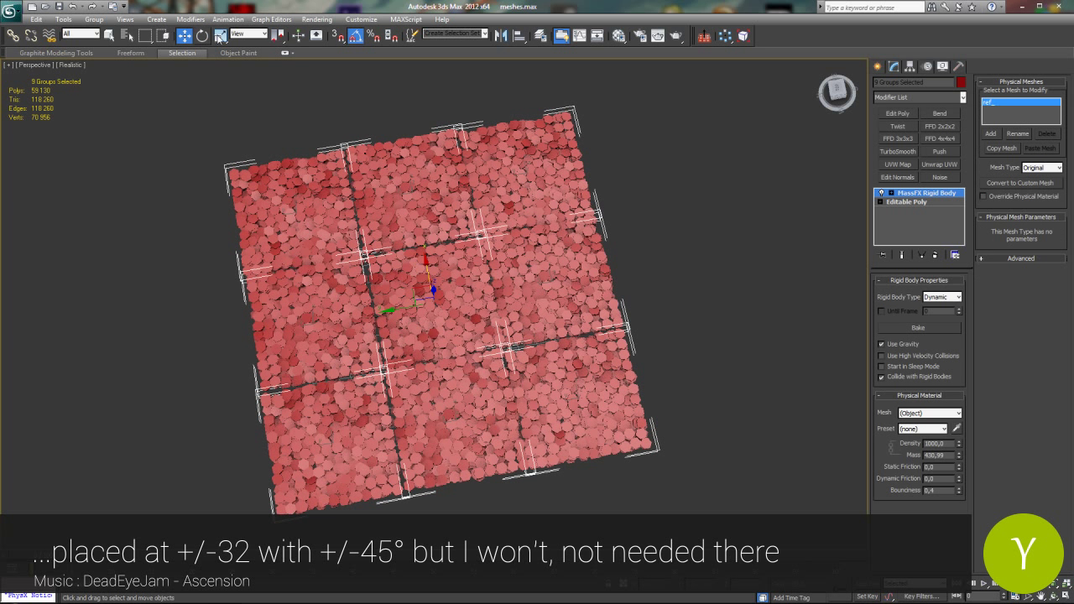
click(252, 35)
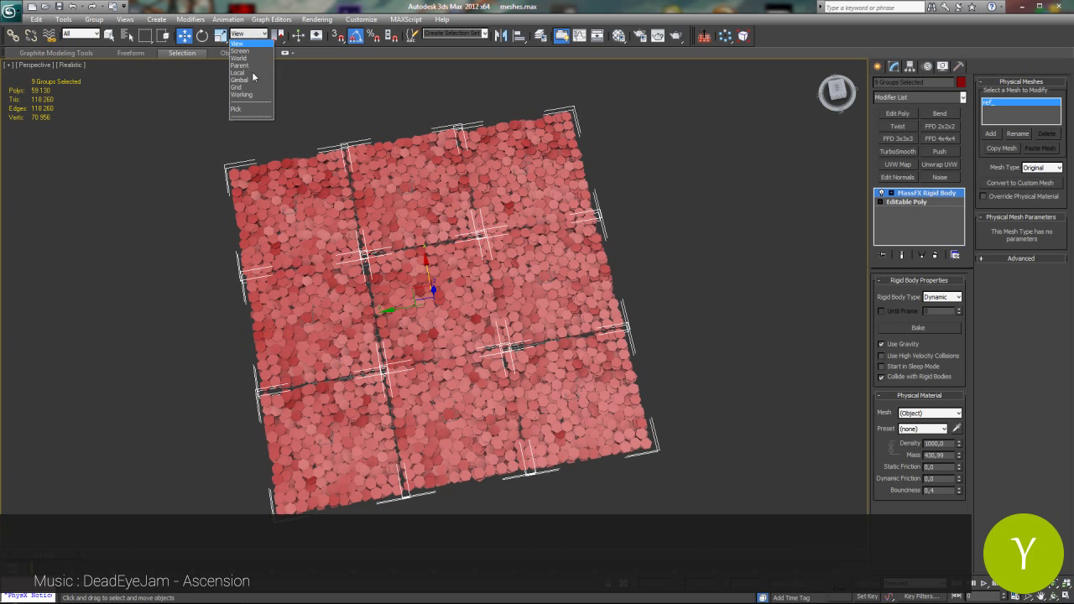
click(220, 36)
right_click(219, 35)
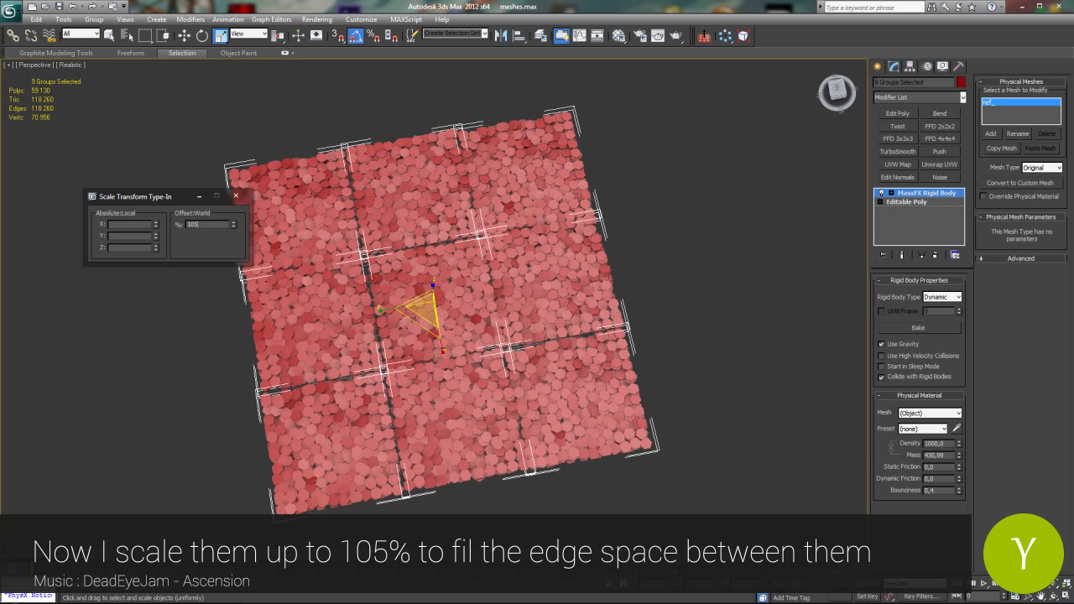
text(105)
key(Return)
click(236, 195)
Scale the nine groups to 105% in the Local coordinate system to close the gaps between them, and clear the selection.
click(256, 35)
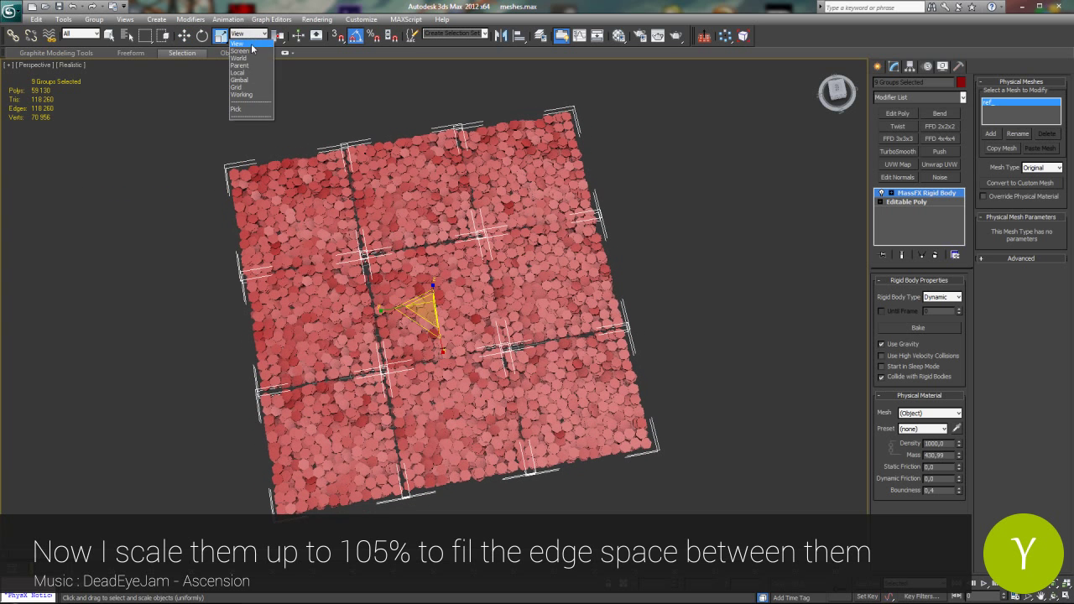
click(237, 72)
right_click(220, 35)
text(105)
key(Return)
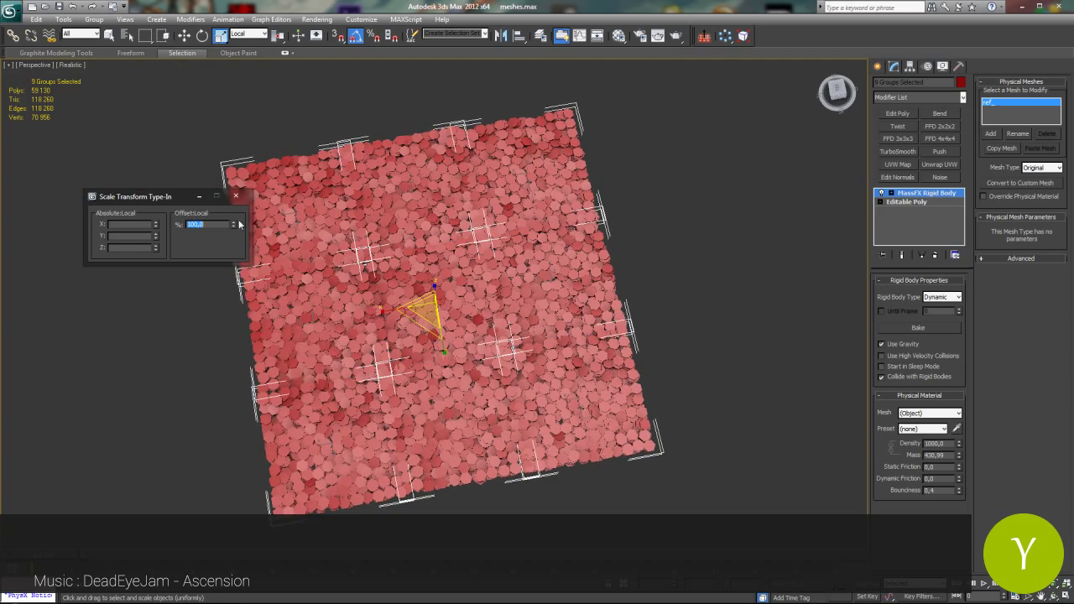
click(235, 197)
click(684, 225)
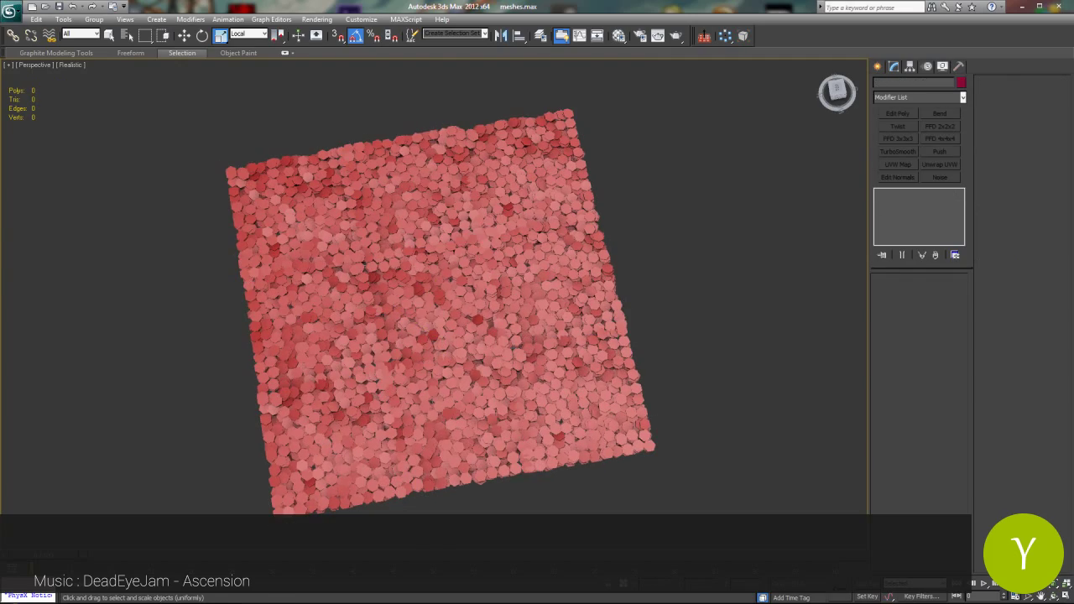
Examine the tiled coin layer from several angles for visible seams between the groups.
click(1055, 597)
drag(495, 310, 429, 289)
scroll(485, 332, up, 5)
alt+middle_drag(428, 288, 492, 327)
drag(491, 328, 455, 308)
scroll(403, 241, down, 3)
scroll(352, 260, down, 2)
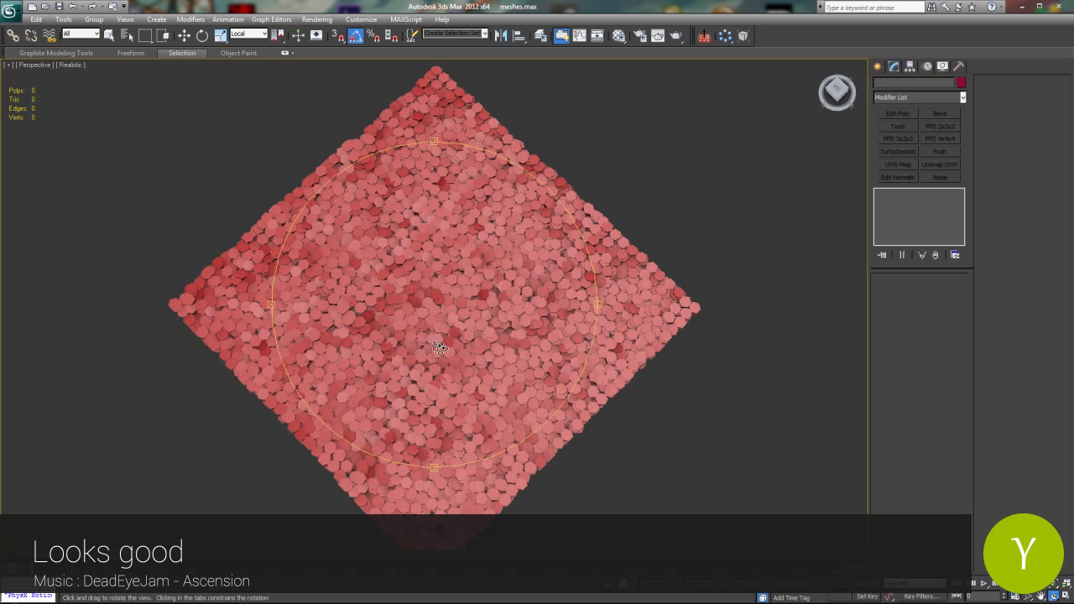
alt+middle_drag(454, 307, 868, 475)
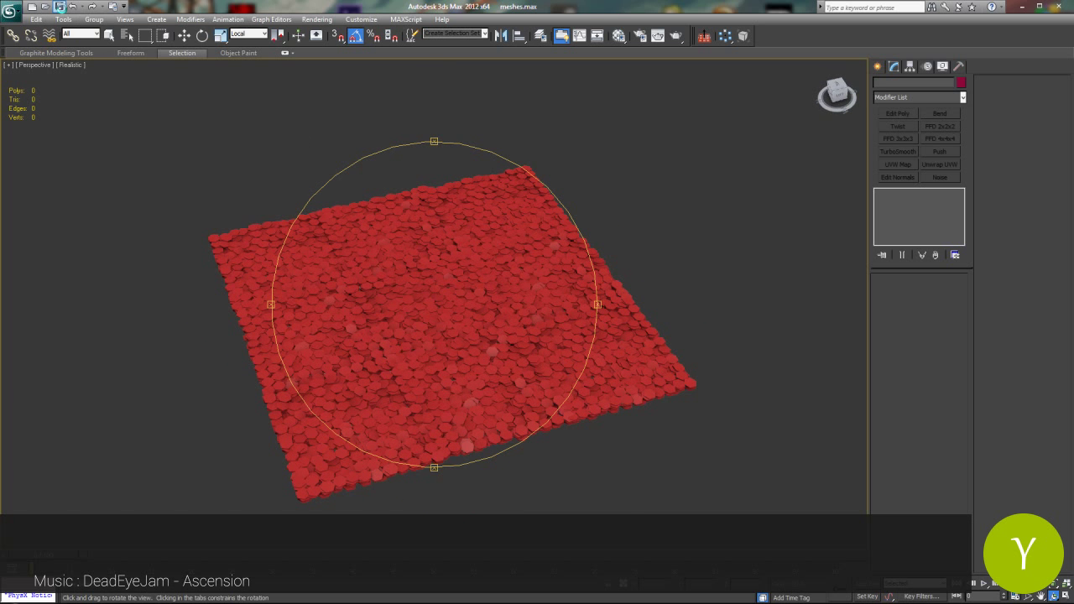
Maximize the Front view and open all the coin groups so single coins can be edited.
click(1065, 595)
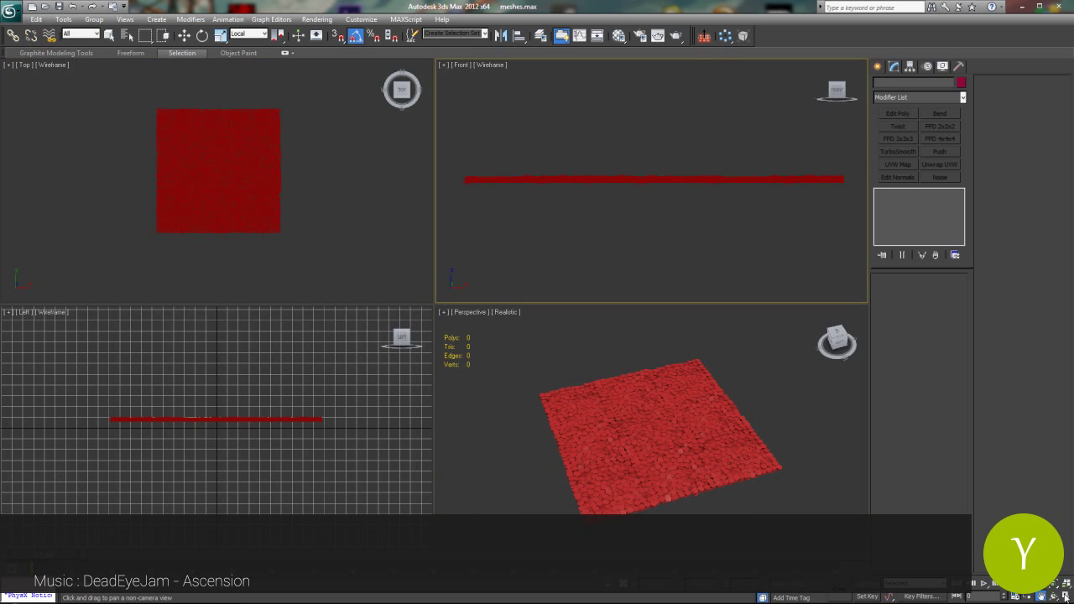
key(alt+w)
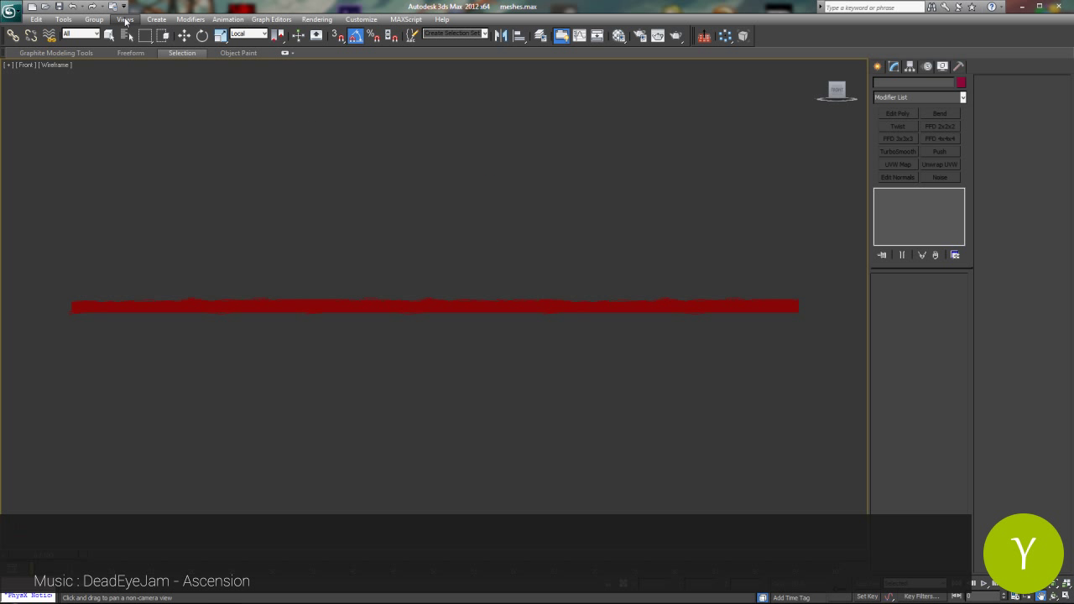
key(ctrl+a)
click(125, 20)
click(97, 58)
click(579, 211)
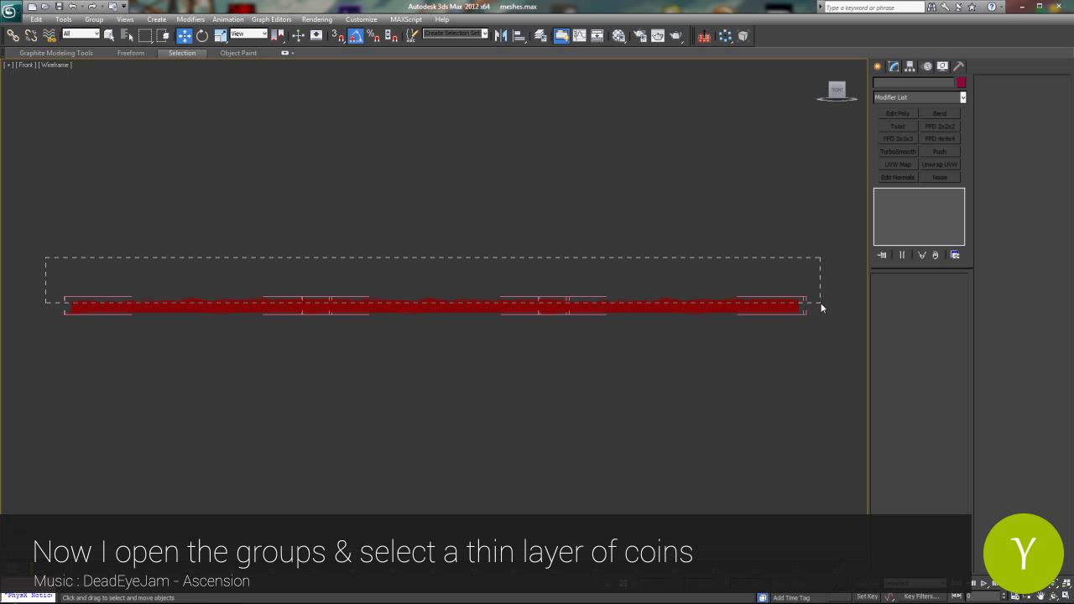
Select the thin uppermost layer of coins across the whole pile in the Front view and delete it.
drag(820, 303, 820, 303)
drag(54, 233, 843, 303)
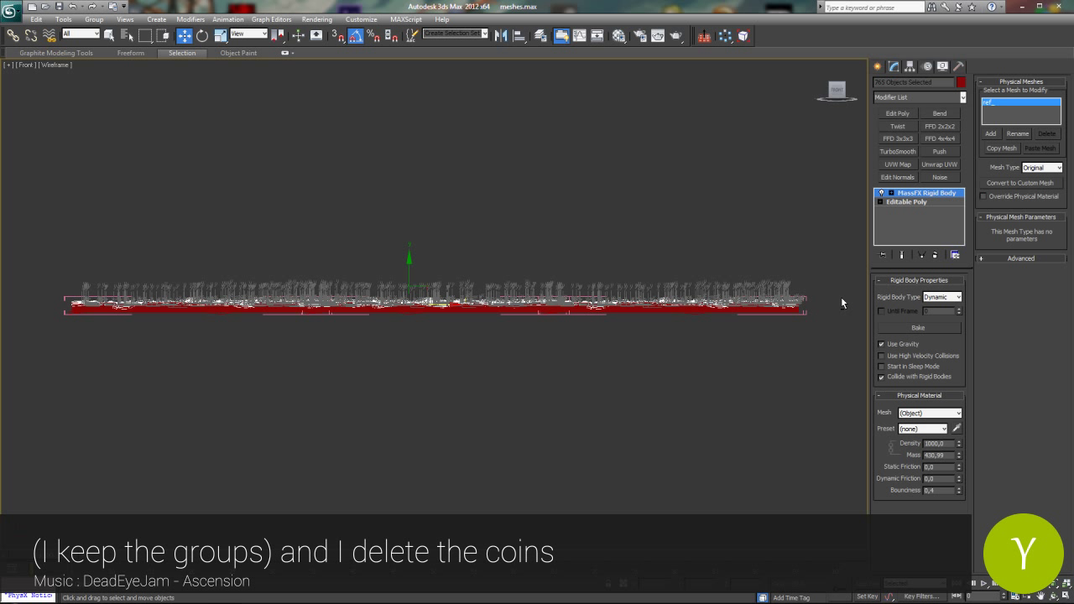
key(Delete)
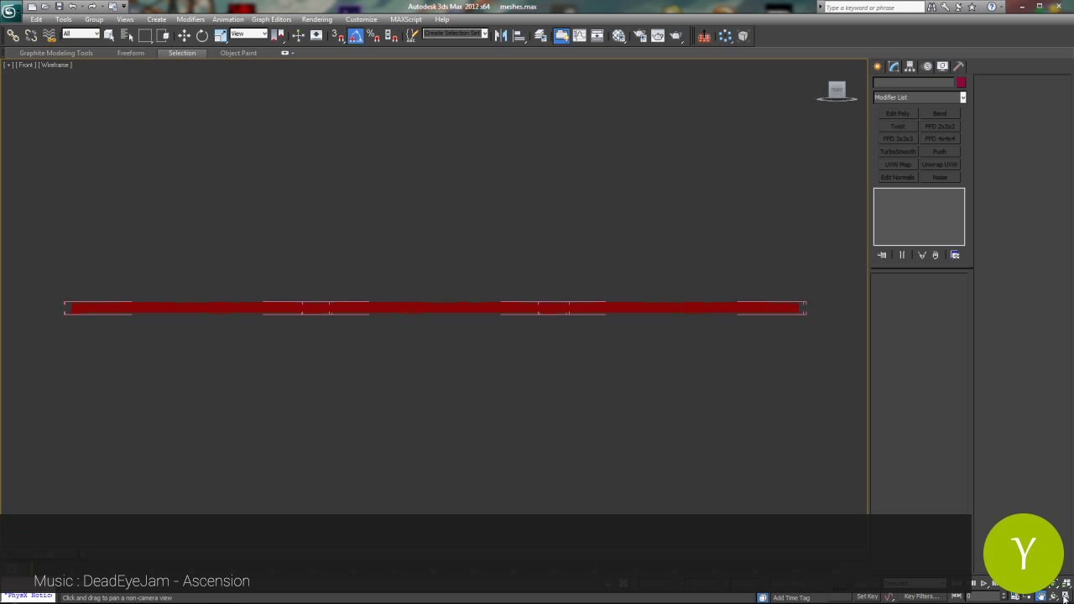
Delete the stray coins sticking out where the coin groups meet, working in the maximized Perspective view.
click(1066, 597)
click(669, 431)
click(1053, 584)
click(1066, 597)
click(1054, 596)
drag(429, 295, 549, 374)
key(w)
click(554, 199)
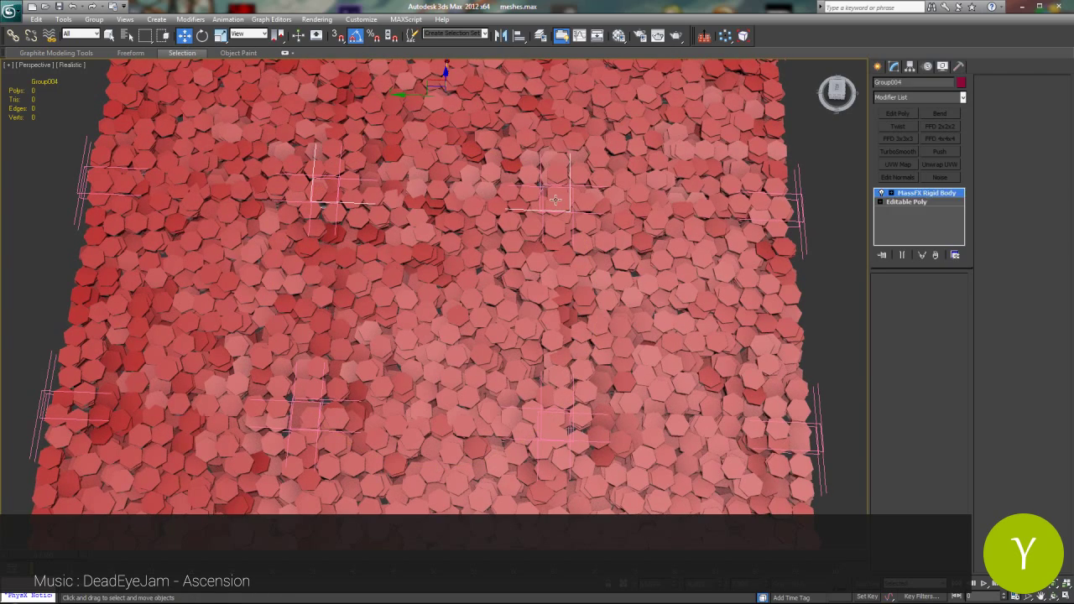
click(554, 199)
key(Delete)
click(555, 193)
click(555, 192)
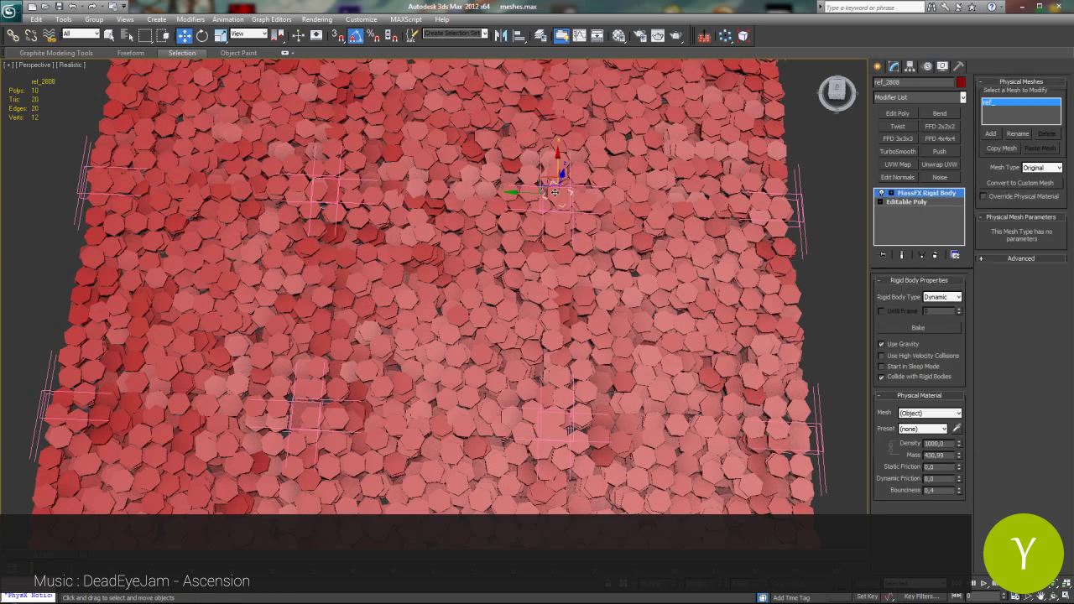
key(Delete)
click(544, 426)
click(541, 421)
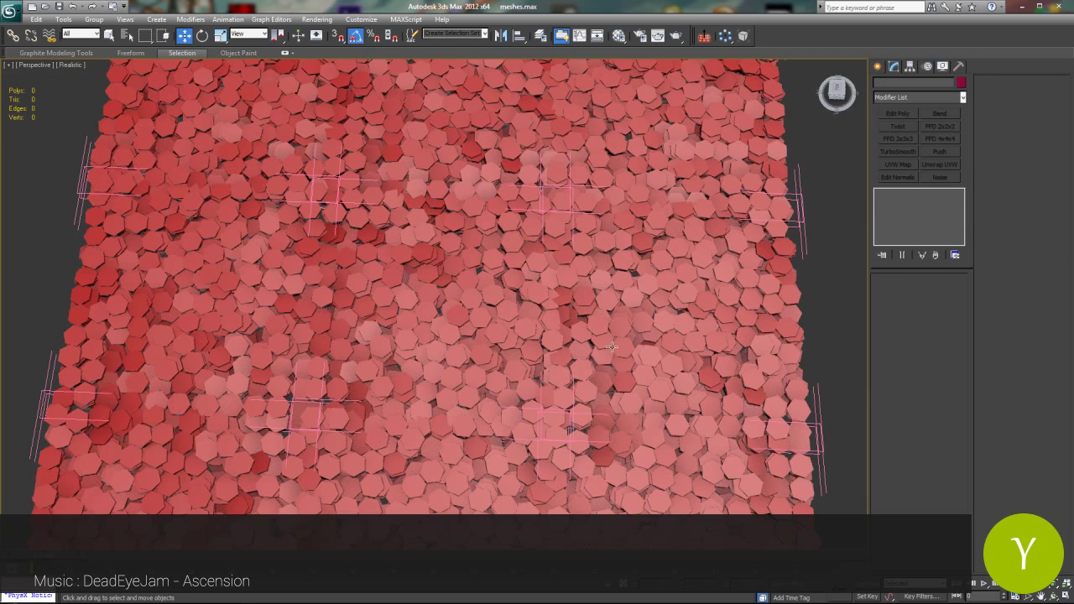
Examine the cleaned coin layer from several angles for remaining stray coins or gaps.
click(1053, 595)
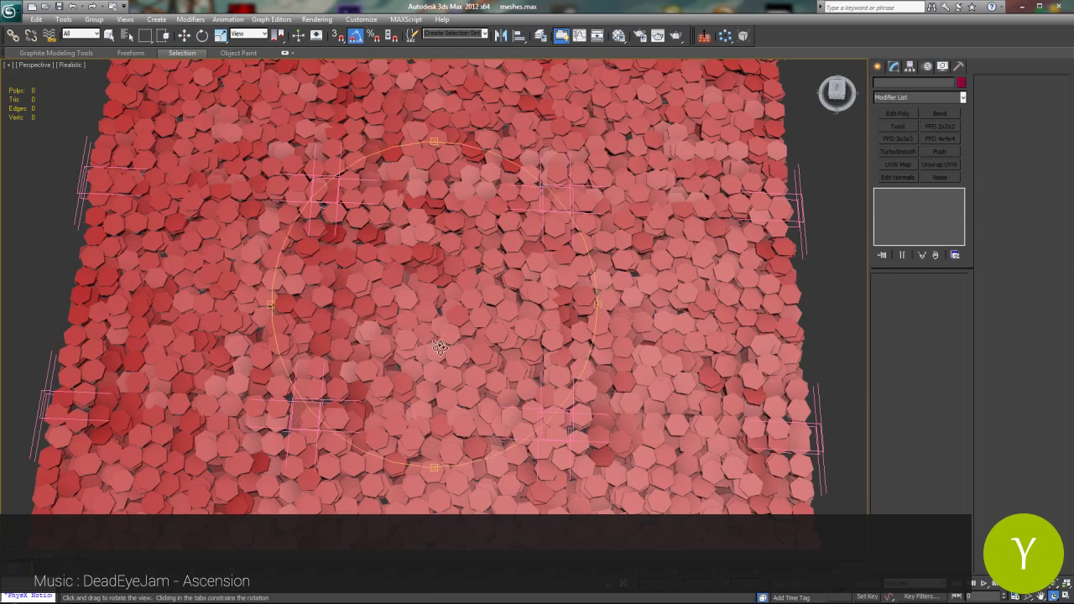
drag(440, 347, 440, 371)
click(72, 64)
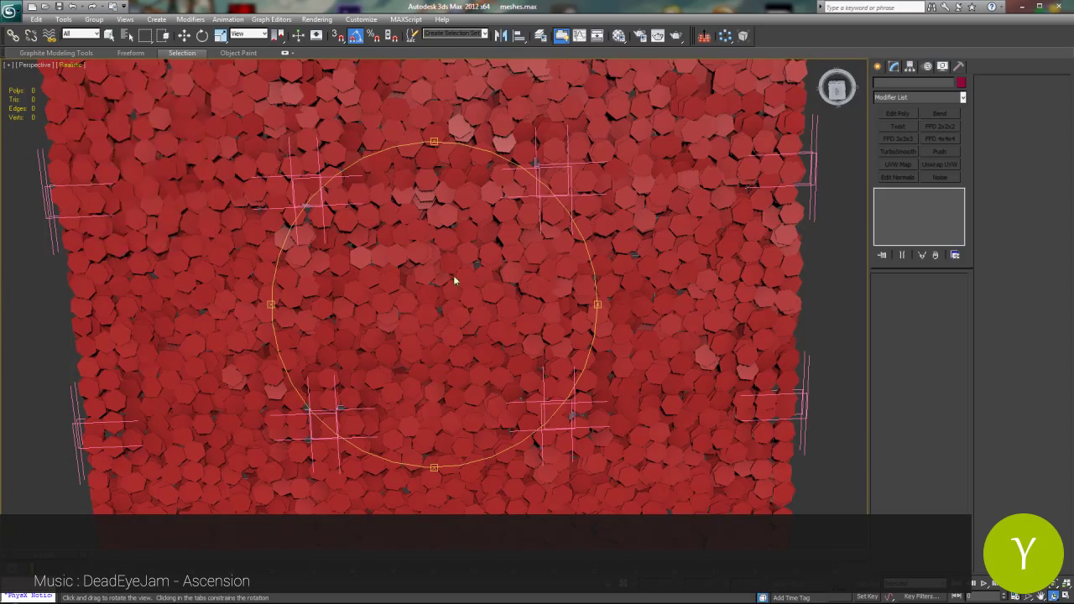
mouse_move(451, 278)
mouse_down()
mouse_move(380, 283)
mouse_move(348, 182)
mouse_move(349, 303)
mouse_move(357, 256)
mouse_up()
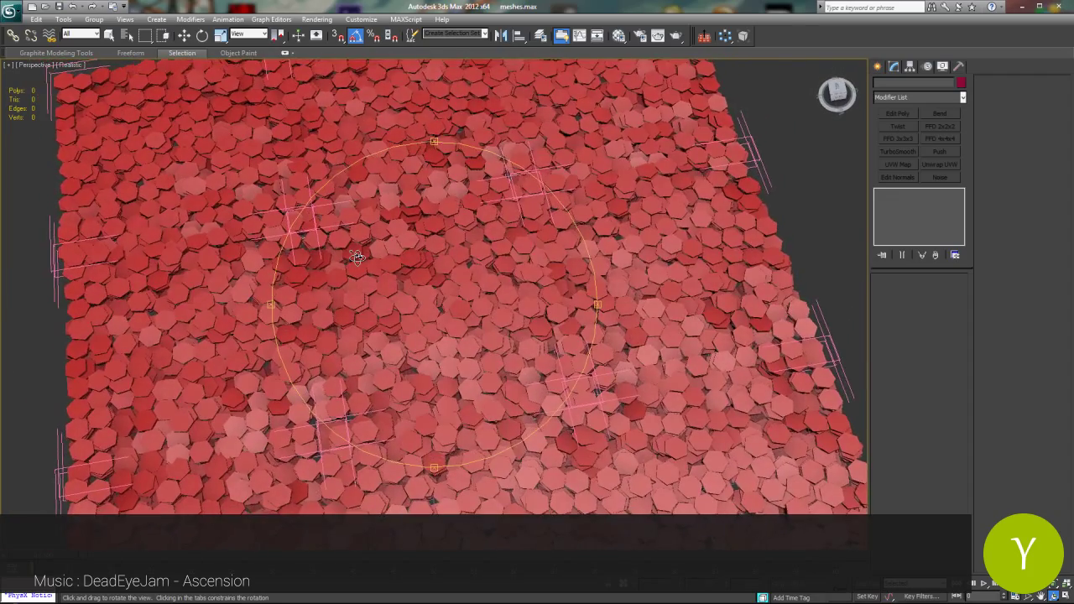
scroll(356, 251, up, 1)
scroll(348, 231, down, 2)
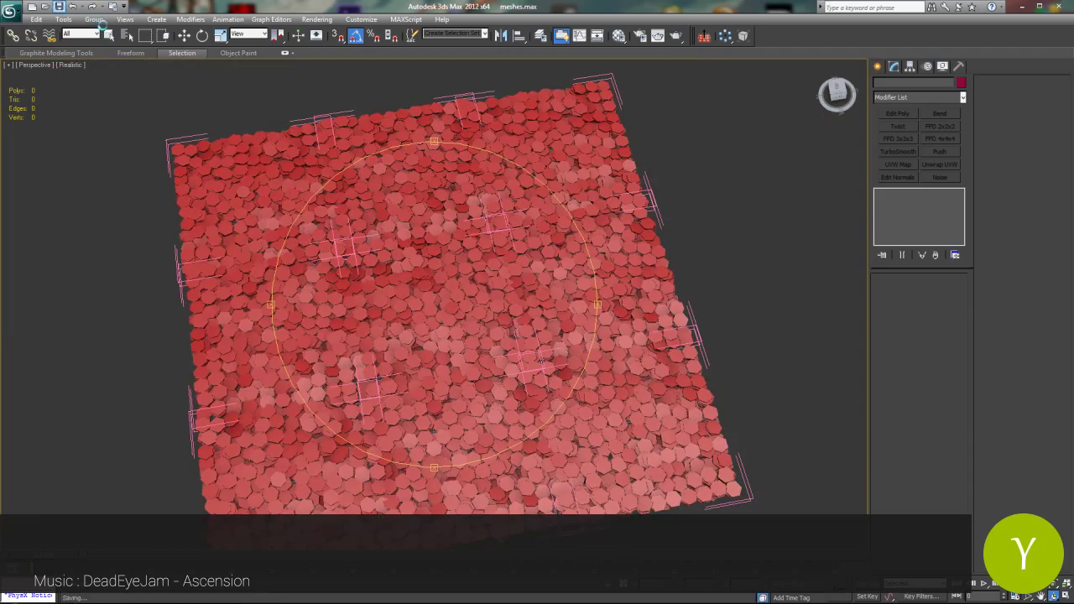
Select all the coins and close the nine open coin groups.
click(180, 37)
key(ctrl+a)
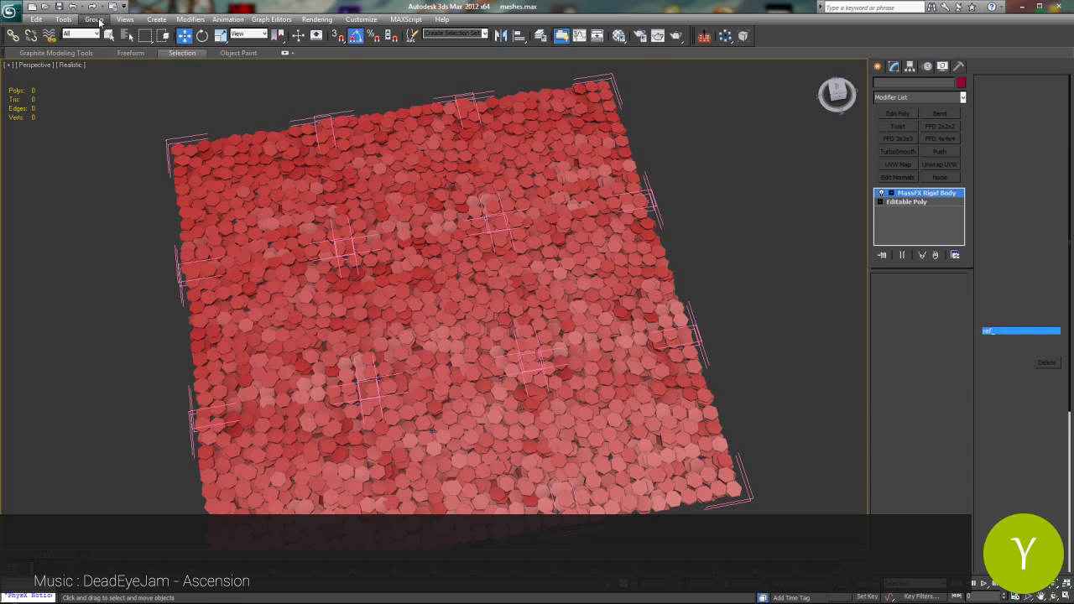
click(96, 19)
click(105, 74)
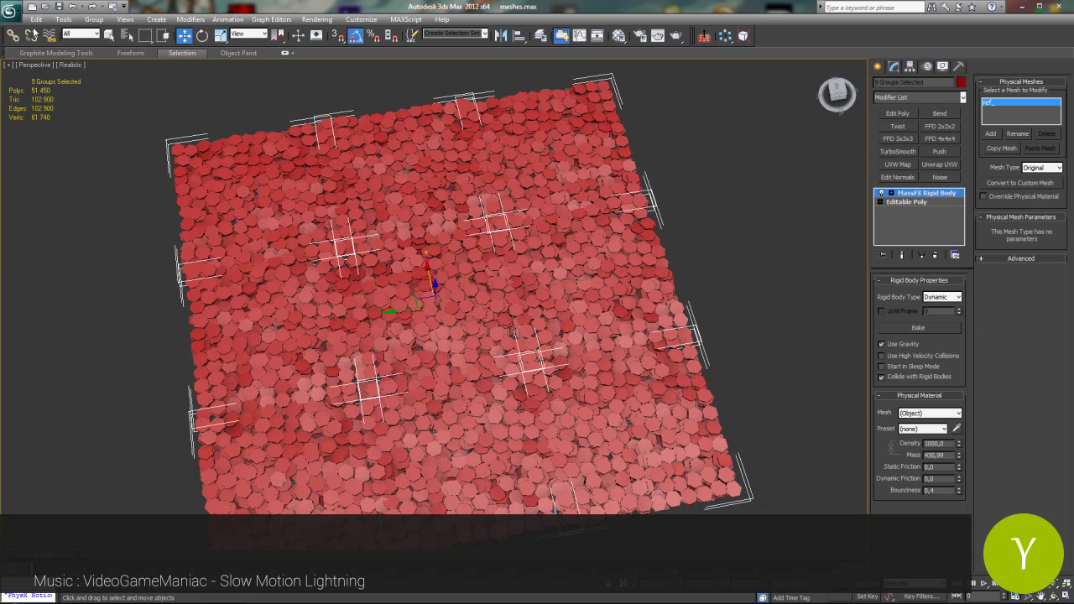
Export the nine selected groups as high.obj in the hexa folder, and save the scene.
click(10, 11)
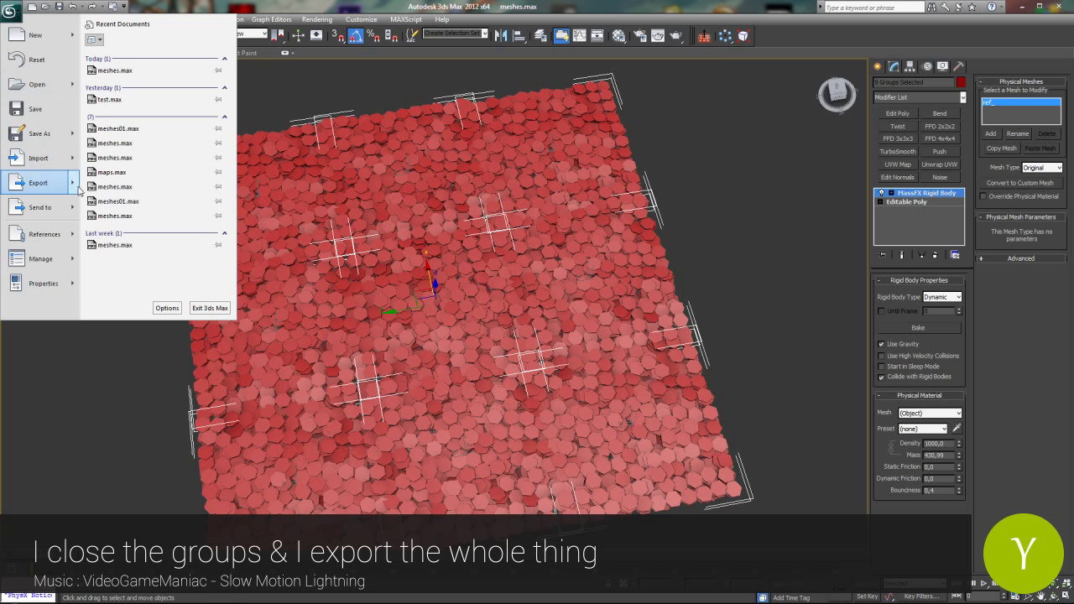
click(104, 104)
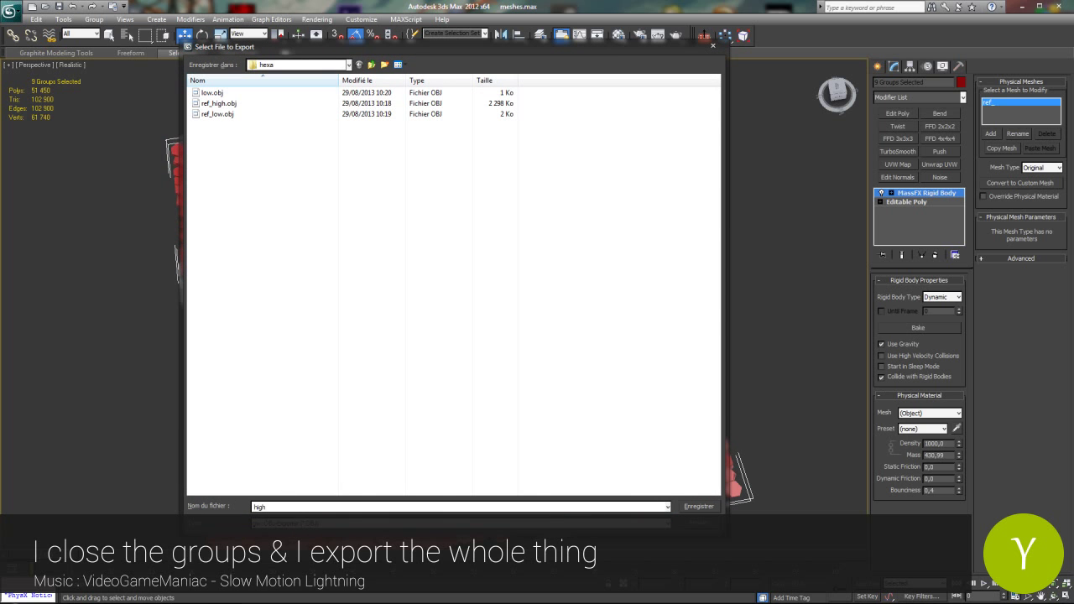
click(699, 506)
click(488, 397)
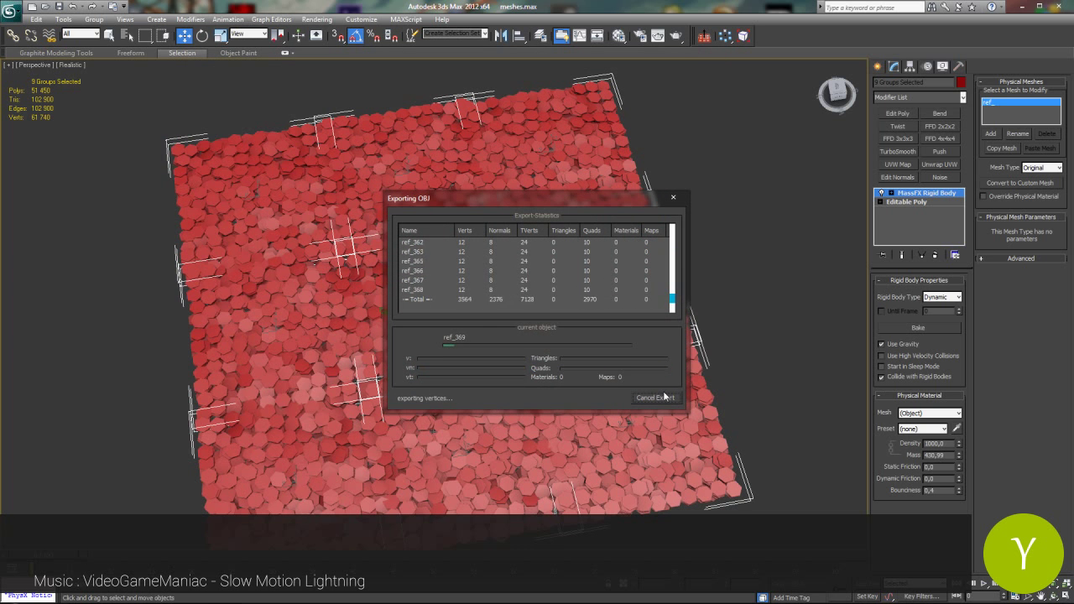
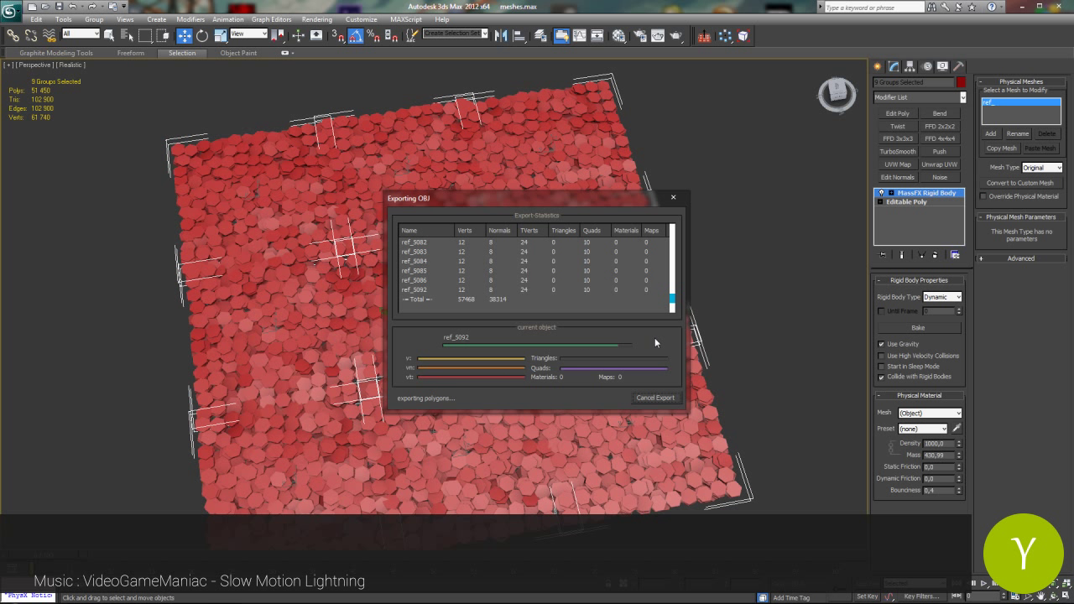
click(656, 397)
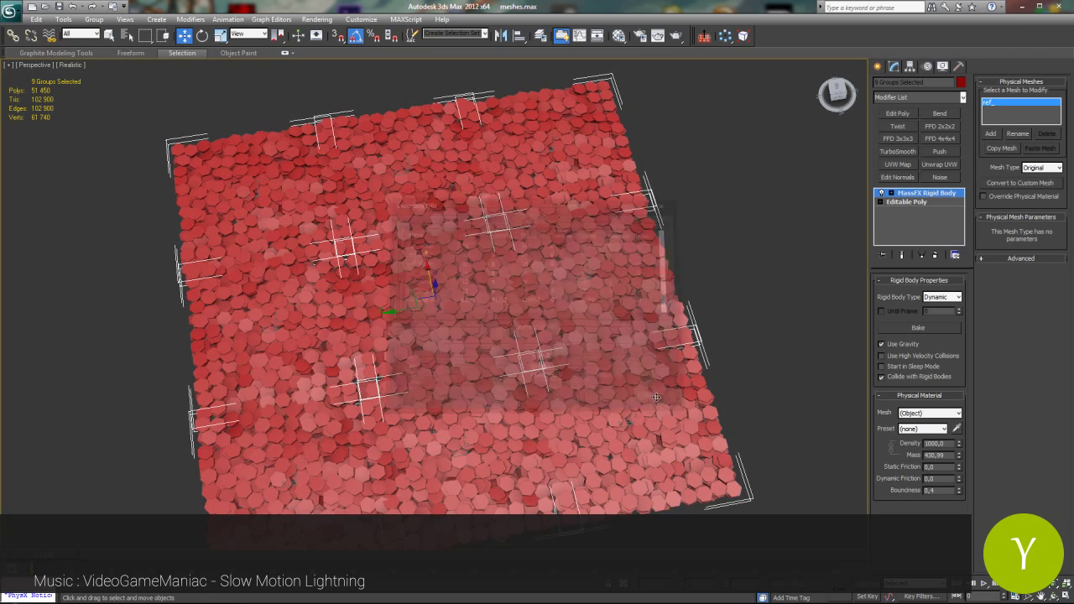
click(59, 6)
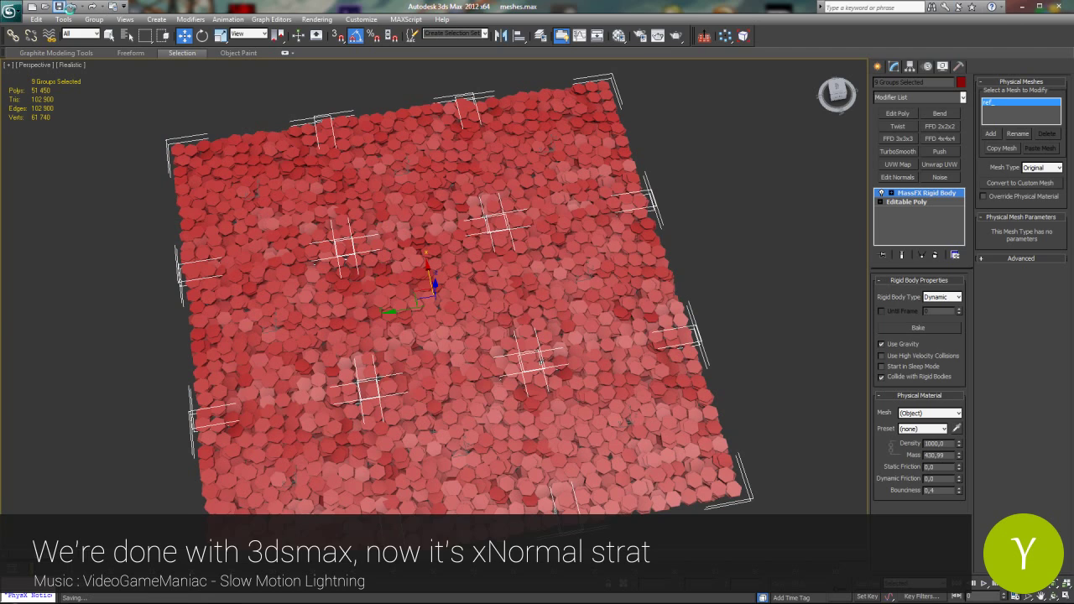
Switch to xNormal and load ref_high.obj from the hexa folder as the high definition mesh.
click(1022, 6)
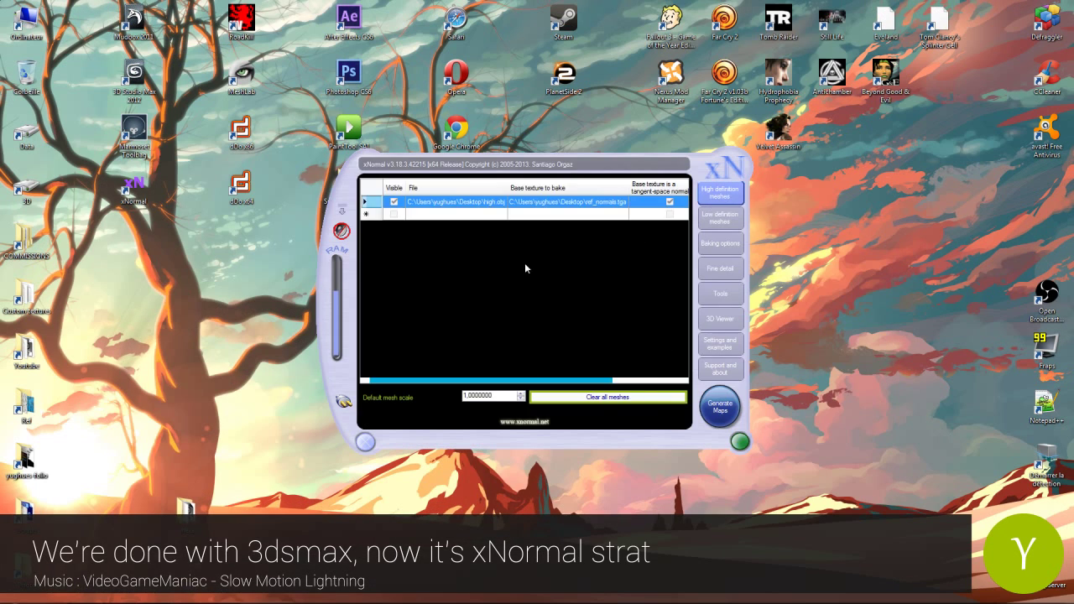
right_click(535, 204)
click(579, 212)
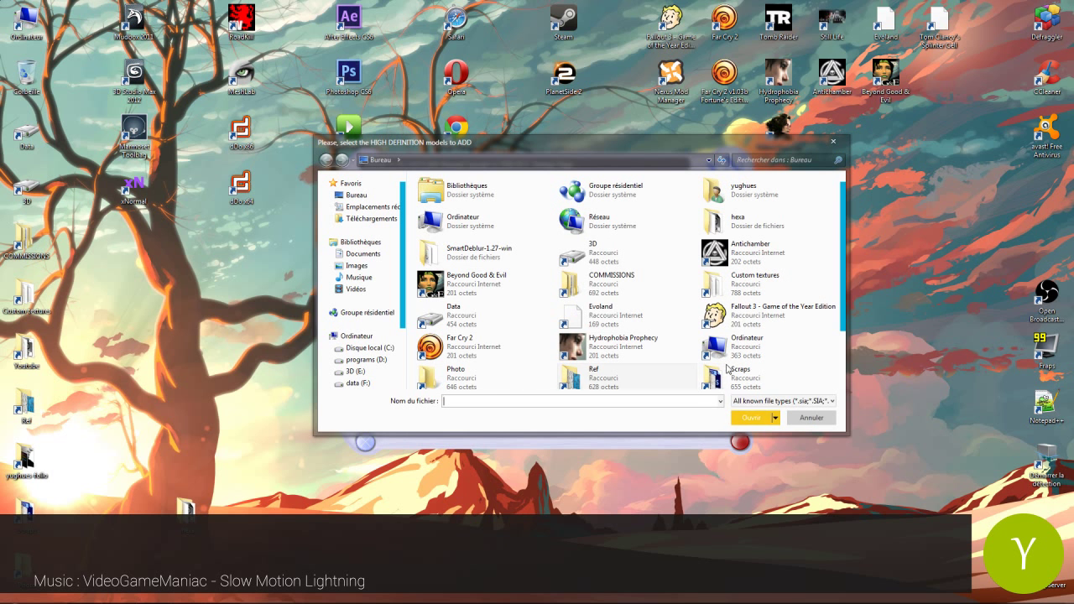
double_click(713, 220)
double_click(594, 225)
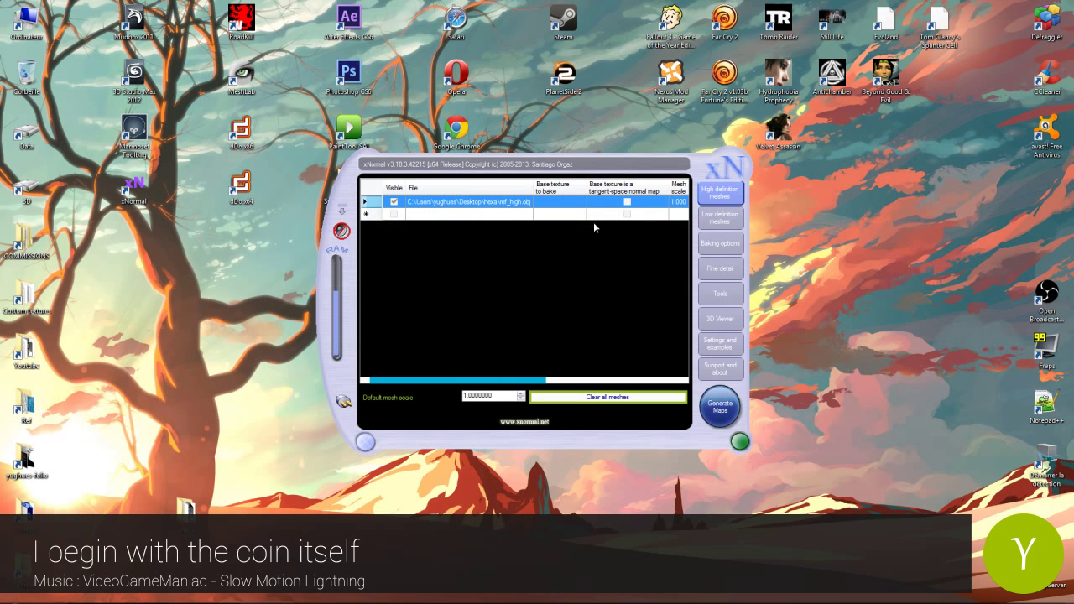
Load ref_low.obj from the hexa folder as the low definition mesh.
click(725, 218)
right_click(536, 203)
click(579, 212)
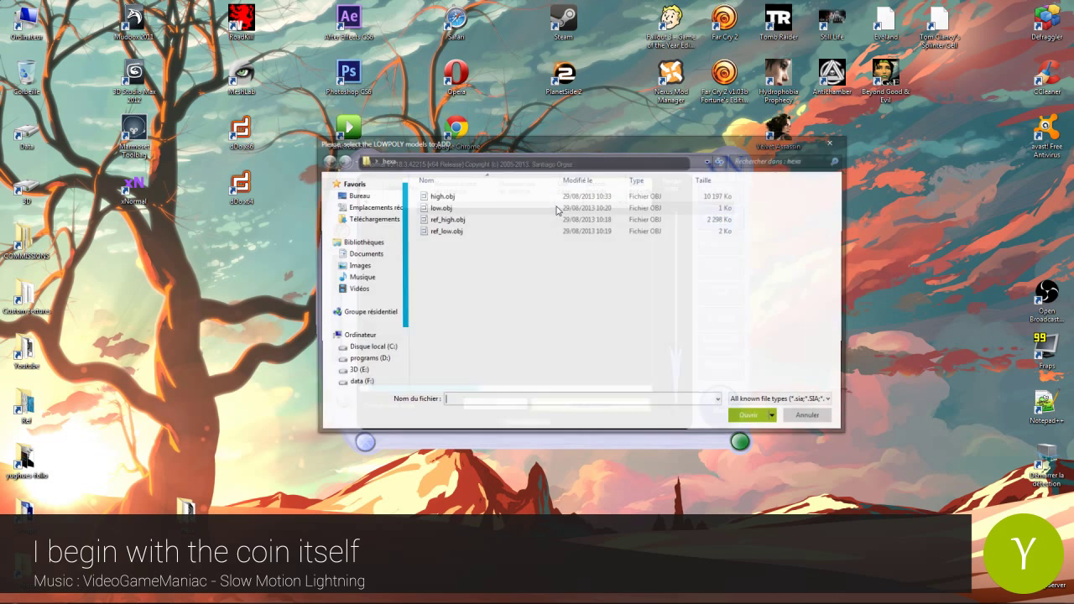
click(446, 231)
double_click(467, 235)
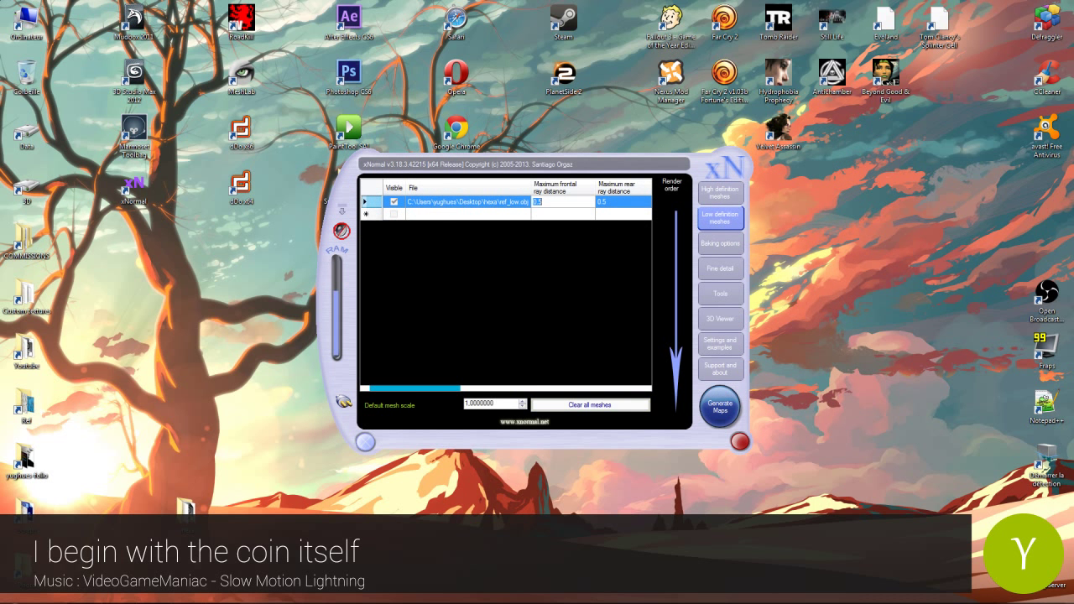
Bake the coin's 1024 x 1024 normal map with 4x antialiasing and close the preview.
click(724, 245)
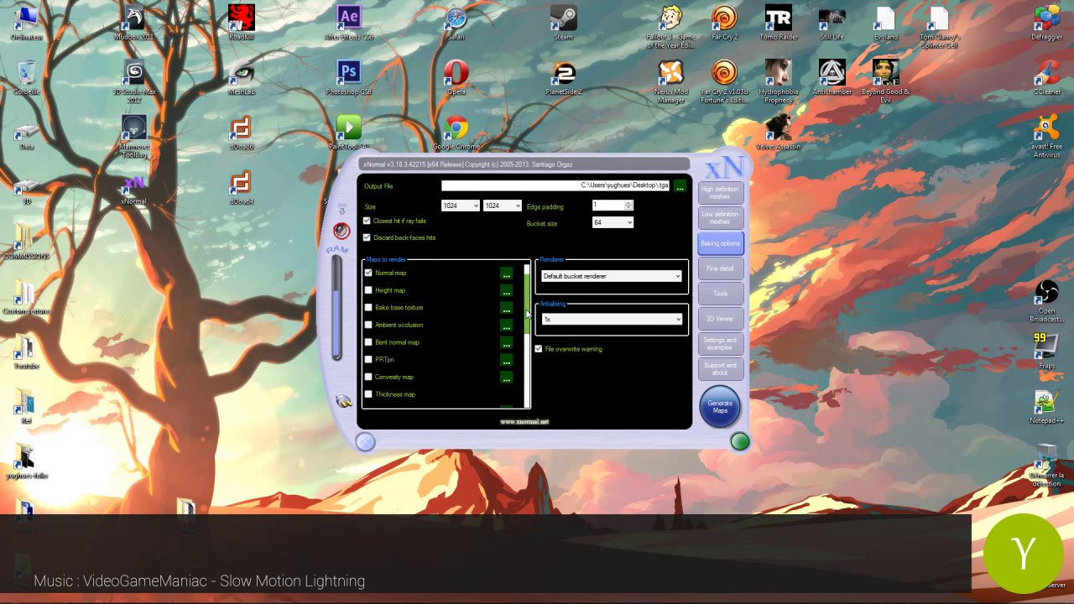
mouse_move(526, 315)
mouse_down()
mouse_move(526, 333)
mouse_move(530, 296)
mouse_up()
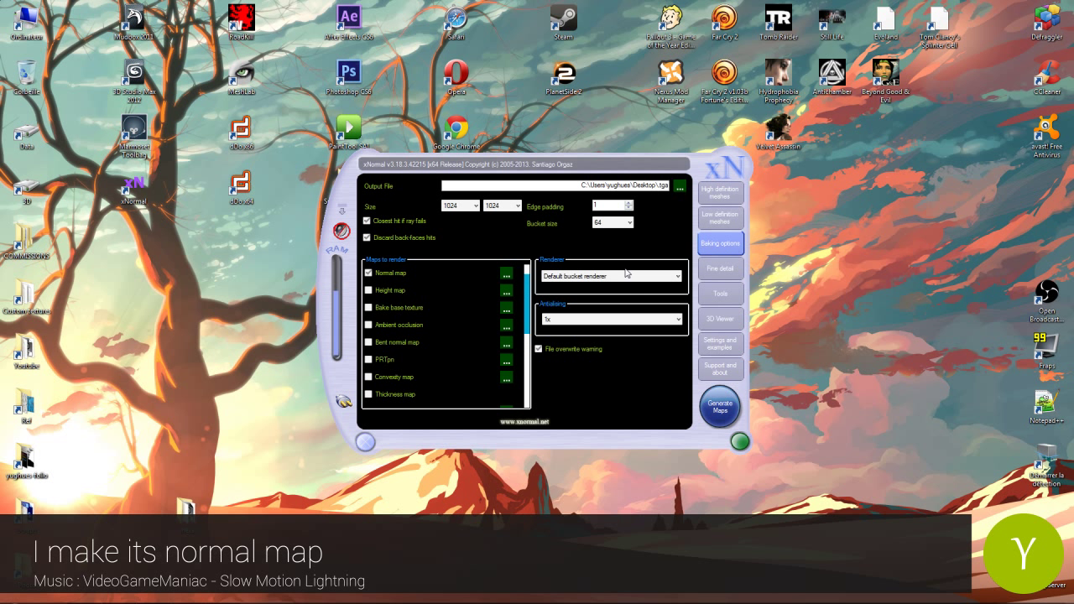
click(663, 321)
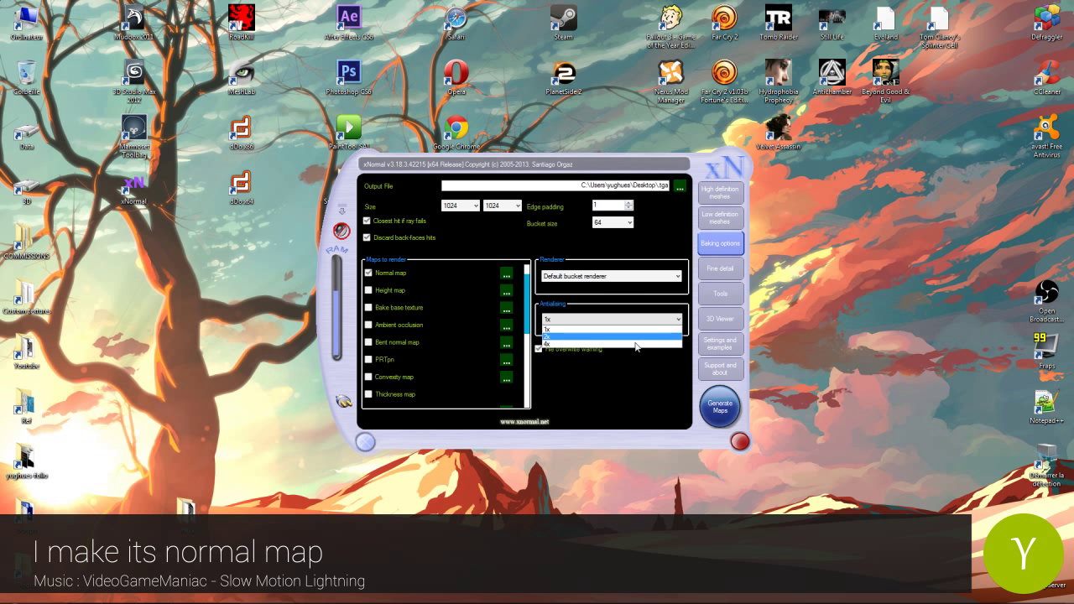
click(637, 344)
click(718, 404)
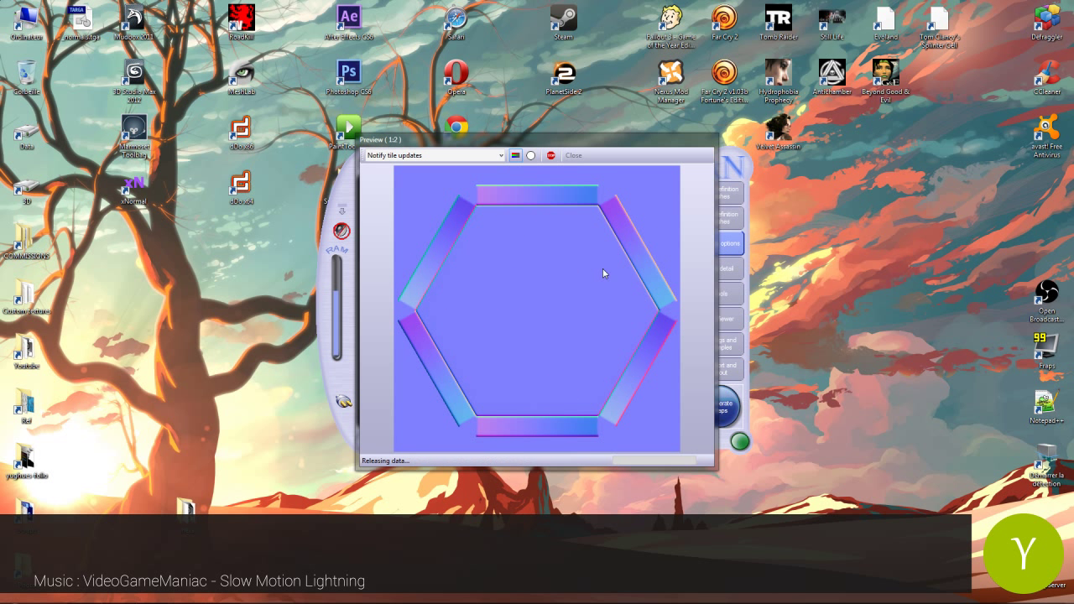
click(573, 155)
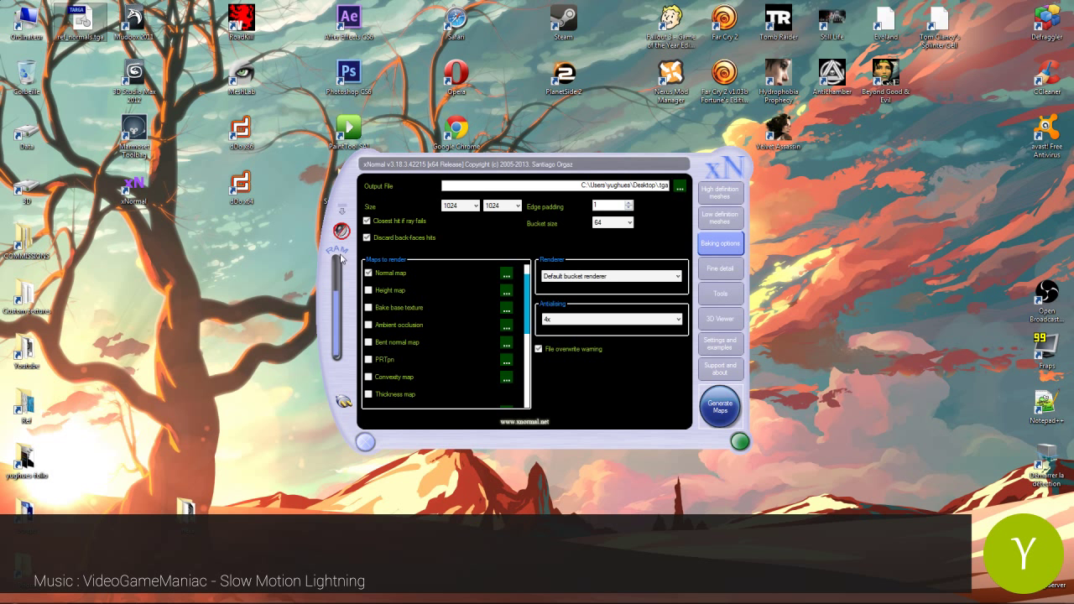
Switch to Photoshop and open ref_normals.tga.
click(342, 211)
click(55, 596)
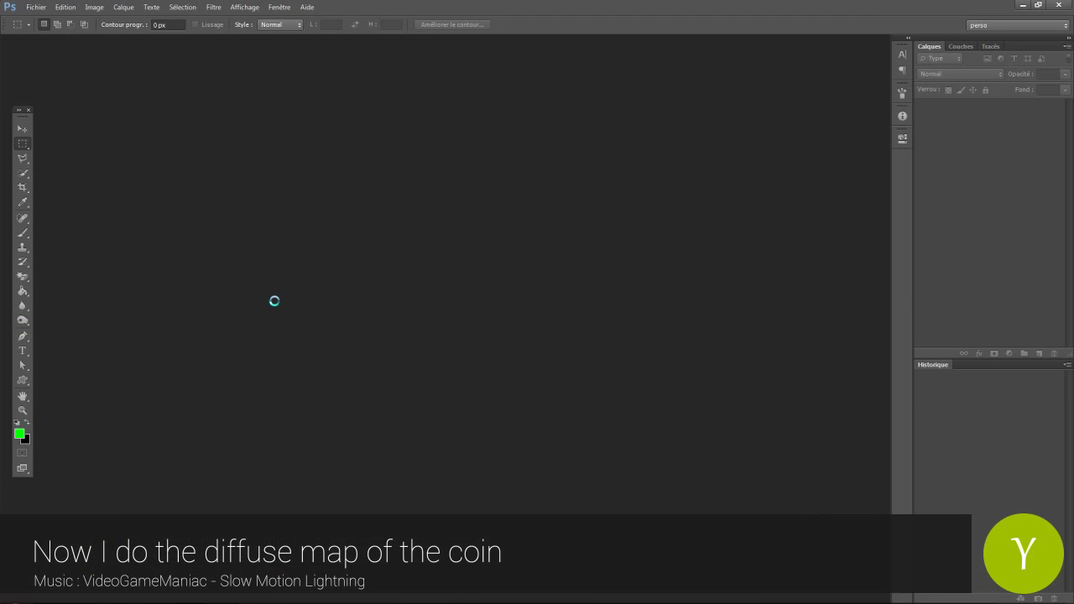
key(v)
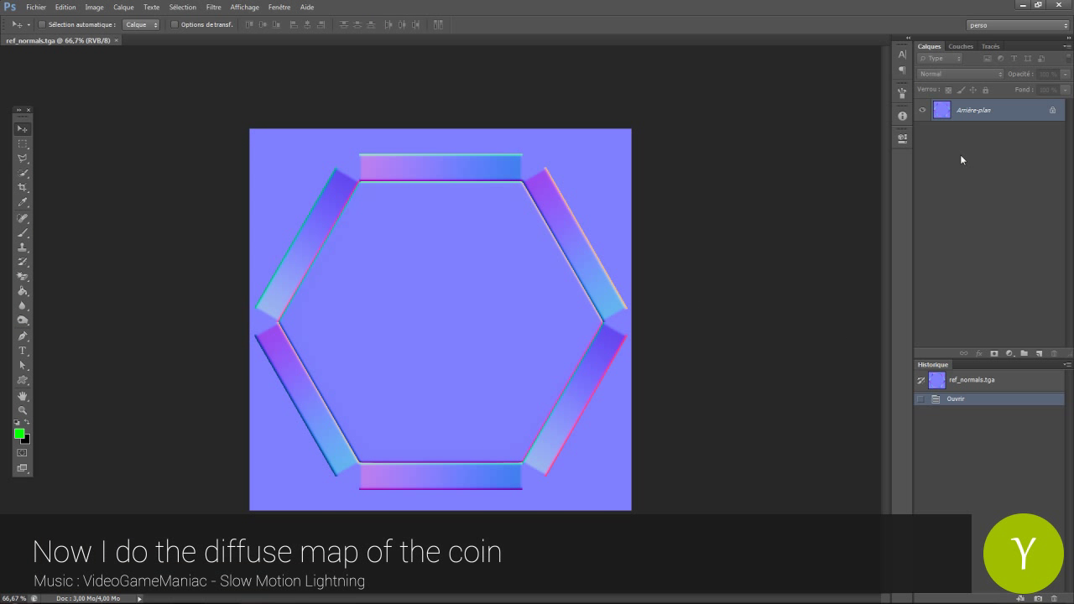
Add a solid colour fill layer in dark grey with saturation 0% and brightness 20%.
click(1010, 353)
click(965, 359)
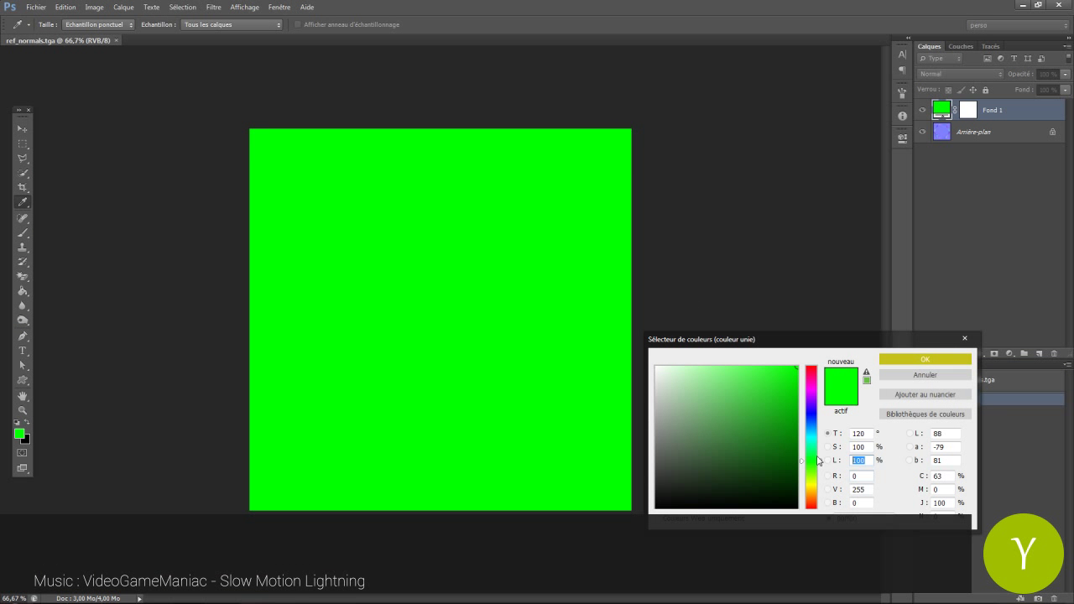
text(20)
drag(851, 447, 873, 446)
text(0)
key(Return)
Lighten the grey fill layer by setting its colour brightness to 25%.
double_click(943, 110)
double_click(860, 476)
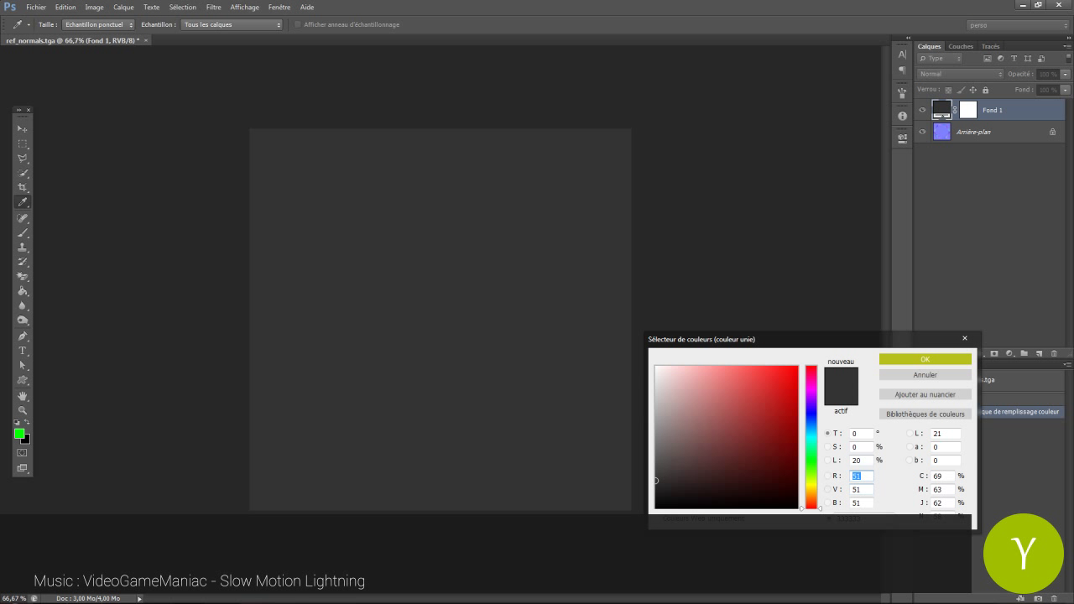
key(shift+Tab)
text(38)
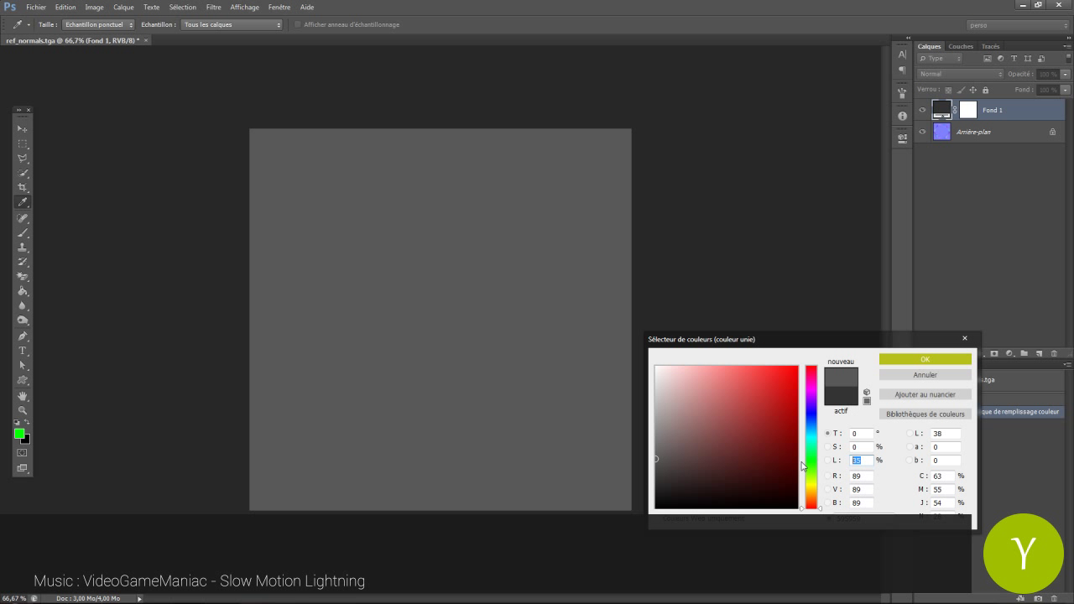
text(25)
key(Return)
Create a new layer above the grey fill, fill it with black and render the Clouds (Nuages) filter on it.
click(1039, 354)
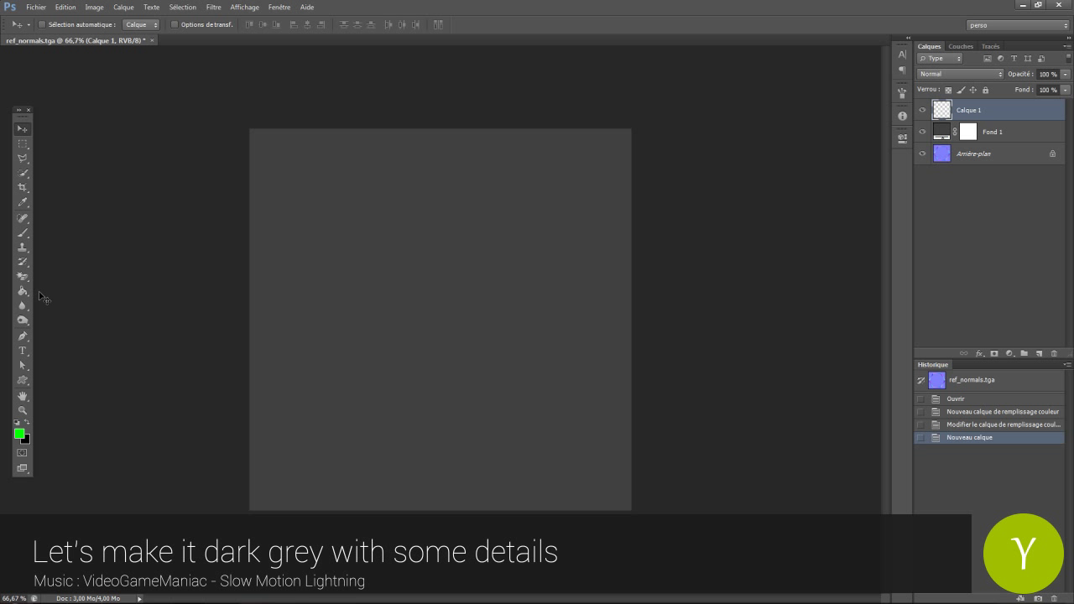
click(24, 291)
click(285, 344)
click(373, 334)
click(213, 6)
mouse_move(252, 170)
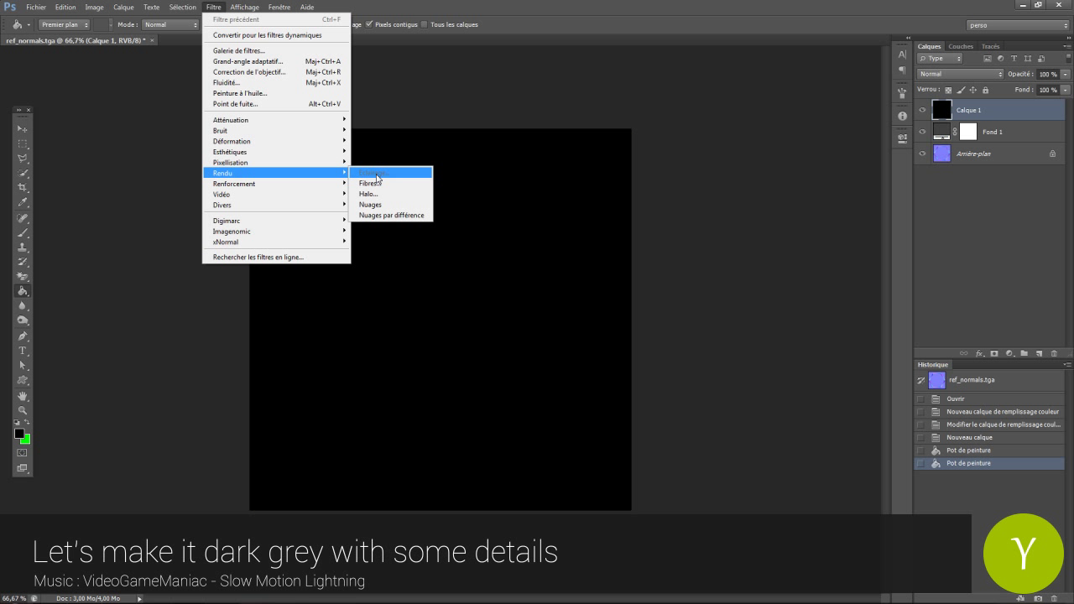
click(378, 175)
Set the foreground and background colours to white and black and reapply the Clouds filter.
click(30, 127)
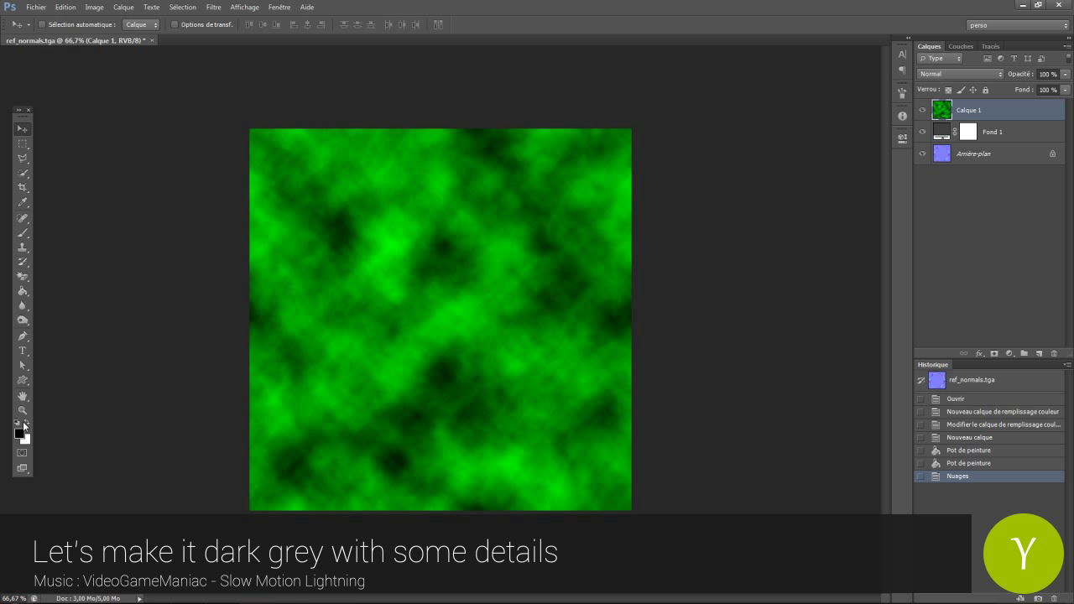
click(24, 426)
key(ctrl+f)
Set the clouds layer's blend mode to Soft Light (Lumière tamisée) and its fill opacity to 15%.
click(959, 74)
click(957, 235)
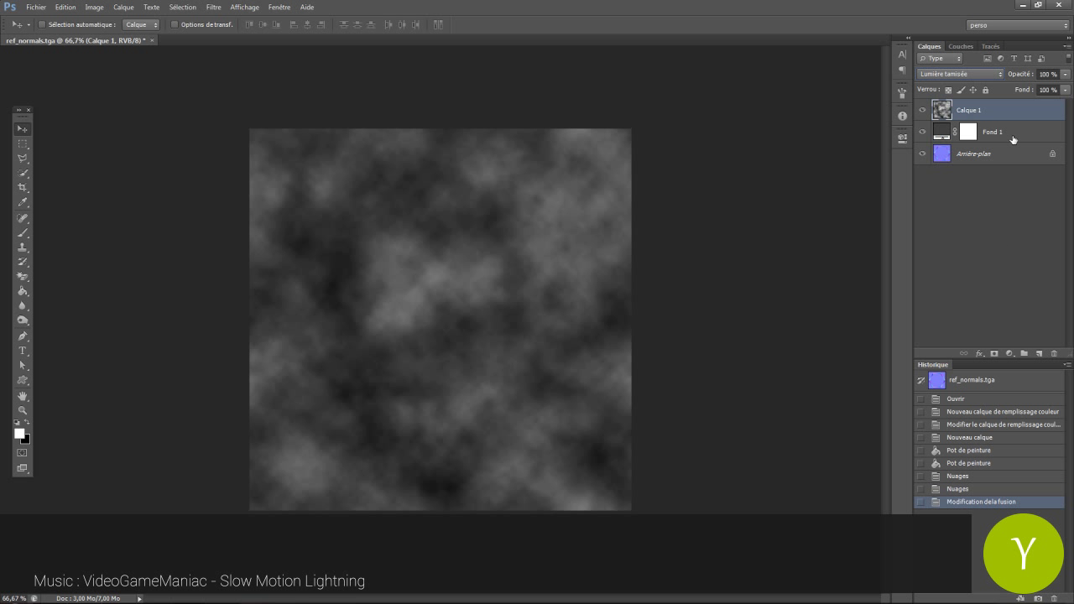
text(10)
key(Return)
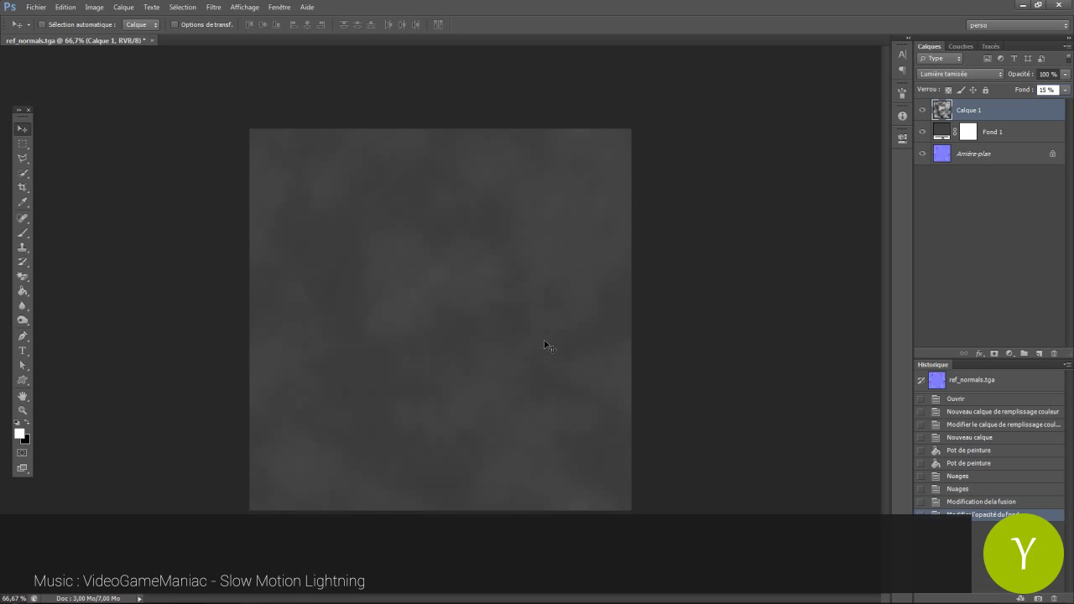
Add a pattern fill layer above Calque 1 using the rippled grey-beige sand texture.
click(1009, 355)
click(960, 384)
click(663, 253)
scroll(733, 383, down, 10)
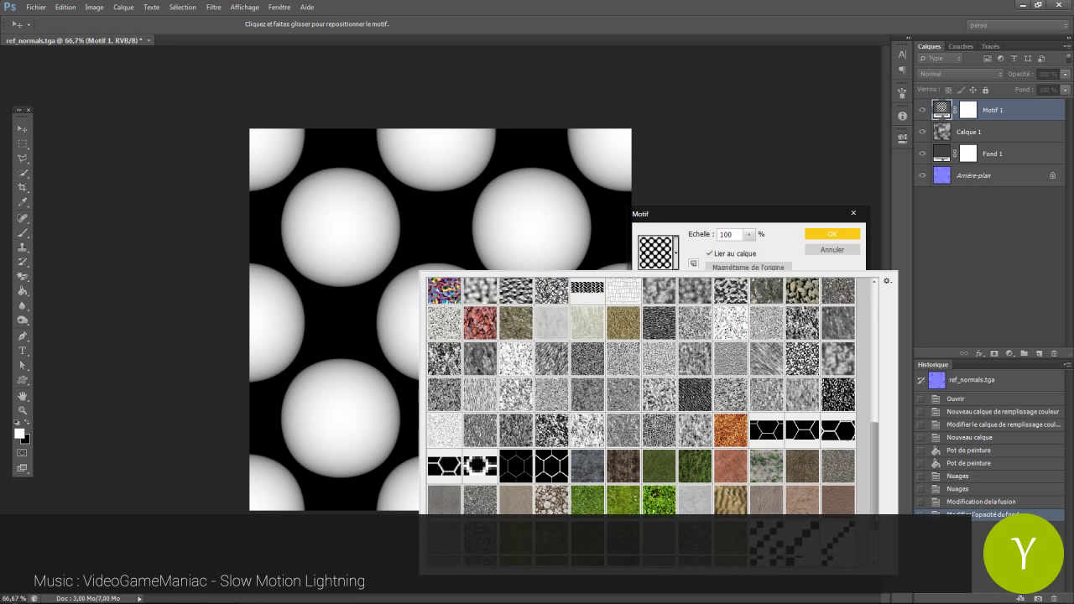
click(658, 479)
click(444, 479)
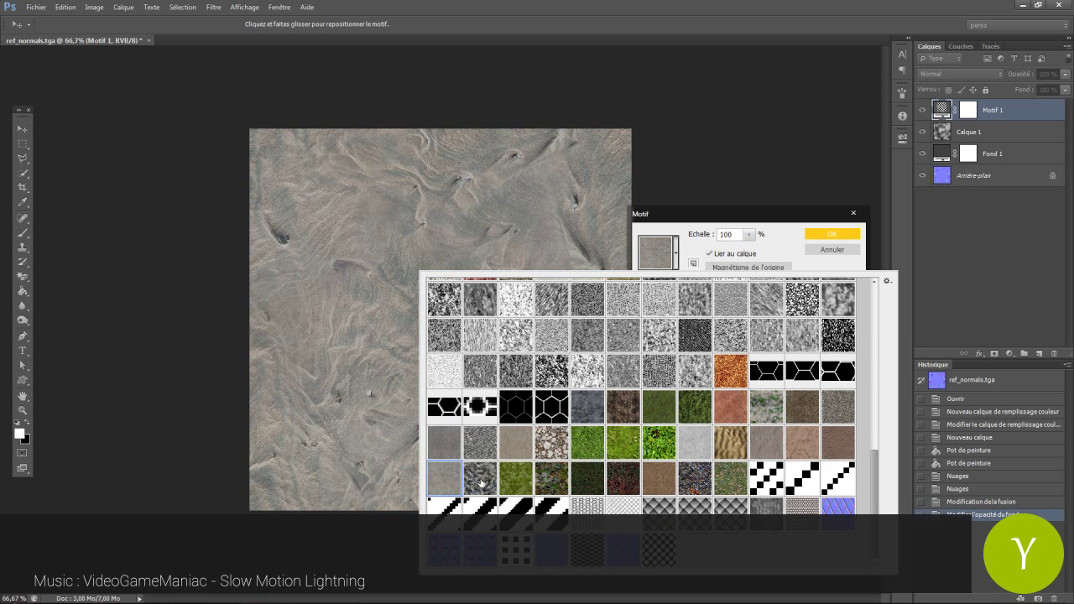
click(832, 234)
Set the Motif 1 layer's blend mode to Incrustation and its fill opacity to 20%.
click(959, 74)
click(962, 229)
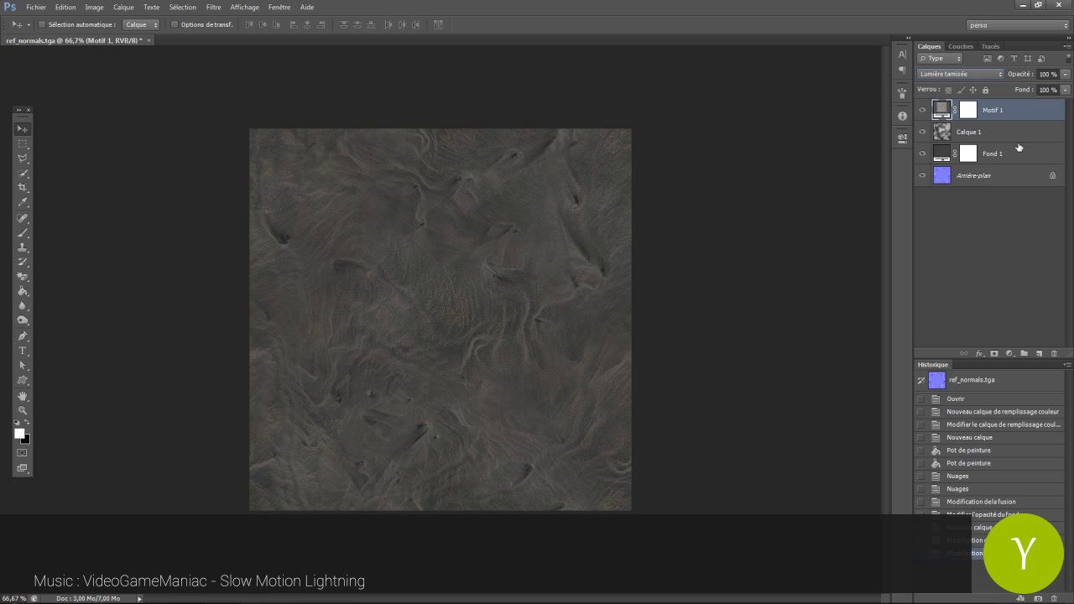
scroll(974, 73, up, 1)
text(25)
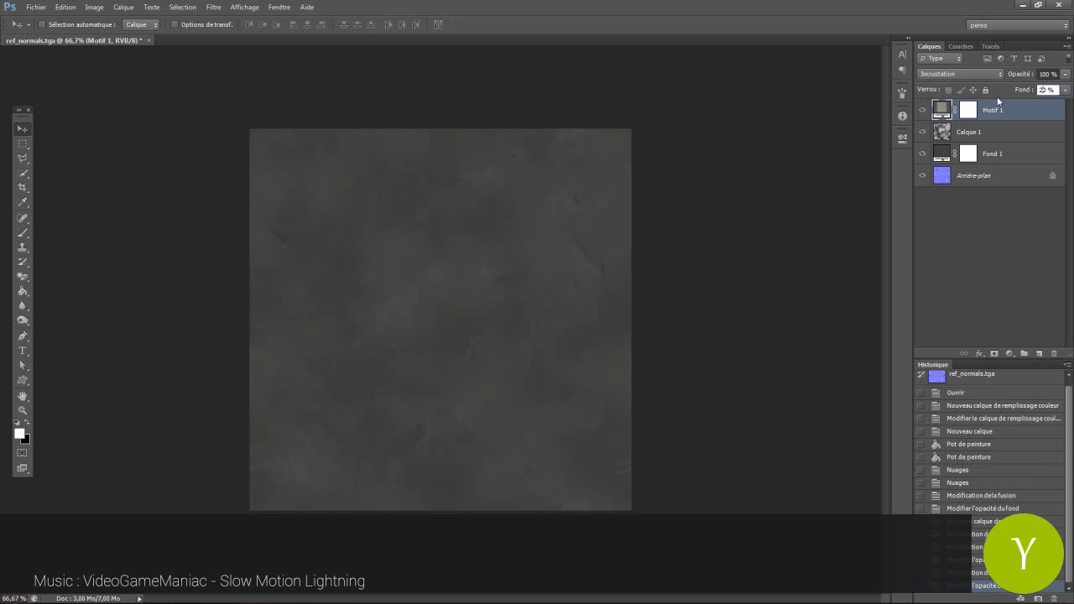
Lower the fill opacity of the clouds layer Calque 1 to 10%.
click(1004, 127)
drag(1044, 90, 999, 92)
text(30)
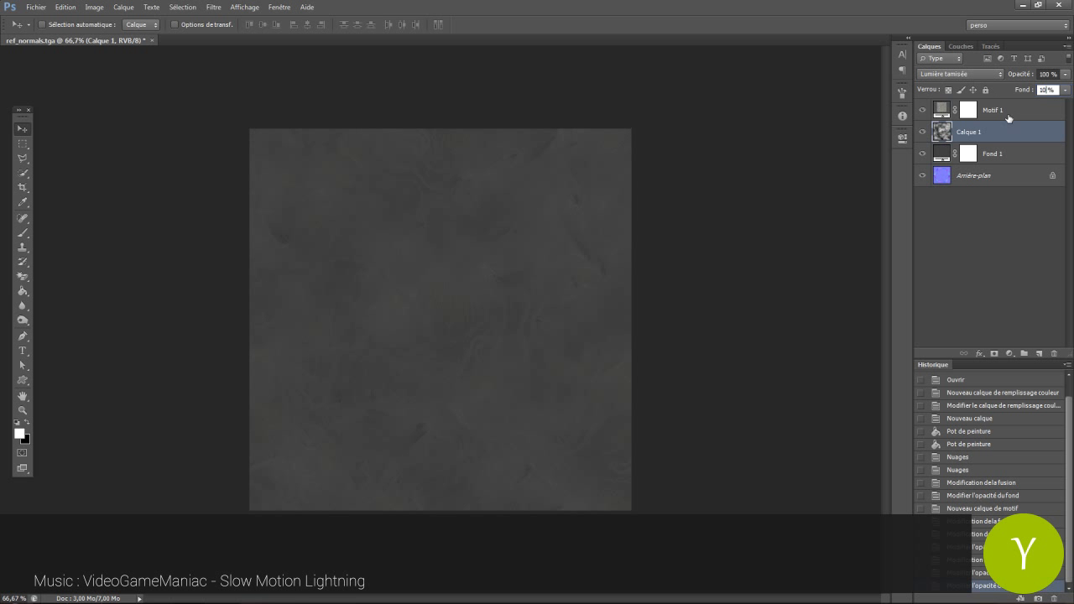
Duplicate the Motif 1 pattern layer and open the copy's pattern library.
click(1005, 115)
key(ctrl+j)
double_click(941, 110)
click(675, 253)
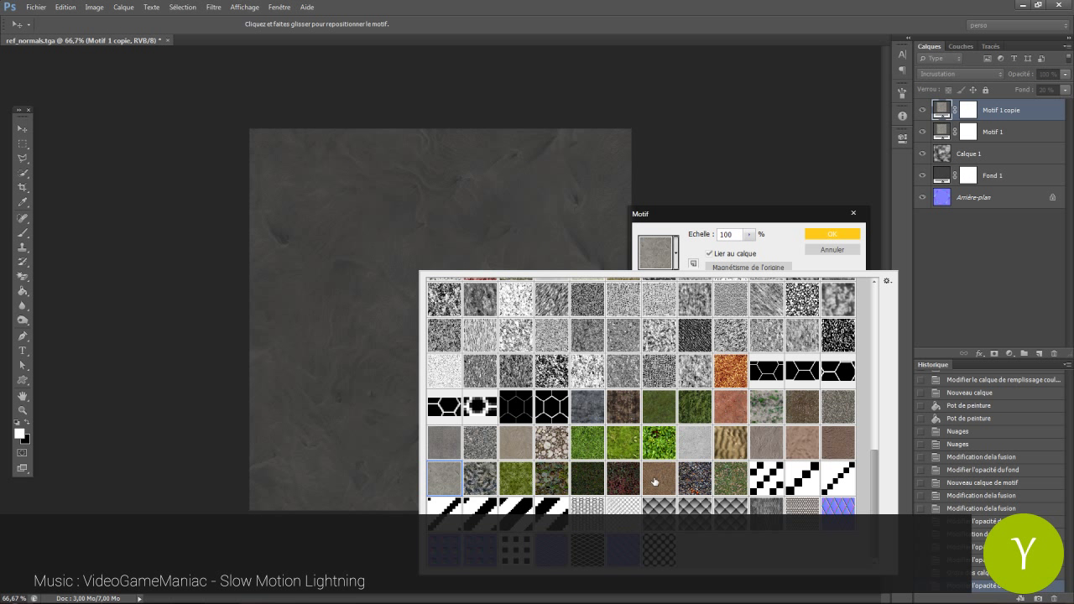
Try a green grass pattern at 200% scale on Motif 1 copie and shift its position on the canvas.
click(655, 481)
click(627, 446)
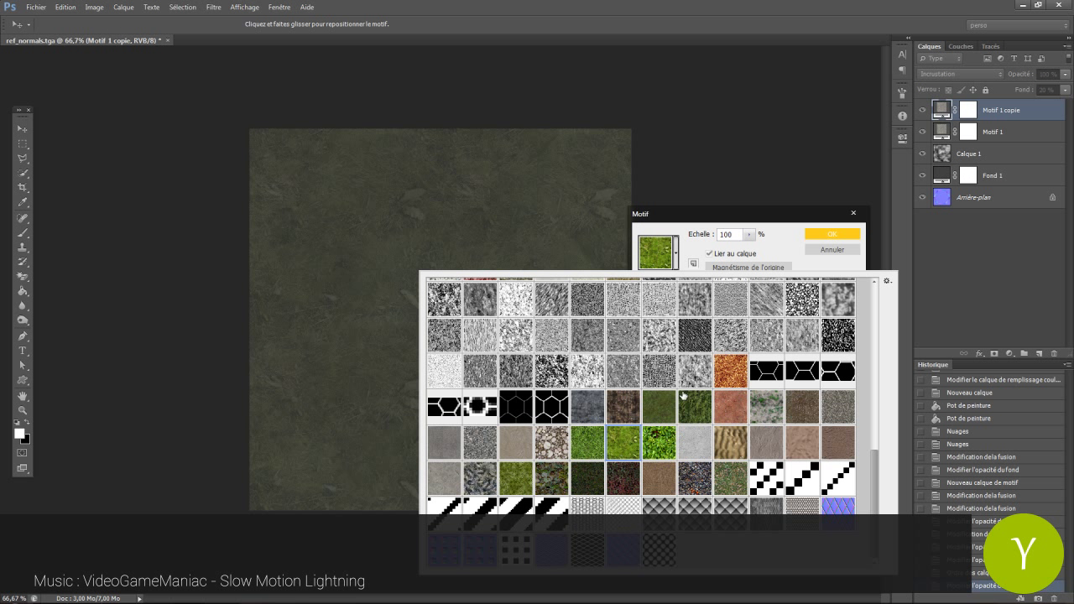
click(836, 242)
text(20)
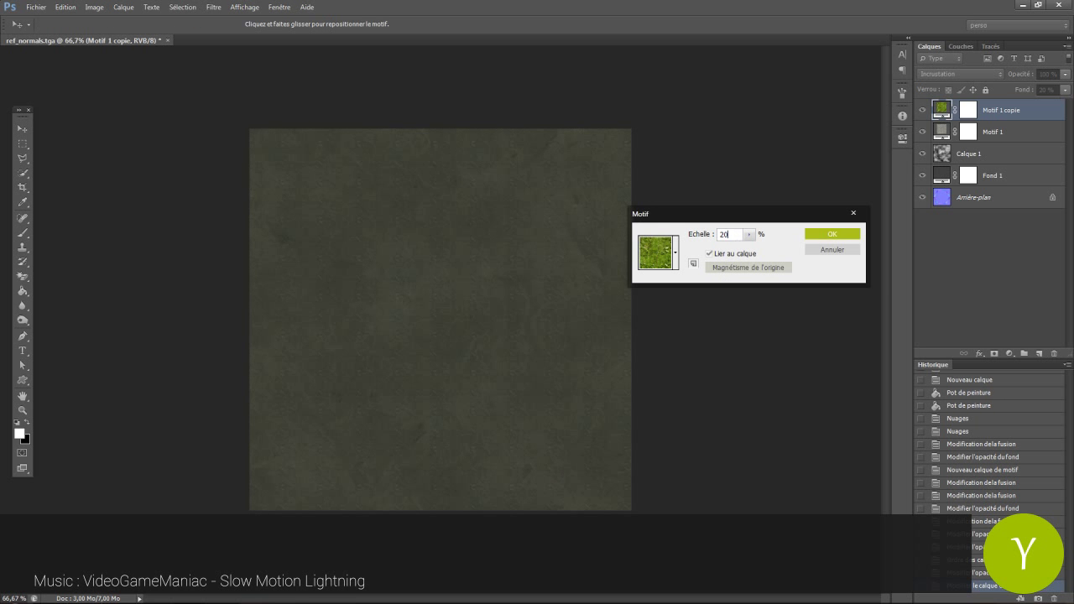
text(0)
drag(496, 292, 536, 306)
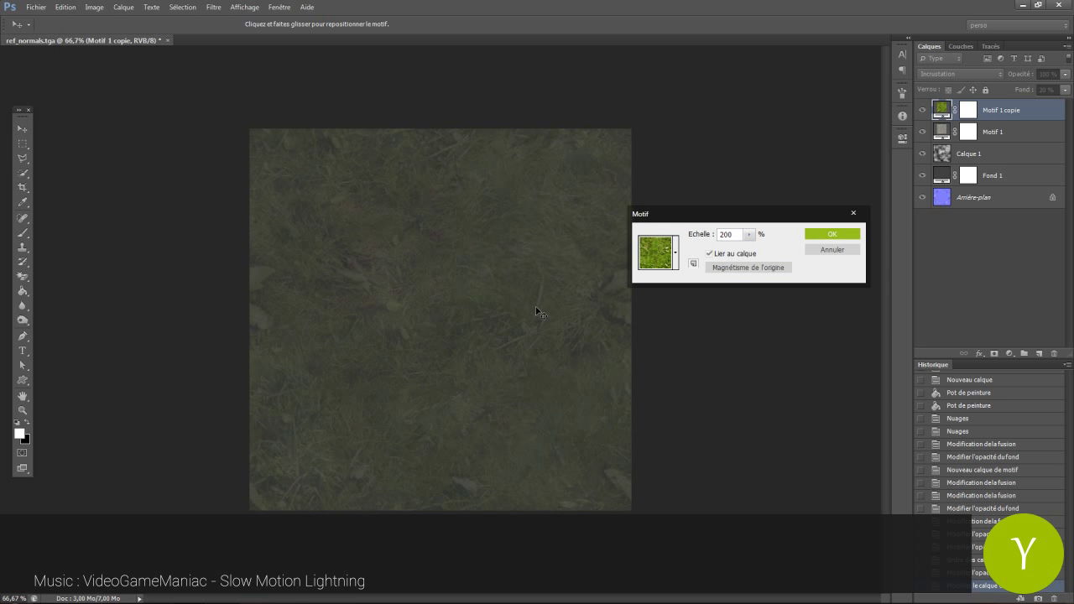
Try out several other textures on Motif 1 copie, including soil, brown sand, wire fence and pebbles.
click(660, 249)
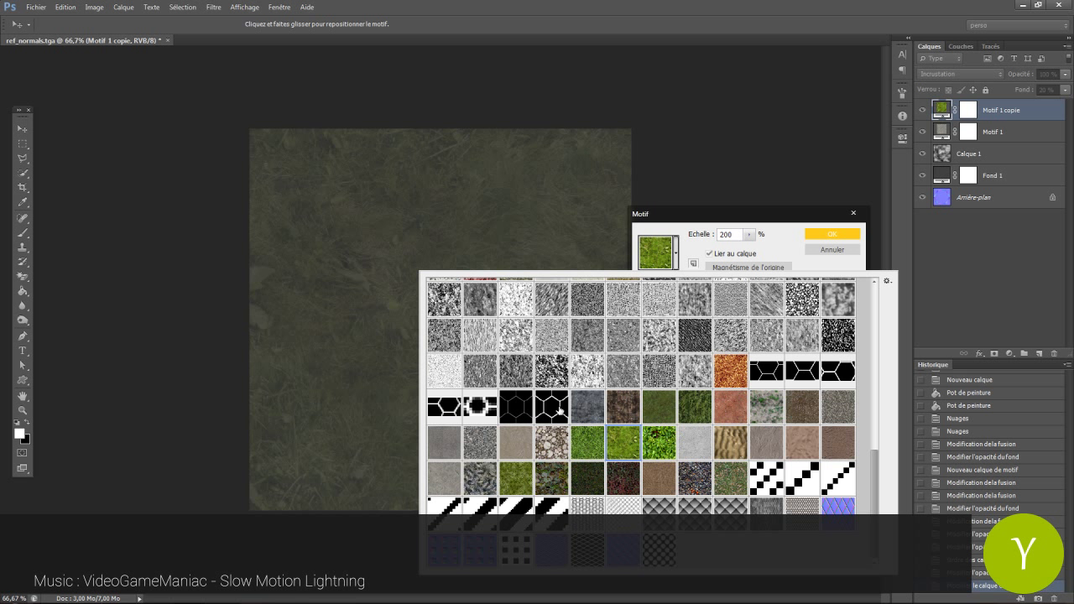
click(488, 453)
click(445, 449)
click(628, 407)
click(589, 412)
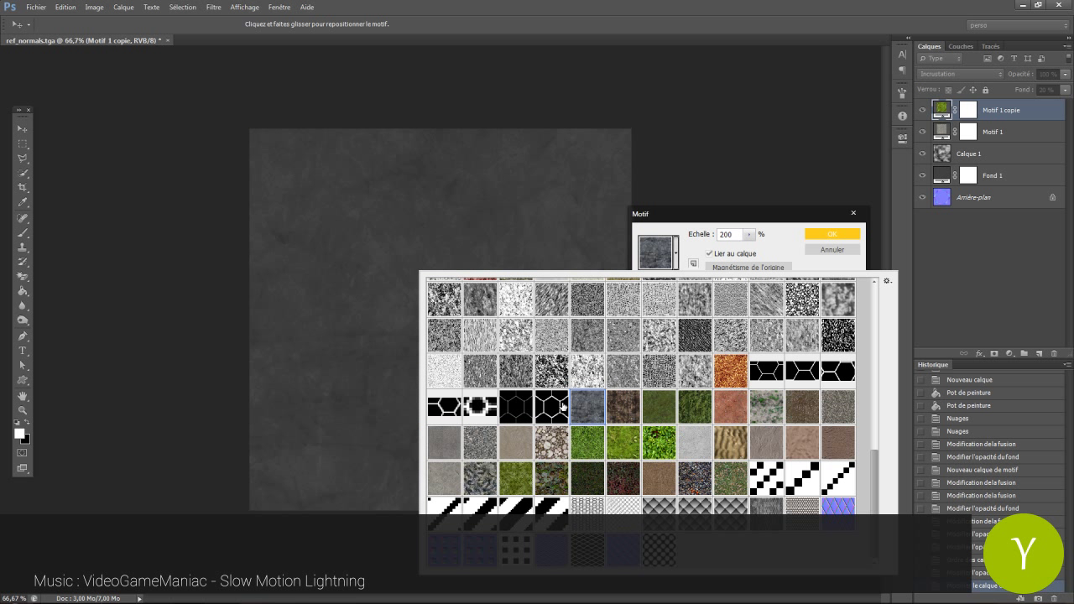
click(622, 405)
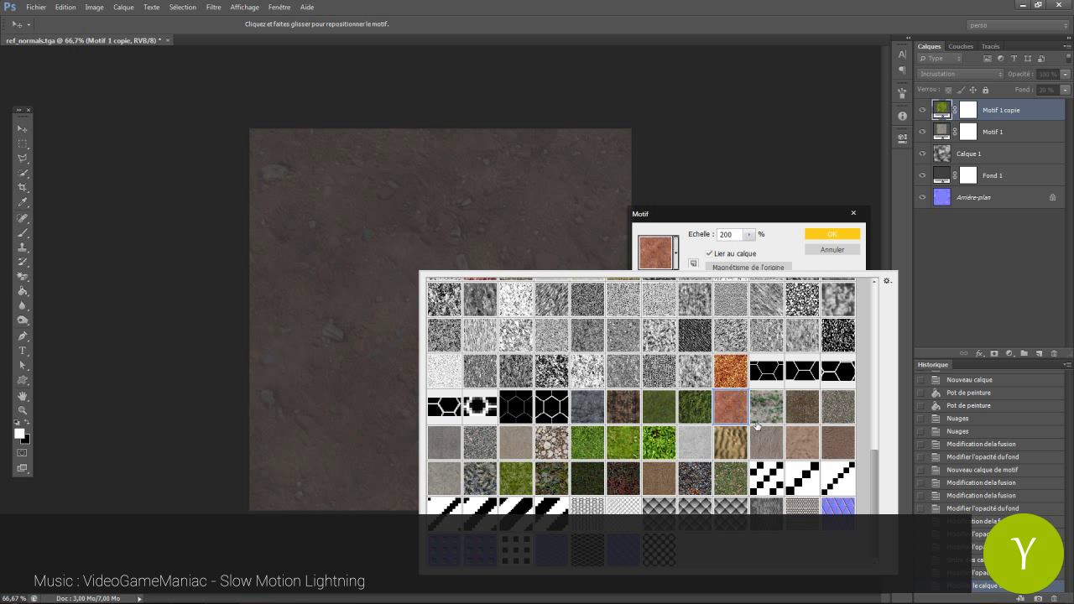
click(767, 446)
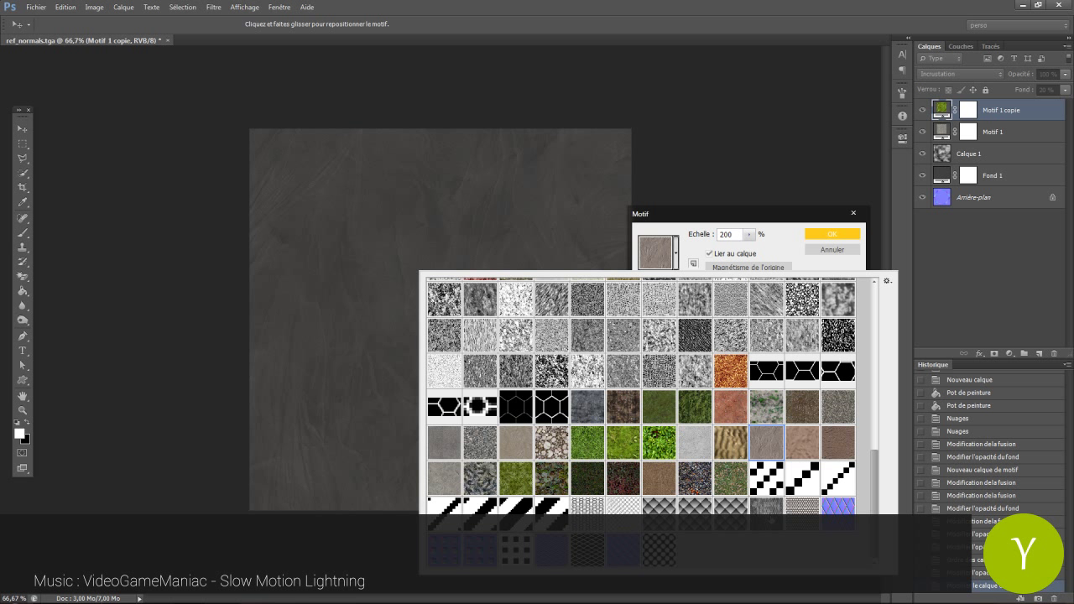
click(772, 520)
click(622, 508)
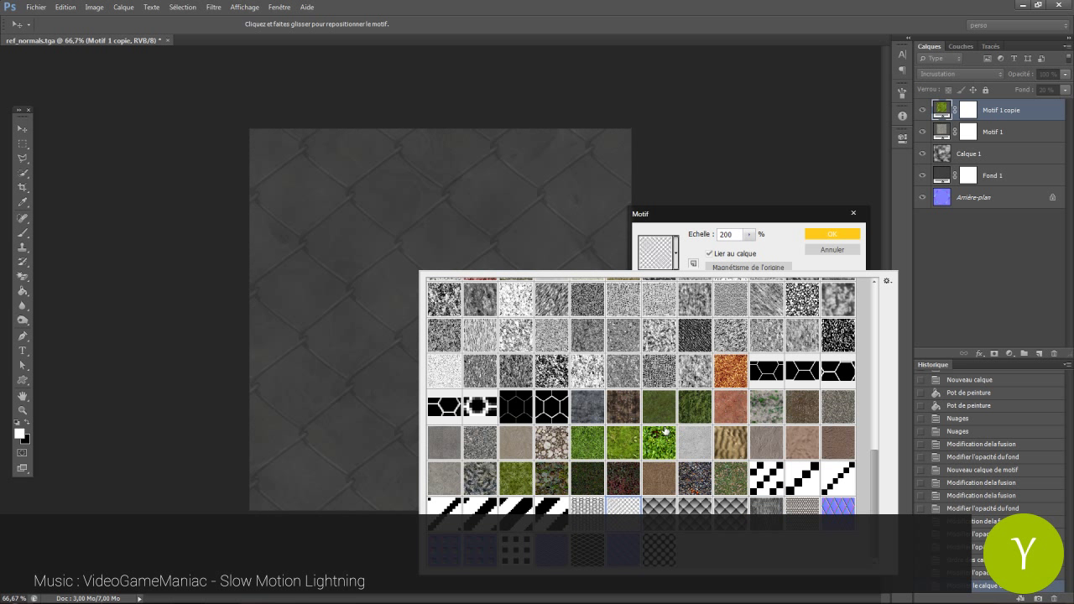
mouse_move(877, 469)
mouse_down()
mouse_move(881, 427)
mouse_move(887, 479)
mouse_up()
click(545, 446)
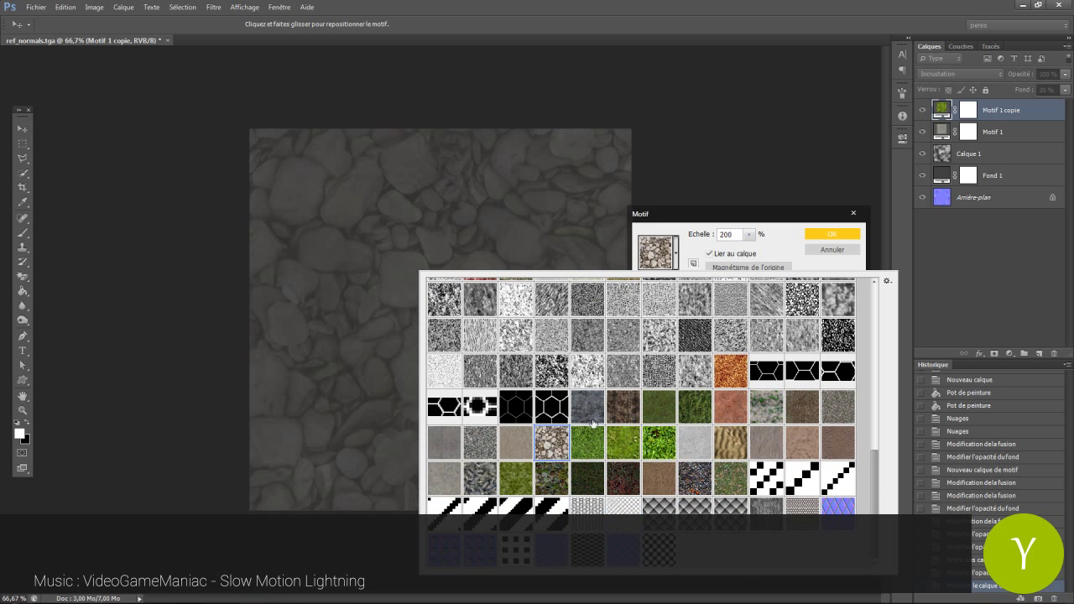
Apply the dark blue-grey stone pattern to Motif 1 copie with a scale of 50%.
click(575, 414)
click(833, 236)
double_click(942, 109)
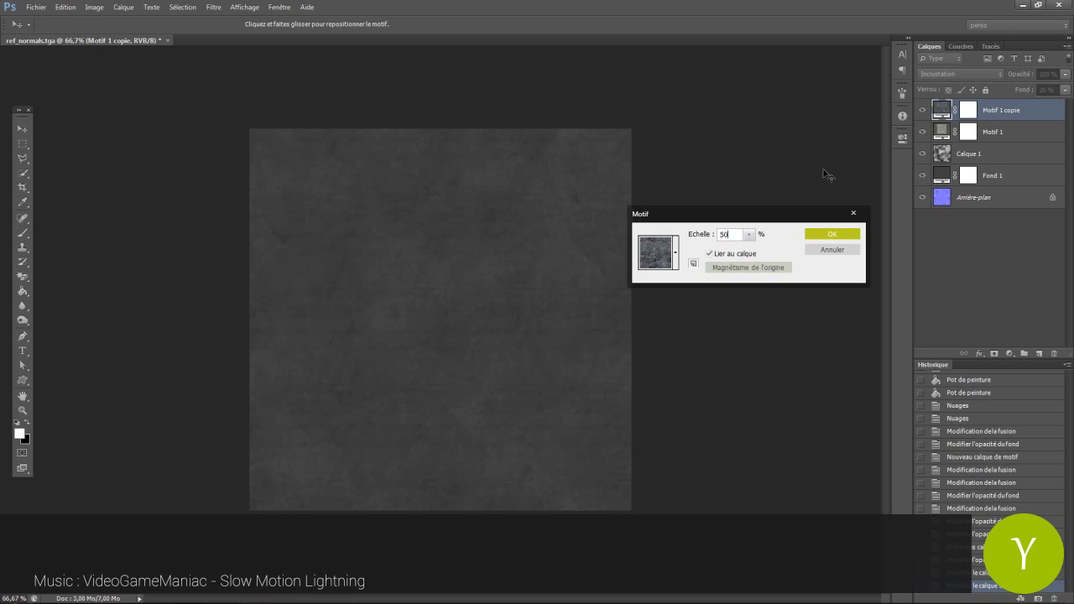
click(831, 234)
Change the blend mode of Motif 1 copie to Densité couleur -.
click(959, 74)
click(965, 183)
key(Up)
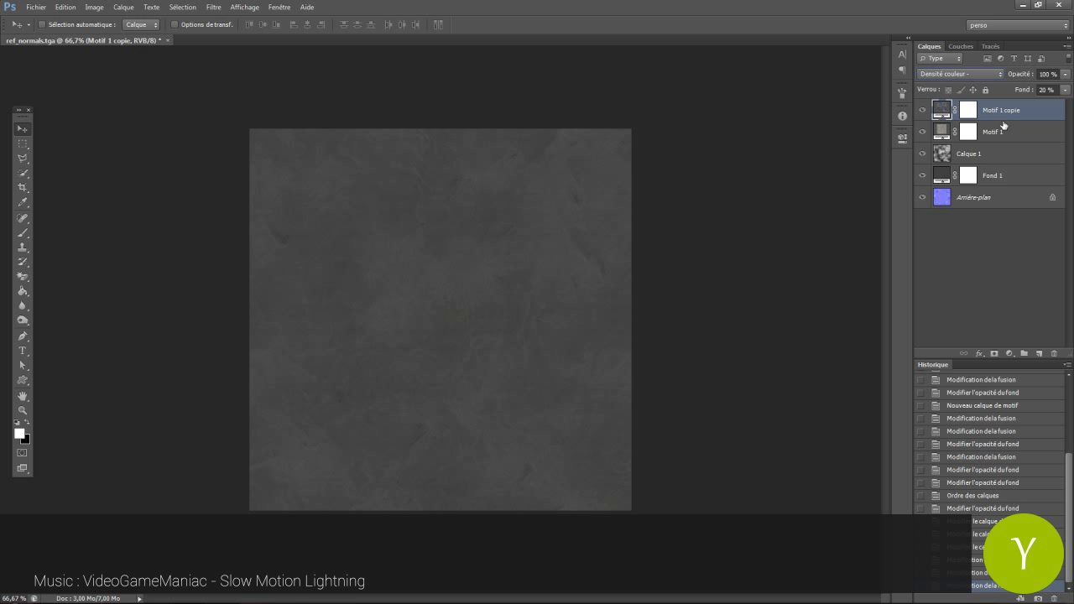
Raise Motif 1 copie's fill opacity to 100% and split its Ce calque dark blending threshold to 110 / 155.
right_click(998, 114)
click(993, 122)
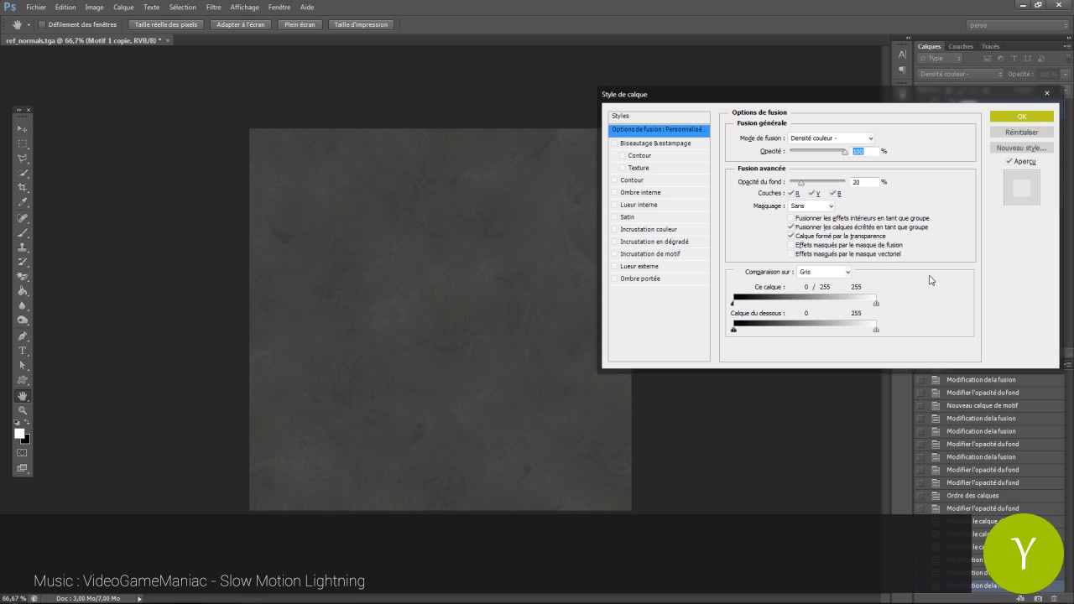
click(1022, 116)
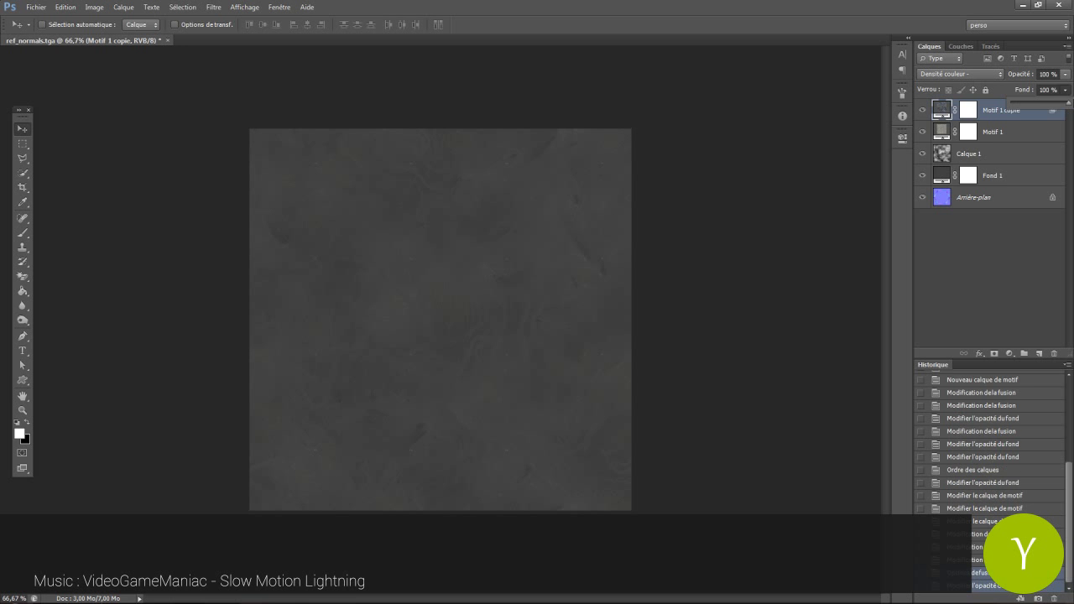
right_click(1004, 116)
click(999, 120)
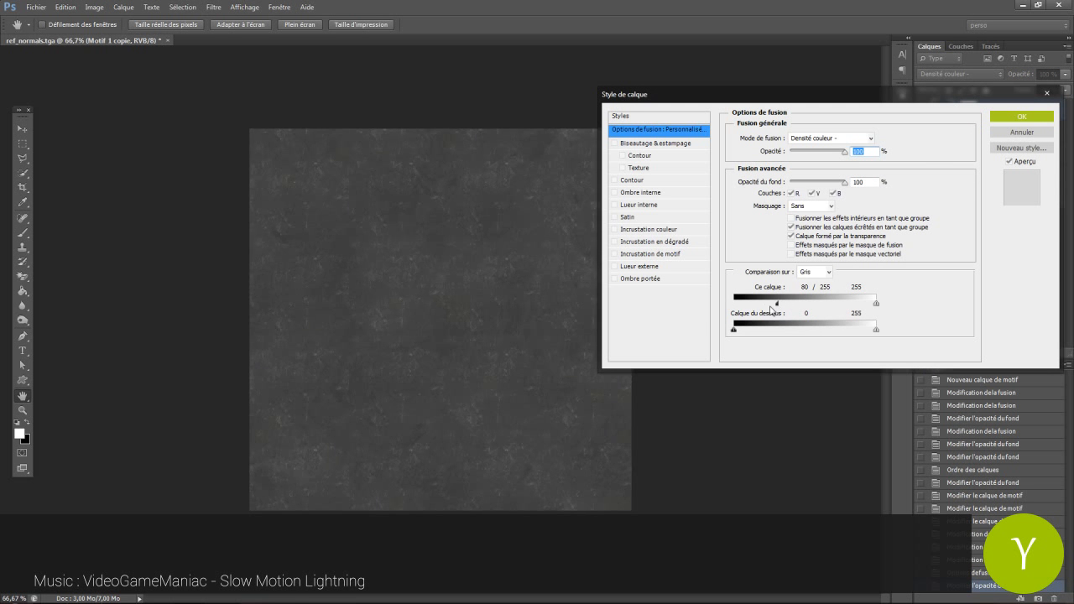
drag(770, 308, 795, 305)
alt+drag(795, 306, 823, 308)
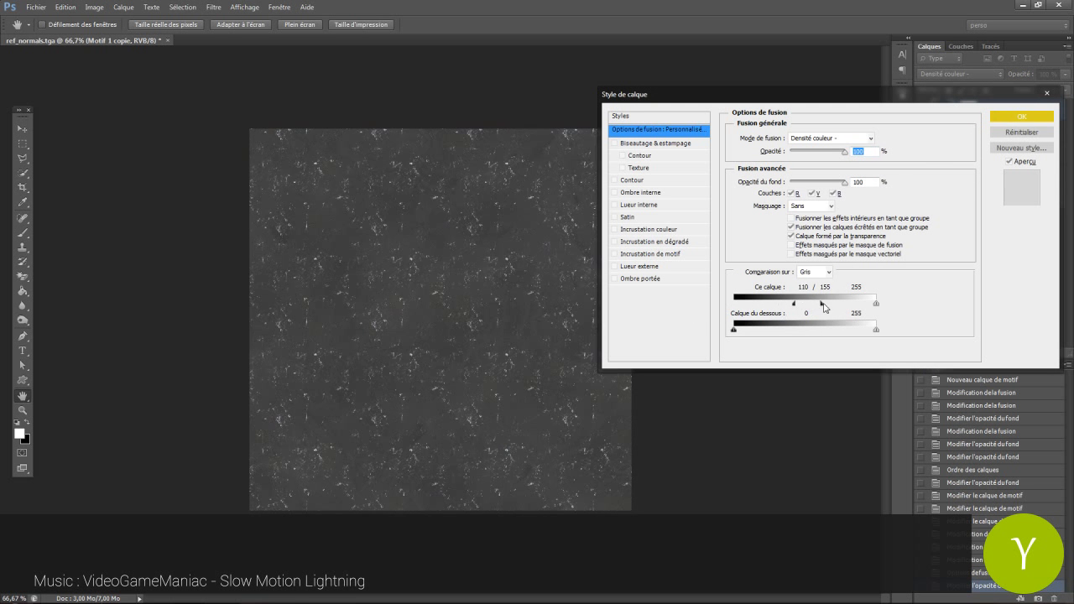
click(1022, 116)
Enlarge the stone pattern's scale on Motif 1 copie and try a fill opacity of 50%.
double_click(942, 110)
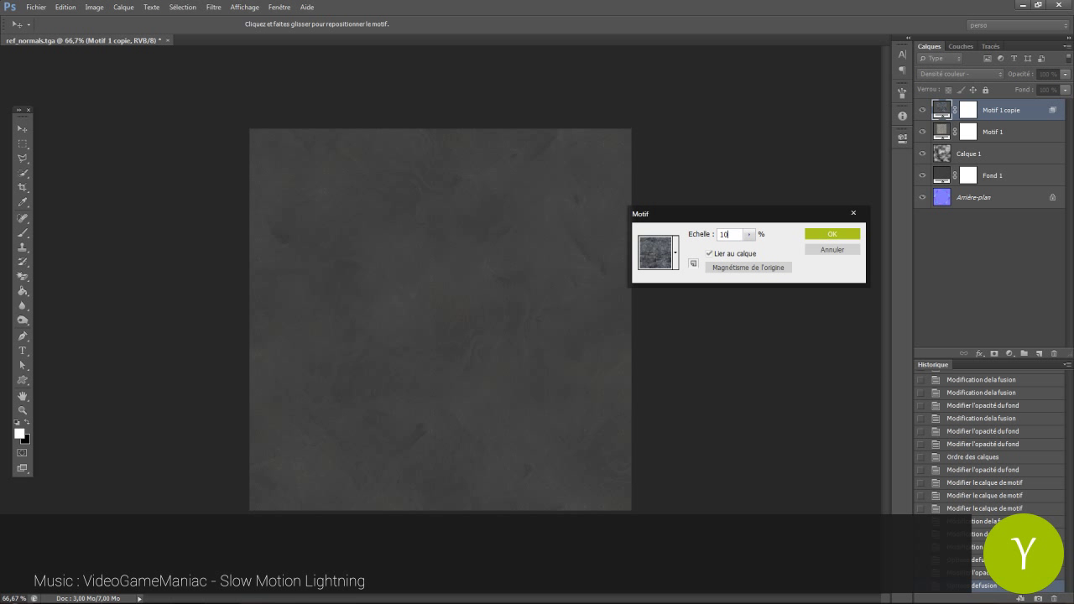
click(813, 235)
drag(1047, 89, 996, 91)
text(8)
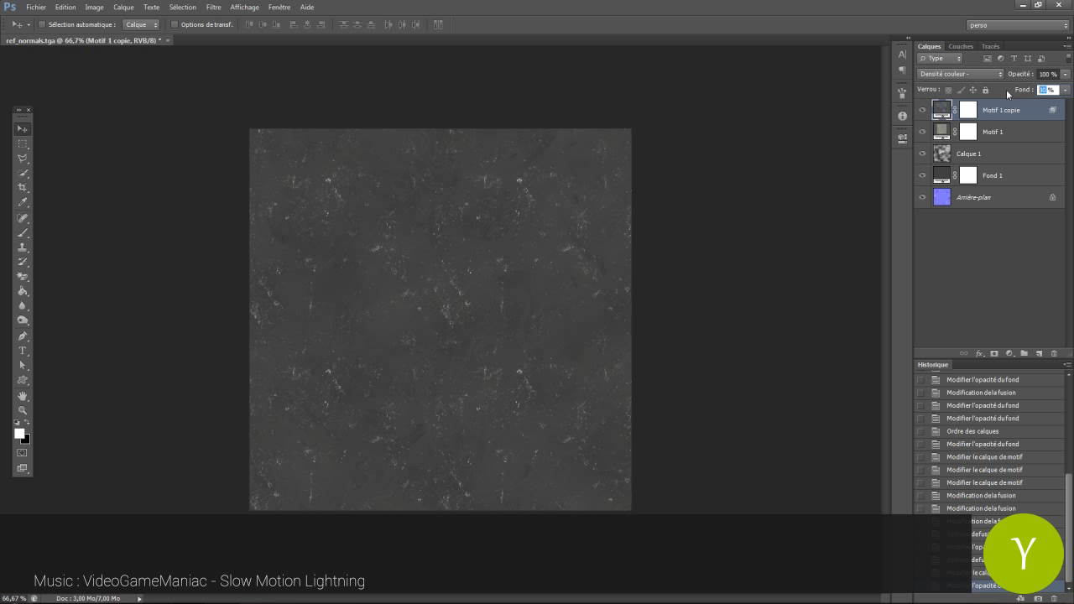
text(50)
key(Return)
Widen Motif 1 copie's Ce calque dark blending threshold to 110 / 238 in the blending options.
right_click(997, 118)
click(975, 125)
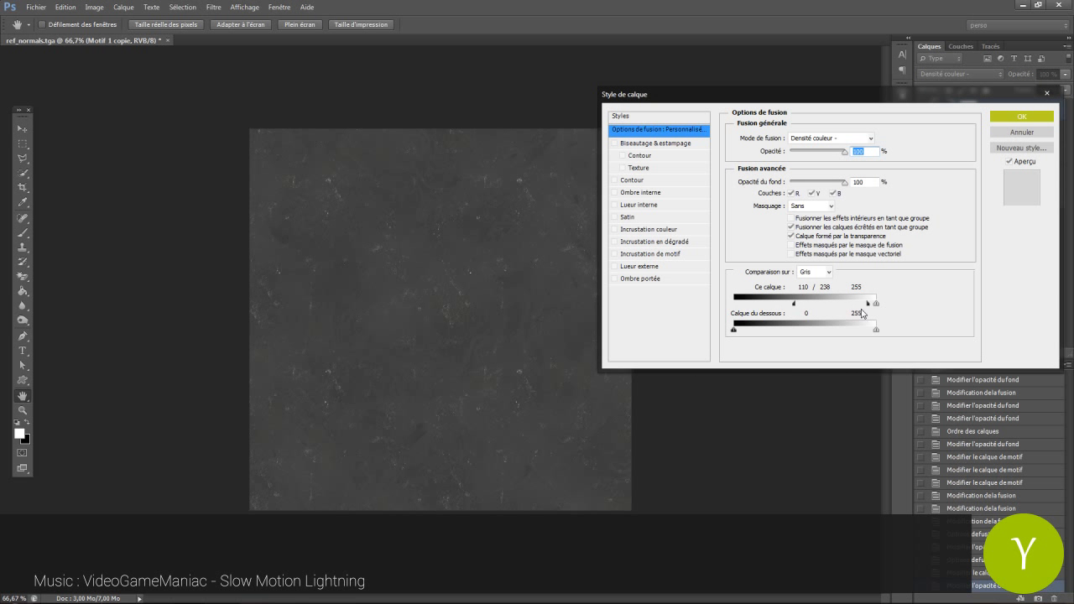
click(1021, 117)
Save the layered document in the hexa folder as ref_maps.psd.
key(ctrl+shift+s)
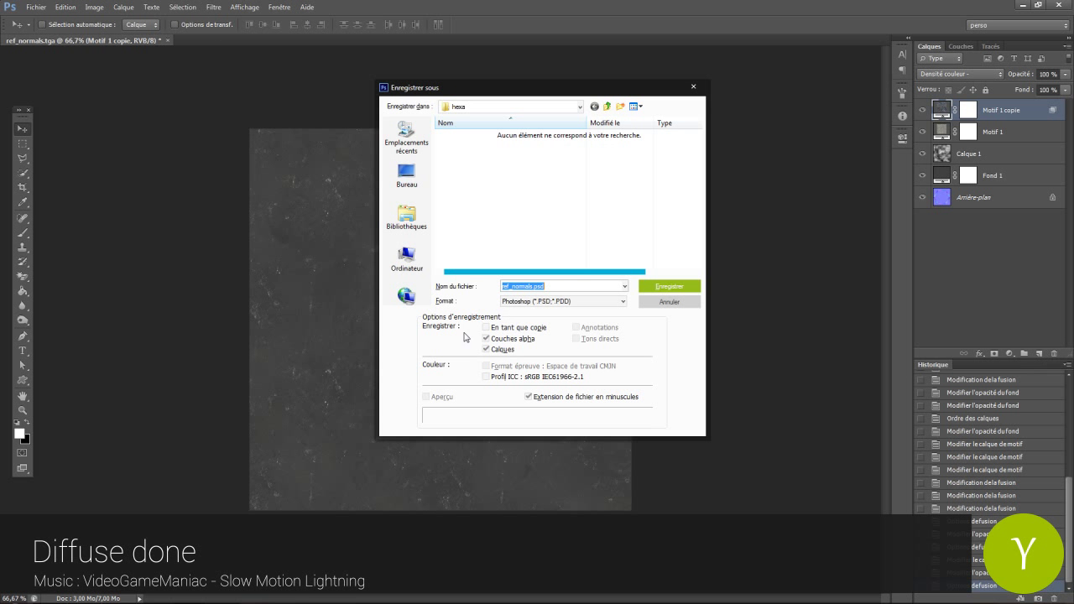
key(BackSpace)
key(BackSpace)
key(BackSpace)
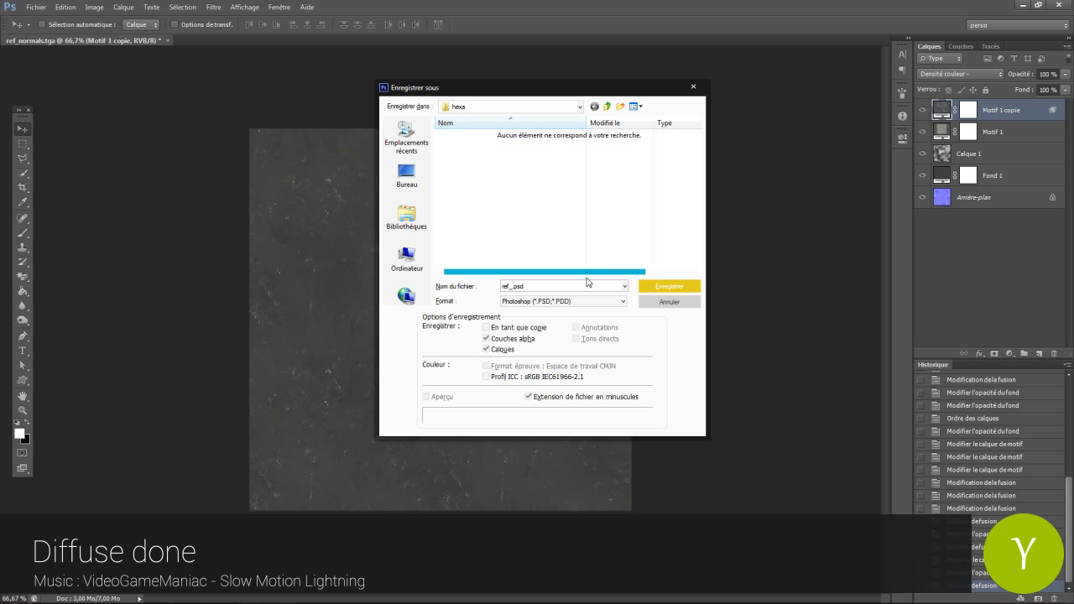
text(maps)
key(Return)
Save a Targa copy of the texture as ref_diffuse.tga, accepting the default export options.
key(ctrl+shift+s)
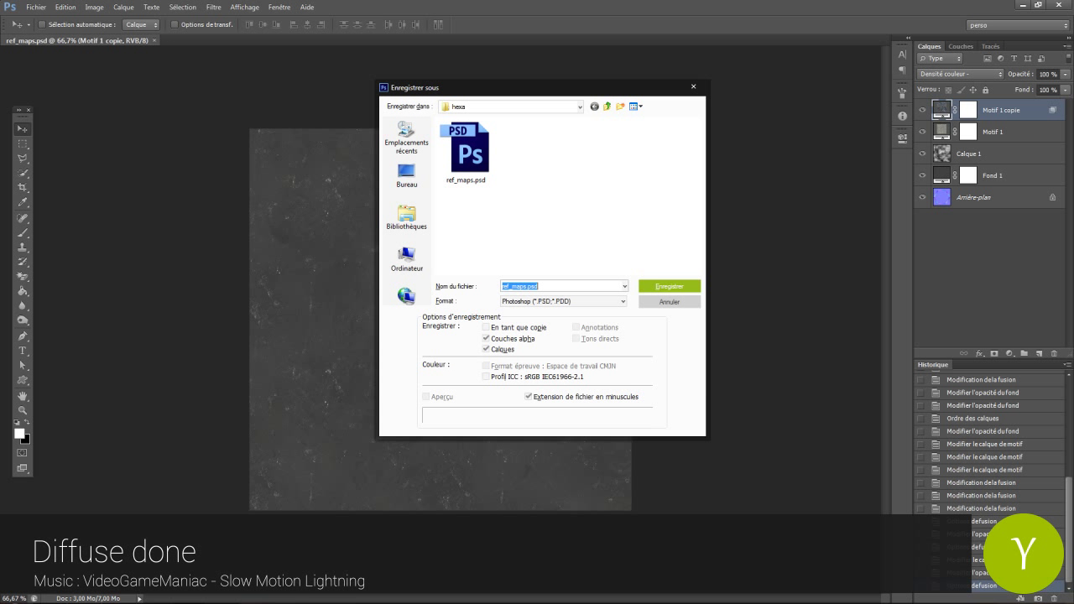
click(564, 301)
click(553, 450)
click(513, 287)
click(512, 286)
key(Delete)
key(Delete)
key(Delete)
key(Delete)
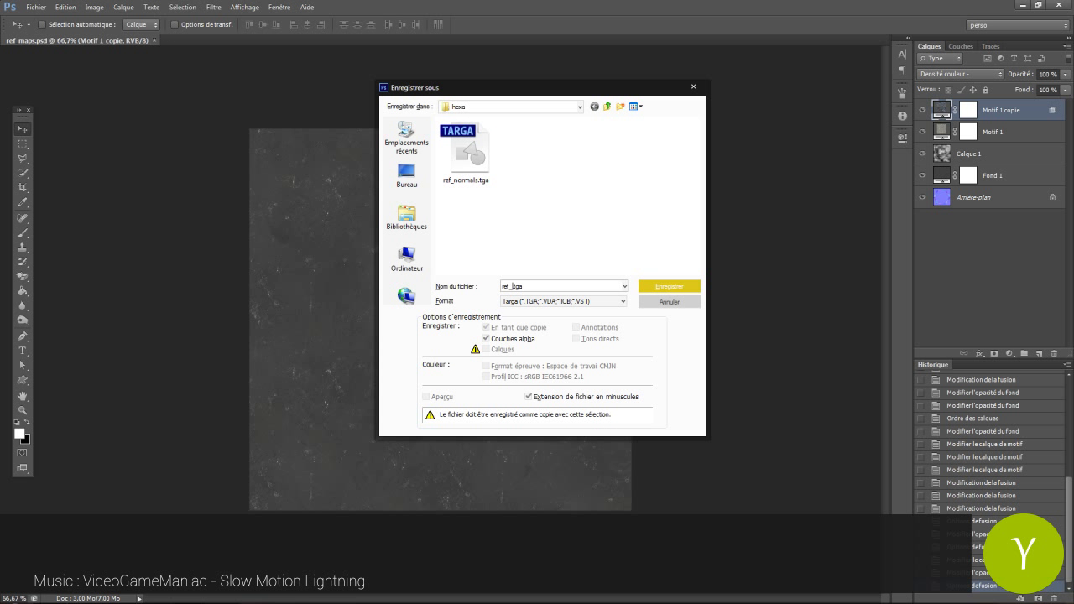
text(diffuse)
key(Return)
click(500, 208)
key(Return)
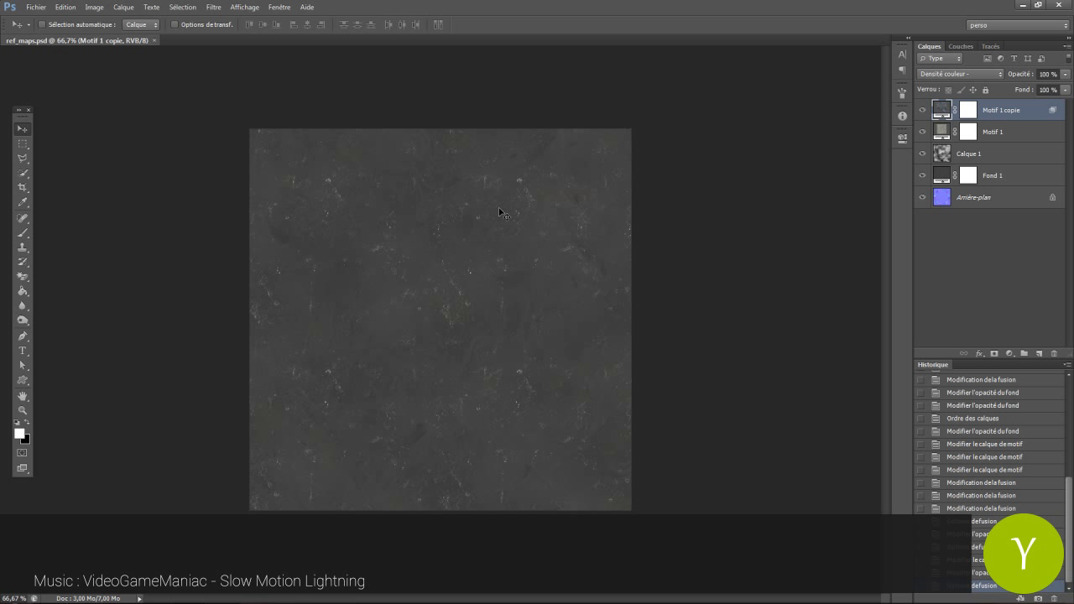
Group the four layers from Motif 1 copie down to Fond 1 and name the group diffuse.
shift+click(1002, 178)
key(ctrl+g)
double_click(970, 105)
text(diff)
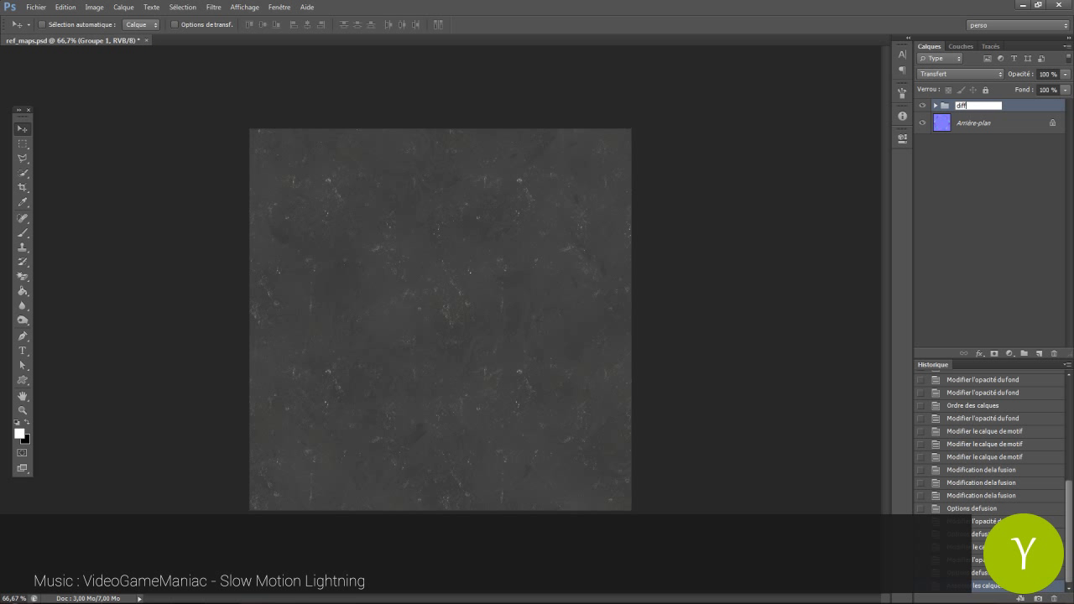
text(use)
key(Return)
Convert the normal map background layer to a smart object and move it above the diffuse group.
right_click(974, 123)
click(983, 176)
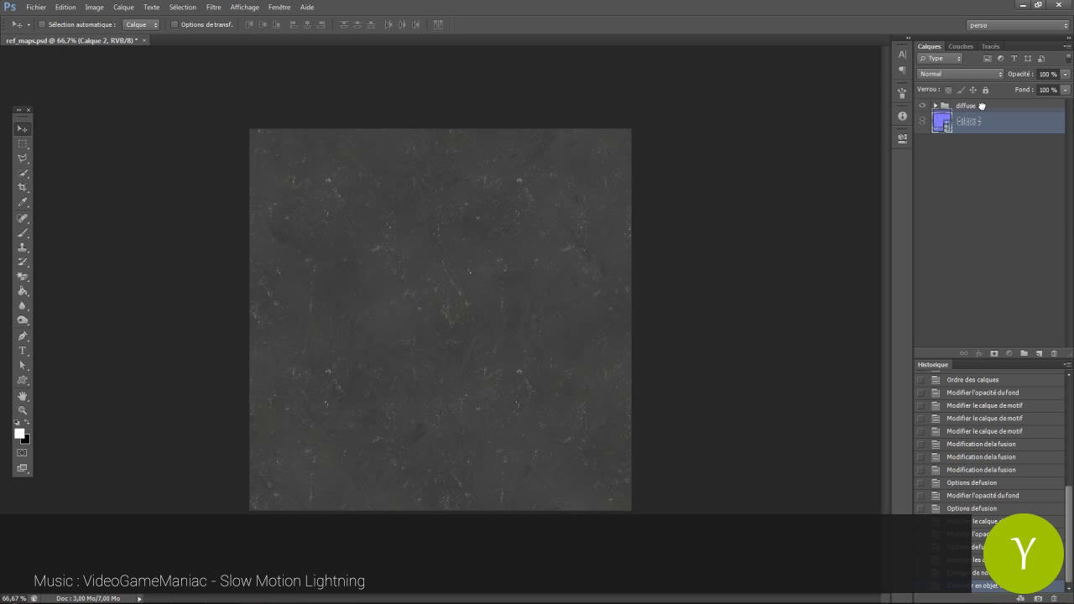
drag(980, 105, 984, 129)
Put the normal map smart object in a new group named bump.
key(ctrl+g)
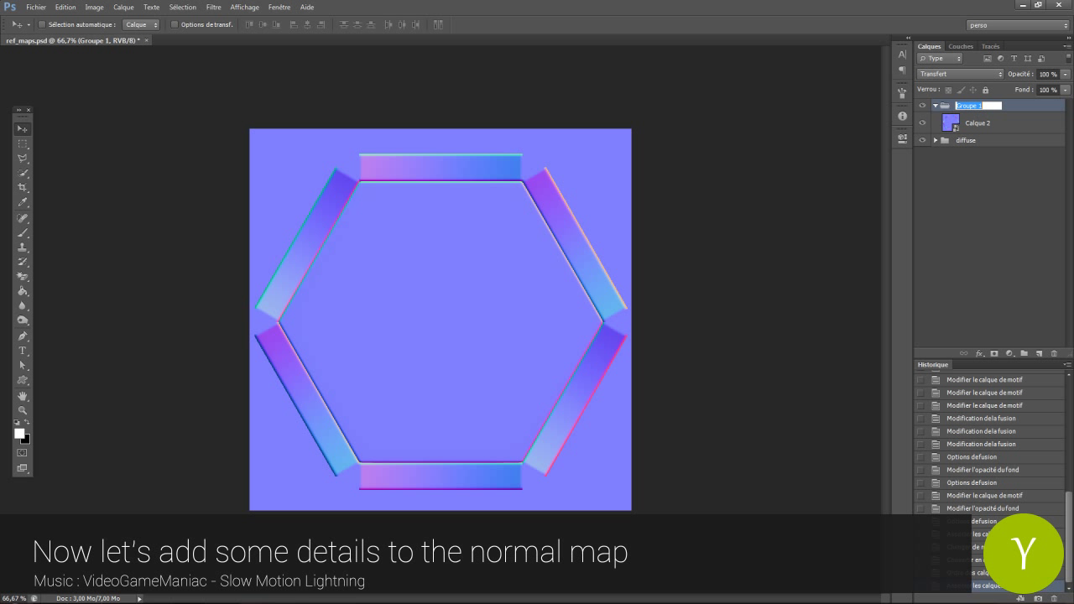
text(bump)
key(Return)
Add a neutral grey solid color fill layer with 50% brightness above Calque 2 in the bump group and hide it.
click(974, 122)
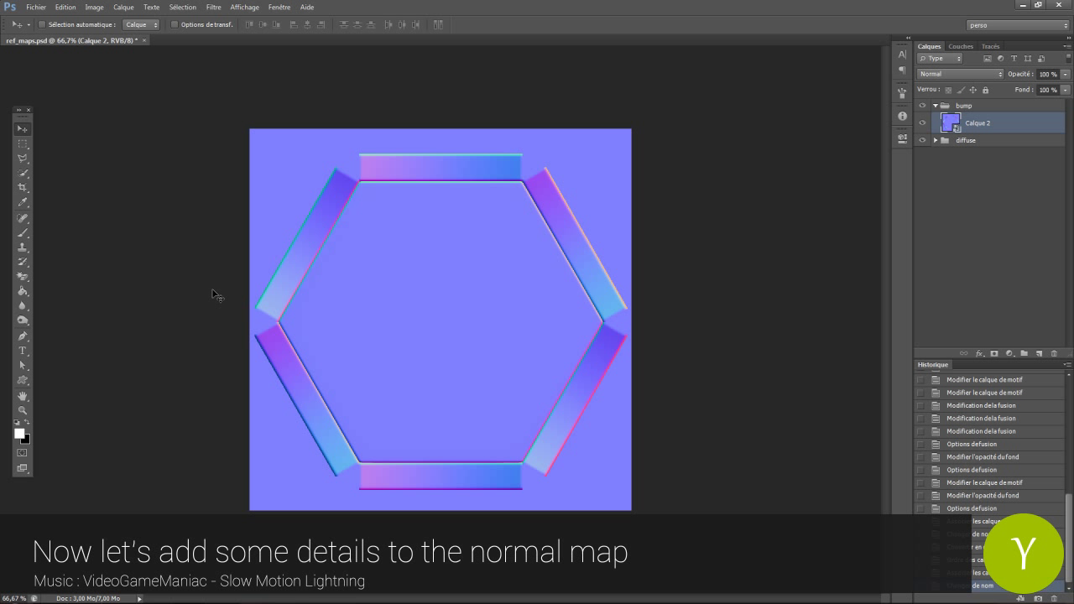
click(1010, 353)
click(939, 358)
drag(862, 461, 800, 464)
text(50)
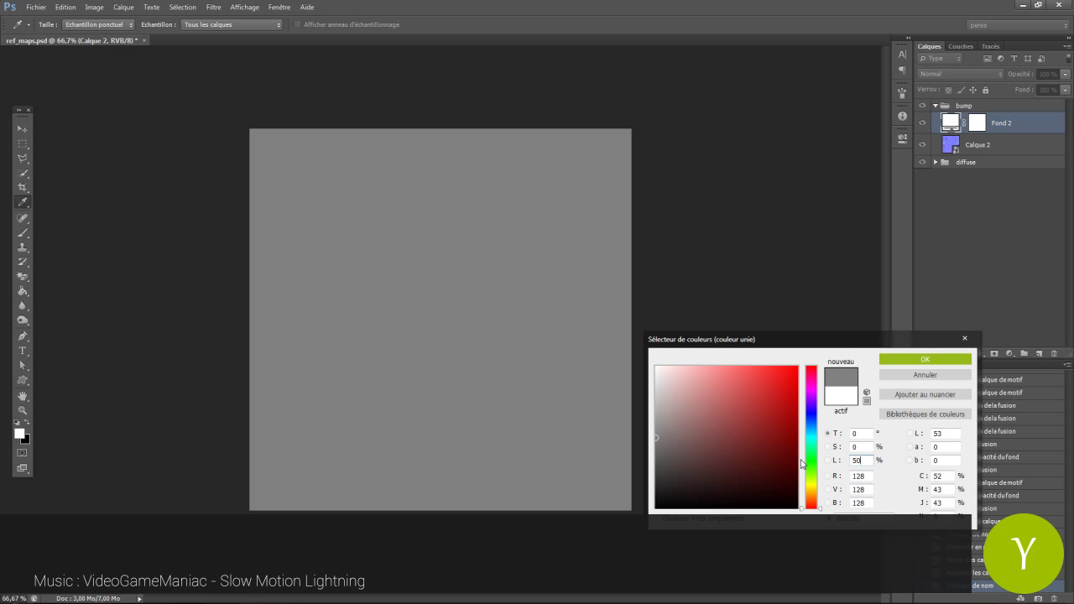
key(Return)
click(923, 125)
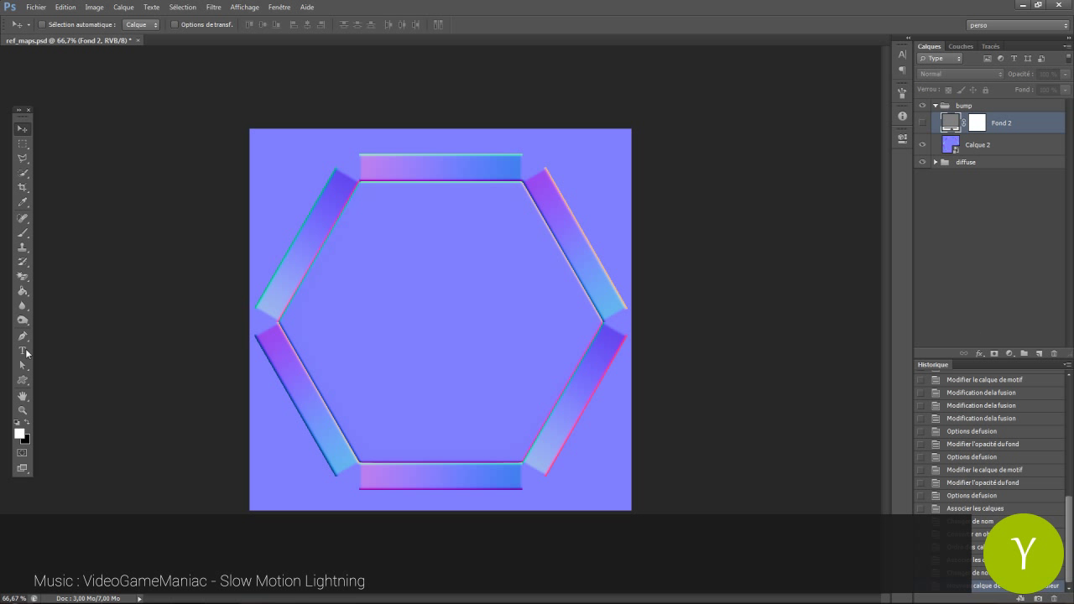
Add the centred text "sgfhzkefbs czzdf - 01250" and place it across the middle of the hexagon.
click(439, 324)
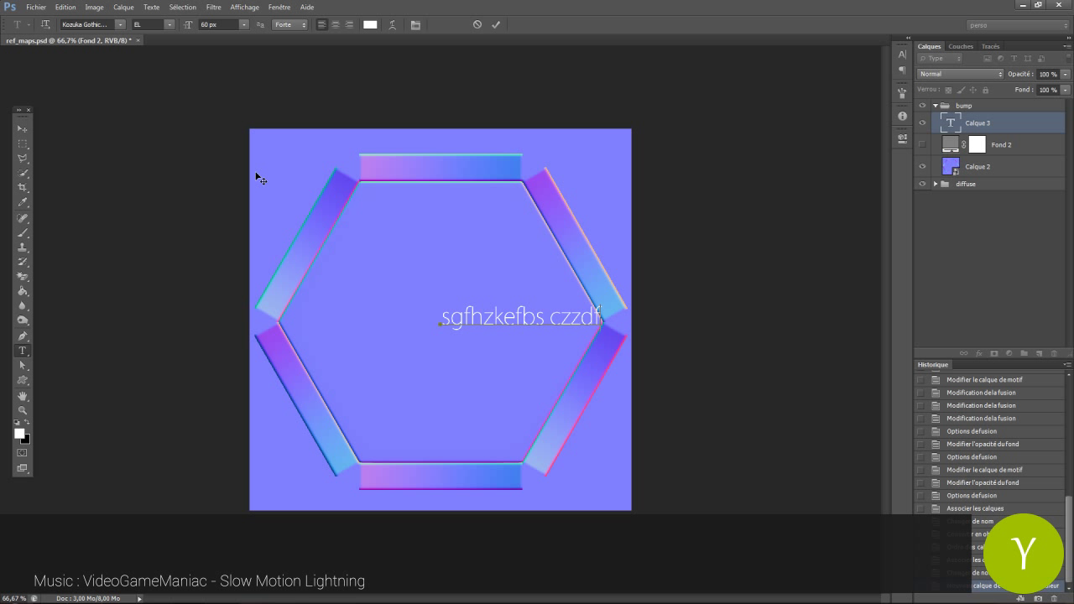
text(-01___)
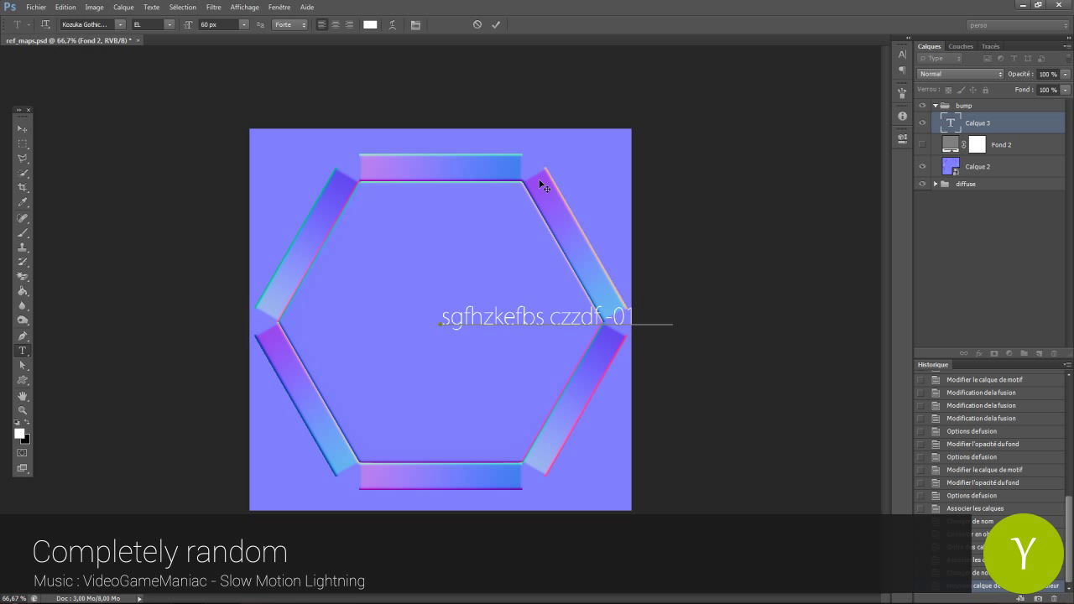
click(335, 26)
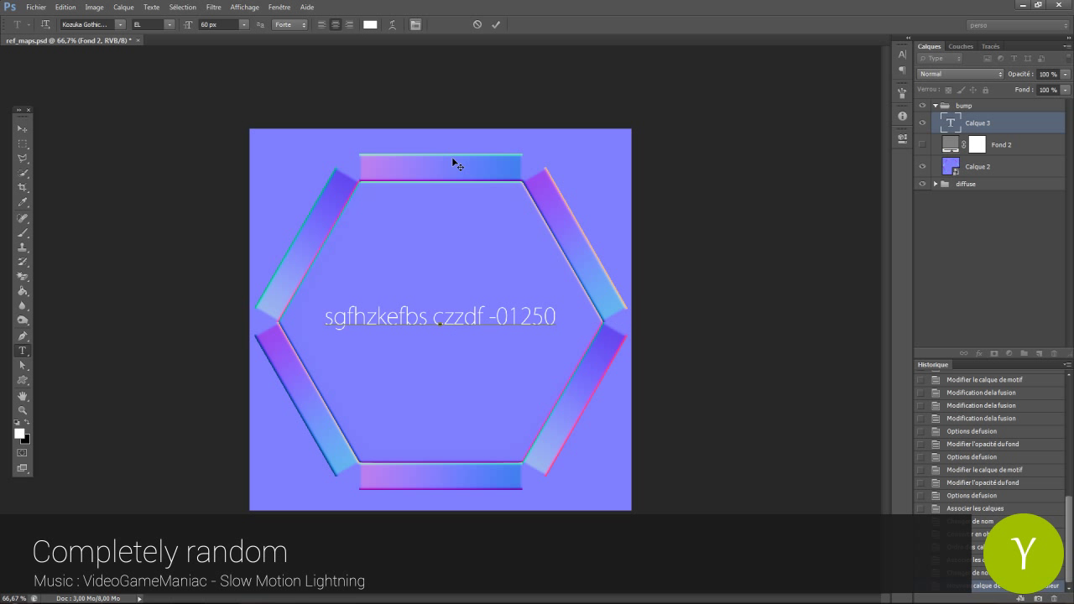
click(498, 24)
click(22, 128)
drag(498, 320, 503, 321)
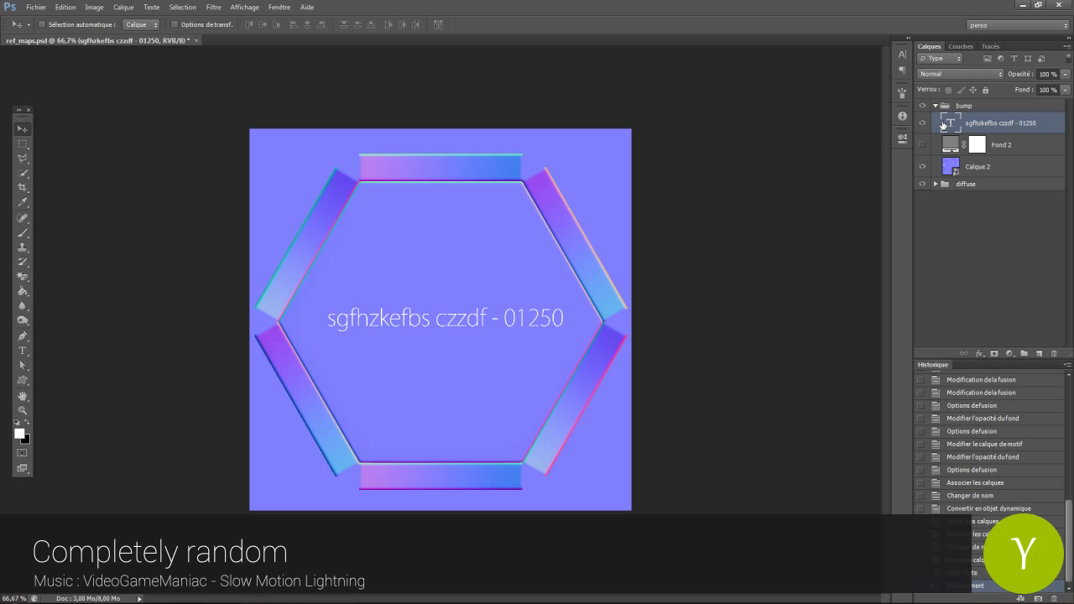
Try several fonts on the text layer and set it to Vijaya Regular.
click(902, 54)
click(803, 62)
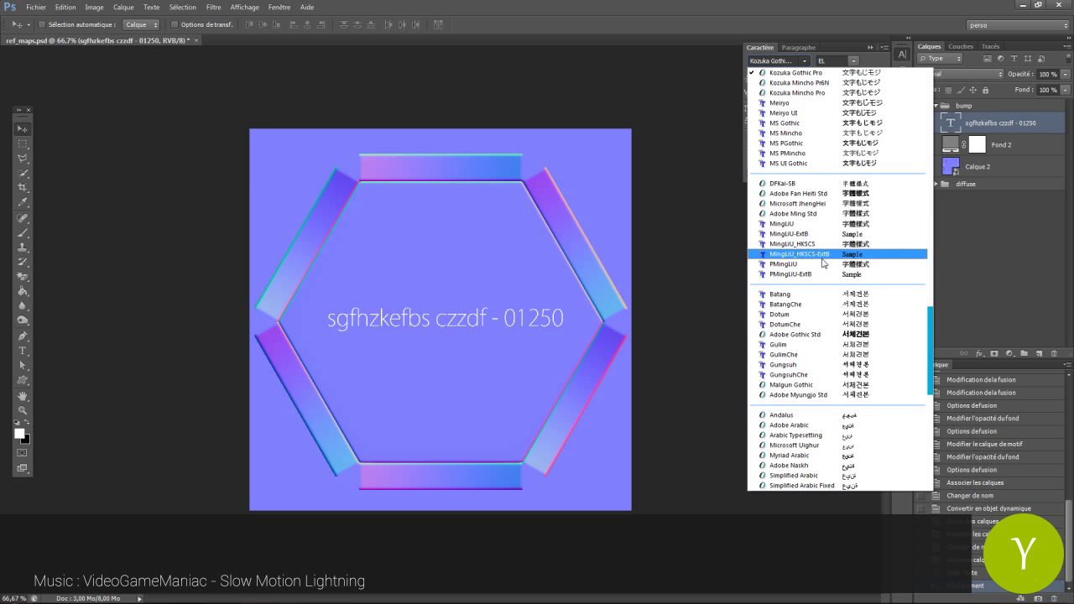
click(872, 263)
click(805, 62)
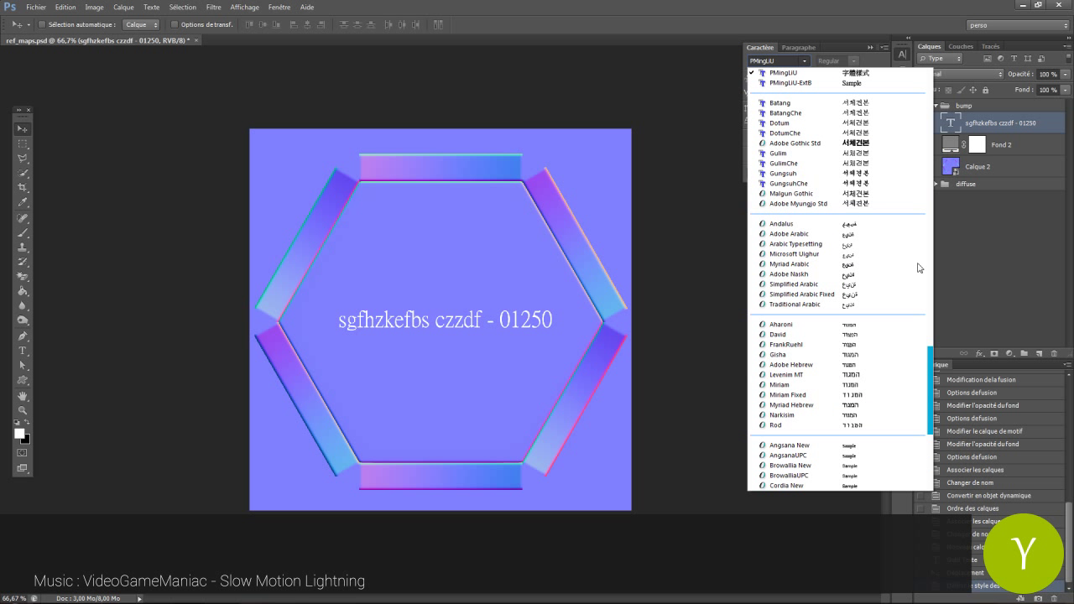
click(844, 427)
key(Up)
key(Up)
key(Up)
key(Up)
key(Up)
key(Up)
key(Up)
key(Up)
key(Up)
key(Up)
key(Up)
key(Up)
key(Up)
key(Up)
key(Up)
key(Up)
key(Up)
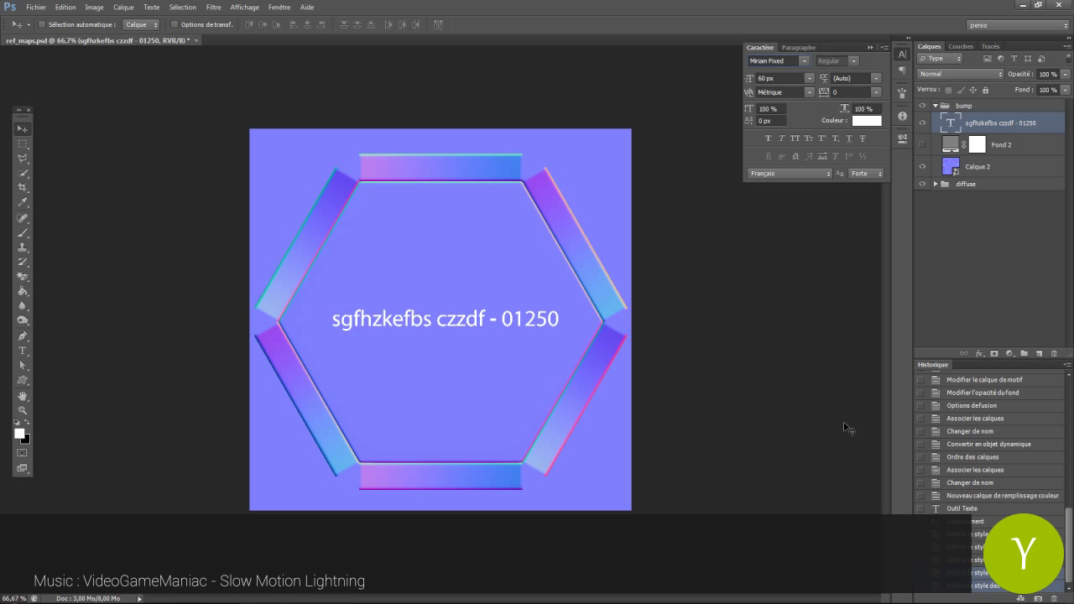
key(Up)
key(Up)
key(Up)
key(Up)
key(Up)
key(Up)
key(Up)
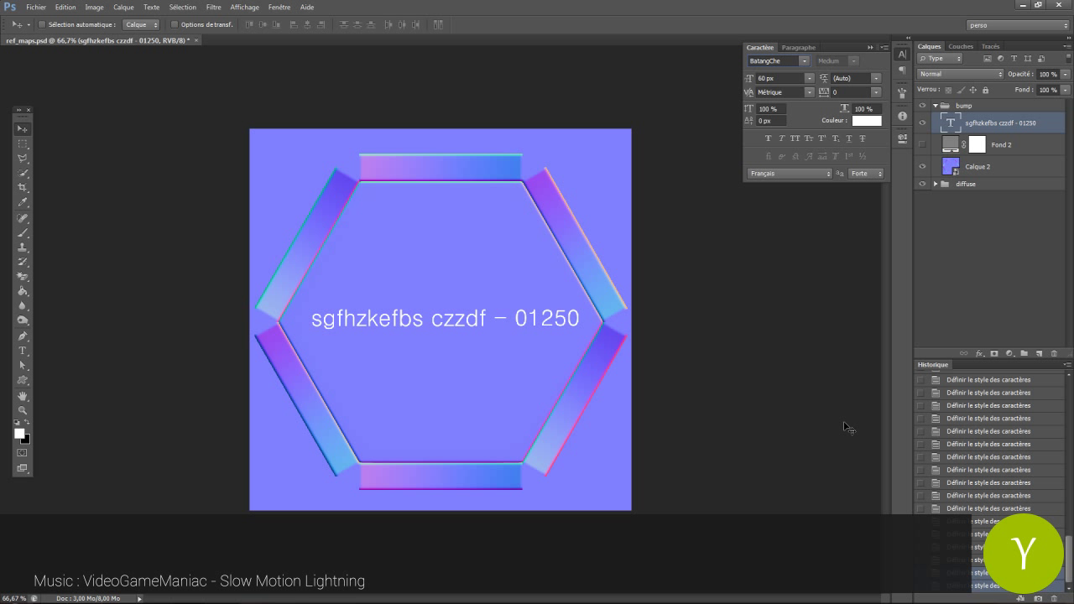
key(Up)
key(Up)
key(Up)
key(Up)
key(Up)
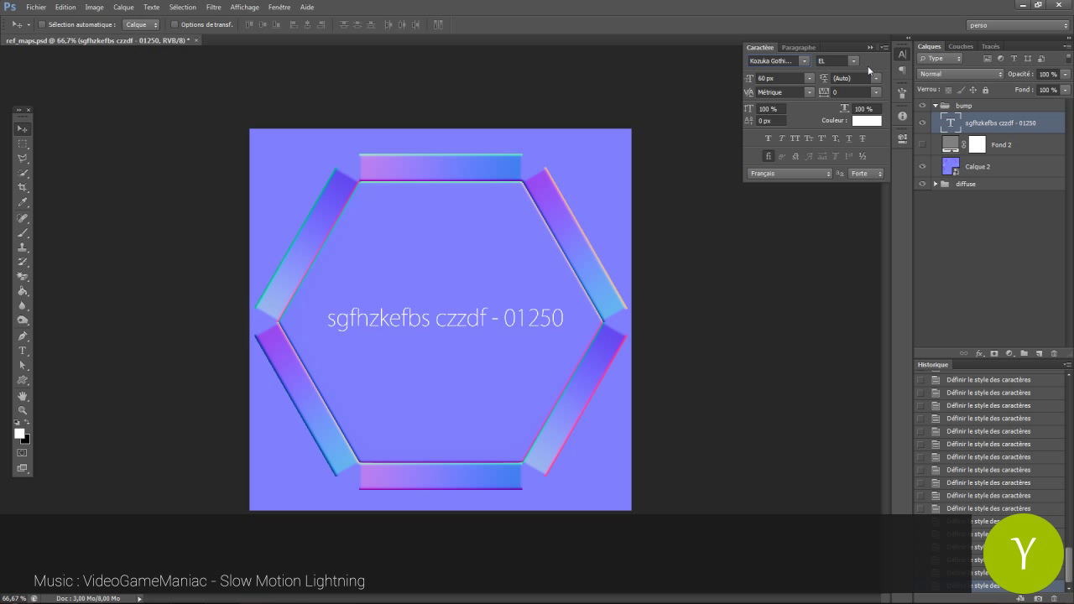
key(Up)
key(Up)
key(Up)
key(Up)
key(Up)
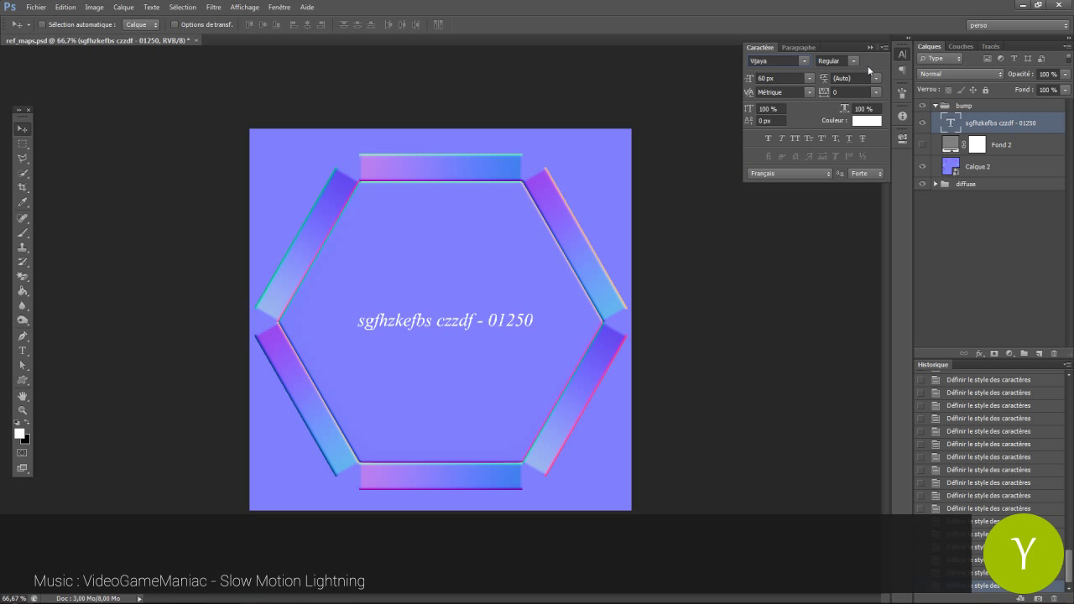
Try all caps and faux bold on the text, keep only faux italic, and set anti-aliasing to Nette.
click(793, 140)
click(767, 140)
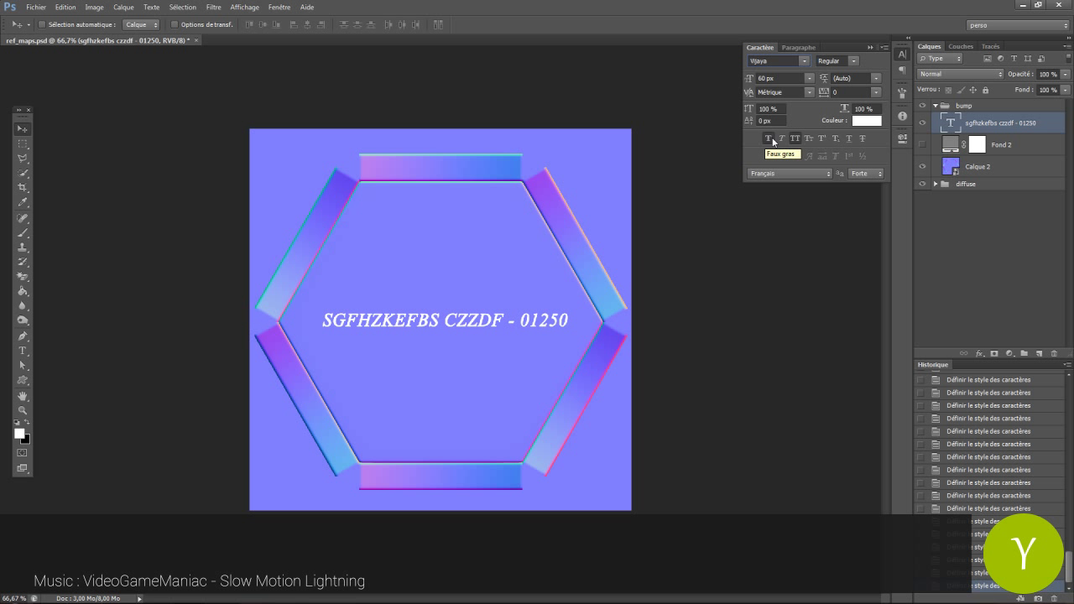
click(796, 140)
click(782, 138)
click(769, 141)
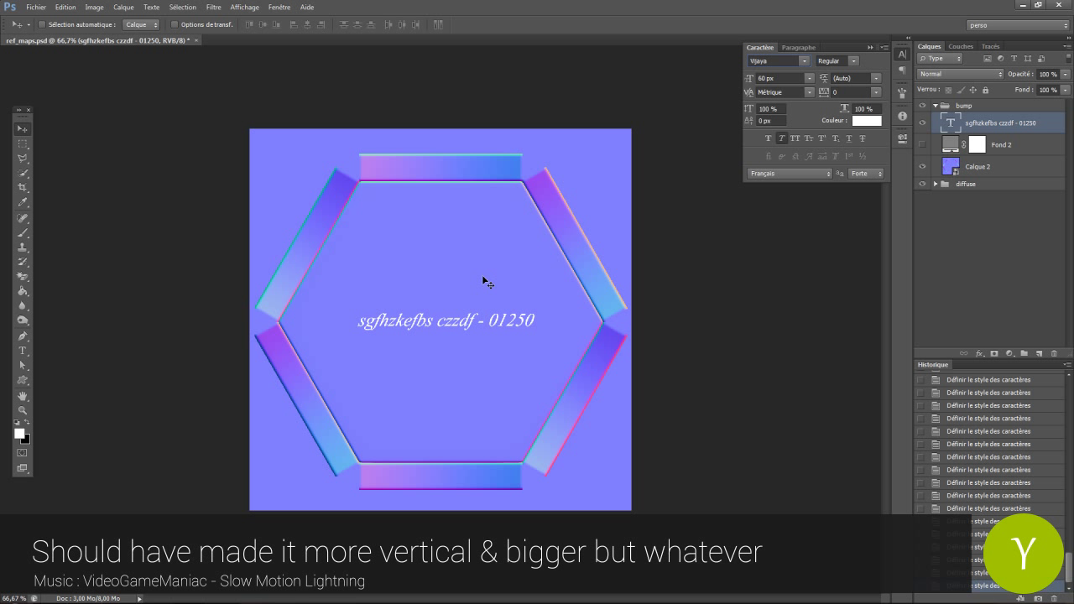
click(867, 173)
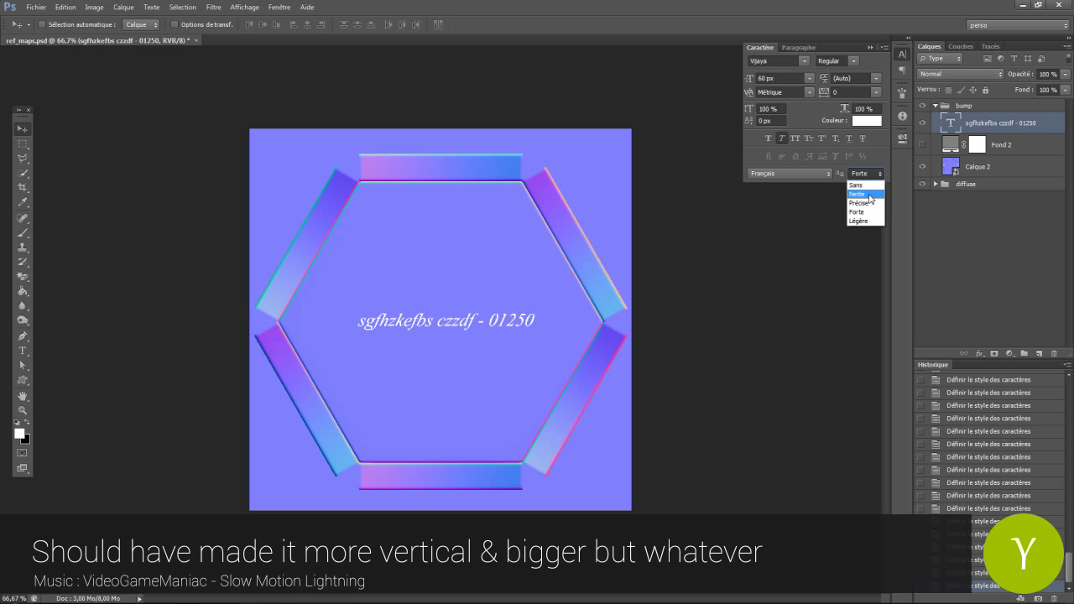
click(865, 192)
click(902, 56)
Nudge the text slightly to the left within the hexagon and set its color to black.
alt+scroll(453, 307, up, 1)
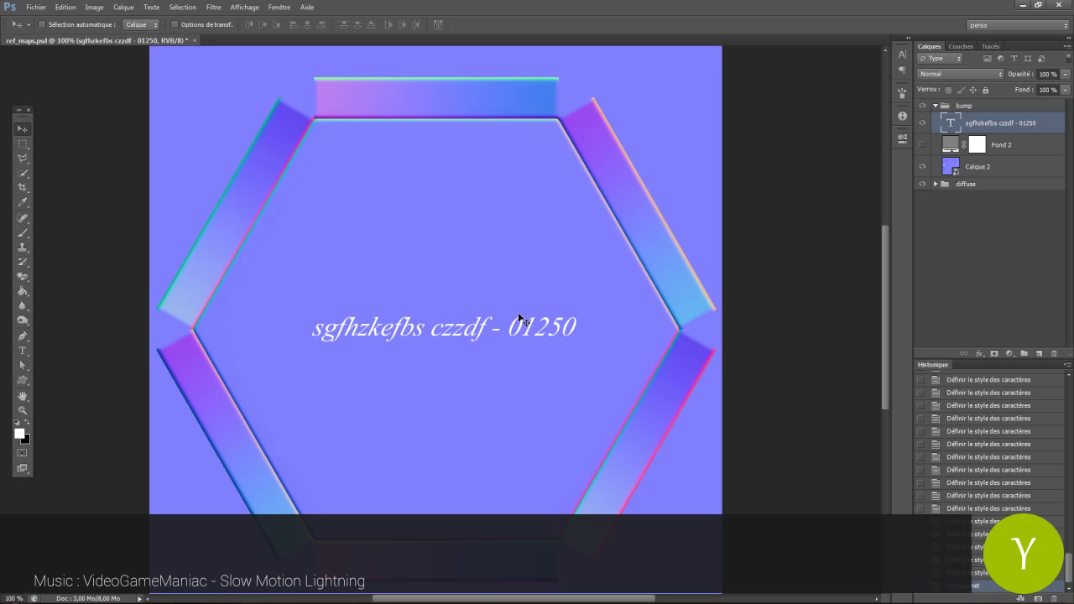
mouse_move(537, 309)
mouse_down()
mouse_move(500, 308)
mouse_move(532, 308)
mouse_up()
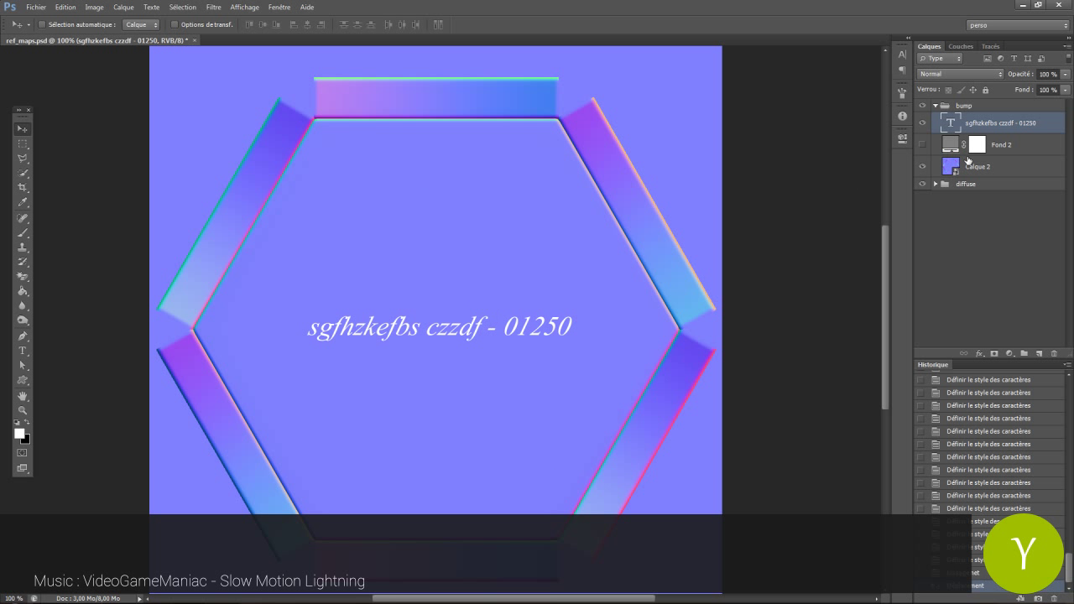
double_click(949, 122)
click(370, 24)
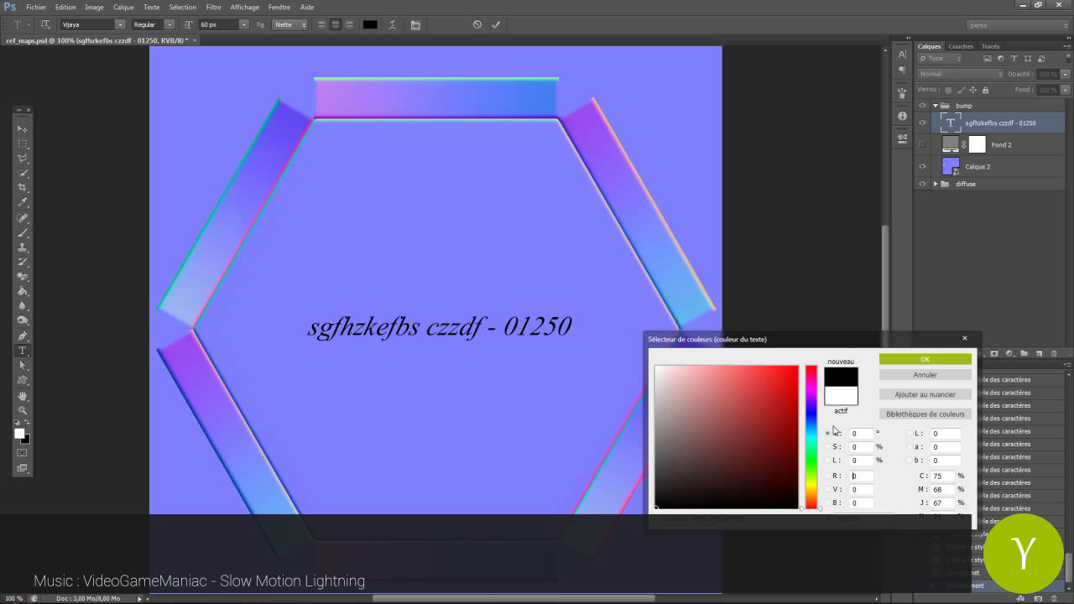
click(921, 361)
Show the Fond 2 fill layer and set its color to white.
click(1005, 145)
click(923, 145)
double_click(950, 145)
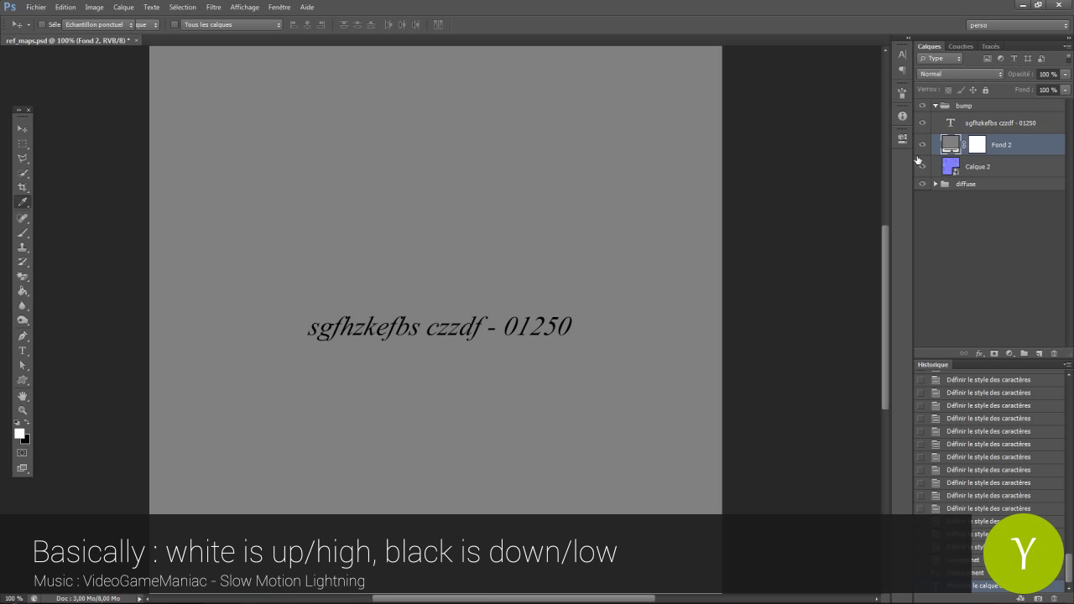
drag(677, 389, 590, 305)
click(940, 360)
Duplicate the text layer and Fond 2 together and merge the copies into a single layer.
ctrl+click(1004, 127)
key(ctrl+j)
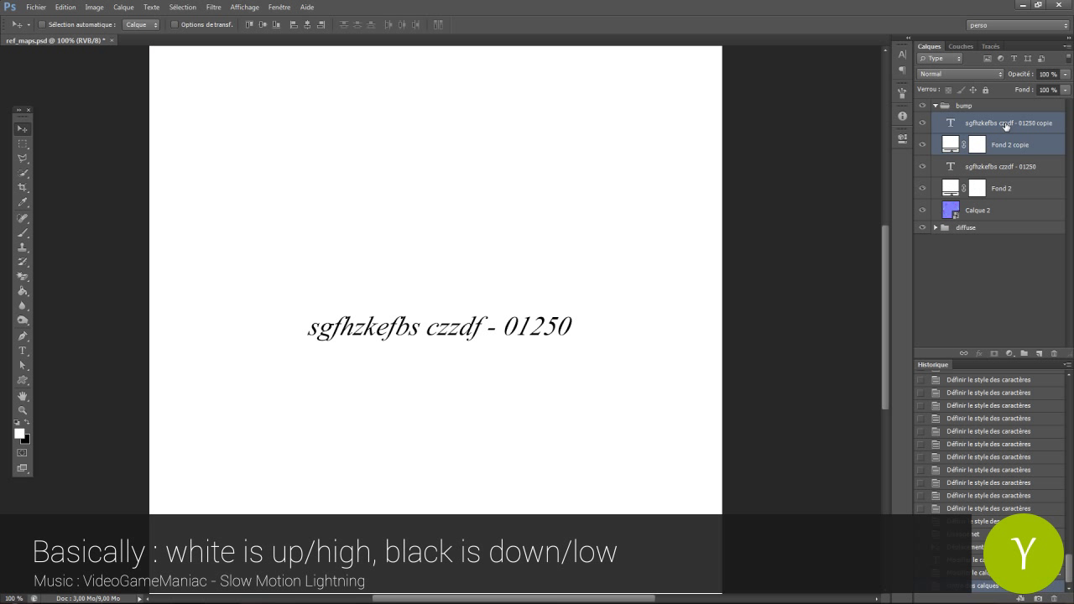
key(ctrl+e)
alt+click(970, 156)
Convert the merged text layer to a normal map with xNormal's Height2Normals filter, using the 5X5 method.
click(213, 6)
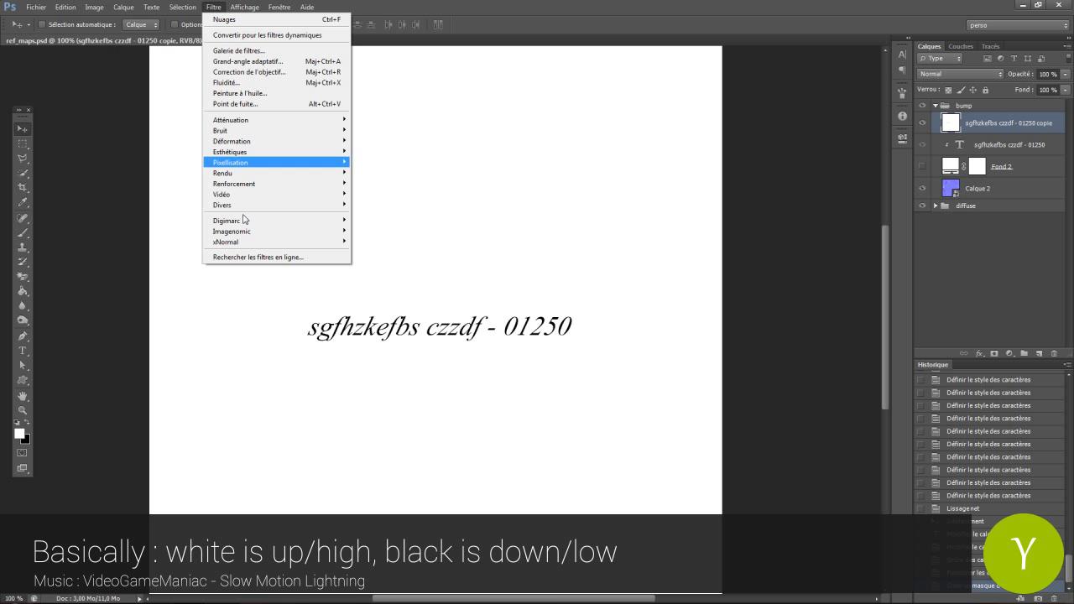
mouse_move(280, 241)
click(383, 250)
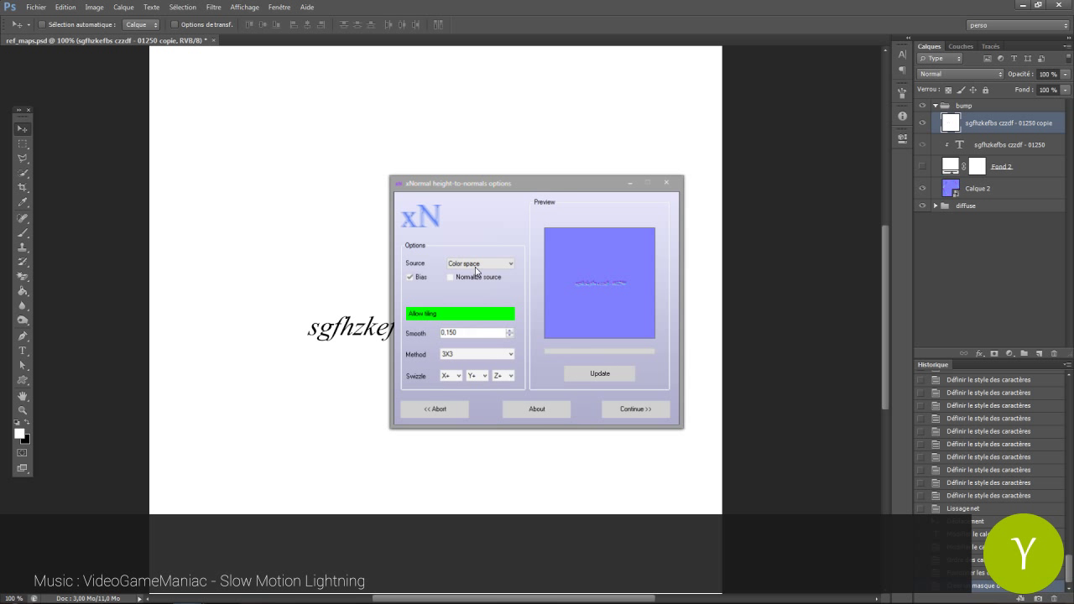
click(476, 354)
click(469, 368)
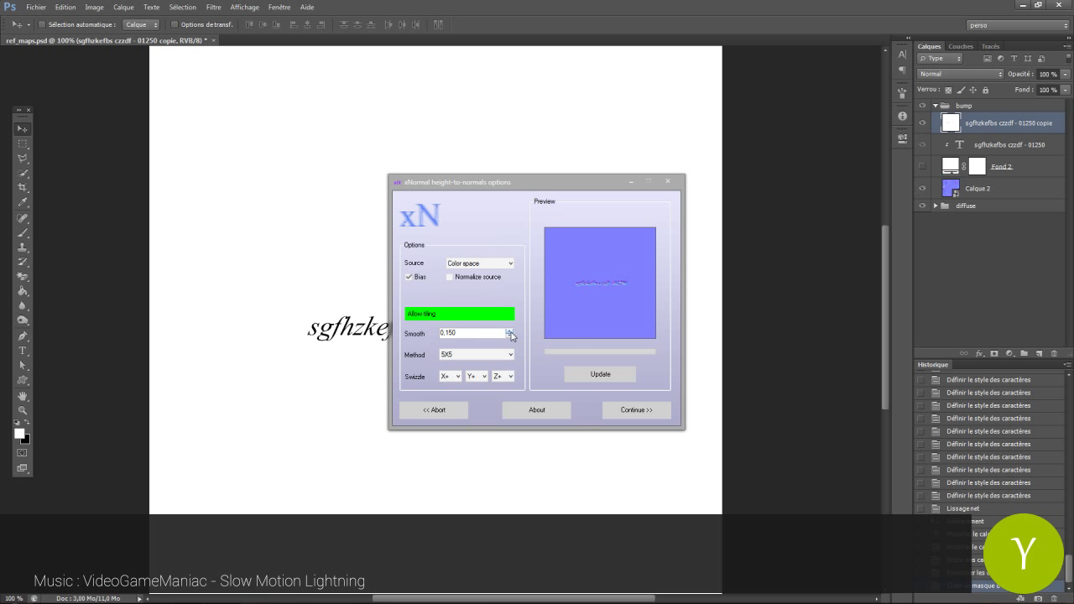
click(627, 410)
Move the text normal map layer directly above Calque 2 and clip it to that layer.
drag(987, 167, 986, 179)
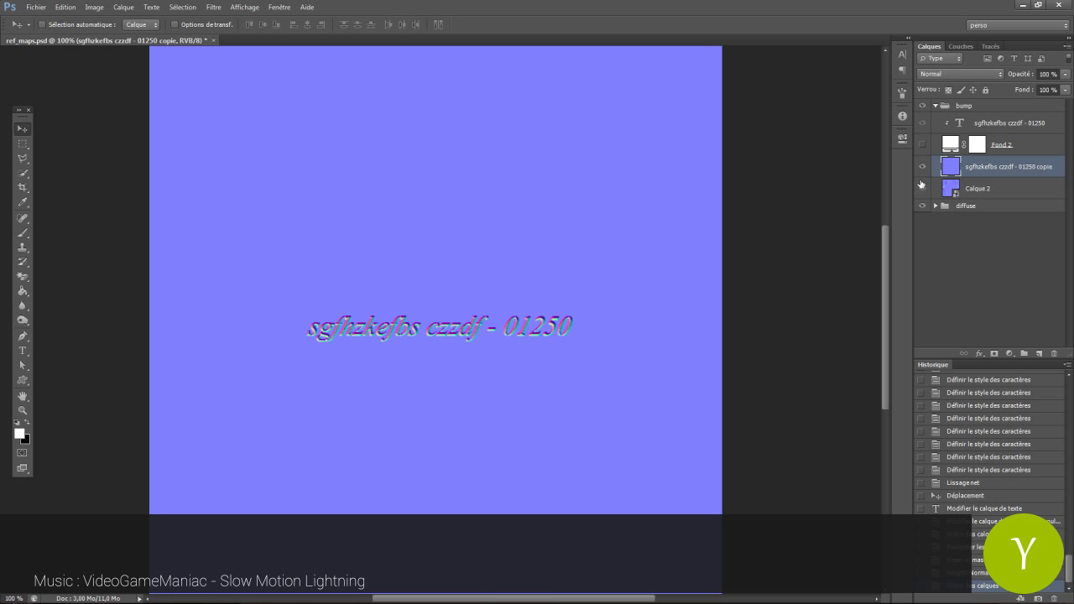
click(922, 171)
alt+click(1000, 177)
click(920, 167)
Set the text normal map layer's blend mode to Incrustation and apply a high-pass filter with a 25-pixel radius.
click(959, 74)
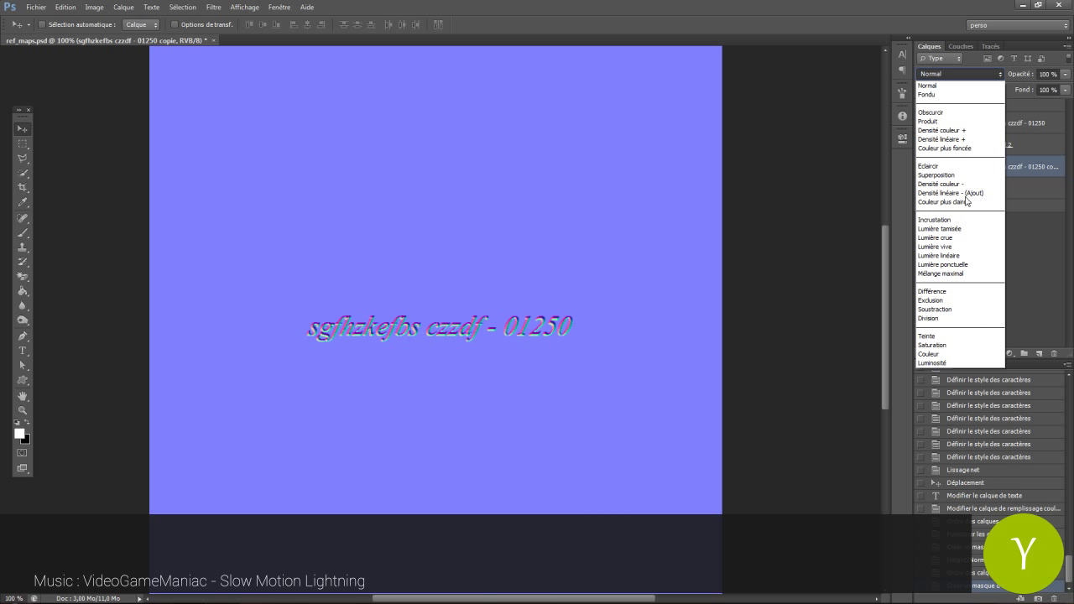
click(957, 222)
click(213, 7)
mouse_move(252, 240)
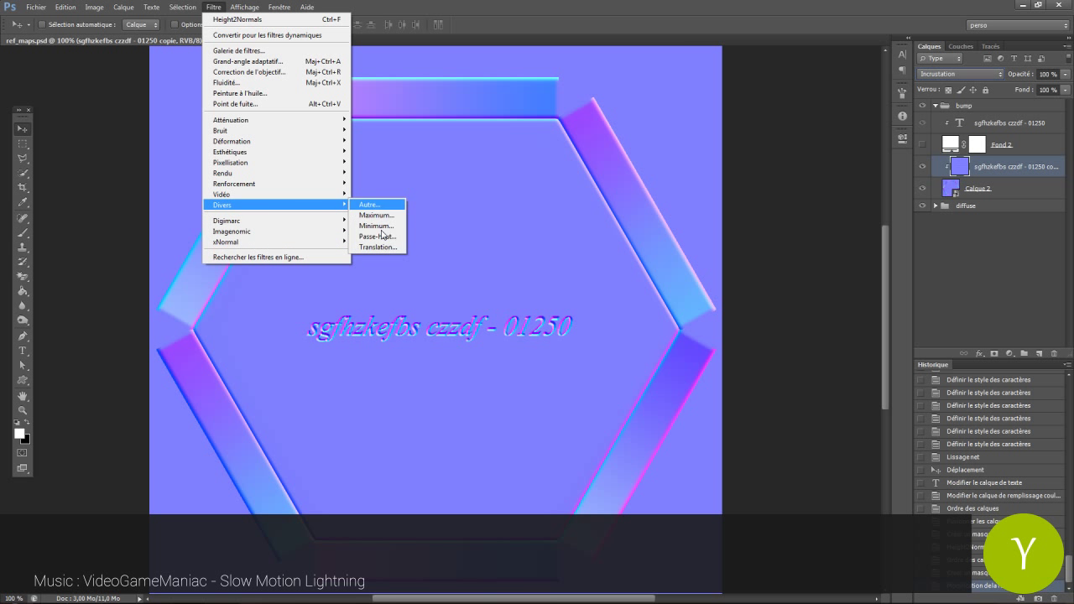
click(377, 204)
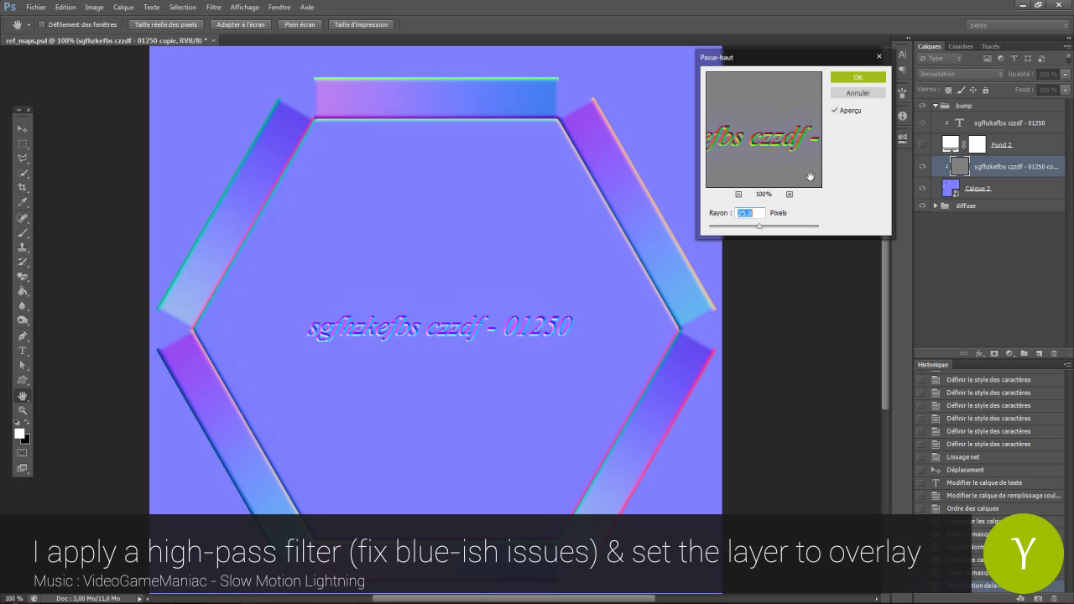
key(Return)
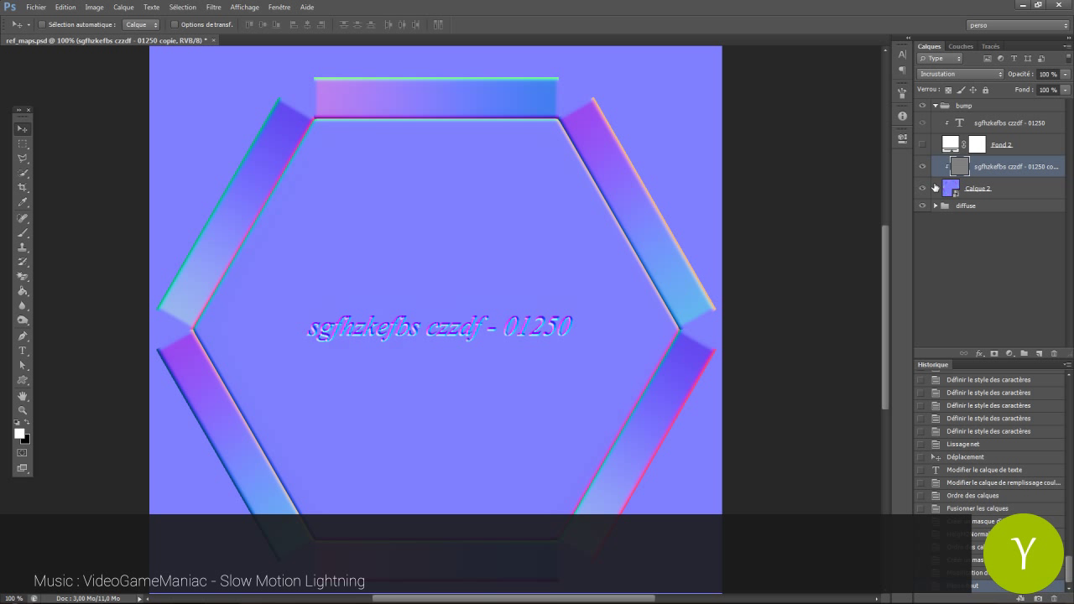
Save the detailed normal map as a 24-bit Targa file, overwriting ref_normals.tga.
alt+scroll(525, 226, down, 1)
key(ctrl+shift+s)
click(532, 303)
click(575, 429)
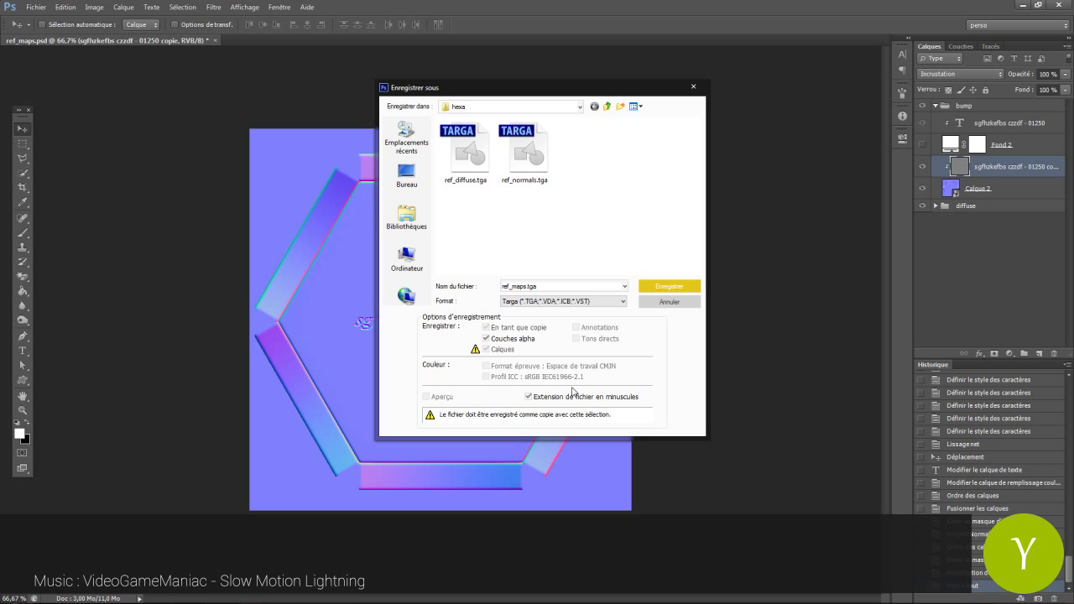
double_click(545, 172)
click(506, 230)
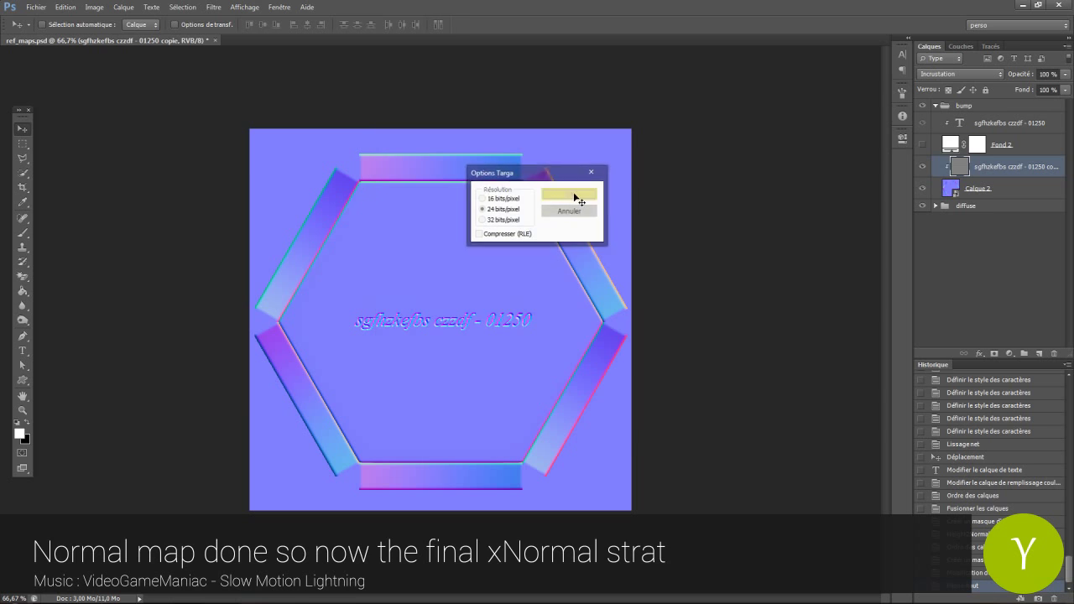
click(574, 197)
Close the ref_maps.psd document, clear the open windows away and switch to xNormal.
key(ctrl+w)
click(1022, 5)
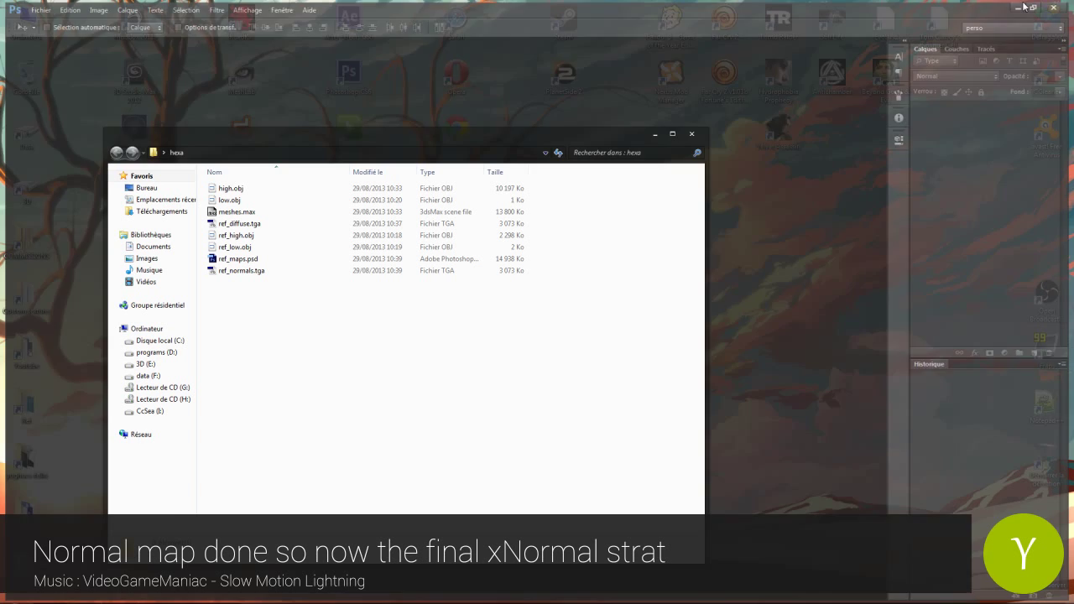
click(655, 135)
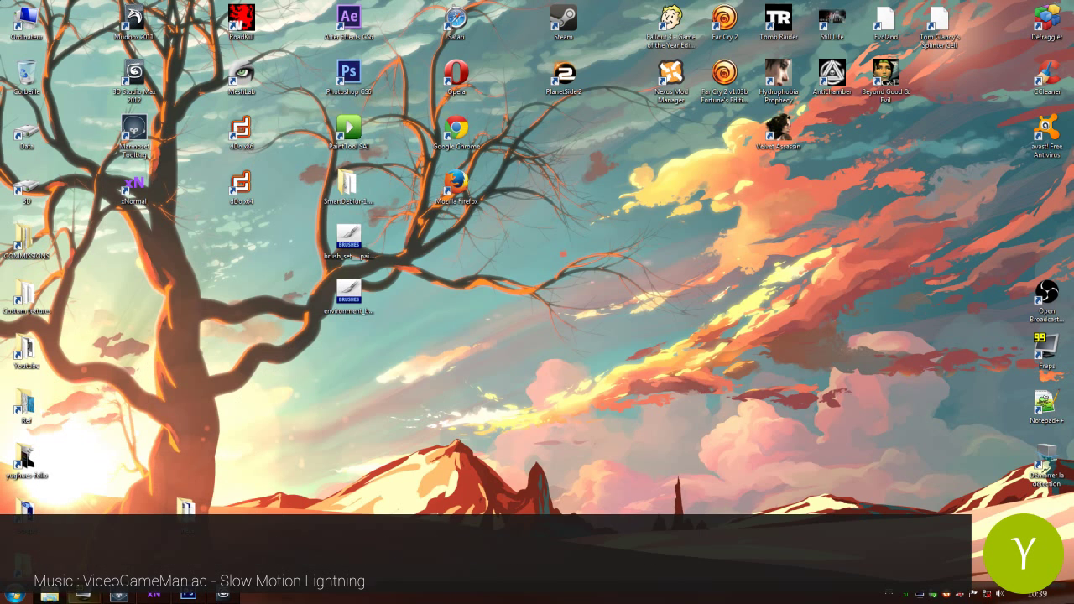
click(155, 598)
Set the baking options to 2048 × 2048 and 1x antialiasing, and add the height, base texture and ambient occlusion maps.
click(471, 206)
click(459, 267)
click(509, 206)
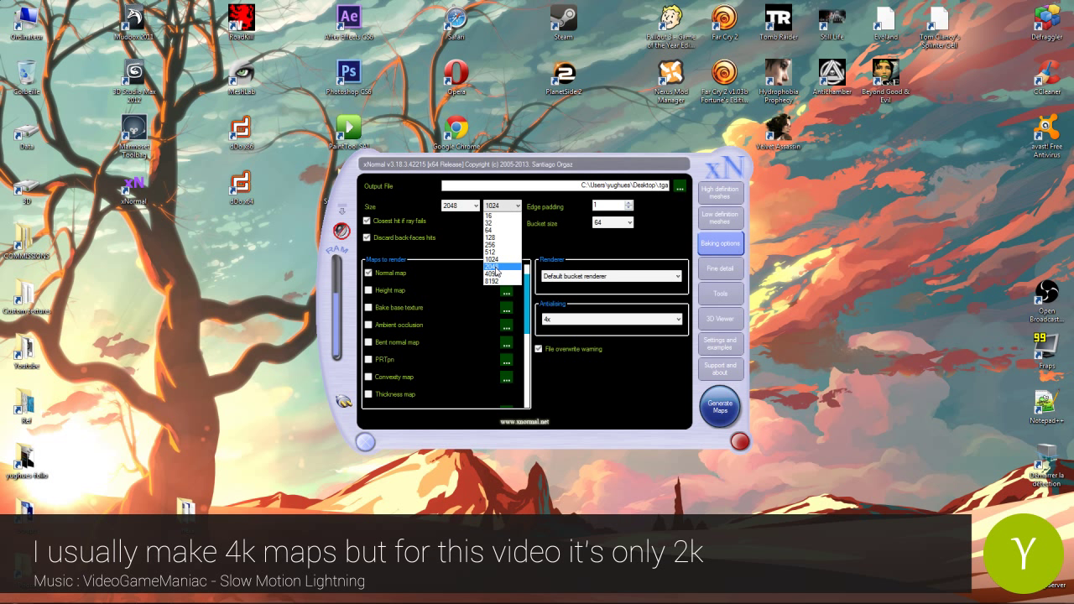
click(496, 270)
click(560, 322)
click(558, 329)
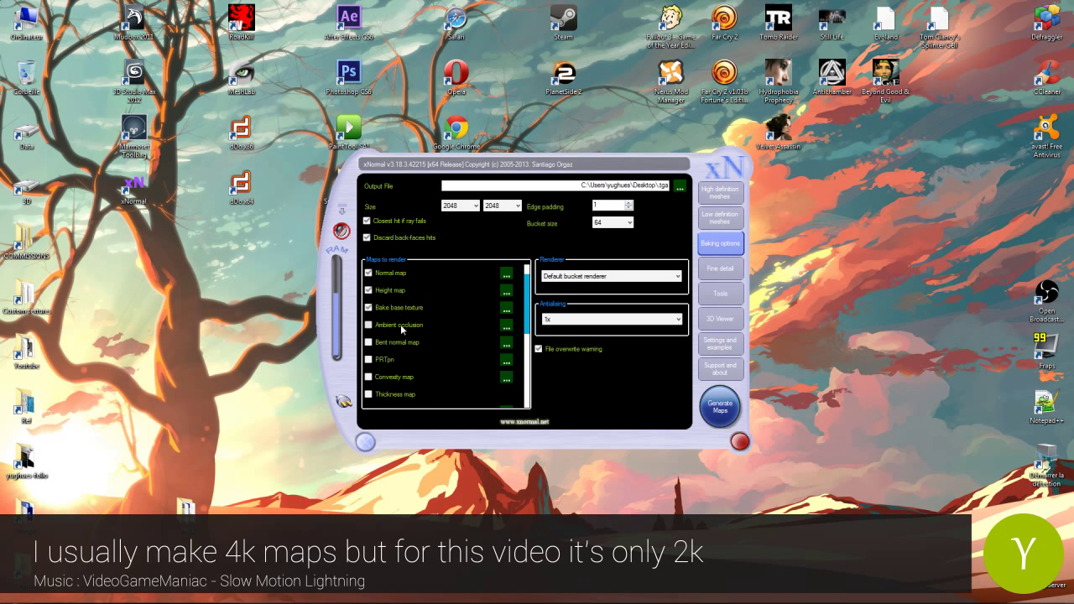
scroll(506, 344, down, 1)
scroll(529, 294, up, 1)
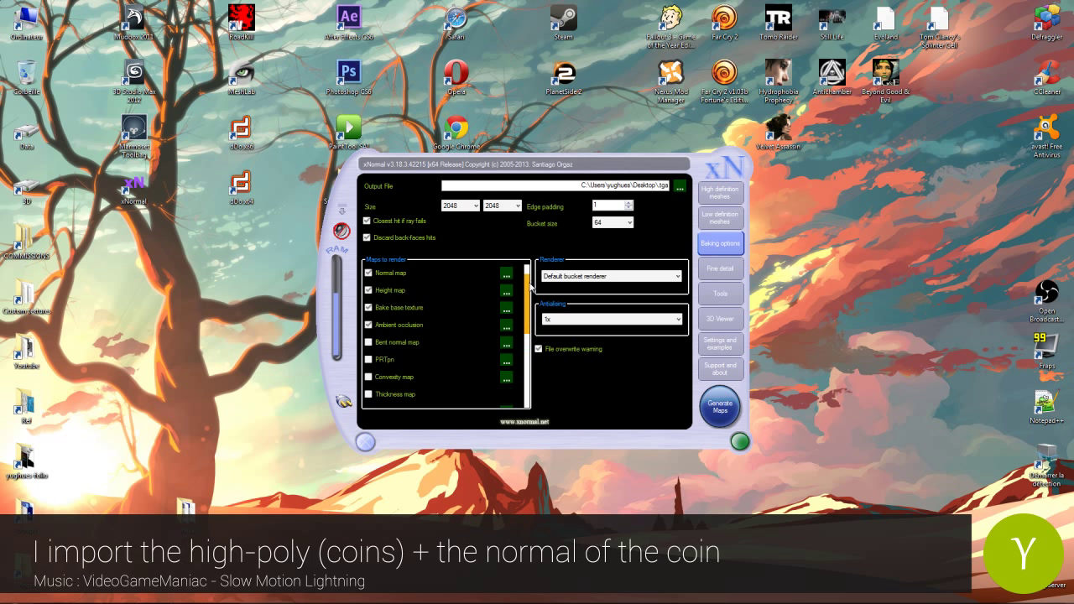
Clear the high definition mesh list and add high.obj from the hexa folder.
click(716, 193)
click(564, 396)
right_click(508, 202)
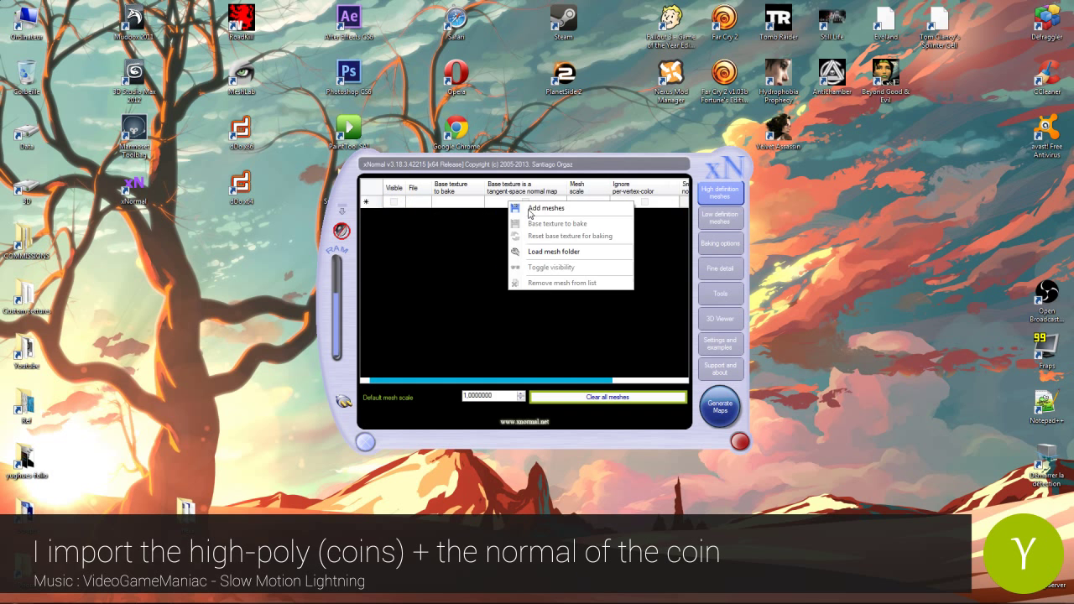
click(528, 211)
double_click(447, 213)
Assign ref_normals.tga as the base texture to bake for the high.obj mesh.
right_click(560, 204)
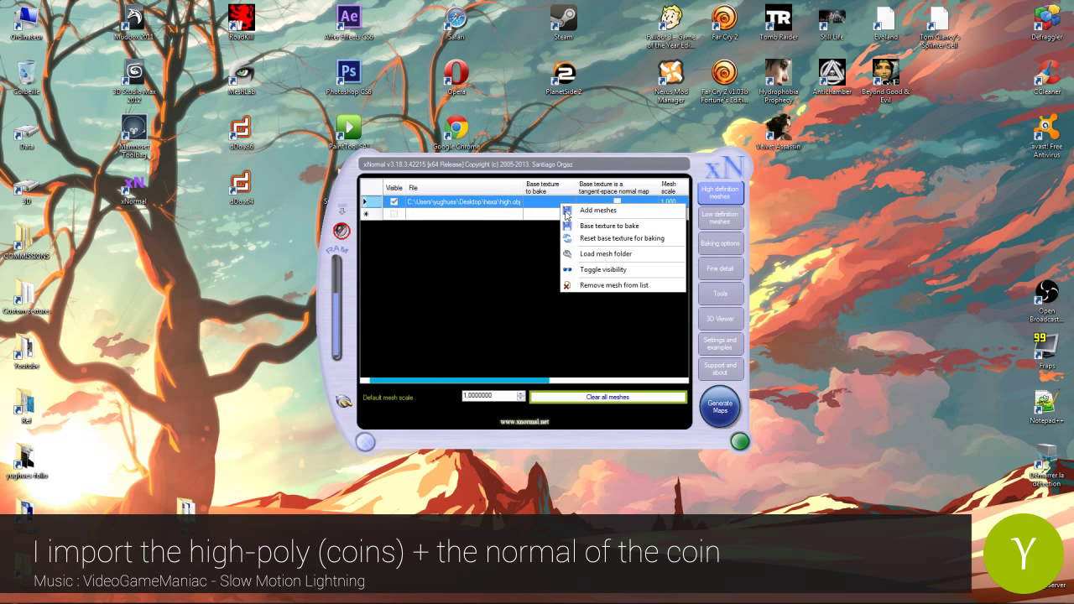
click(609, 226)
double_click(506, 206)
drag(521, 381, 555, 381)
Load low.obj as the low definition mesh and set its maximum frontal ray distance to 100.
click(707, 219)
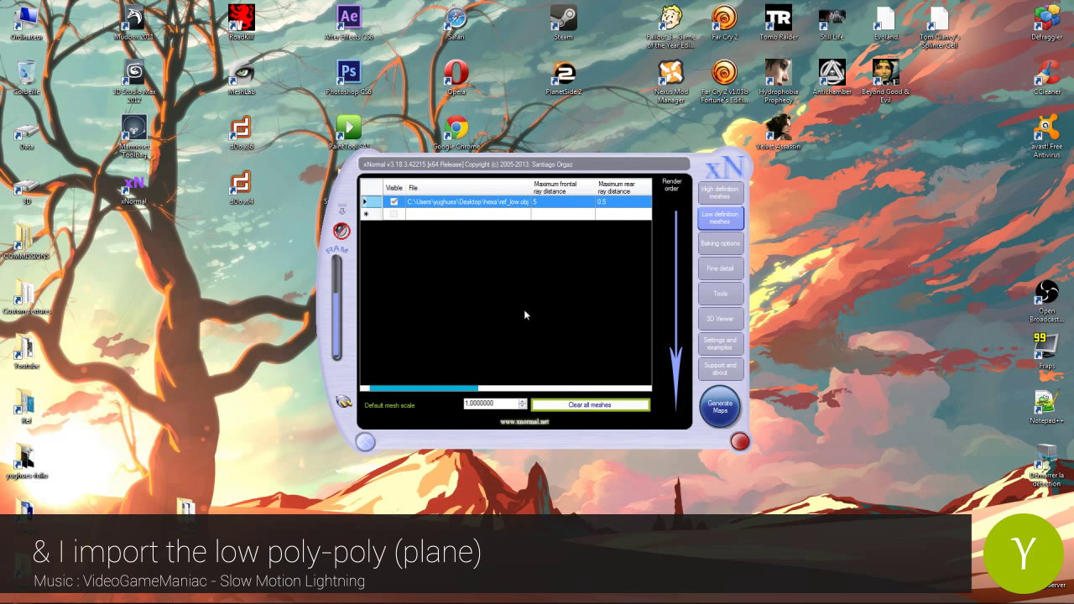
right_click(510, 205)
click(524, 212)
double_click(524, 214)
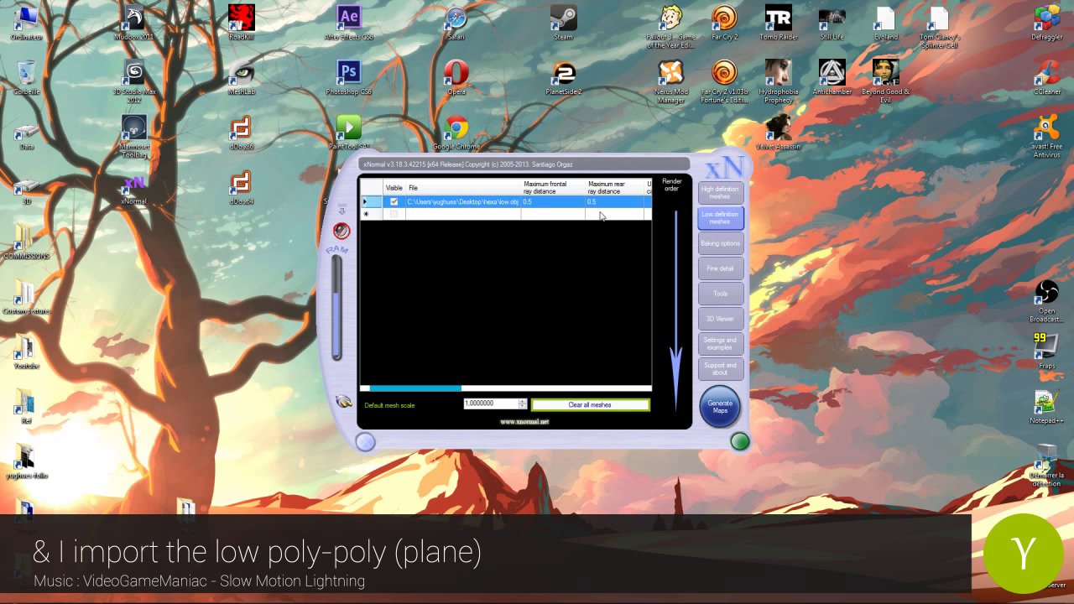
click(549, 202)
text(100)
Generate the maps, enlarge the height tonemapper to inspect the full height map, and close it with its default range.
click(701, 243)
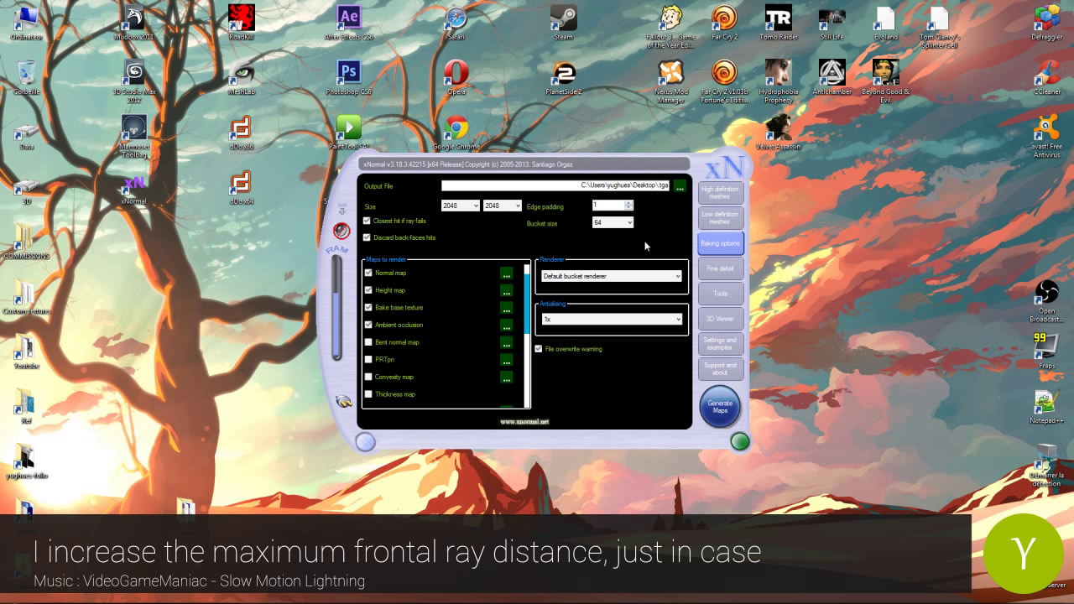
click(720, 406)
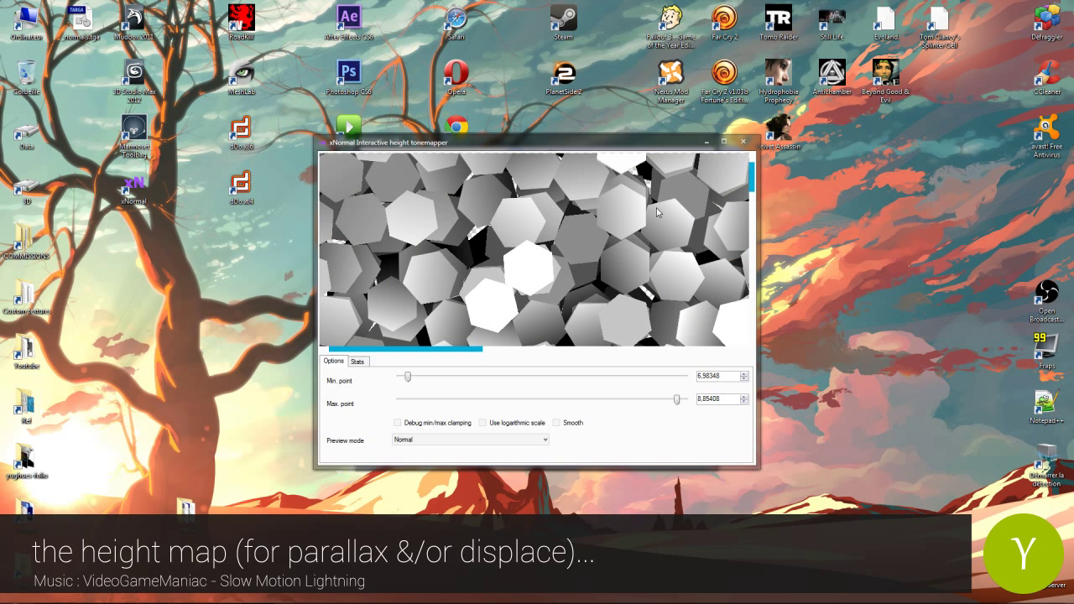
double_click(671, 136)
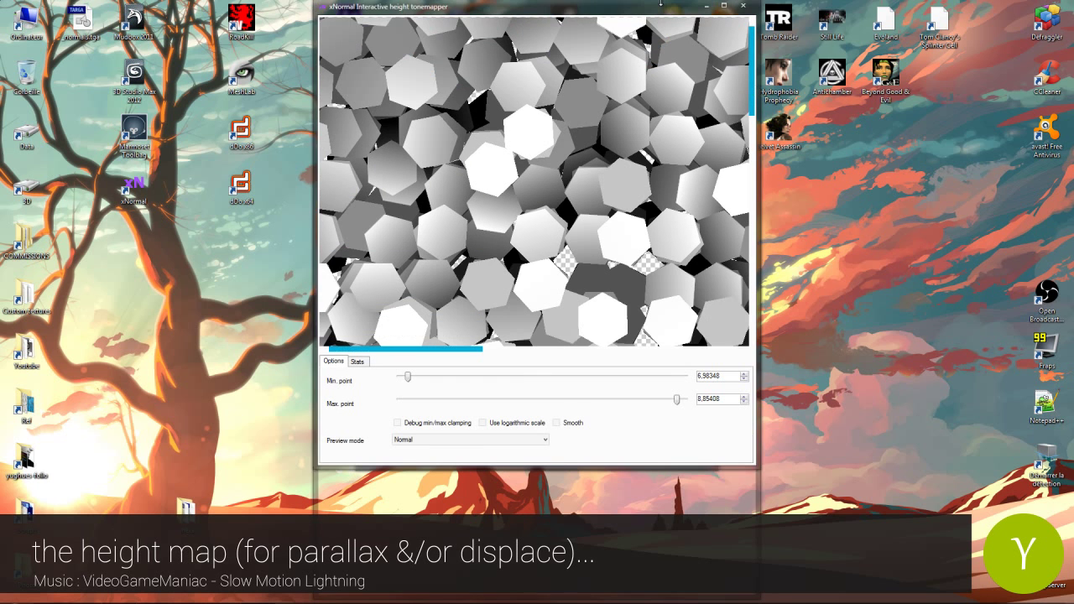
click(495, 574)
click(500, 595)
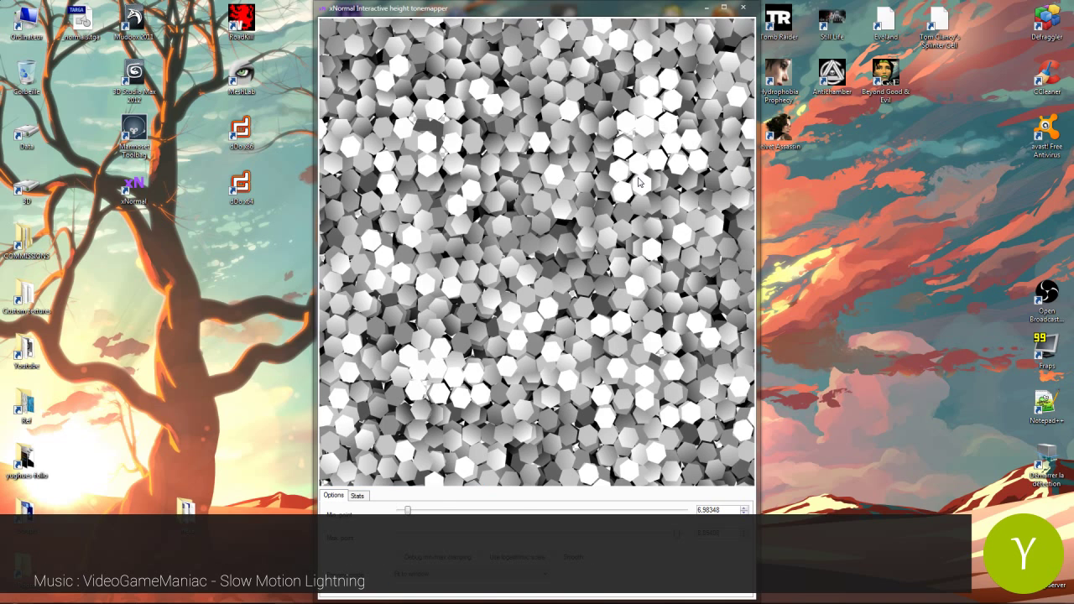
click(744, 9)
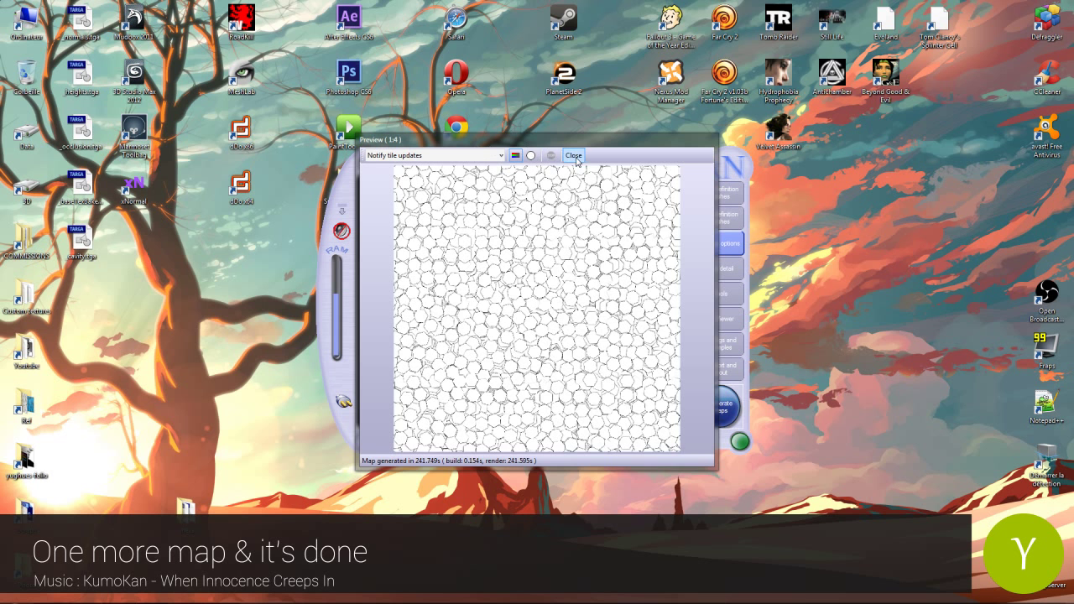
Close the bake preview and move the five baked Targa maps from the desktop into the hexa folder.
click(576, 162)
click(341, 210)
drag(77, 307, 87, 9)
key(ctrl+x)
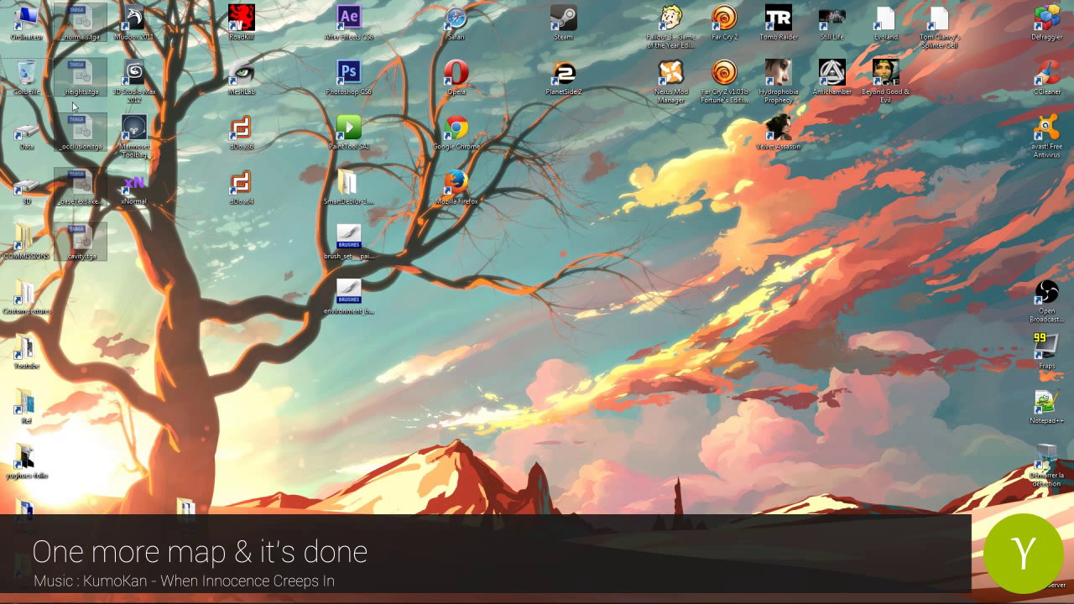
click(87, 595)
key(ctrl+v)
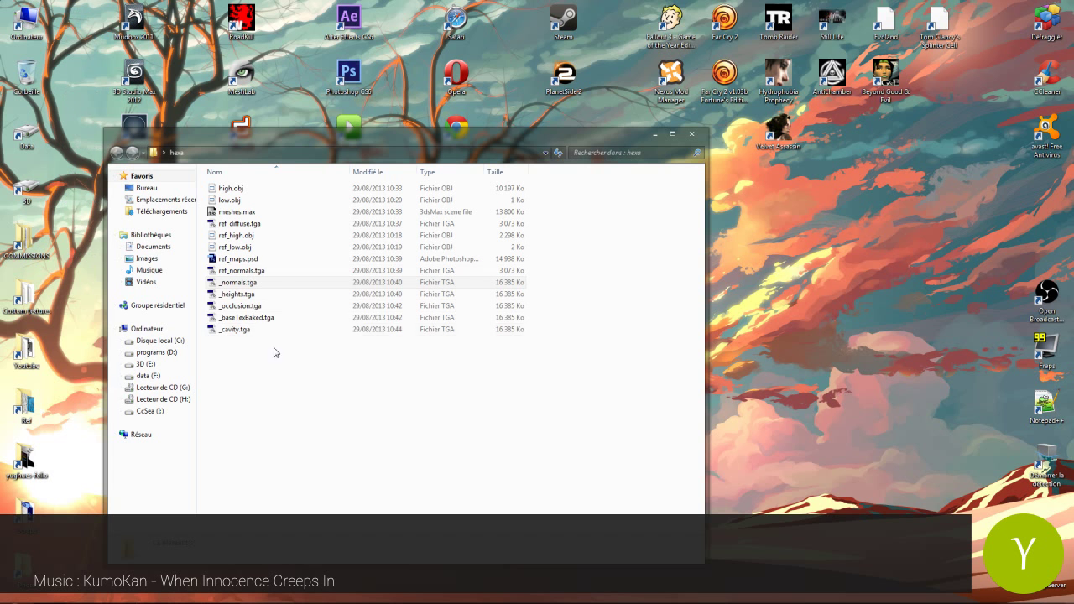
Rename _baseTexBaked.tga in the hexa folder as __baseTexBaked.tga.
click(275, 317)
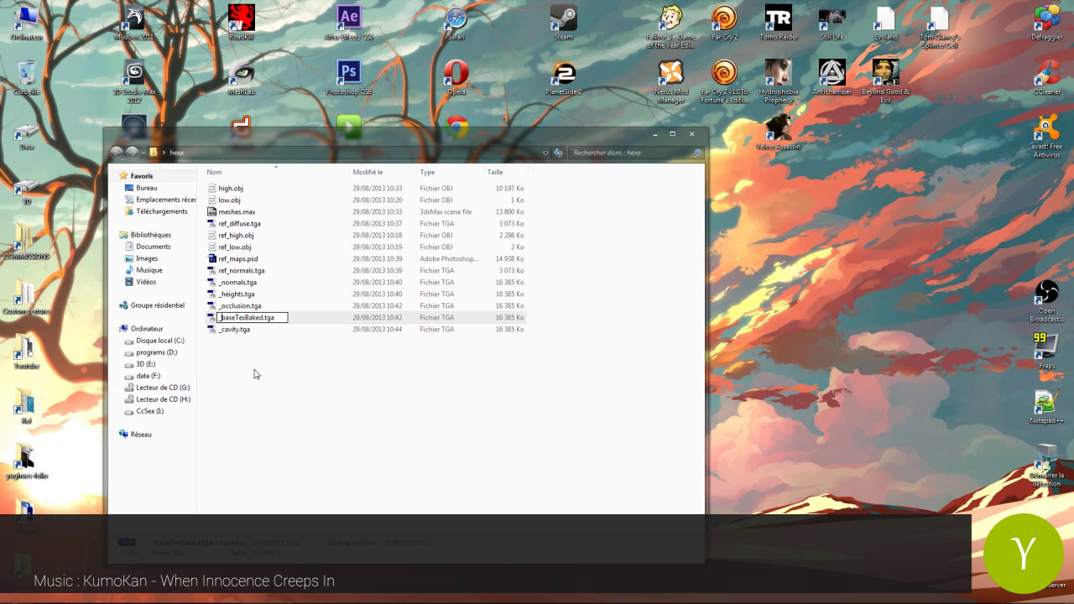
text(_)
key(Return)
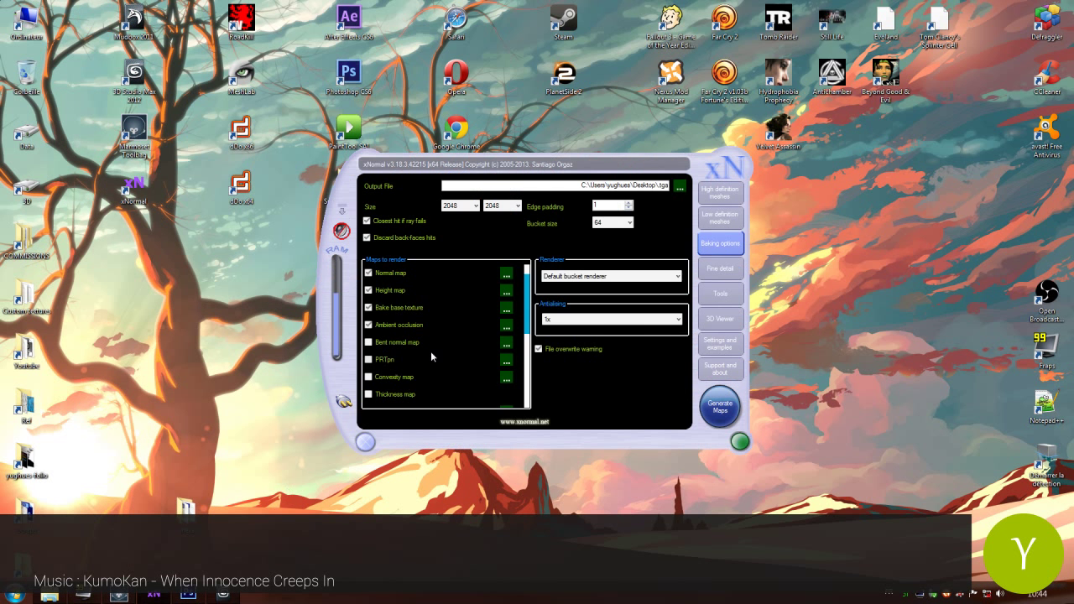
Keep only the base texture bake enabled and set high.obj's base texture to ref_diffuse.tga, not treated as a tangent-space normal map.
scroll(394, 382, down, 1)
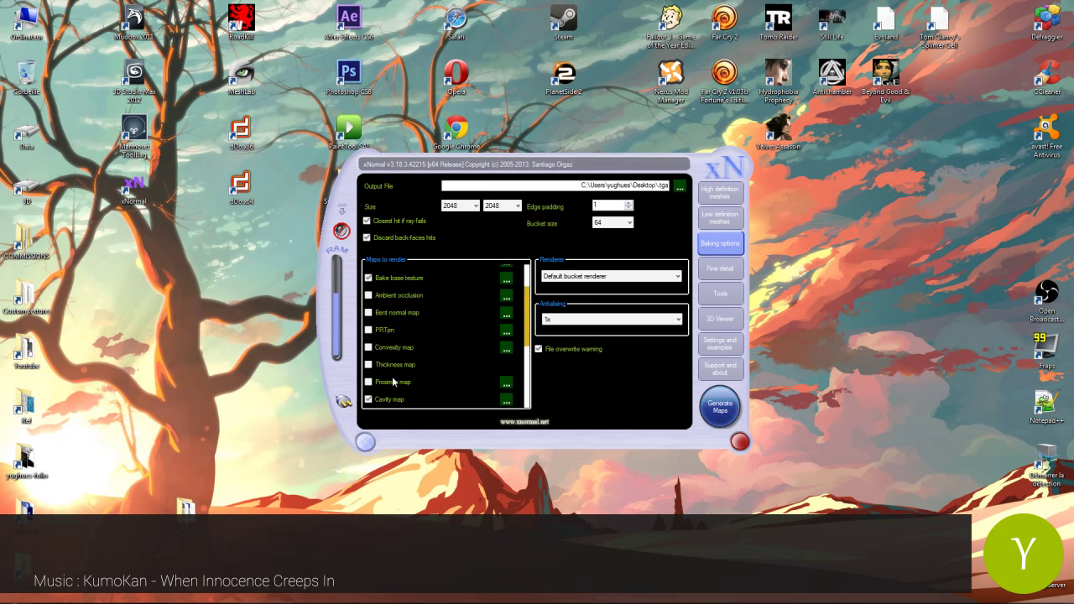
click(728, 193)
right_click(552, 203)
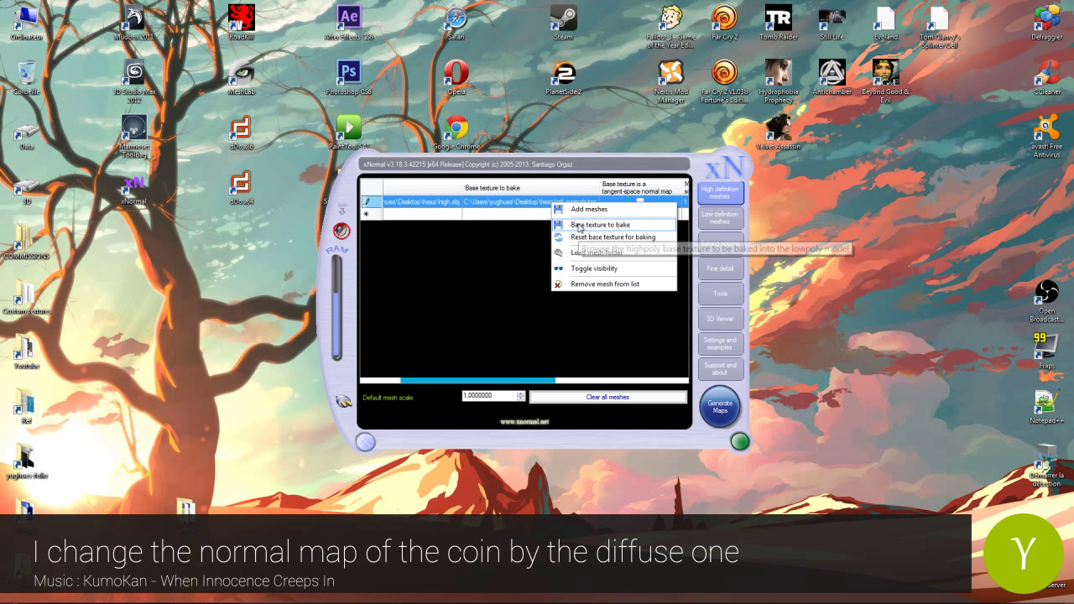
click(579, 225)
double_click(741, 217)
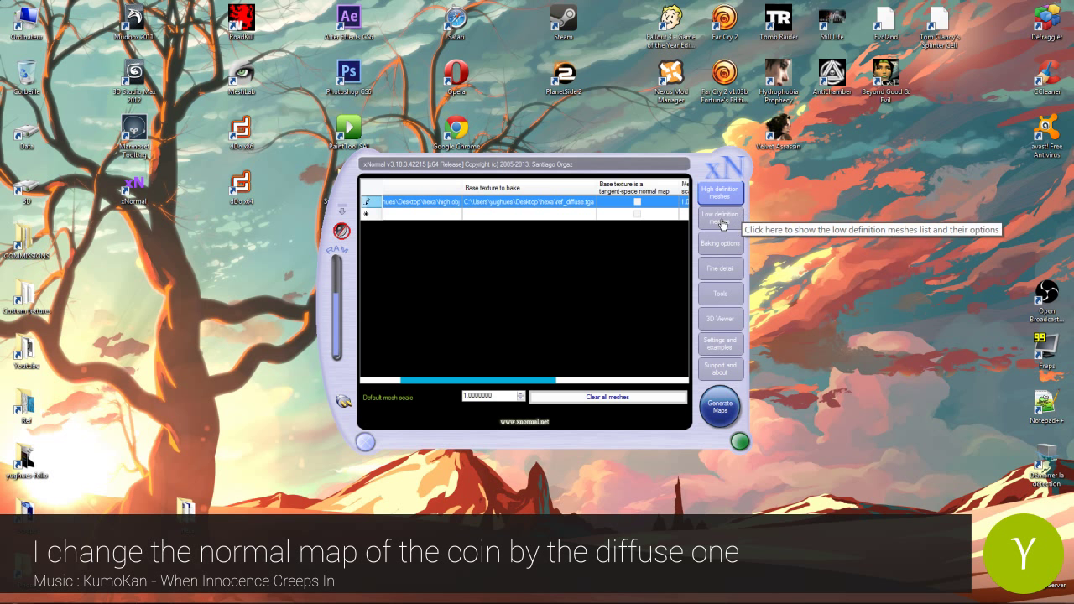
Bake the base texture map and move the resulting _baseTexBaked.tga from the desktop into the hexa folder.
click(721, 243)
click(719, 408)
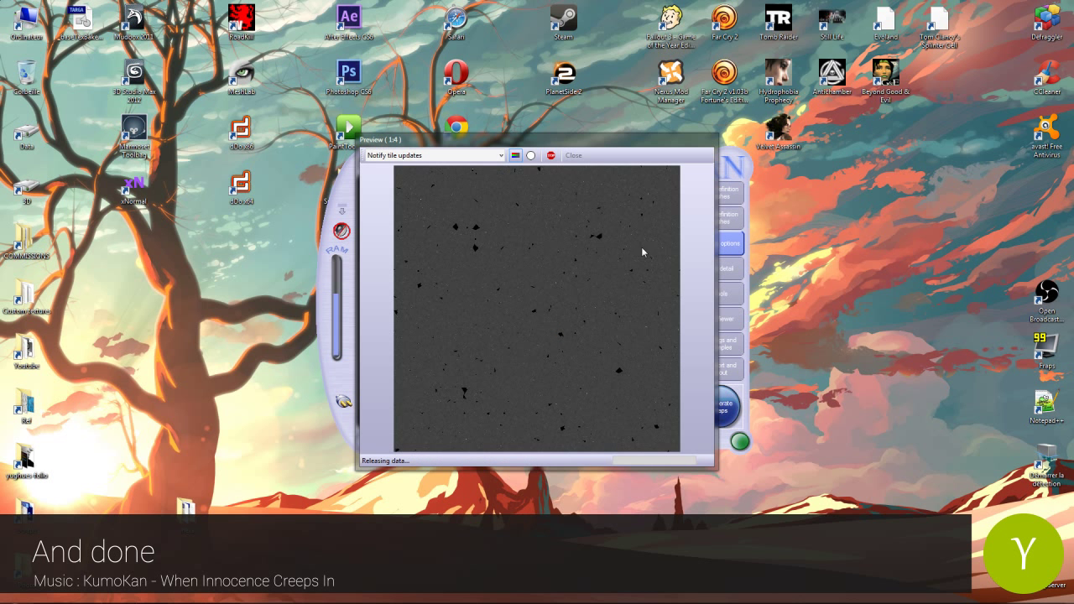
click(574, 155)
click(342, 210)
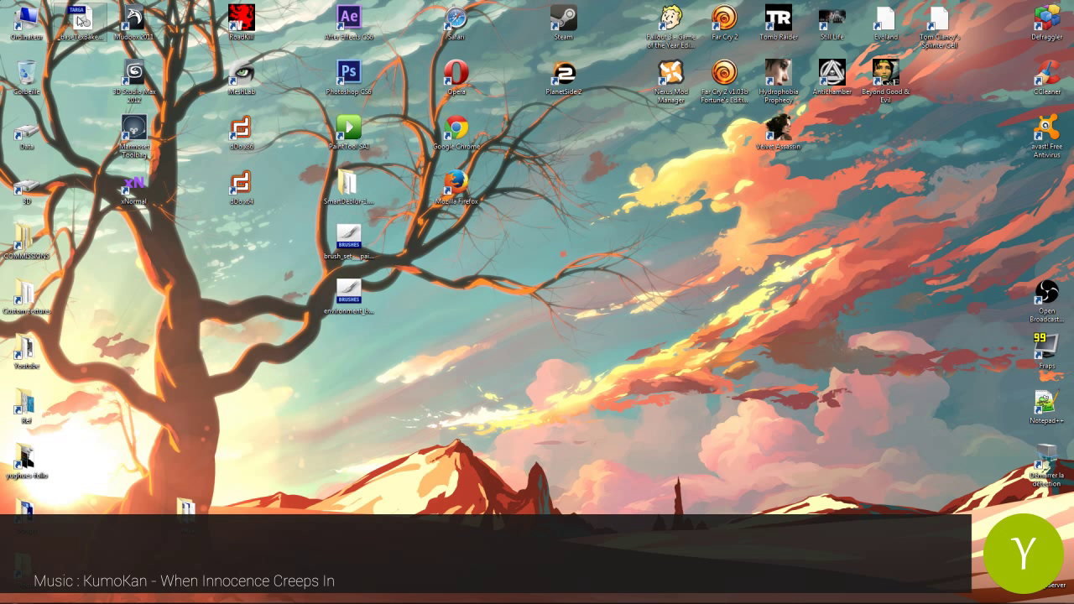
click(52, 595)
drag(81, 18, 290, 449)
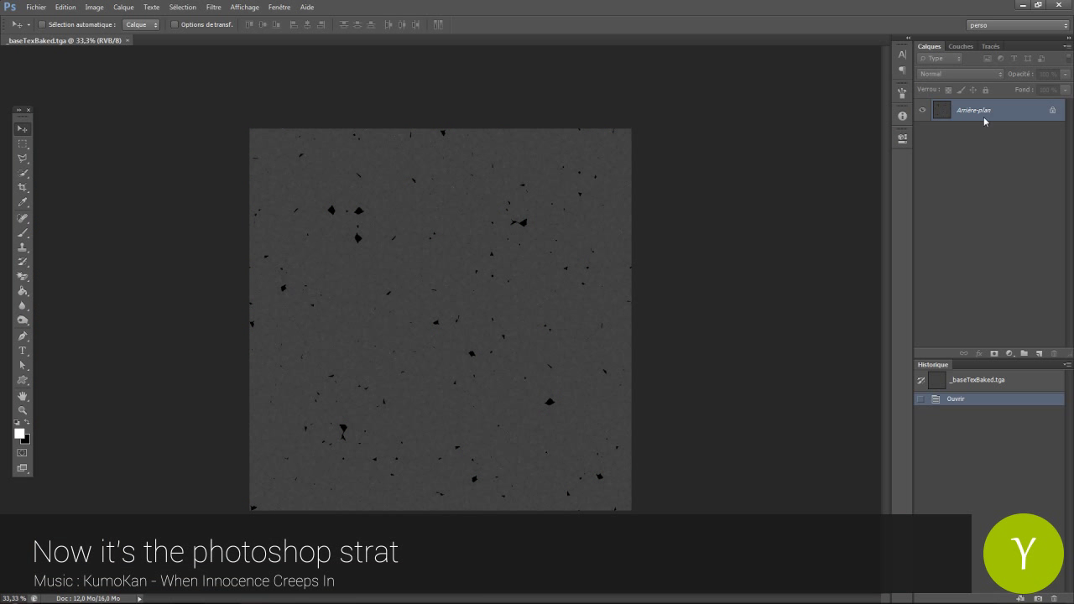
In Photoshop, convert the background layer of _baseTexBaked.tga to a smart object.
right_click(987, 114)
right_click(986, 114)
click(984, 163)
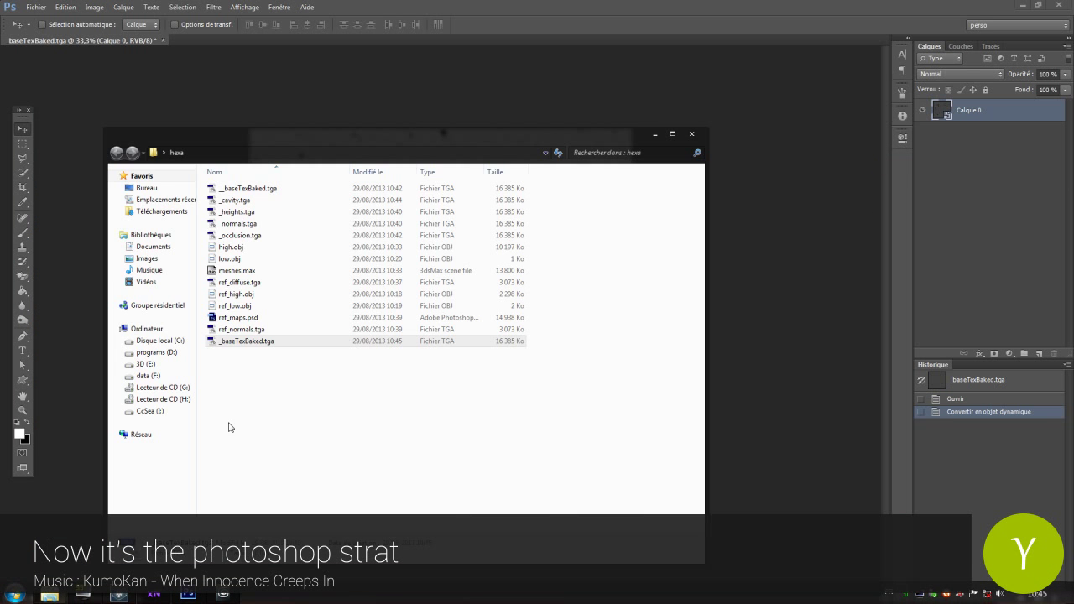
Place the _cavity, _heights, _normals, _occlusion and __baseTexBaked maps from the hexa folder as layers in the document.
click(235, 200)
shift+click(242, 235)
drag(257, 204, 490, 96)
key(Return)
key(Return)
key(Return)
key(Return)
key(Return)
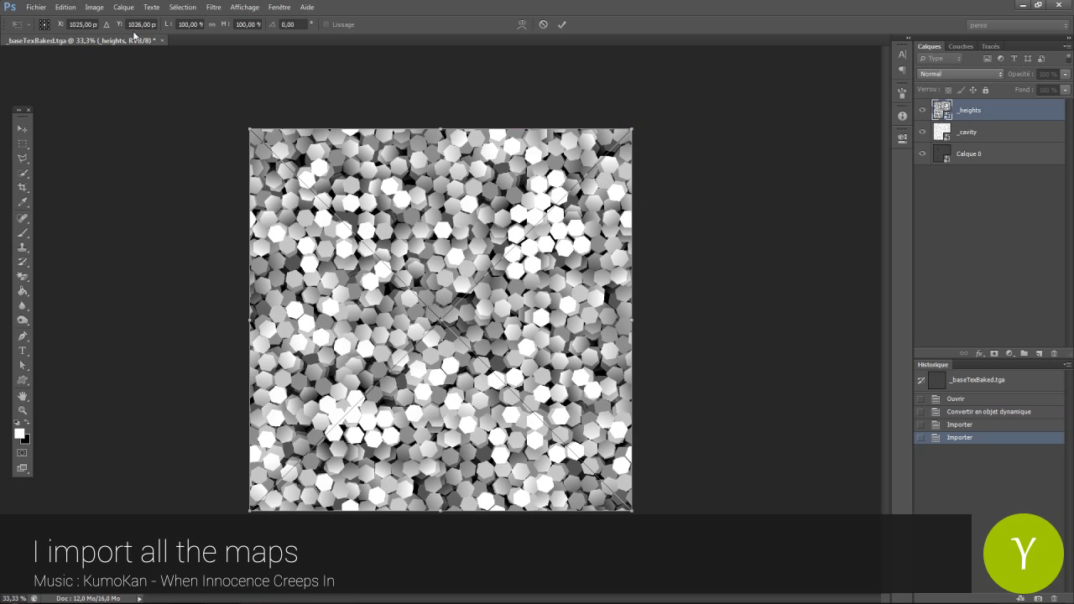
Reposition the five placed map layers together and move _normals directly below __baseTexBaked.
key(ctrl+t)
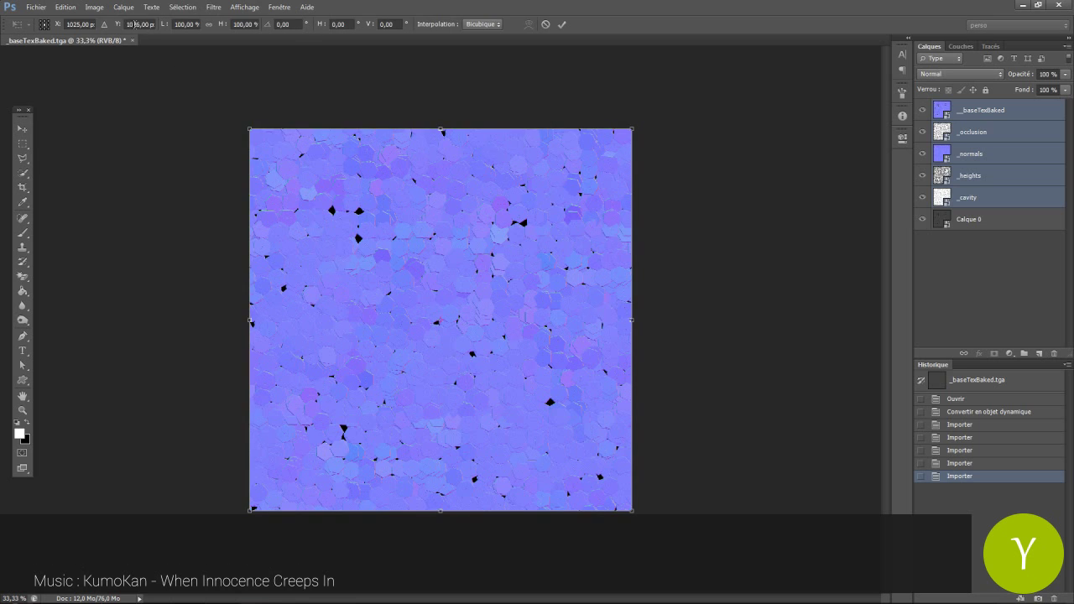
key(Return)
drag(943, 153, 944, 115)
alt+scroll(379, 225, up, 5)
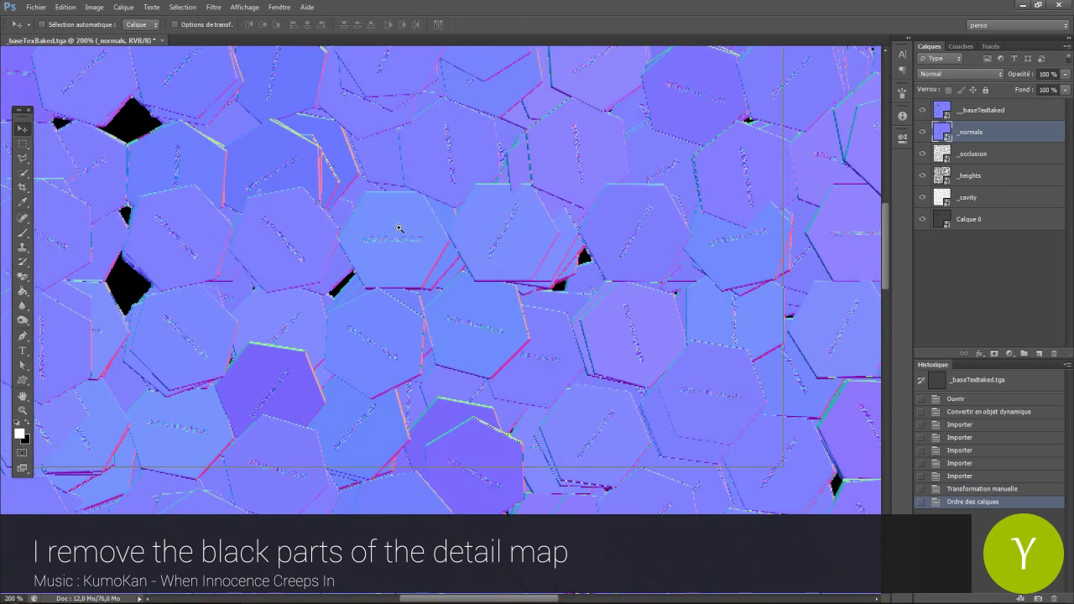
alt+scroll(672, 278, down, 5)
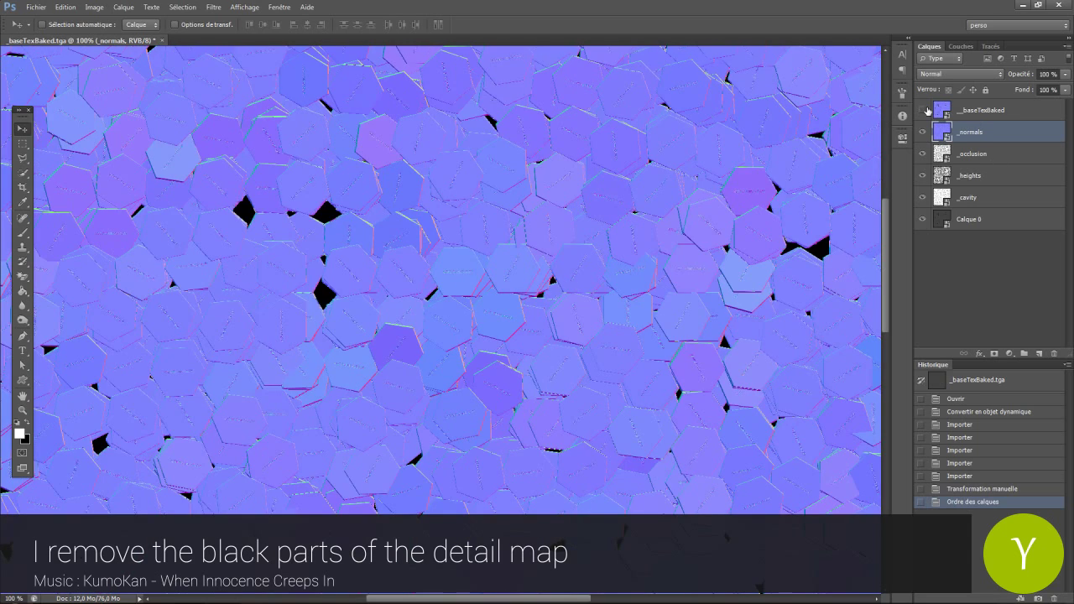
Blend out the black areas of __baseTexBaked with this layer's black point split at about 27 / 50, and clip it to _normals.
right_click(965, 110)
click(923, 114)
drag(734, 303, 748, 305)
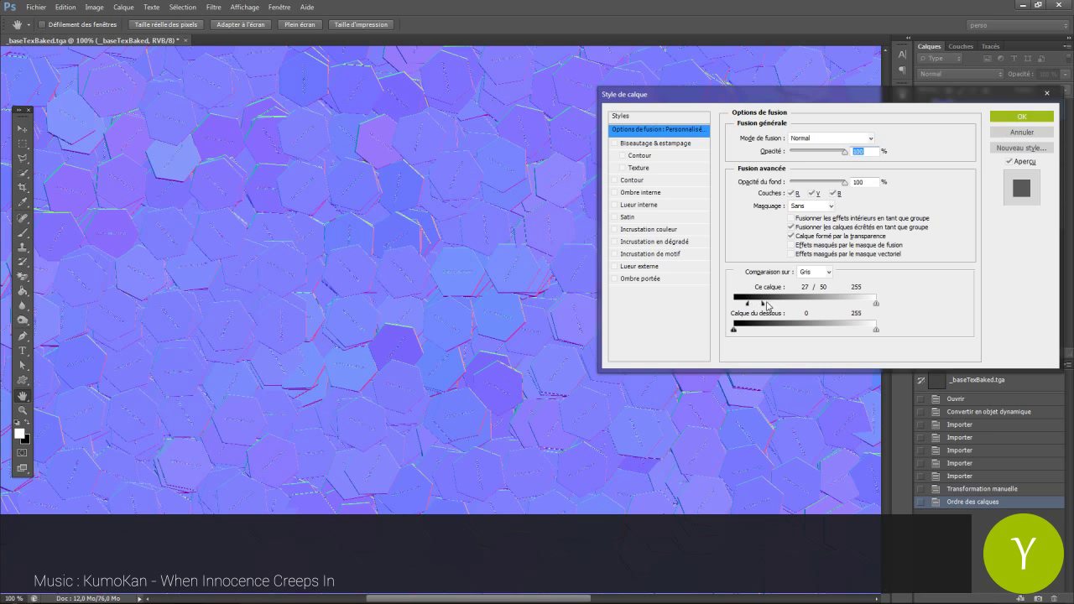
click(1021, 117)
alt+click(987, 122)
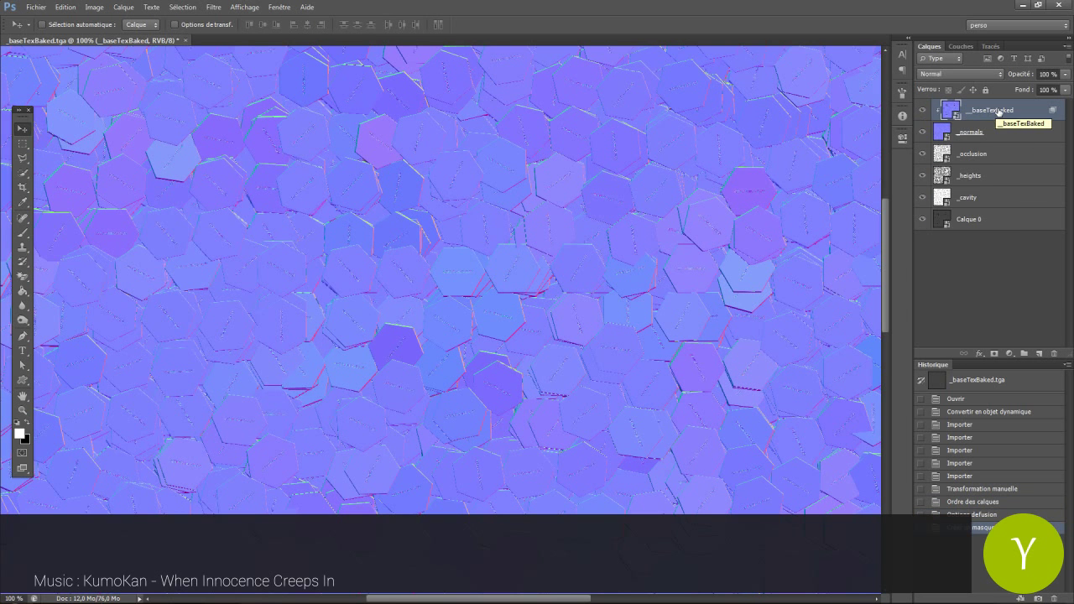
Apply a High Pass filter with a 1000 pixel radius to __baseTexBaked and set its blend mode to Overlay (Incrustation).
click(213, 7)
mouse_move(252, 208)
click(378, 240)
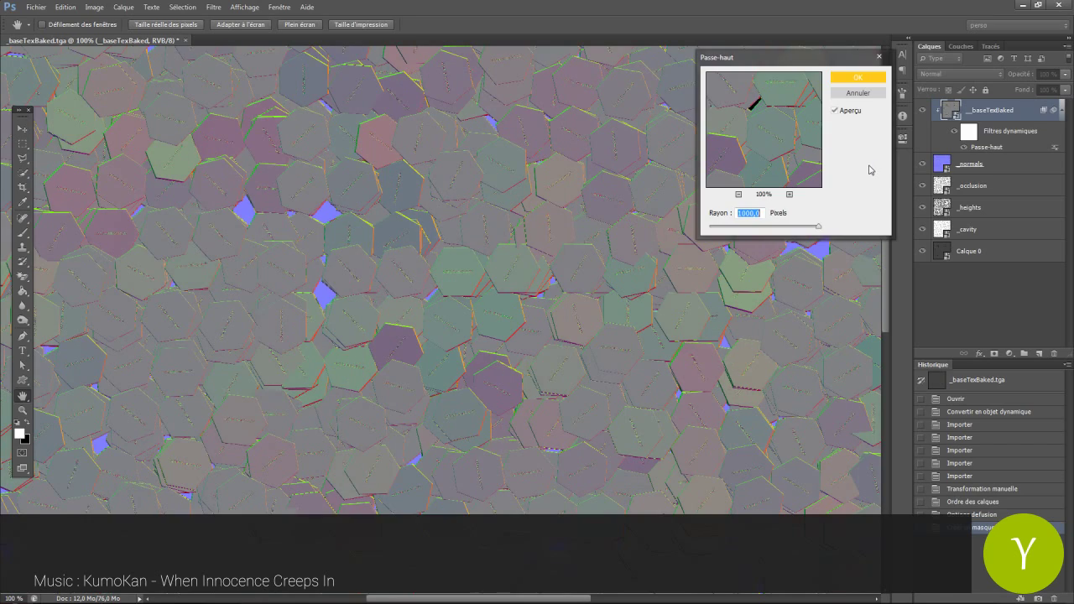
key(Return)
click(959, 74)
click(957, 220)
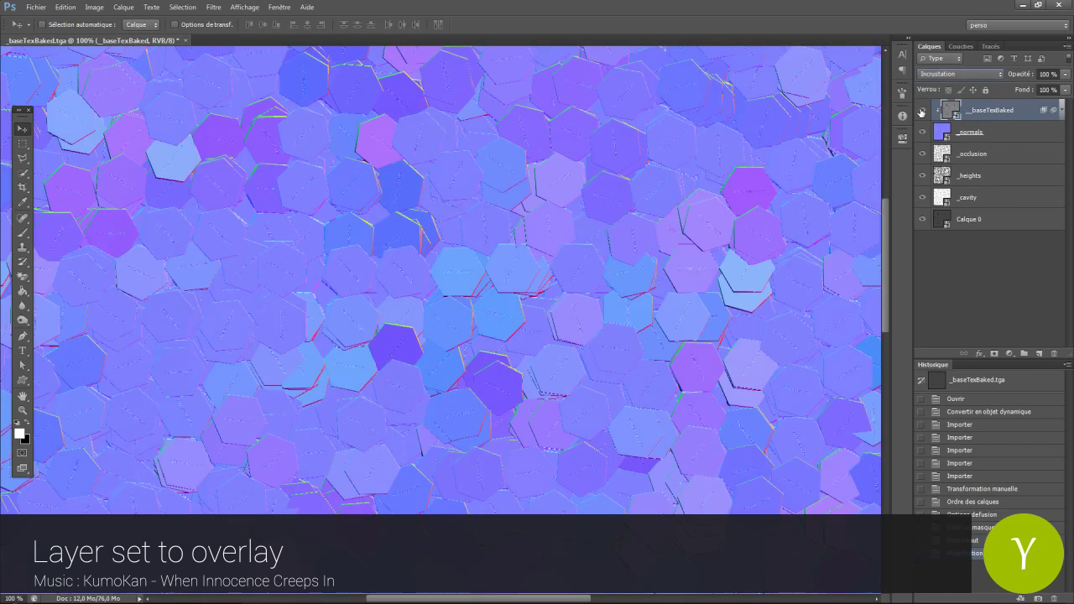
click(920, 112)
Group the __baseTexBaked and _normals layers and name the group bump.
shift+click(983, 131)
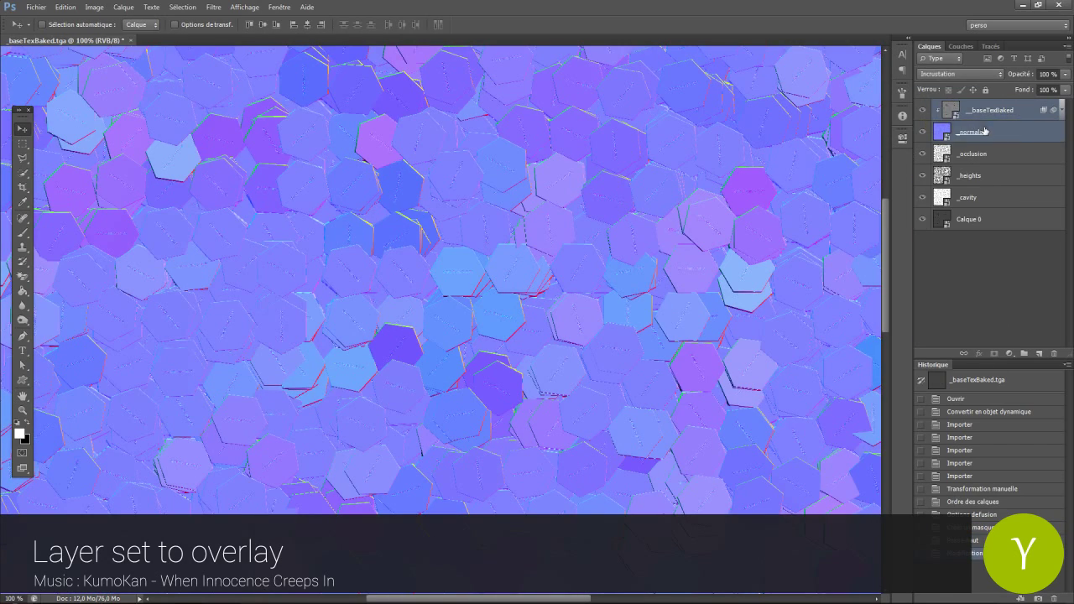
key(ctrl+g)
click(975, 105)
text(bump)
key(Return)
Duplicate the two layers in the bump group, merge the duplicates and normalize the result with xNormal's Normalize normal map filter.
click(935, 107)
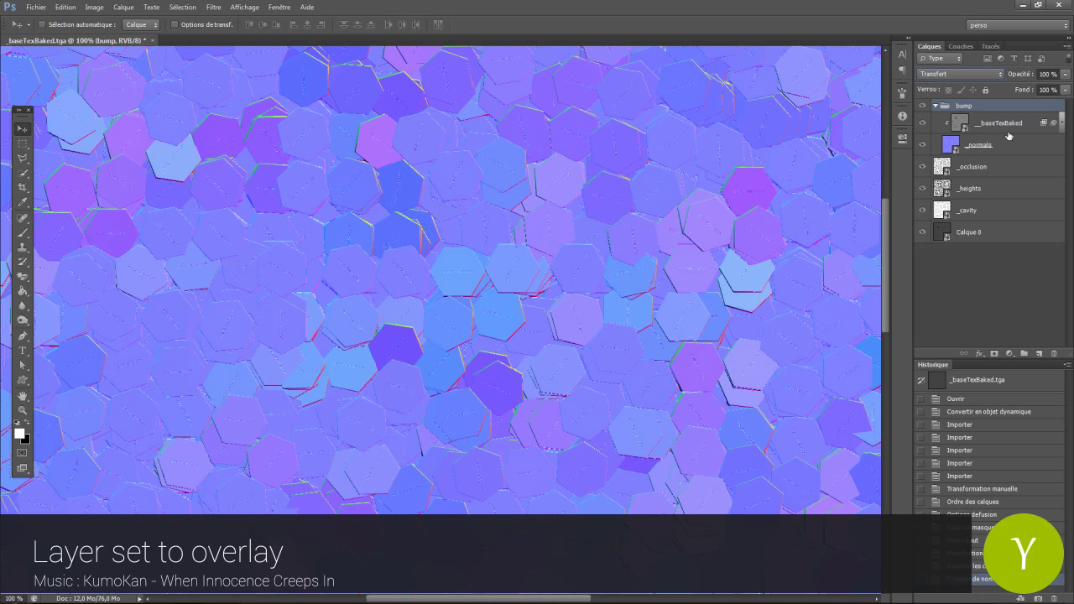
click(1008, 143)
shift+click(999, 123)
key(ctrl+j)
key(ctrl+e)
click(214, 7)
mouse_move(298, 243)
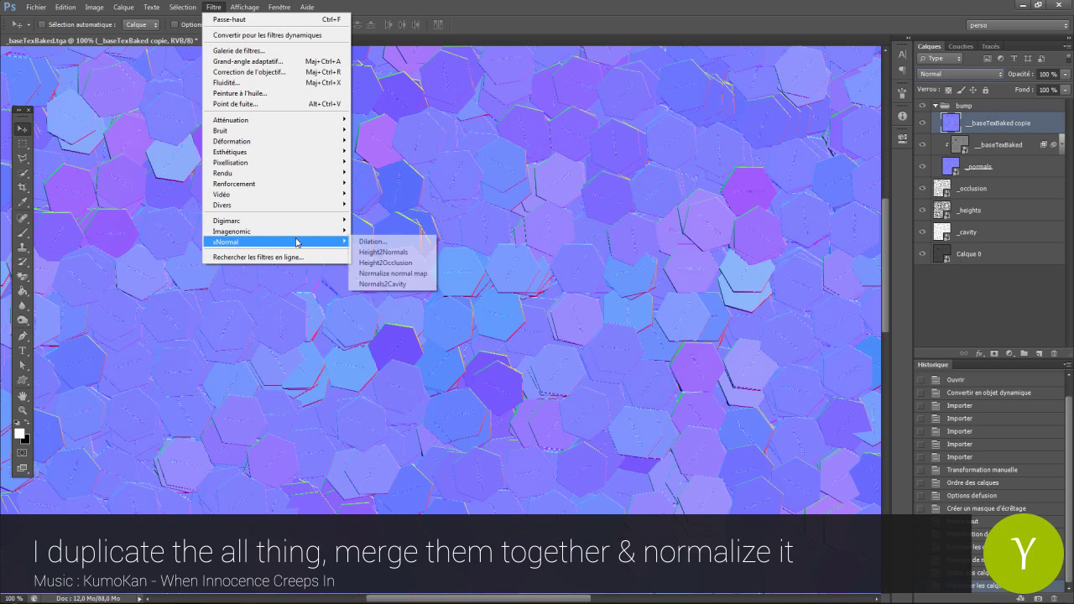
click(403, 275)
Copy the normalized normal map layer out of the bump group, and collapse and hide the group.
alt+drag(993, 123, 981, 199)
click(936, 107)
click(922, 106)
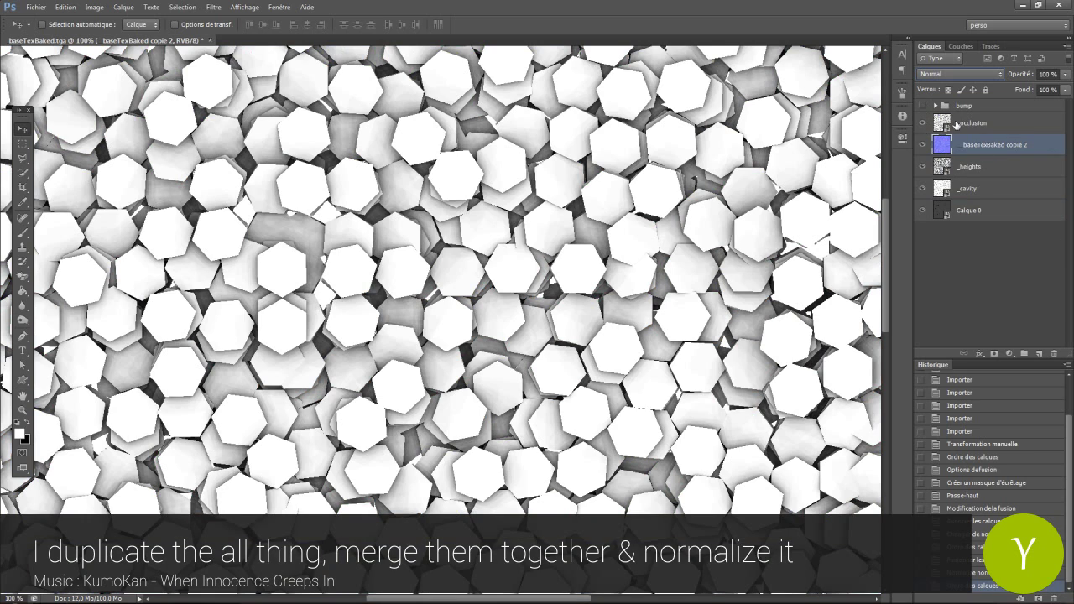
Move the _occlusion layer below _cavity and place _heights above the normal map copy.
drag(959, 124, 984, 199)
mouse_move(979, 147)
mouse_down()
mouse_move(971, 117)
mouse_move(974, 158)
mouse_up()
click(923, 124)
Duplicate the normal map copy below _heights and convert the lowest duplicate to a smart object.
alt+drag(974, 168, 972, 178)
right_click(972, 195)
click(957, 262)
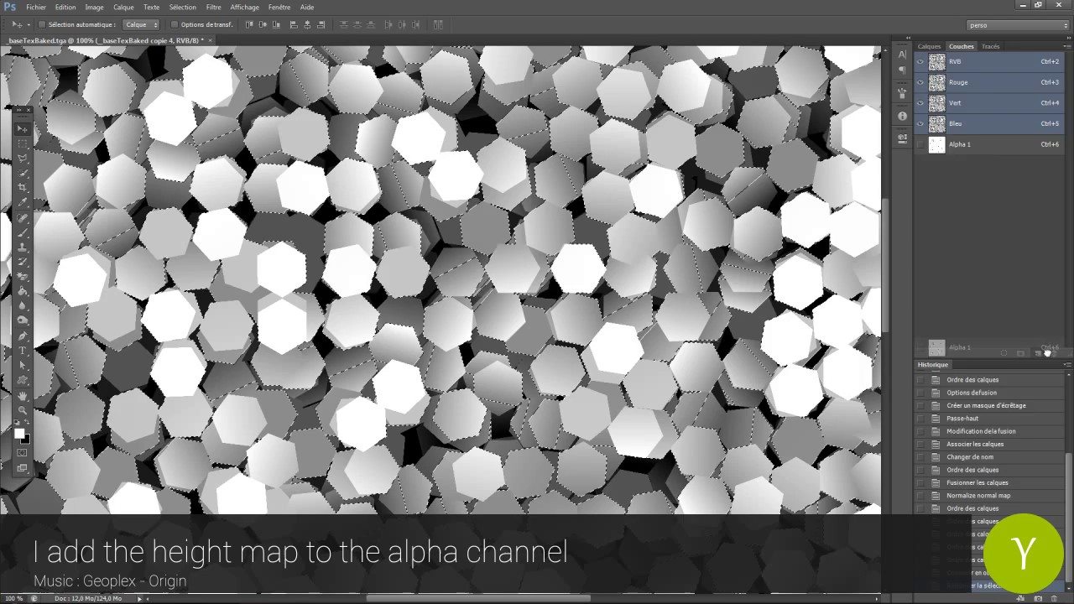
Save the height map selection as the Alpha 1 channel, deselect it and hide the _heights layer.
click(1020, 354)
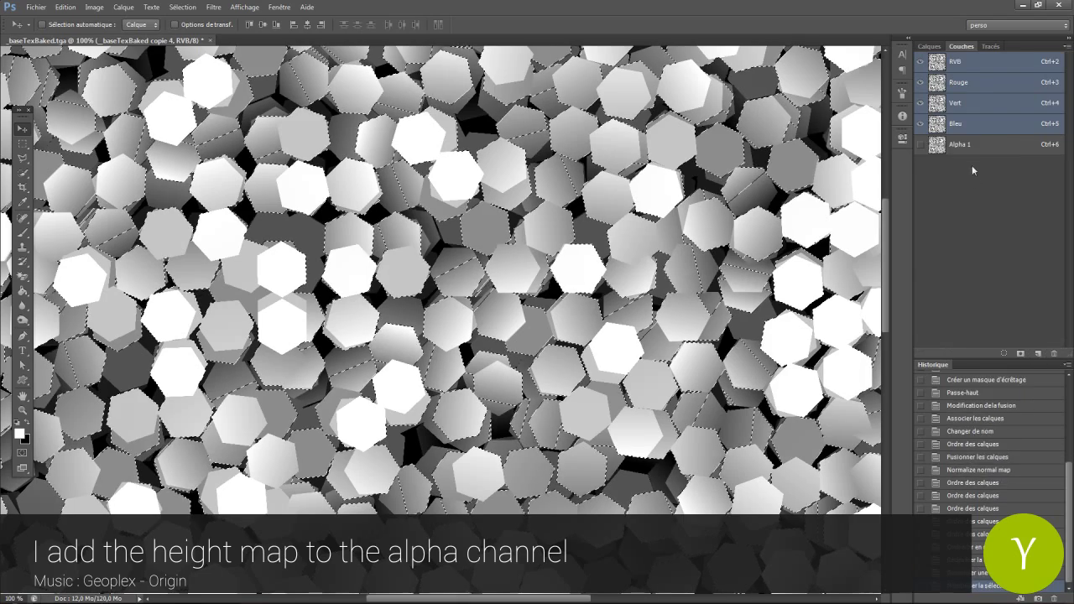
key(ctrl+d)
click(925, 48)
click(922, 124)
Save a copy of the normal map as a 32-bit Targa file named normal, including its alpha channel.
key(ctrl+shift+s)
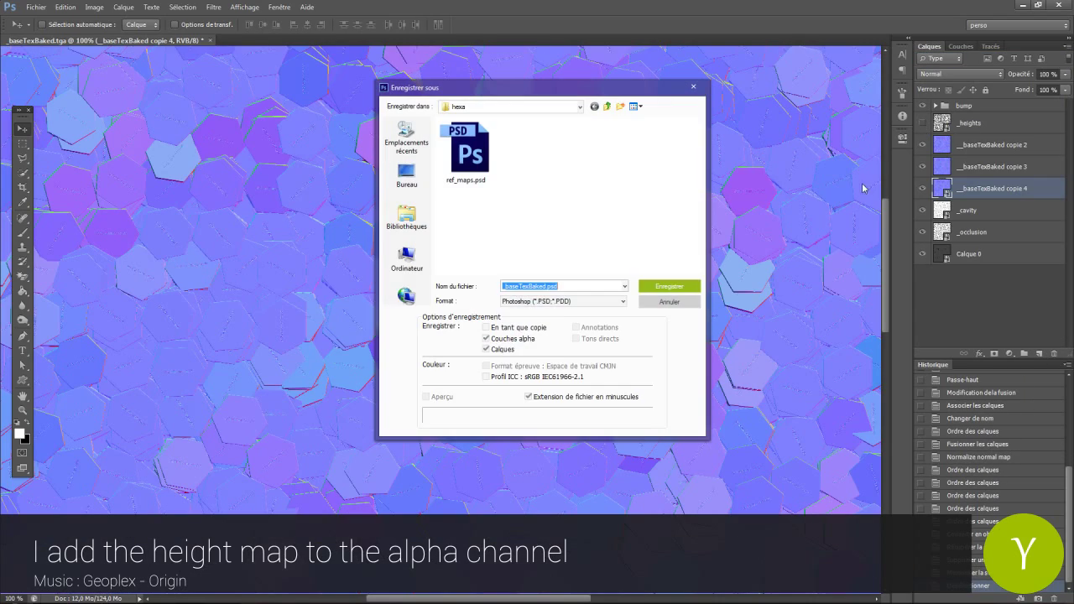
click(564, 300)
click(558, 446)
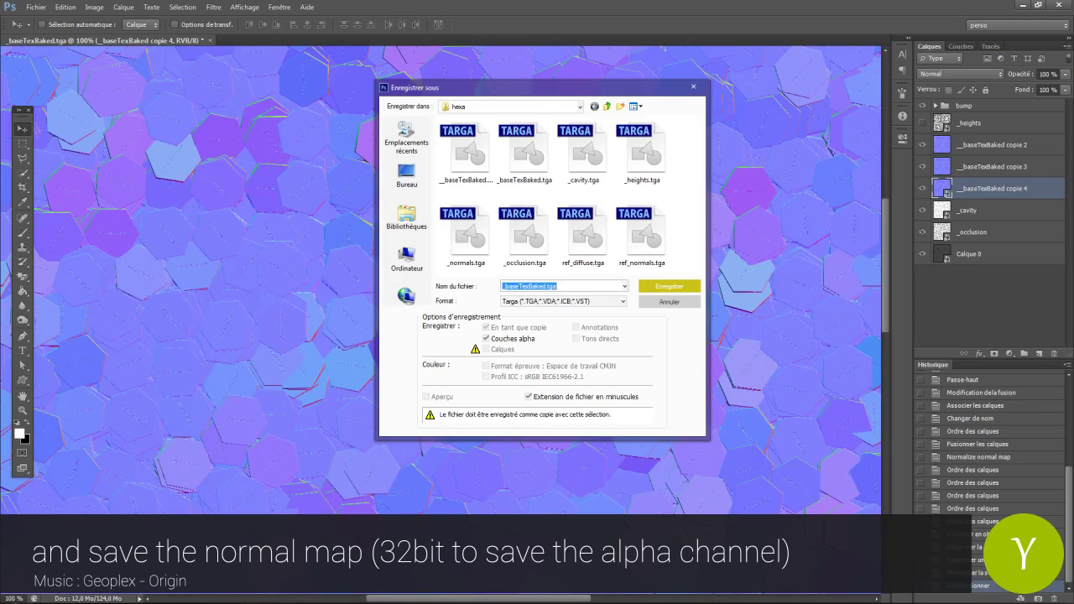
text(normal)
key(Return)
click(503, 219)
key(Return)
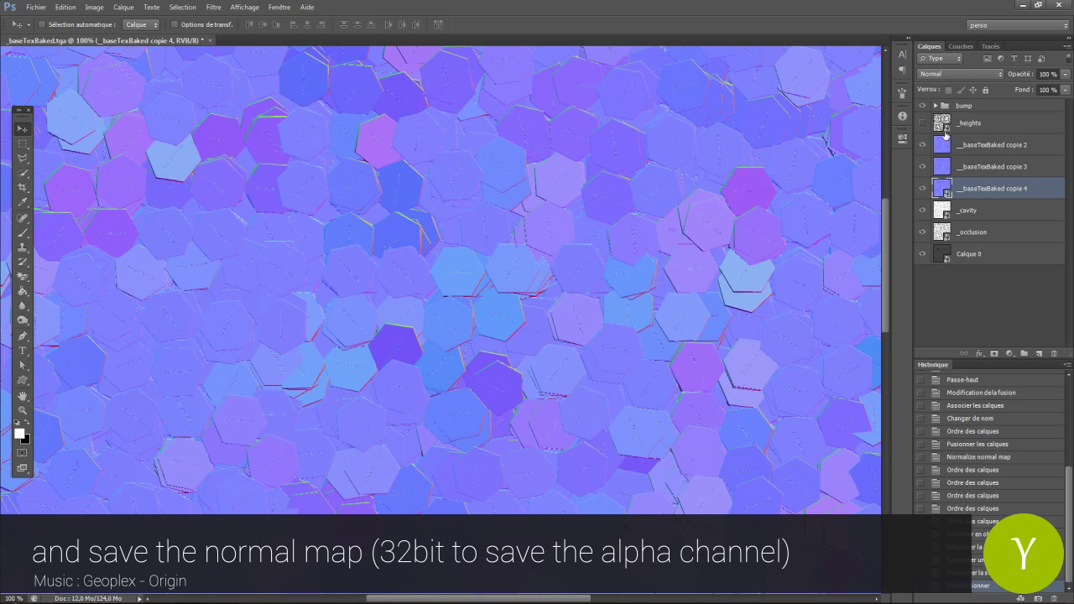
Save the layered document as a Photoshop file named maps.
key(ctrl+shift+s)
text(maps)
key(Return)
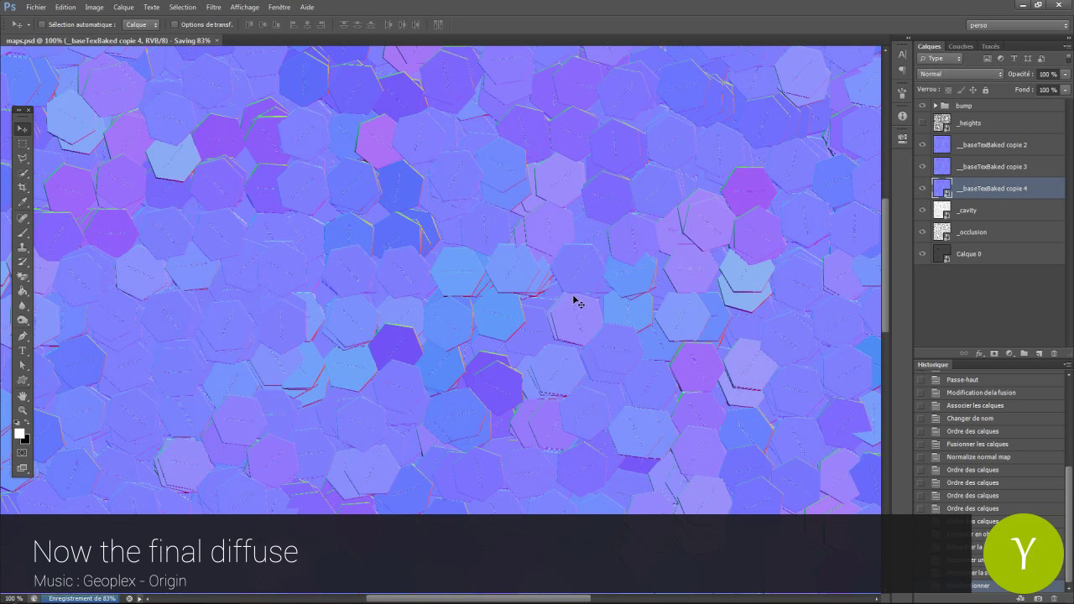
Apply xNormal's Normals2Cavity filter to __baseTexBaked copie 2 with the EMB method and radius 8, and hide the layer.
click(962, 146)
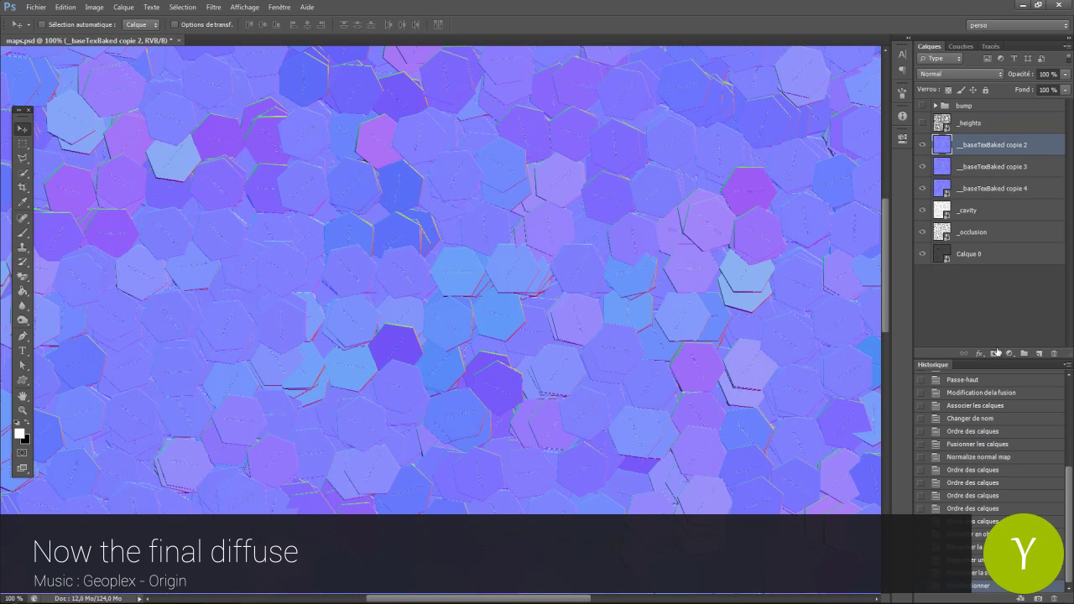
click(214, 6)
mouse_move(277, 231)
click(395, 287)
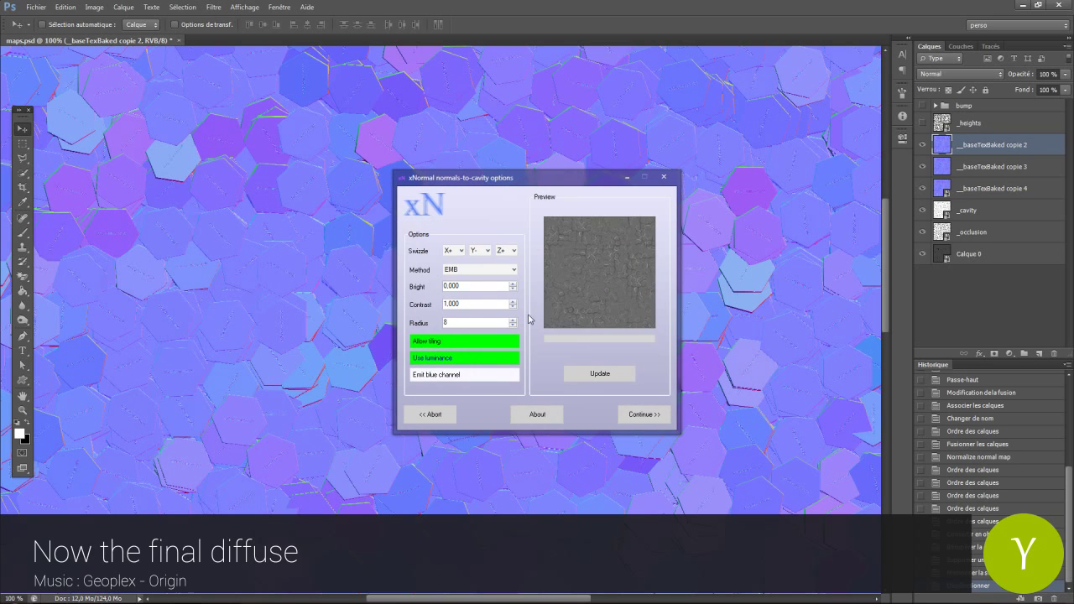
click(635, 412)
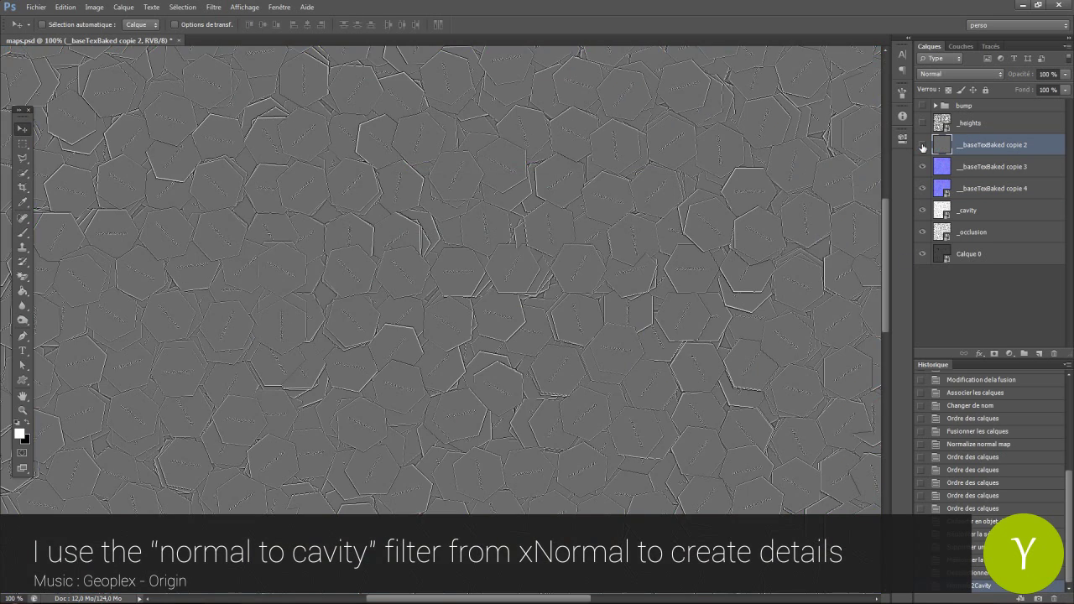
click(921, 145)
Apply Normals2Cavity with Emit blue channel enabled to __baseTexBaked copie 3, and hide the layer.
click(958, 164)
key(ctrl+f)
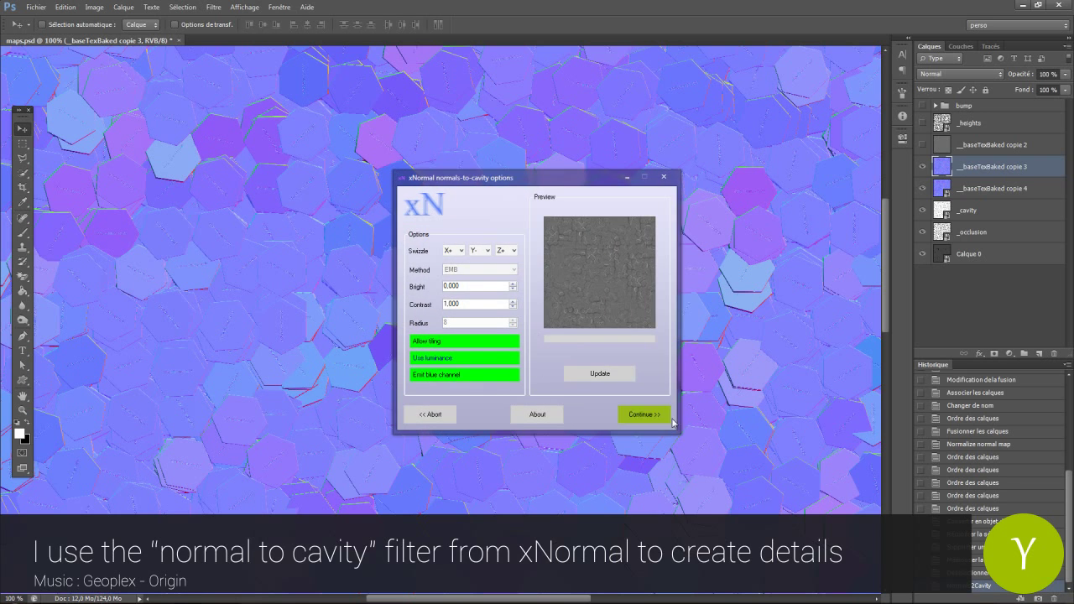
click(644, 414)
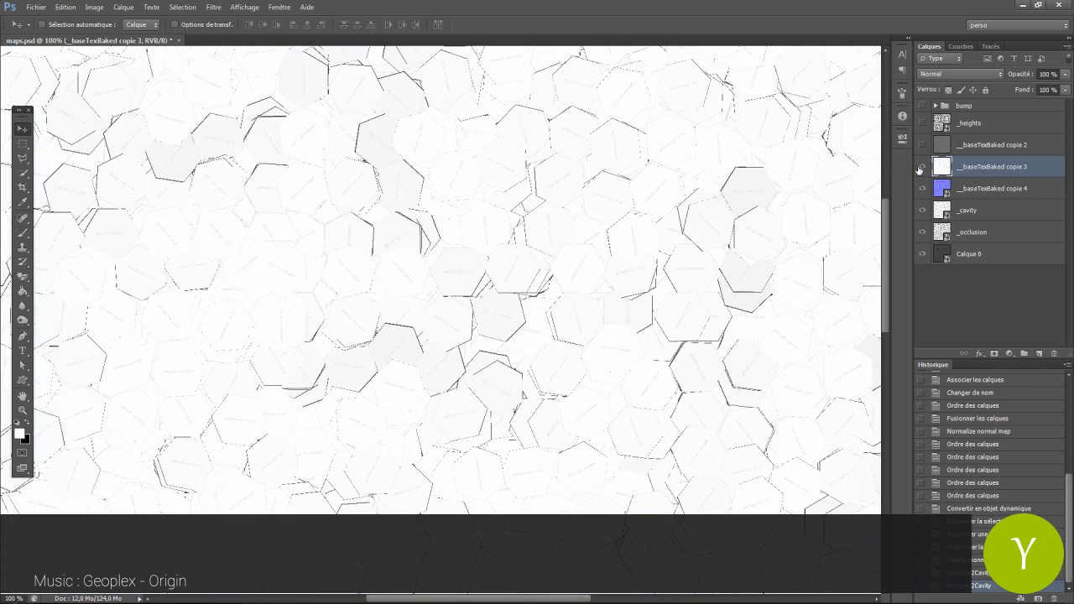
click(922, 167)
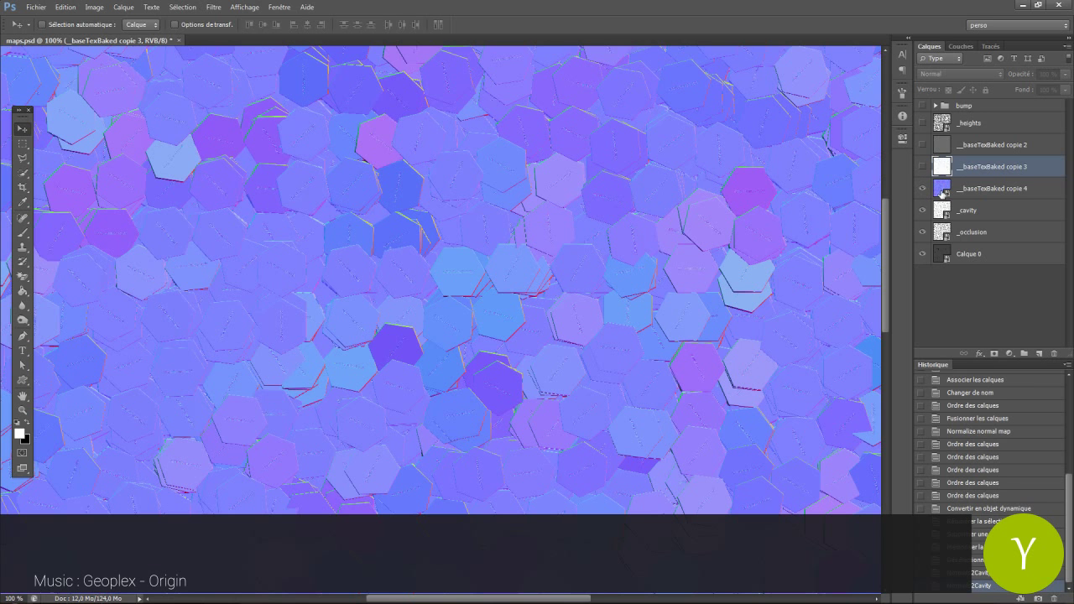
Add a preset Black & White adjustment layer clipped to __baseTexBaked copie 4.
click(974, 189)
click(1009, 353)
click(968, 494)
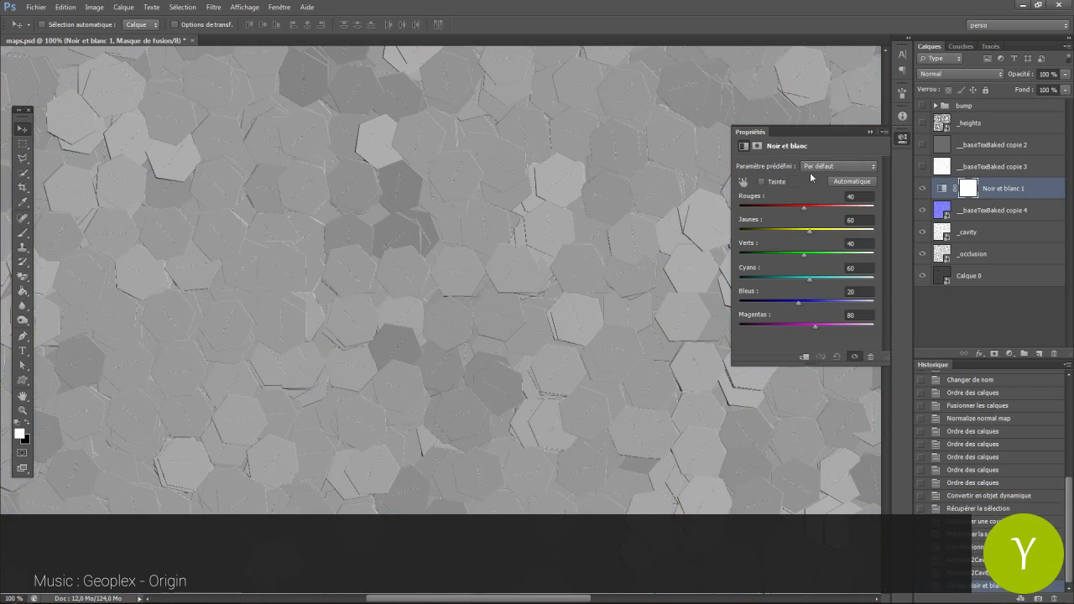
click(839, 166)
click(864, 234)
click(903, 137)
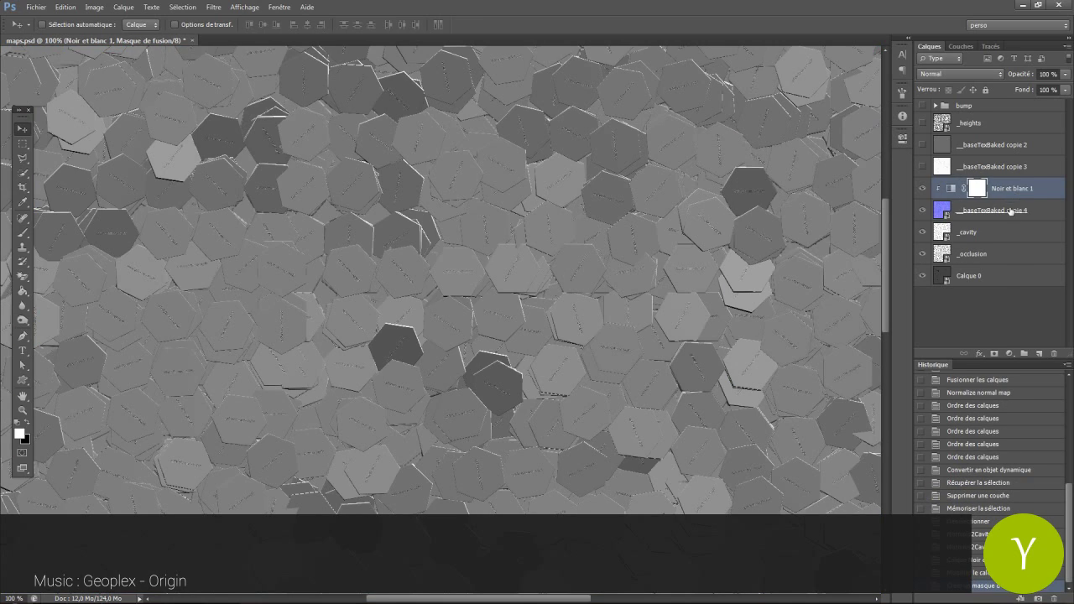
Hide the __baseTexBaked copie 4, _cavity and _occlusion layers to expose the base texture.
click(995, 210)
click(965, 74)
click(1024, 212)
click(923, 210)
click(969, 232)
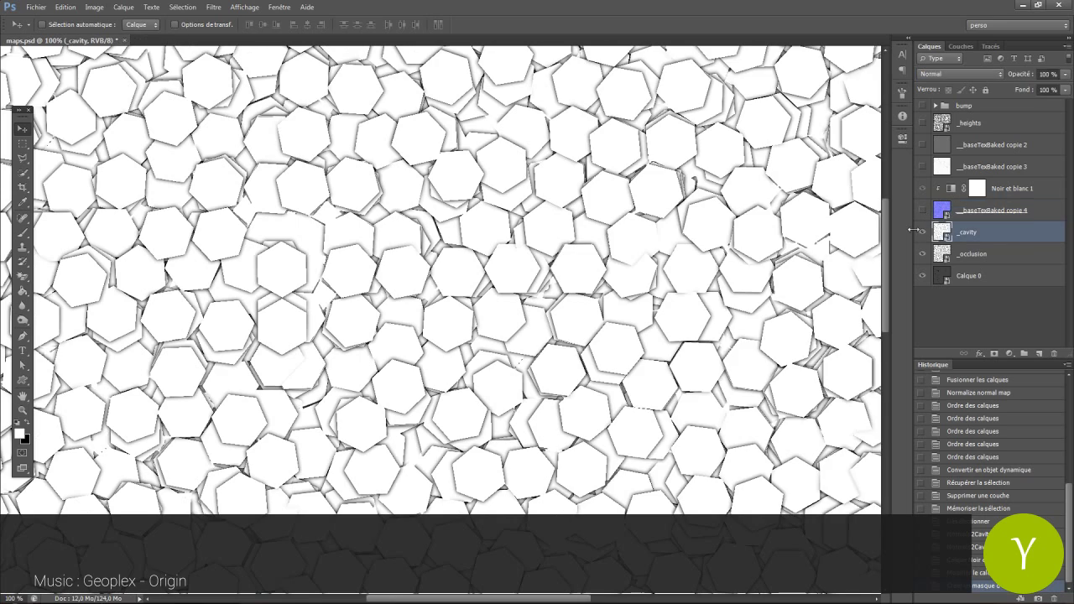
click(922, 232)
click(970, 254)
click(924, 255)
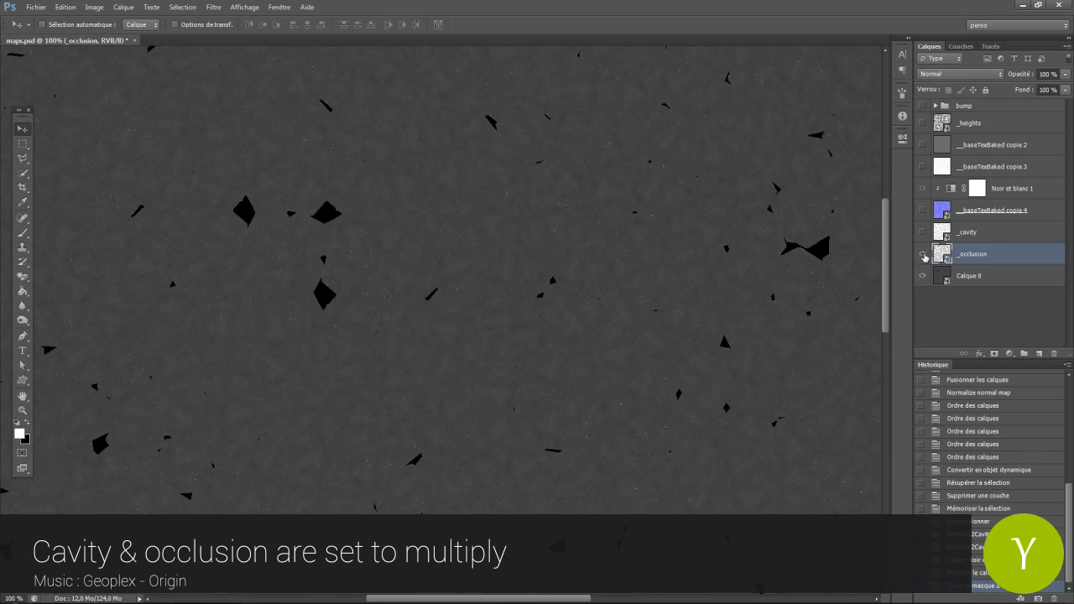
Show the _occlusion layer, set its blend mode to Multiply (Produit) and reduce its fill opacity.
click(924, 254)
click(959, 74)
click(946, 123)
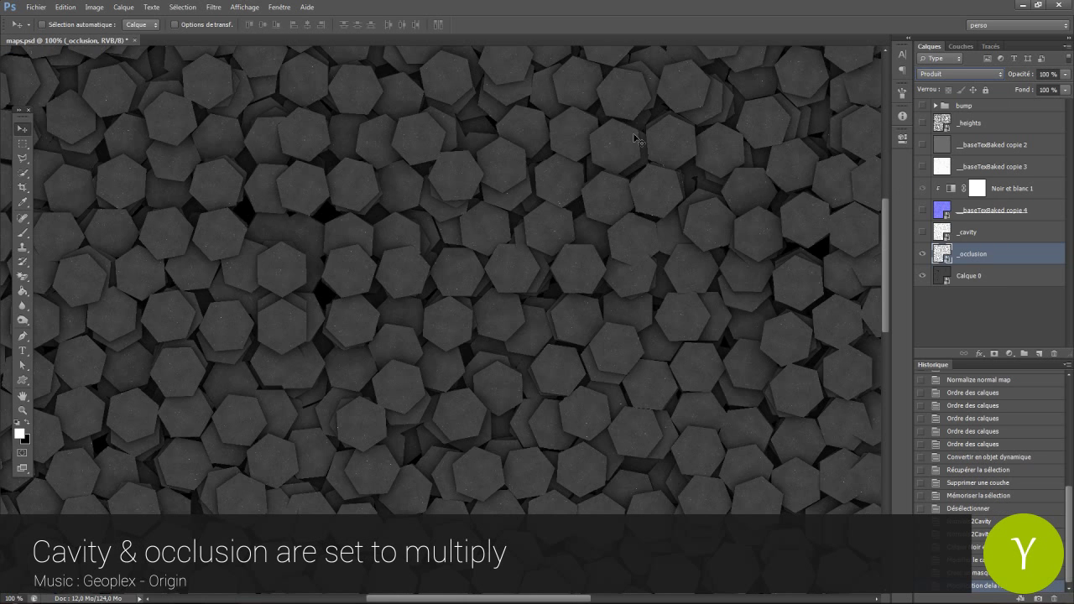
drag(1021, 90, 982, 96)
Show the _cavity layer and set its blend mode to Multiply (Produit).
click(962, 230)
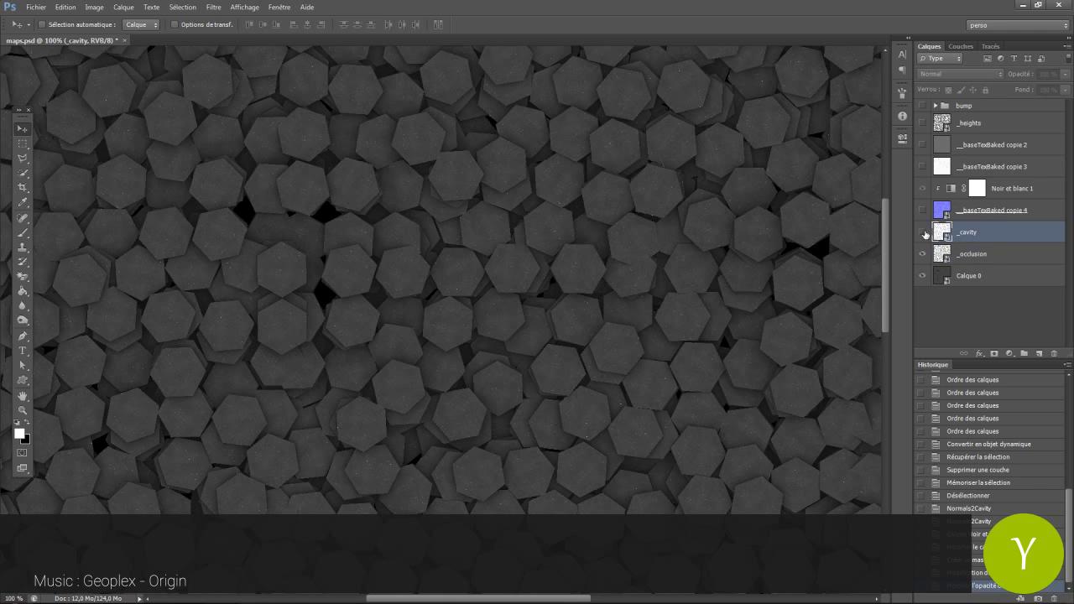
click(924, 233)
click(960, 74)
click(958, 86)
click(956, 74)
click(931, 120)
Apply a Box Blur (Flou par moyenne) smart filter with a 5-pixel radius to the _cavity layer.
click(213, 7)
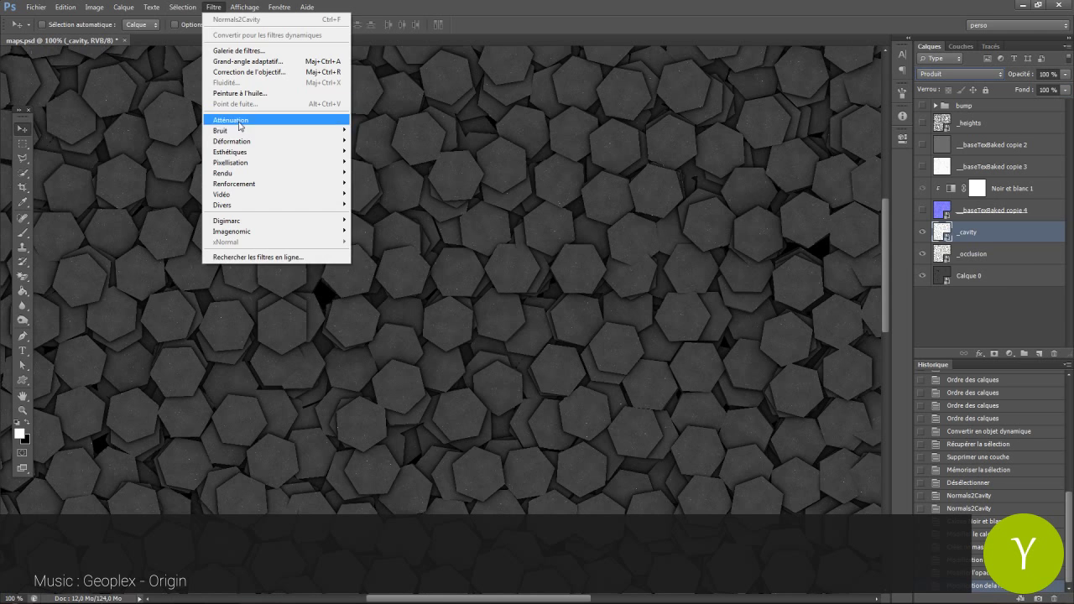
mouse_move(288, 118)
click(378, 231)
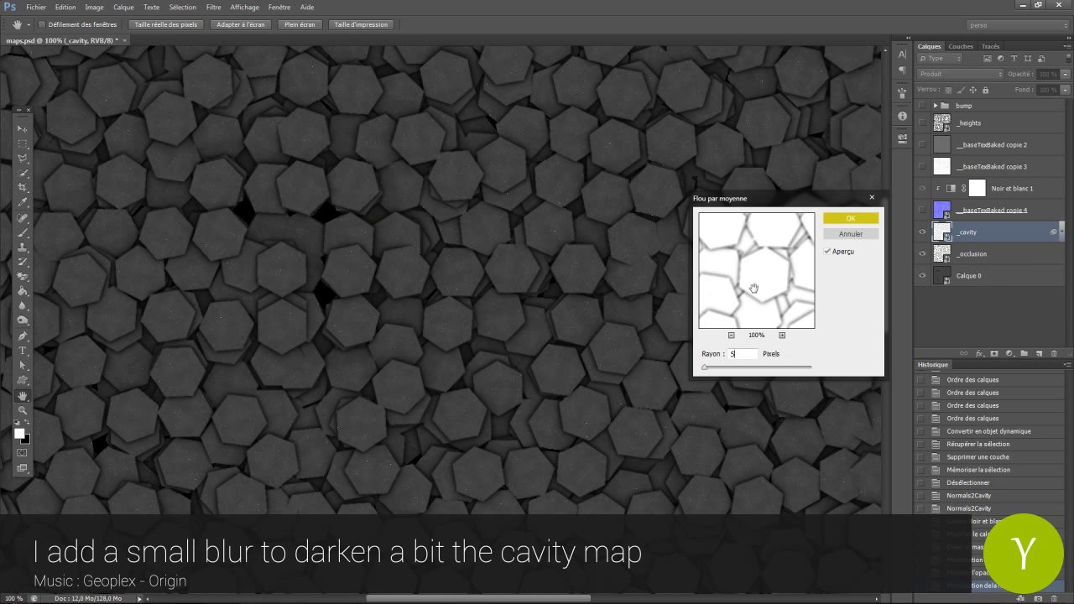
text(5)
key(Return)
Change the blend mode of the _cavity layer's blur filter to darken the map, and collapse its filter list.
double_click(1055, 268)
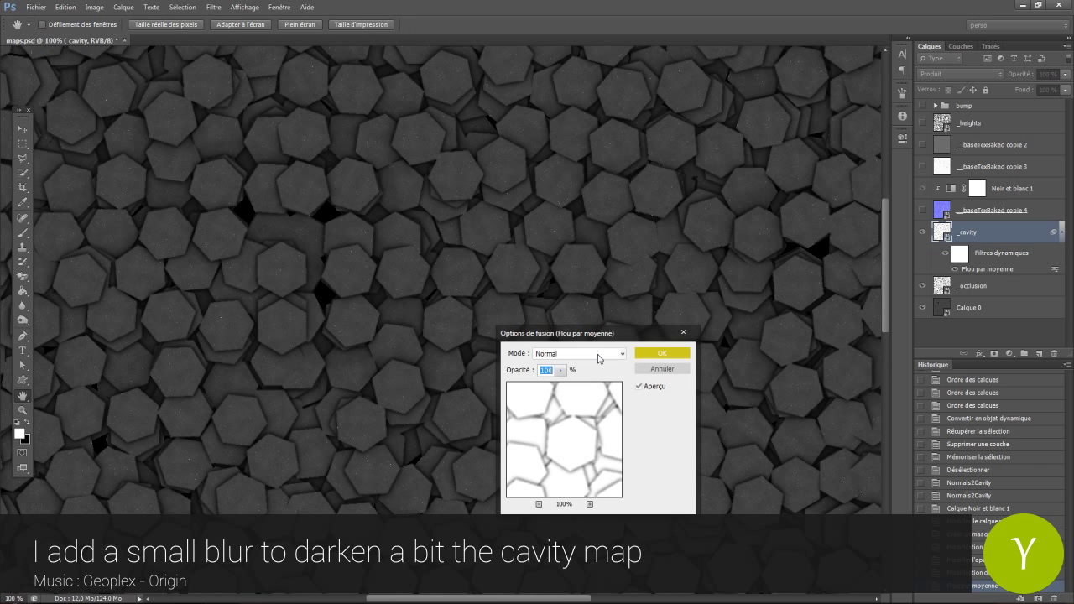
click(579, 354)
click(576, 93)
click(662, 353)
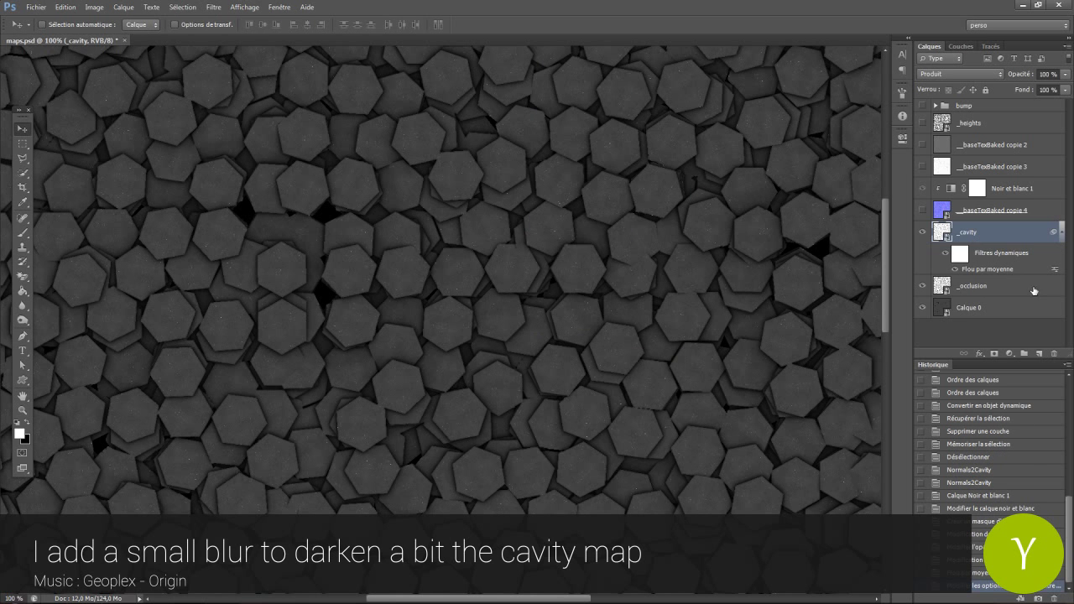
click(1062, 232)
Show __baseTexBaked copie 4, set it to Overlay (Incrustation) with 50% fill opacity, and compare the image with and without it.
click(984, 211)
click(922, 210)
click(960, 74)
click(956, 224)
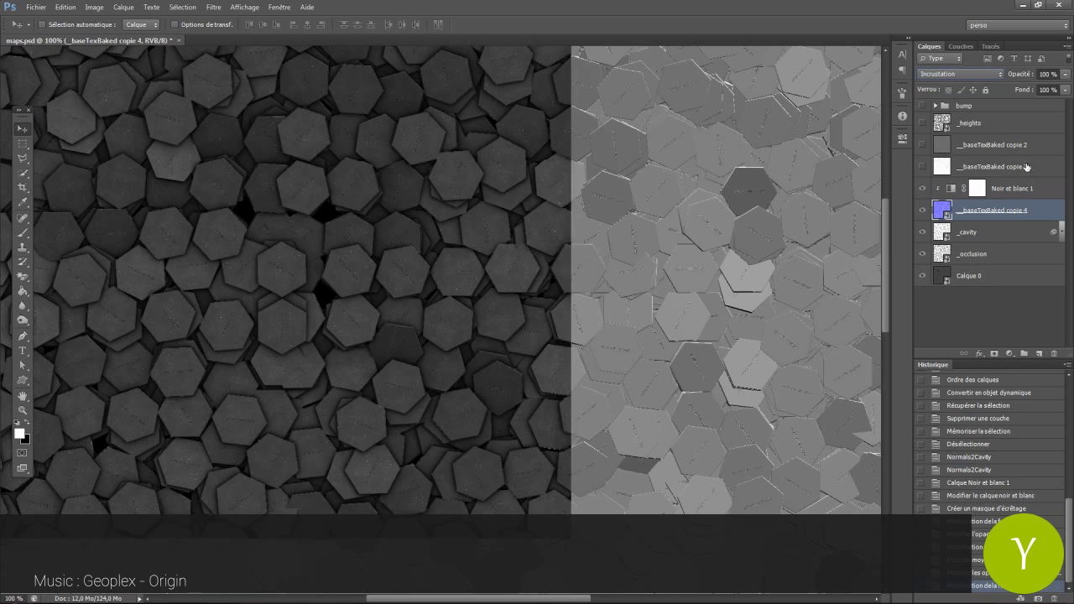
text(5)
click(922, 210)
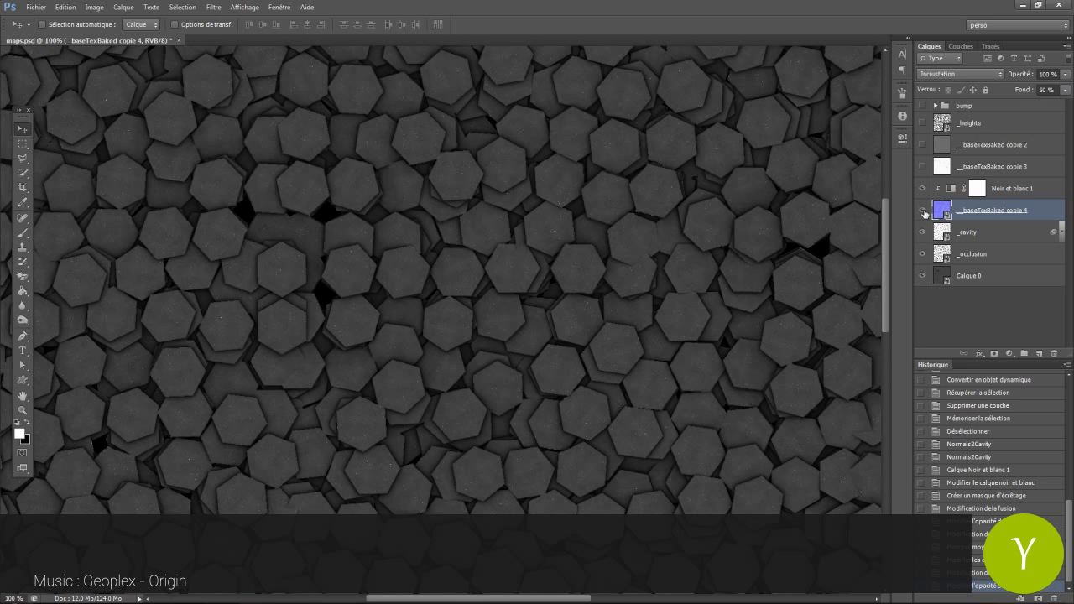
click(922, 210)
Show __baseTexBaked copie 3, set its blend mode to Multiply (Produit), and briefly preview the layer above it.
click(972, 167)
click(923, 166)
click(960, 74)
click(957, 118)
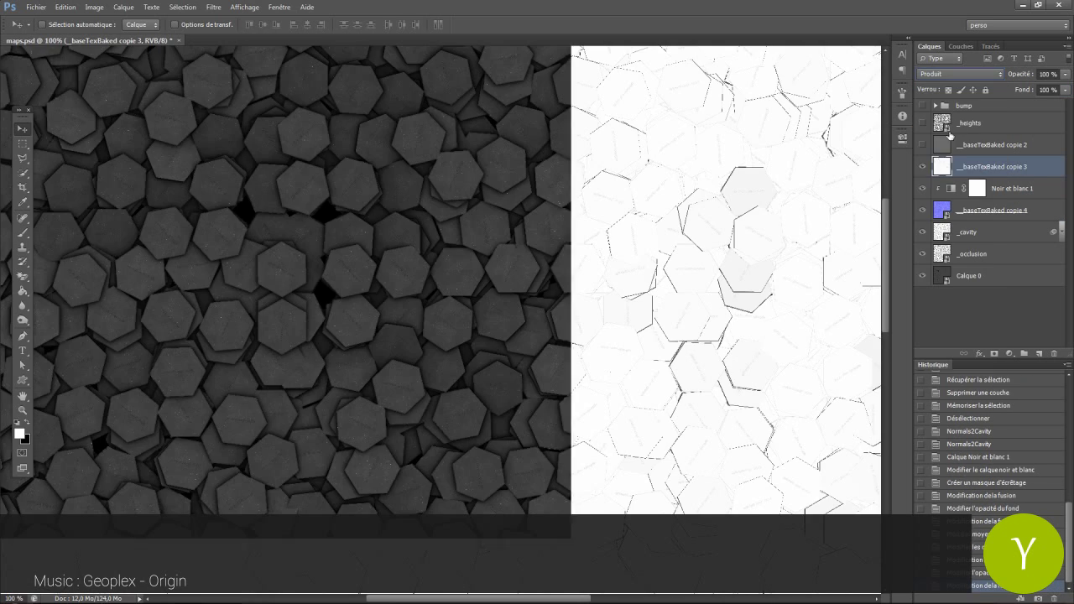
click(922, 144)
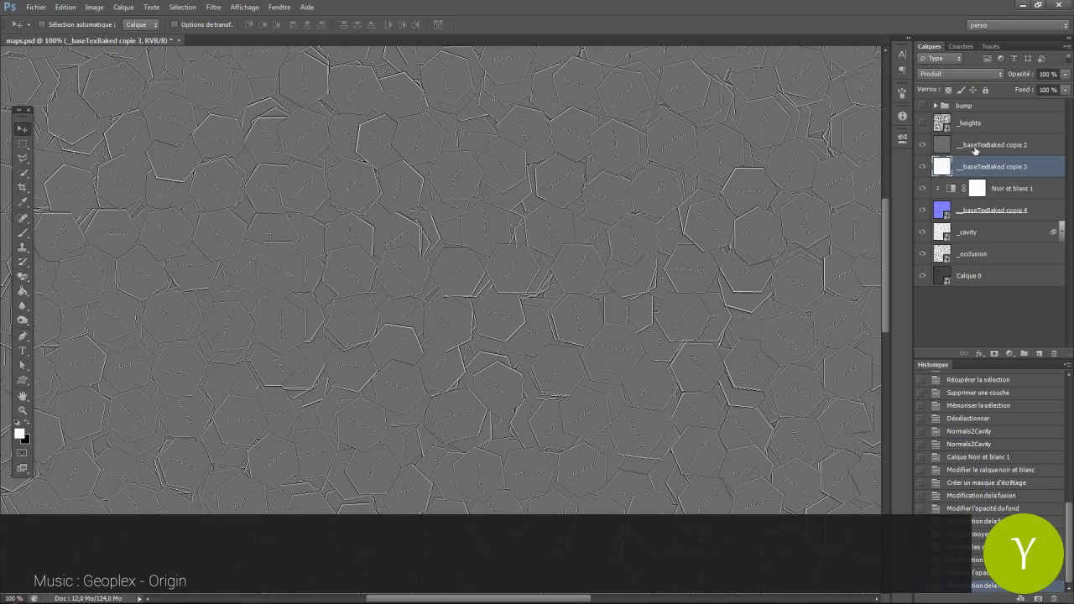
click(922, 144)
Show __baseTexBaked copie 2 and set its blend mode to Overlay (Incrustation).
click(995, 145)
click(923, 144)
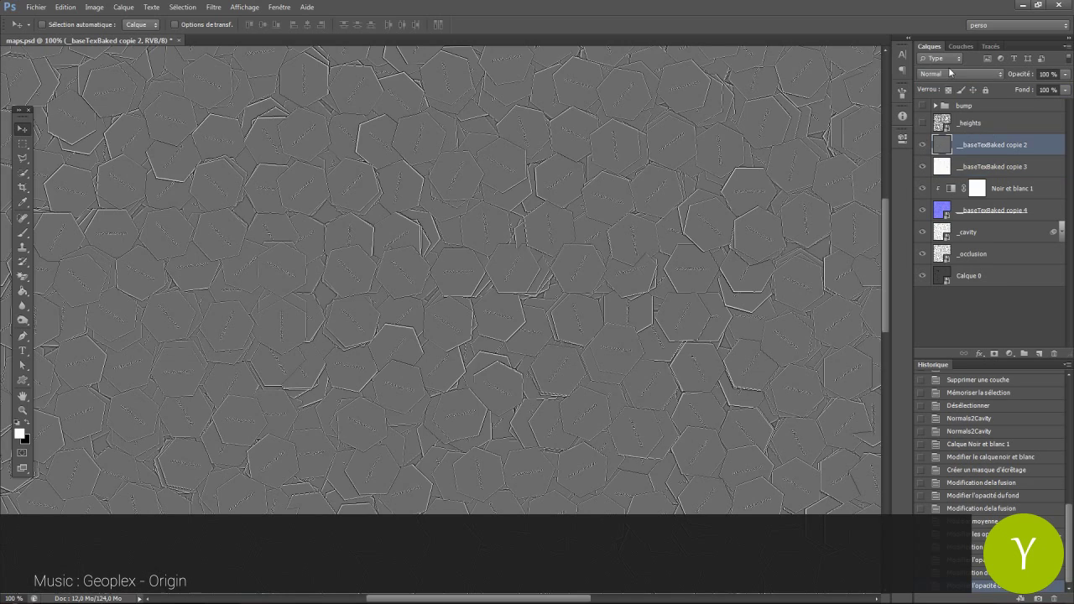
click(960, 74)
click(937, 221)
Examine the hexagon edges at several magnifications and compare the texture with and without the __baseTexBaked copie 2 details.
alt+click(453, 242)
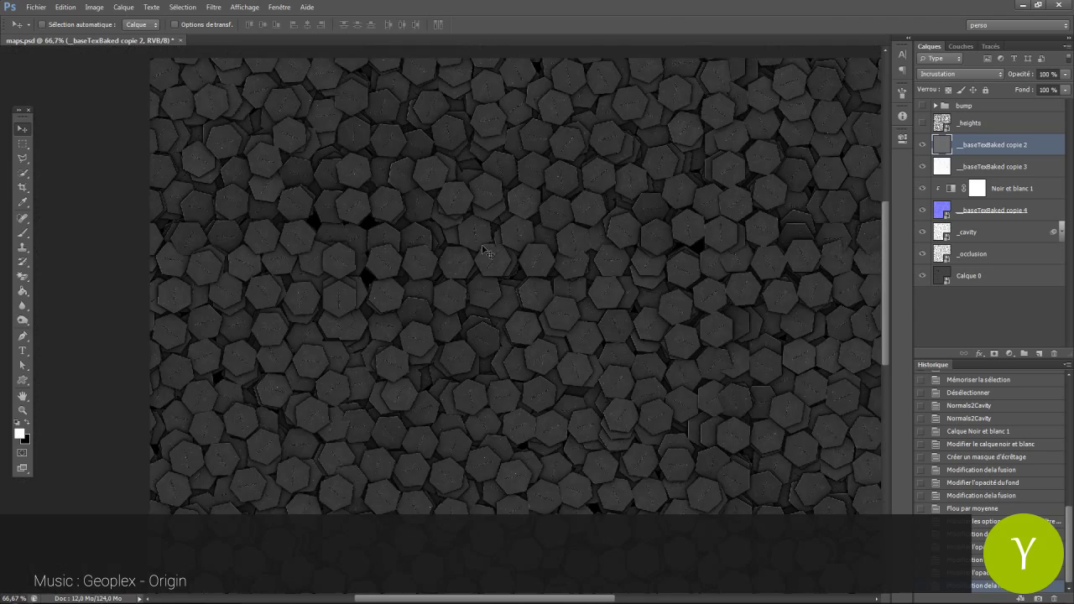
alt+click(533, 255)
ctrl+click(476, 273)
ctrl+click(495, 287)
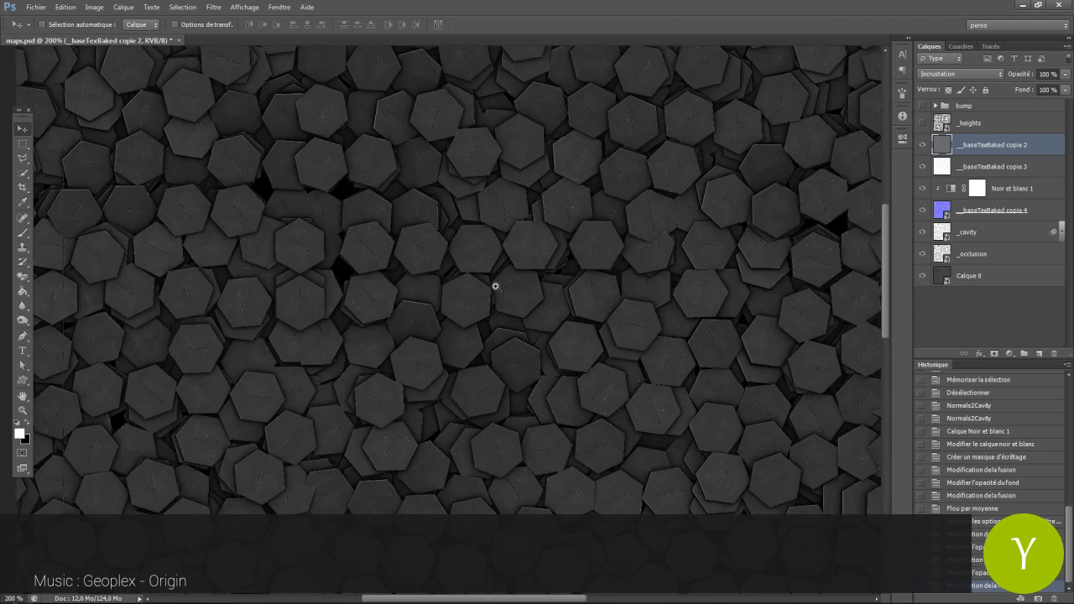
ctrl+click(495, 286)
alt+click(515, 282)
alt+click(666, 276)
alt+click(667, 276)
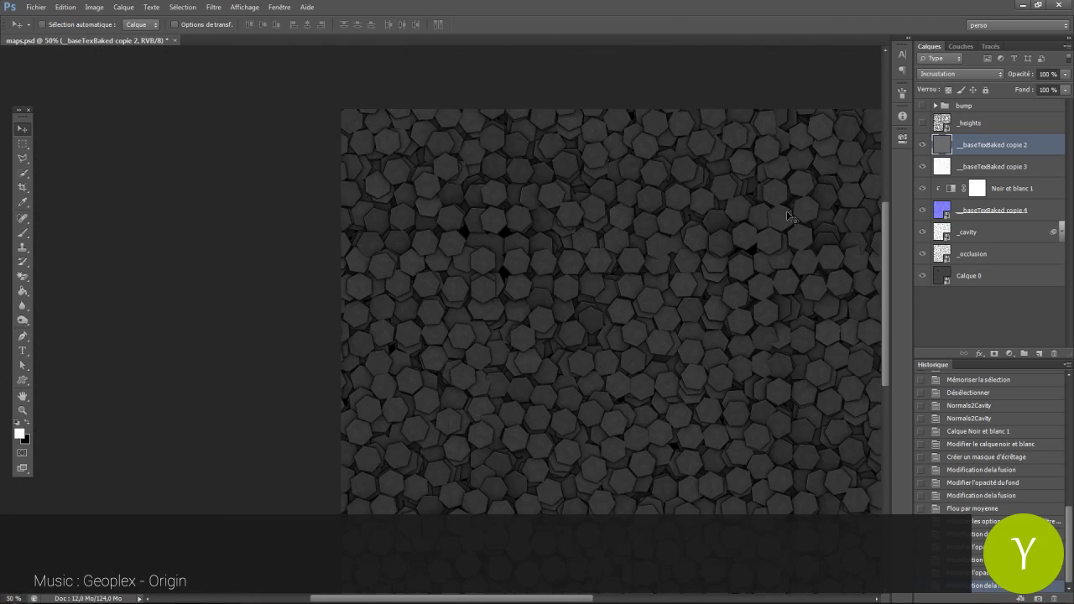
click(921, 146)
click(922, 145)
Blend out the dark pixels of __baseTexBaked copie 2 by splitting its This Layer black threshold to 124 / 196.
right_click(992, 146)
click(978, 153)
drag(735, 302, 845, 304)
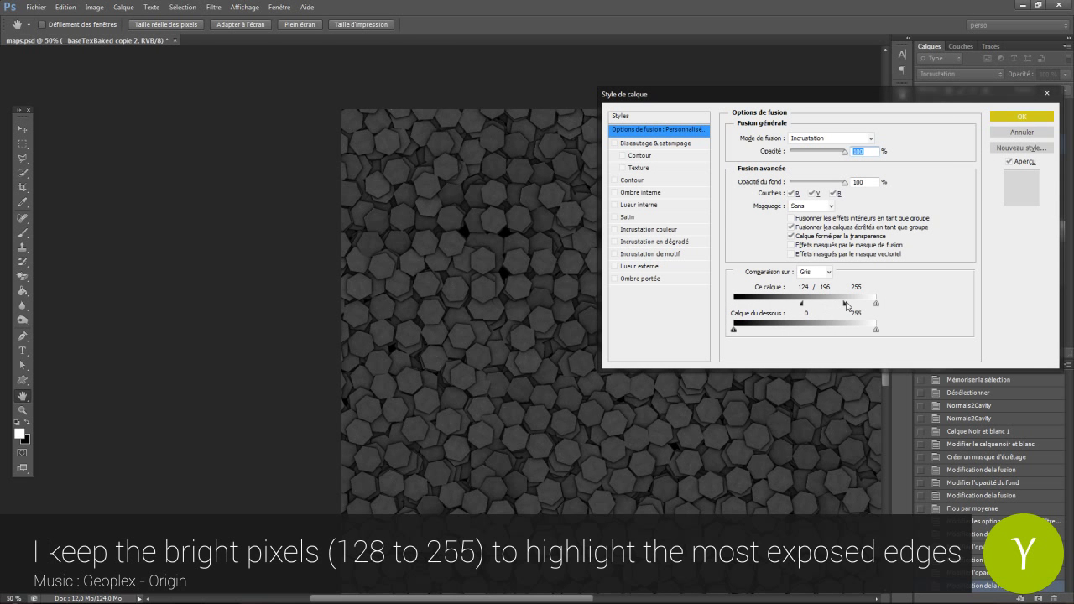
click(1022, 117)
Try the Color Dodge (Densité couleur -) blend mode on __baseTexBaked copie 2 and return it to Overlay.
alt+scroll(700, 280, up, 2)
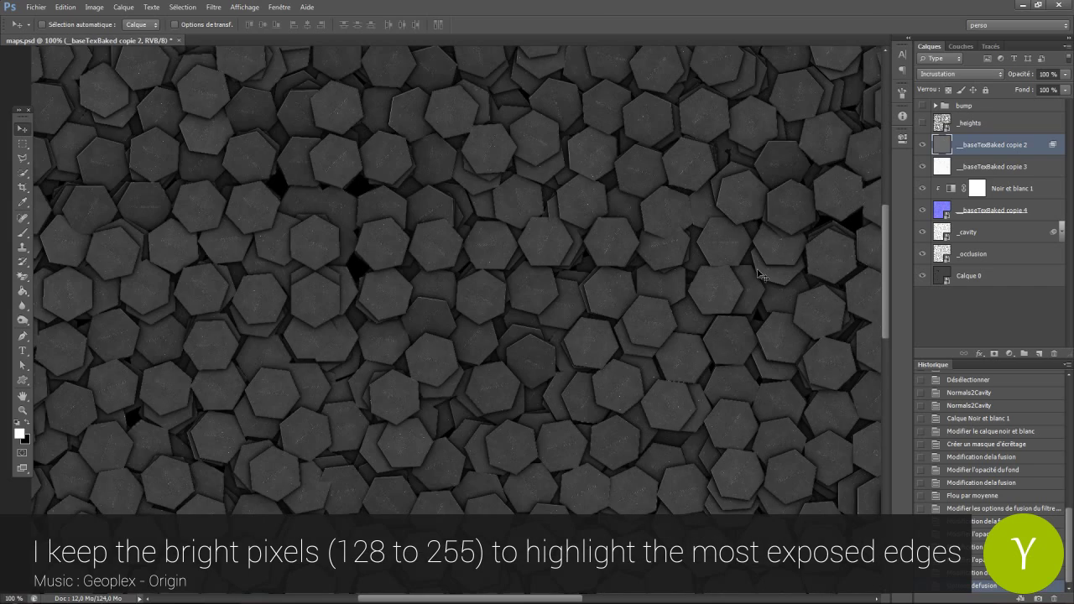
click(961, 73)
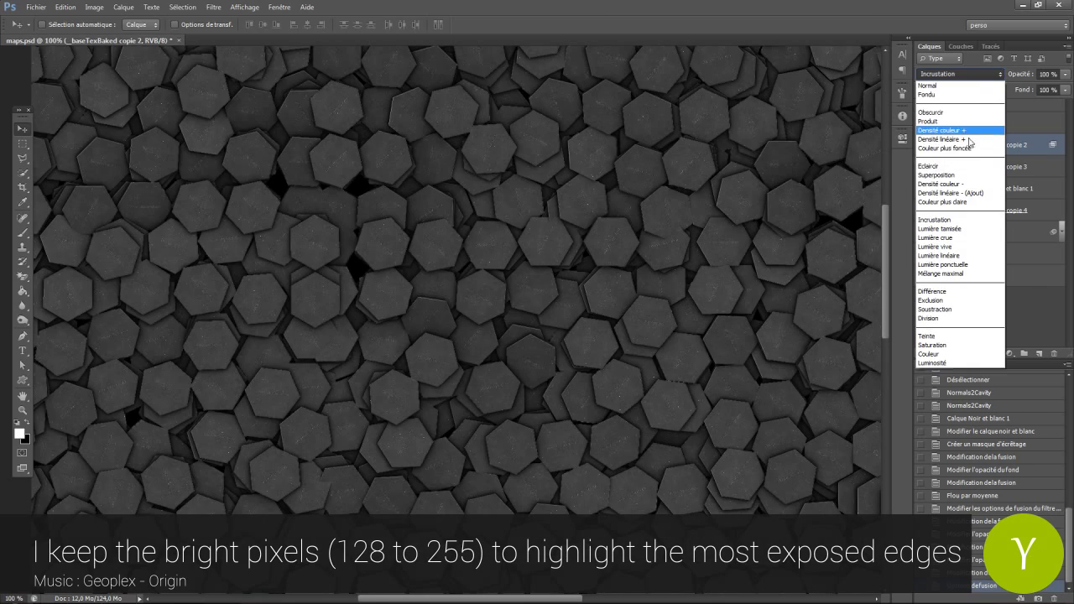
click(961, 180)
click(961, 74)
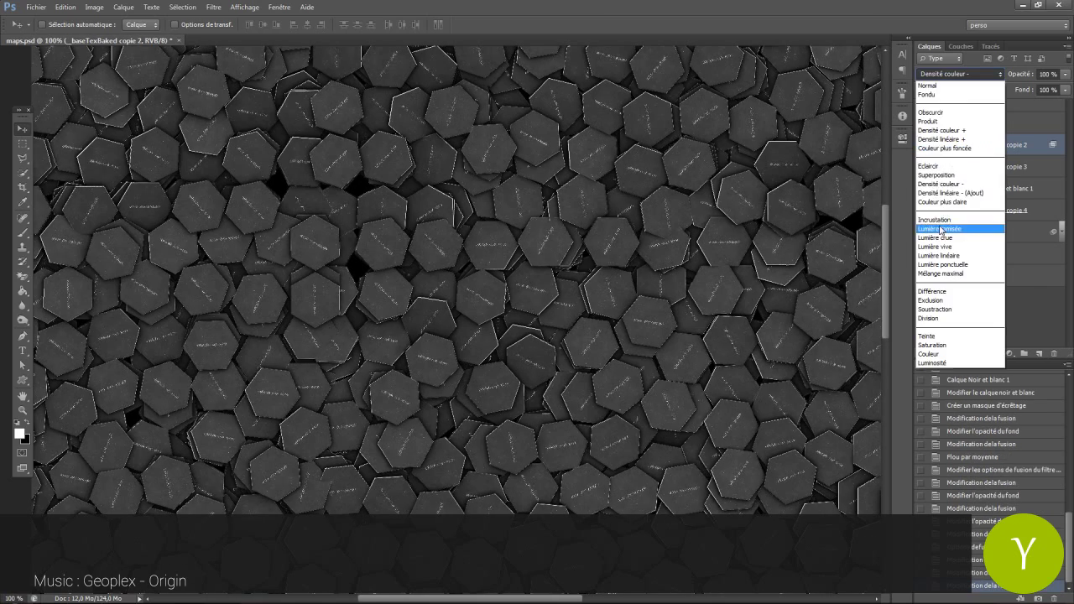
Group the layers from __baseTexBaked copie 2 down to Calque 0 as diffuse and save the document.
click(984, 150)
shift+click(986, 273)
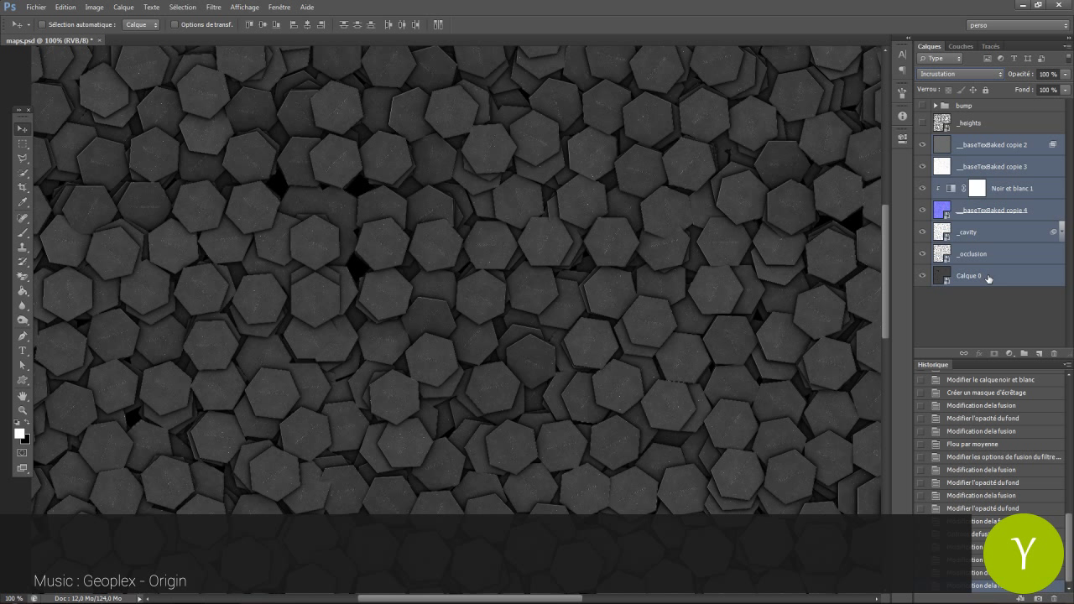
key(ctrl+g)
key(Return)
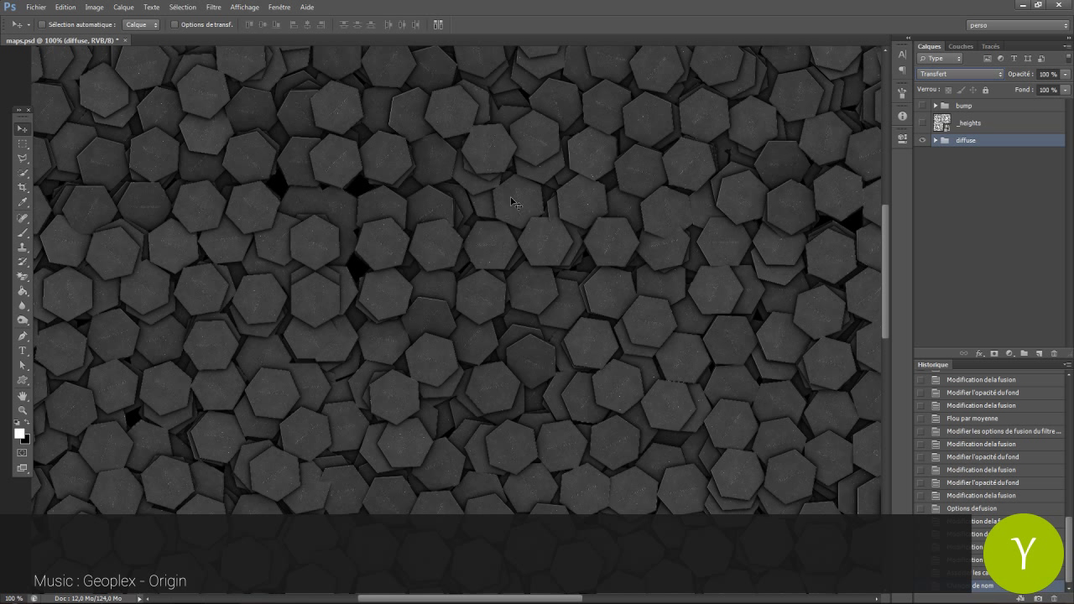
key(ctrl+s)
Add a Photo Filter (Filtre photo) adjustment above __baseTexBaked copie 2 in the diffuse group, using Filtre refroidissant (82).
click(935, 141)
click(999, 158)
click(1009, 353)
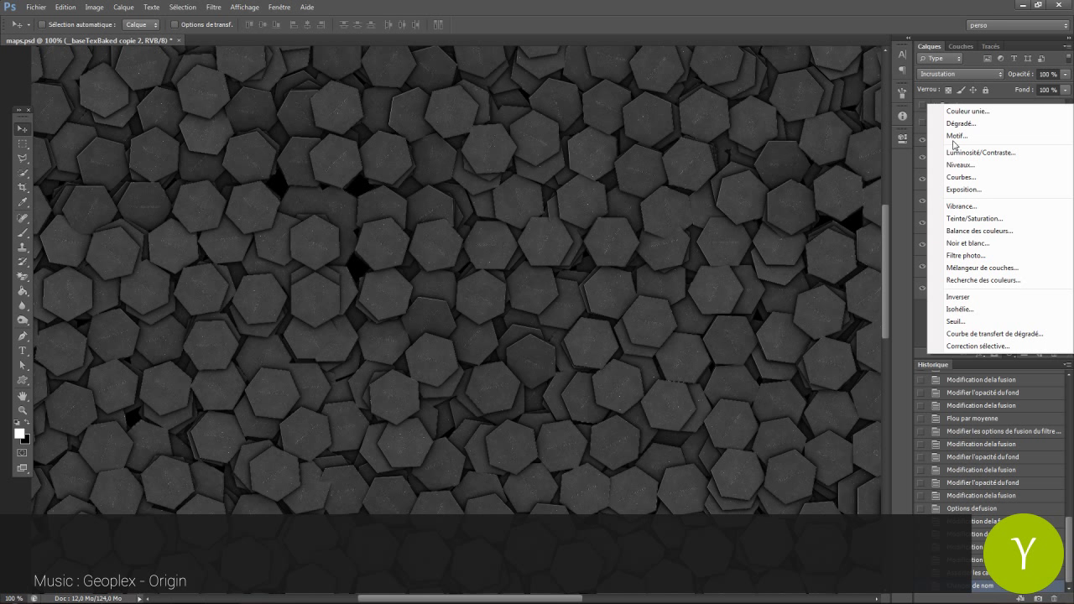
click(965, 246)
click(824, 166)
click(831, 234)
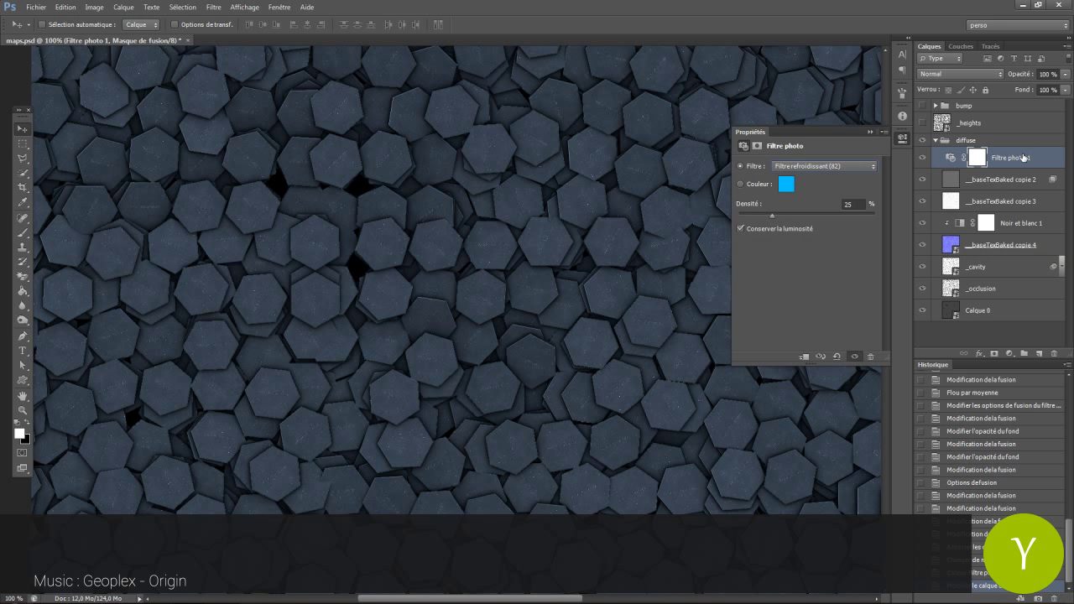
Limit the photo filter to the shadows by splitting its Underlying Layer (Calque du dessous) white threshold to 8 / 56.
right_click(986, 160)
click(985, 170)
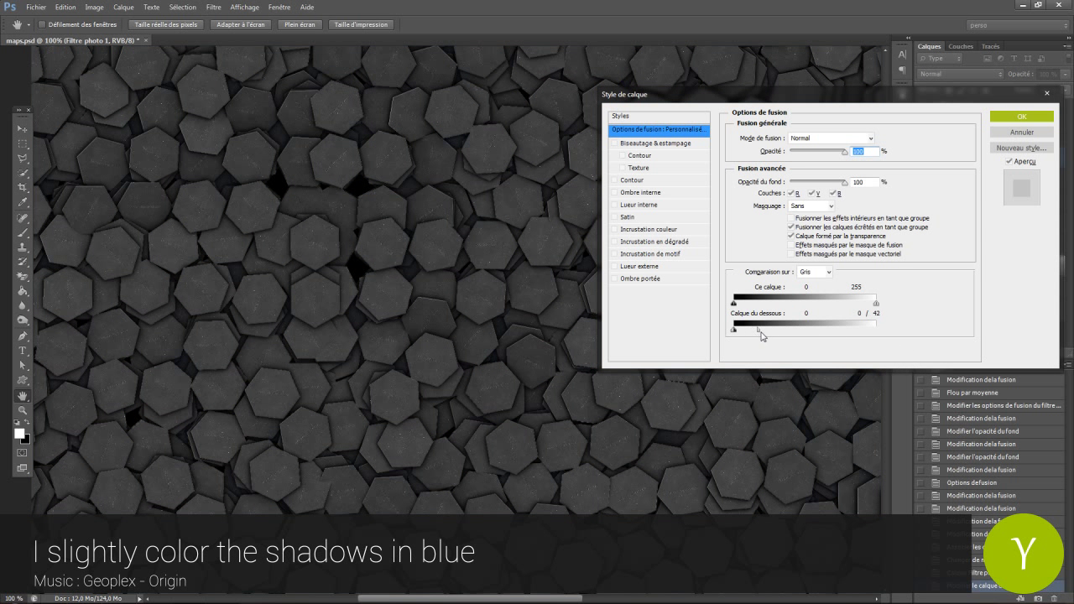
drag(754, 332, 761, 333)
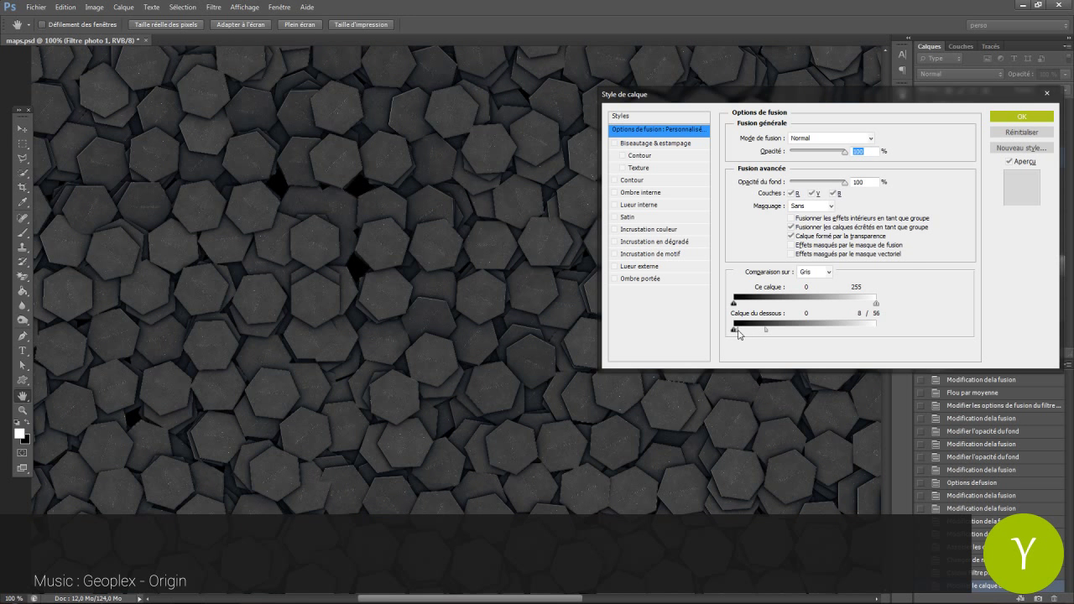
key(Return)
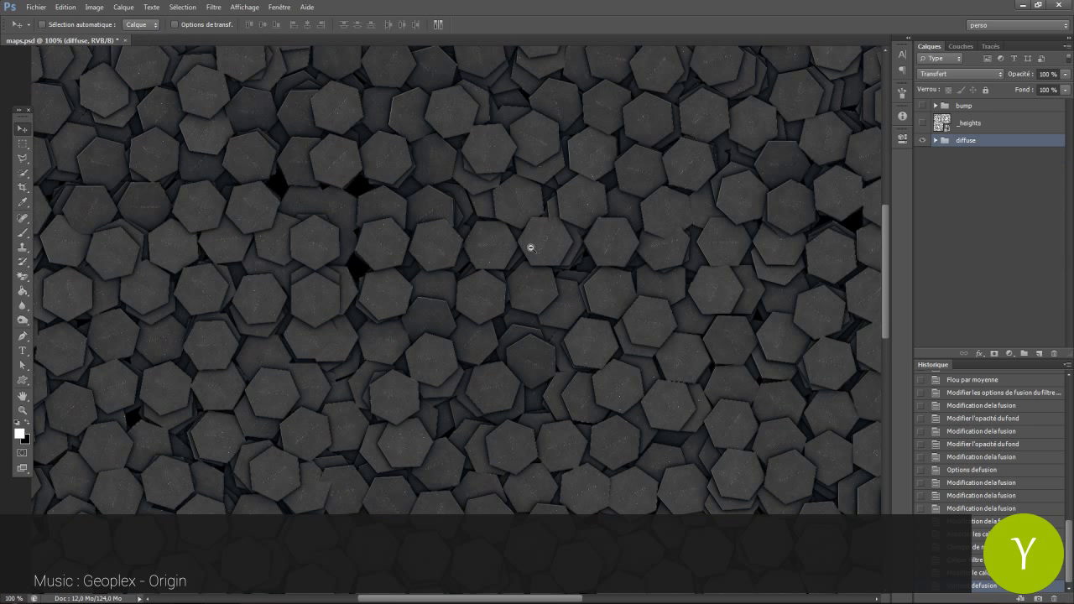
alt+scroll(587, 257, down, 1)
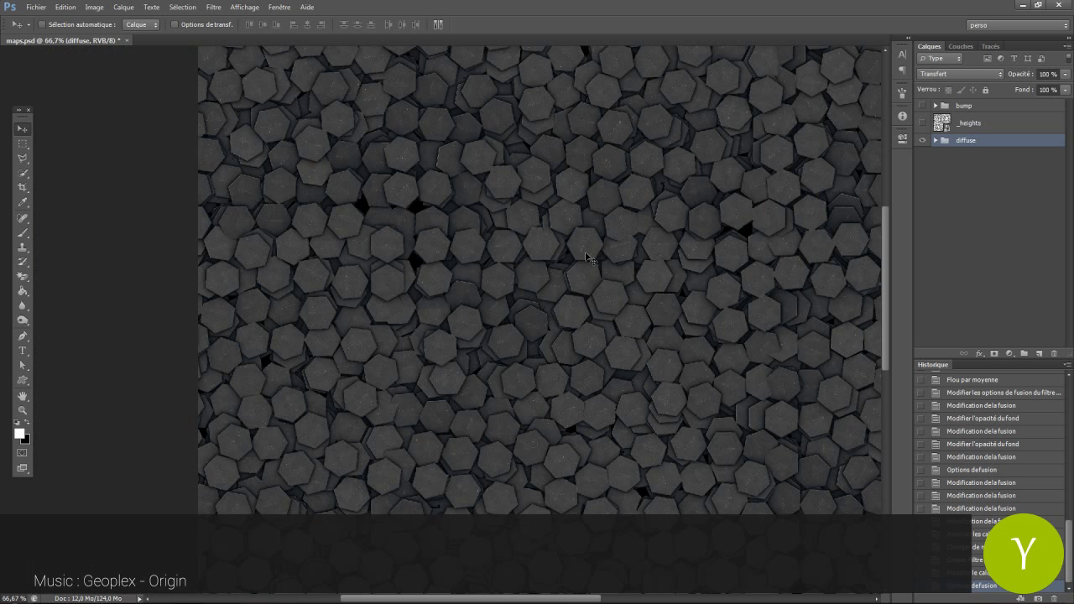
alt+scroll(660, 210, down, 2)
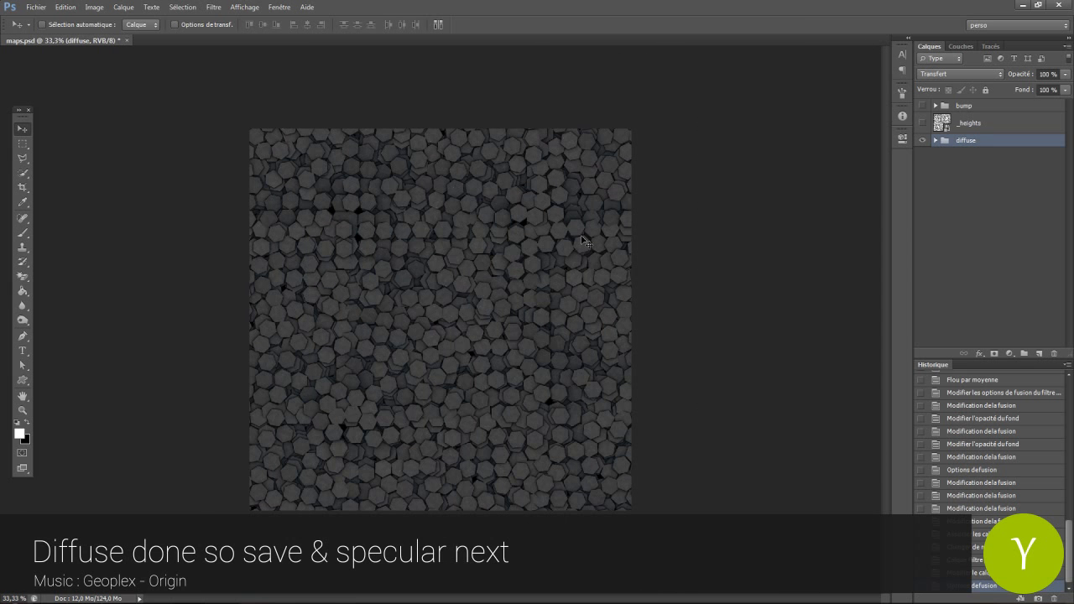
Save the document and export the diffuse map in Targa format as diffuse.tga.
key(ctrl+s)
key(ctrl+shift+s)
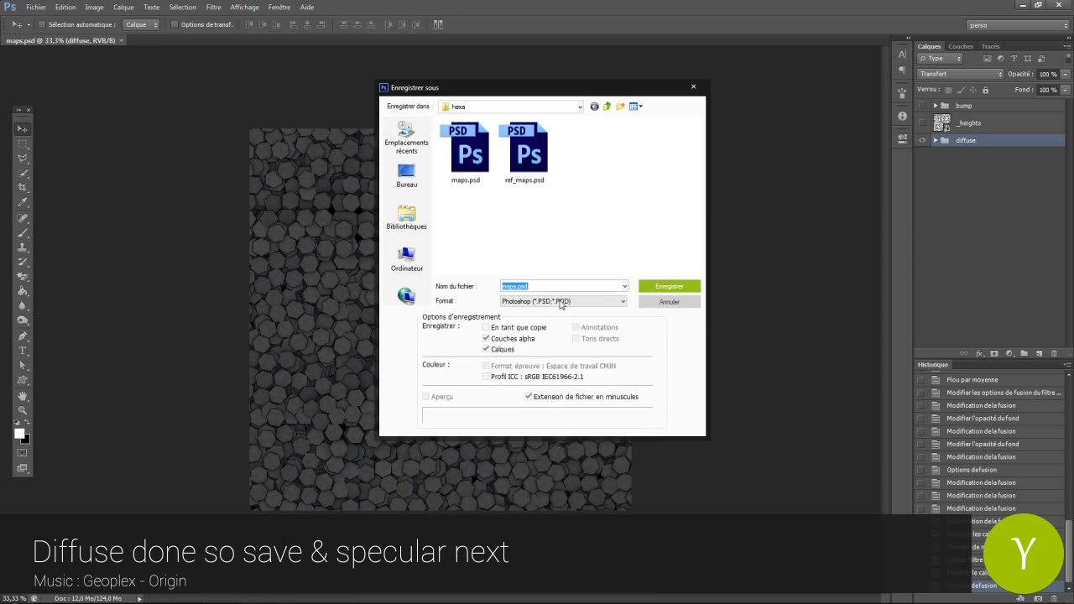
click(622, 300)
click(554, 445)
key(Return)
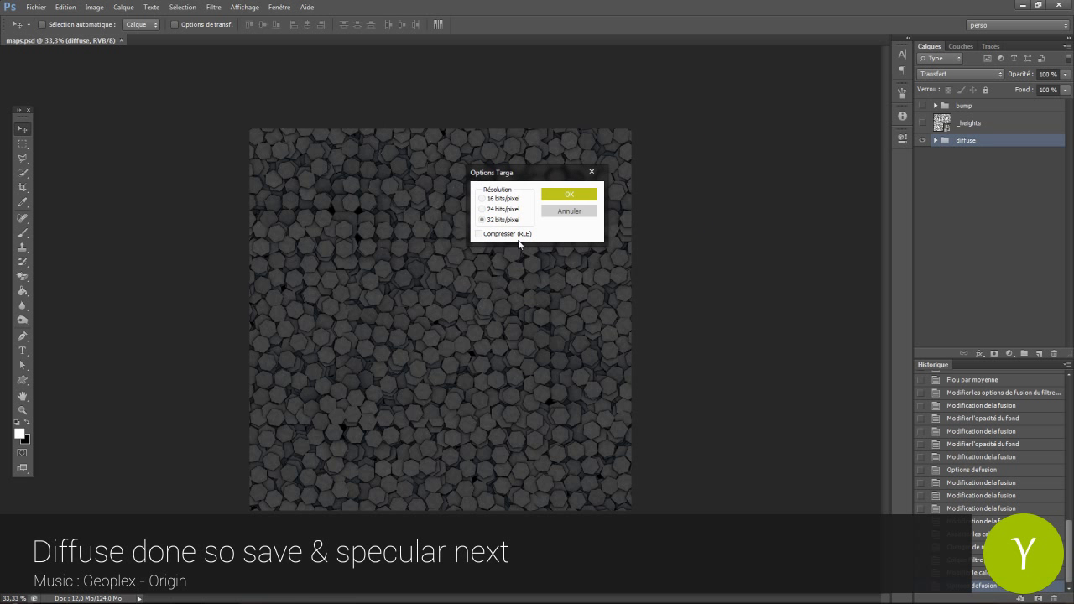
click(569, 194)
Create a new layer above the diffuse group, fill it with white and apply Difference Clouds (Nuages par différence) repeatedly.
click(1039, 353)
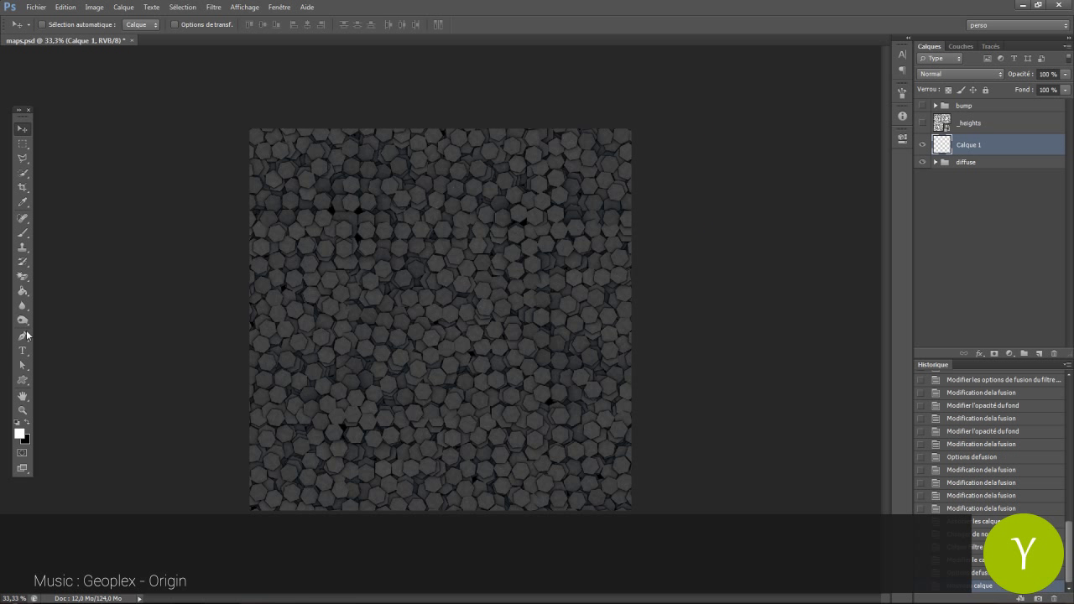
click(23, 290)
click(355, 175)
click(213, 7)
mouse_move(276, 173)
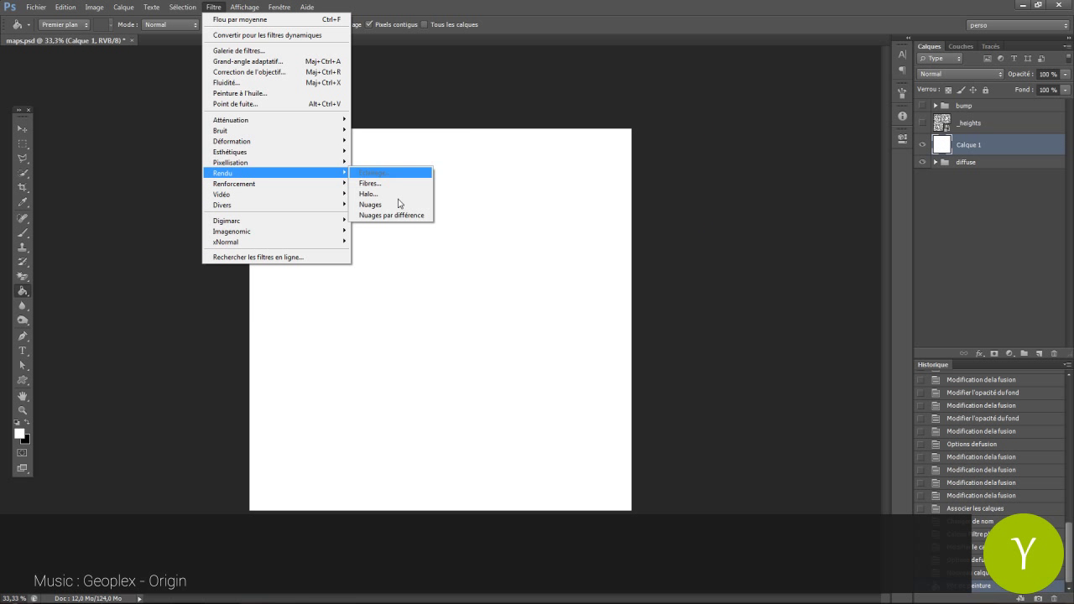
click(391, 217)
key(ctrl+f)
Make red the background colour with black as foreground, and reapply Difference Clouds to Calque 1 several times.
click(20, 434)
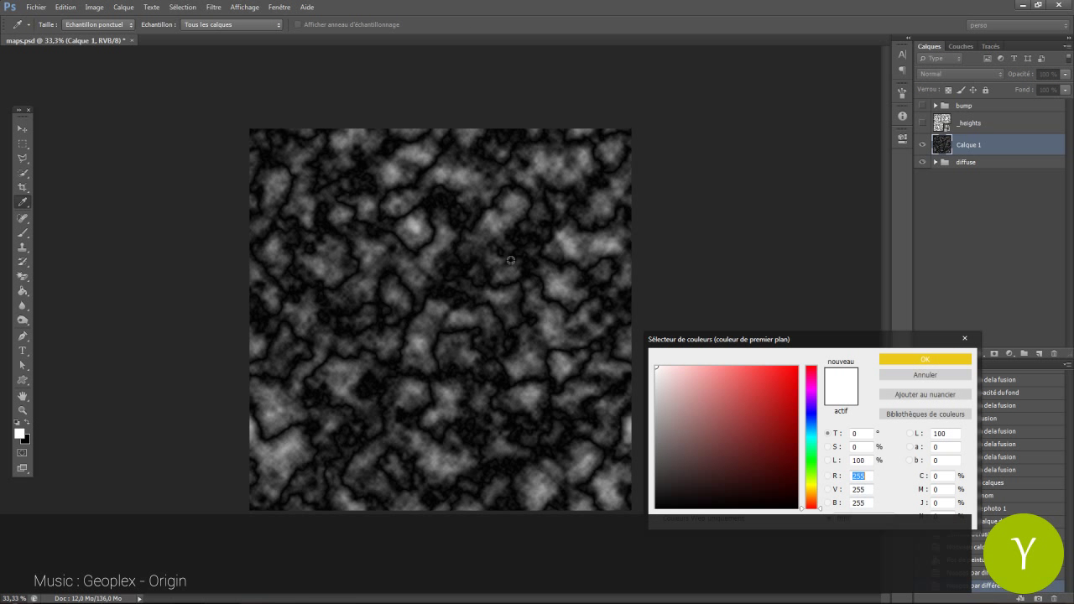
click(797, 367)
key(Return)
click(27, 423)
click(19, 432)
click(811, 464)
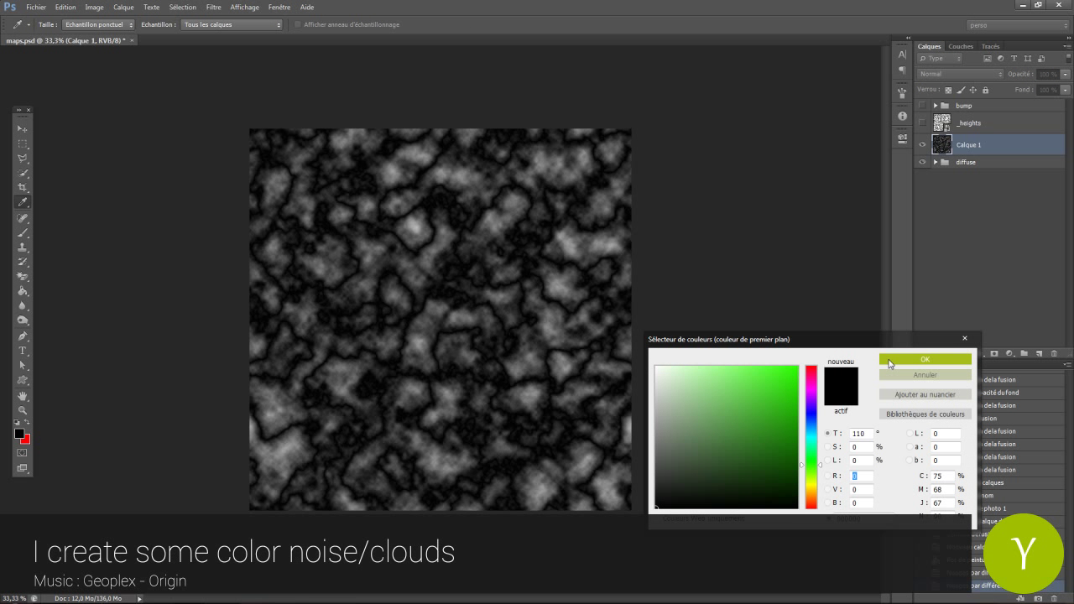
click(812, 483)
key(ctrl+f)
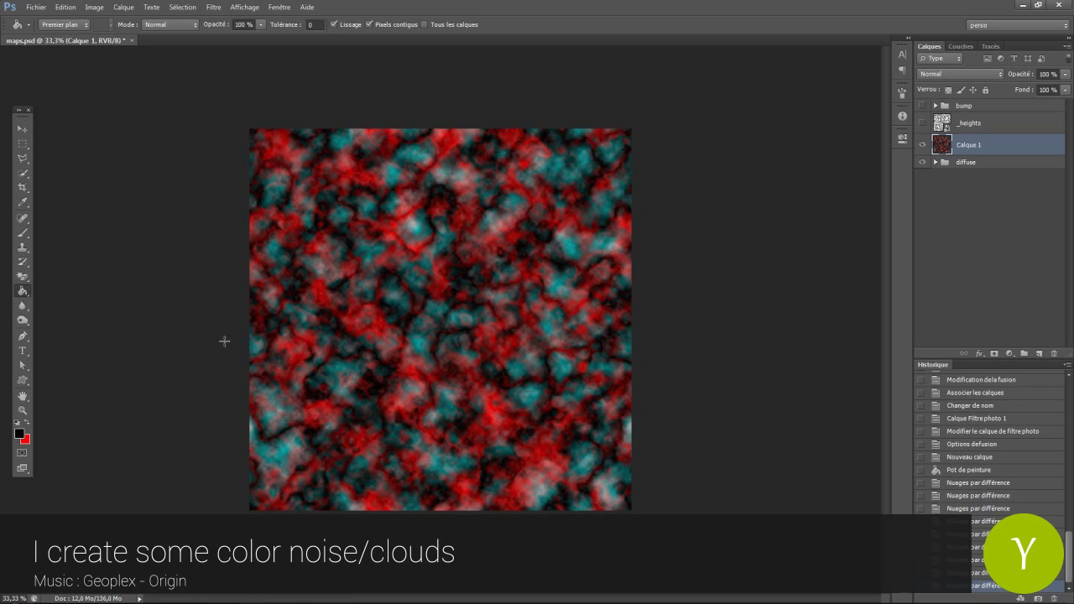
Change the foreground colour to yellow and repeat Difference Clouds on Calque 1 for multicoloured noise.
click(19, 434)
click(797, 363)
click(918, 358)
key(ctrl+f)
key(ctrl+f)
key(ctrl+f)
key(ctrl+f)
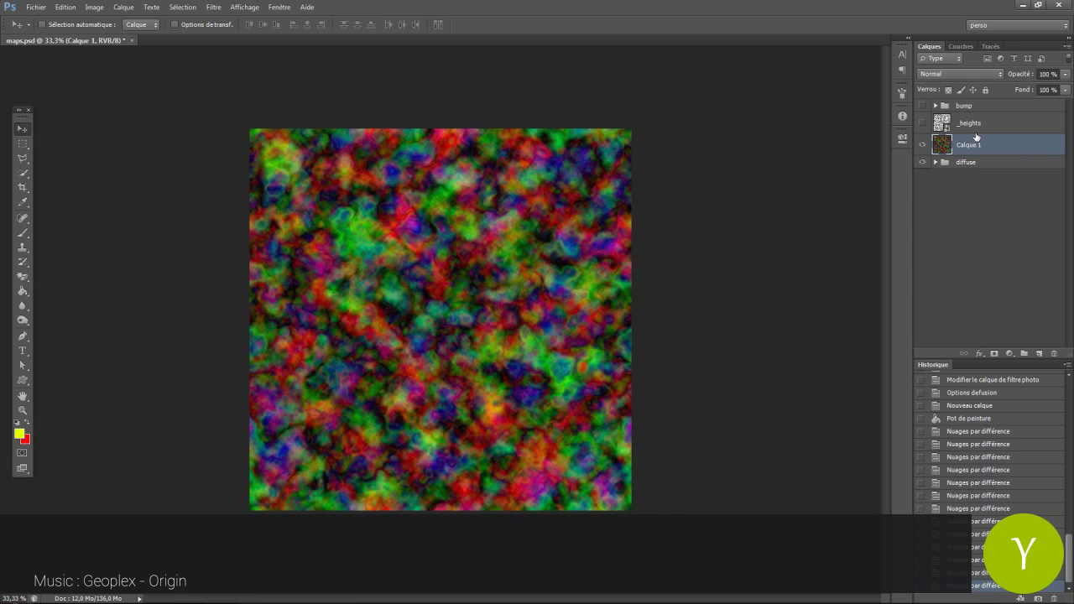
Set Calque 1 to the Couleur blend mode with a 10 % fill opacity.
click(962, 74)
click(948, 357)
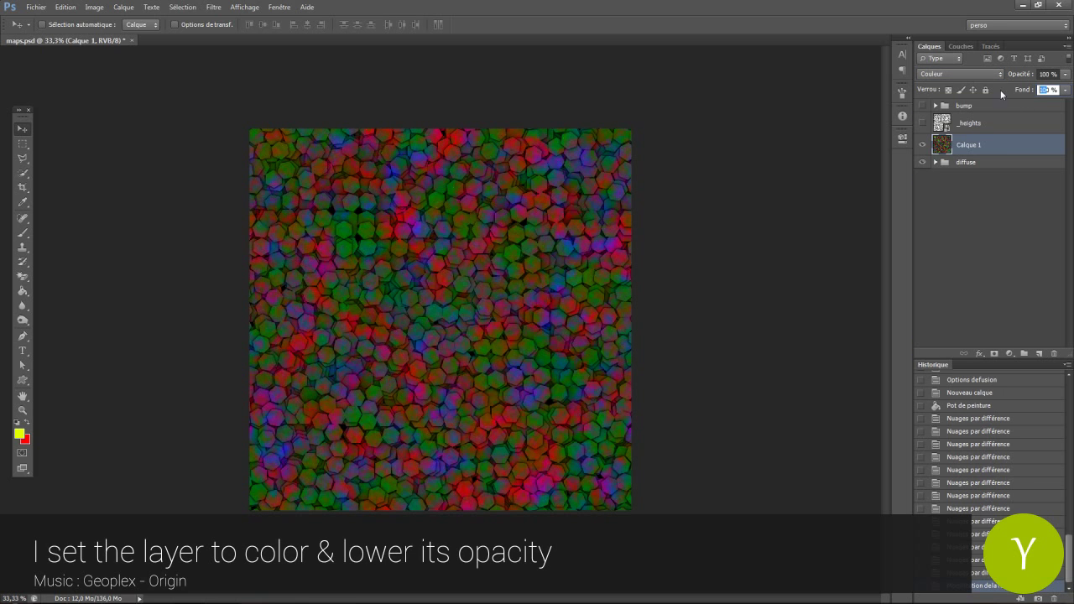
text(10)
key(Return)
ctrl+click(434, 287)
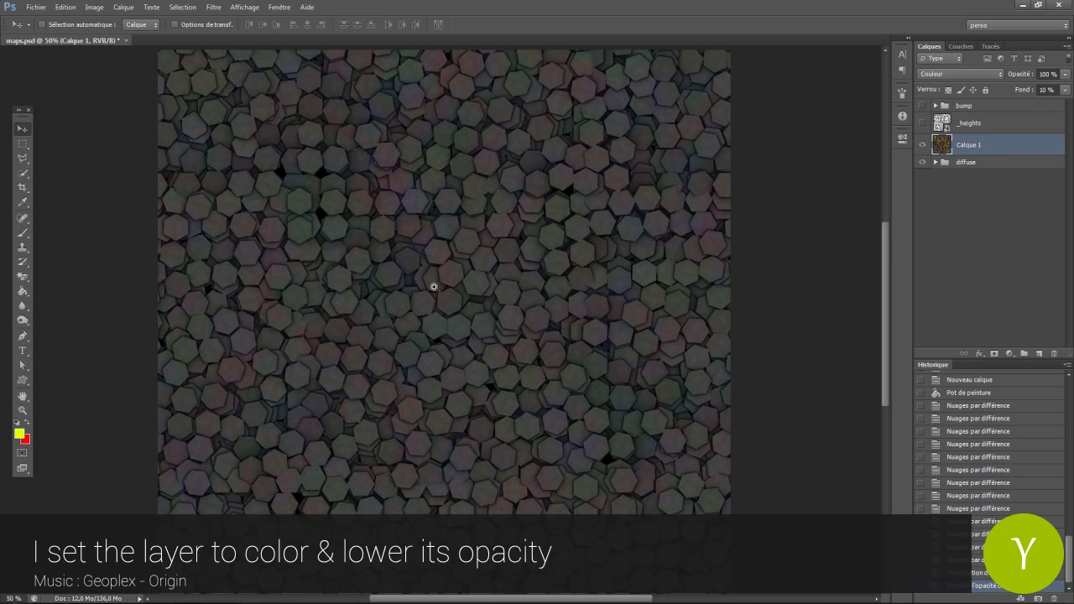
alt+scroll(433, 287, up, 1)
Duplicate the diffuse group's _cavity layer above Calque 1 and set the copy's blend mode to Produit (Multiply).
click(935, 162)
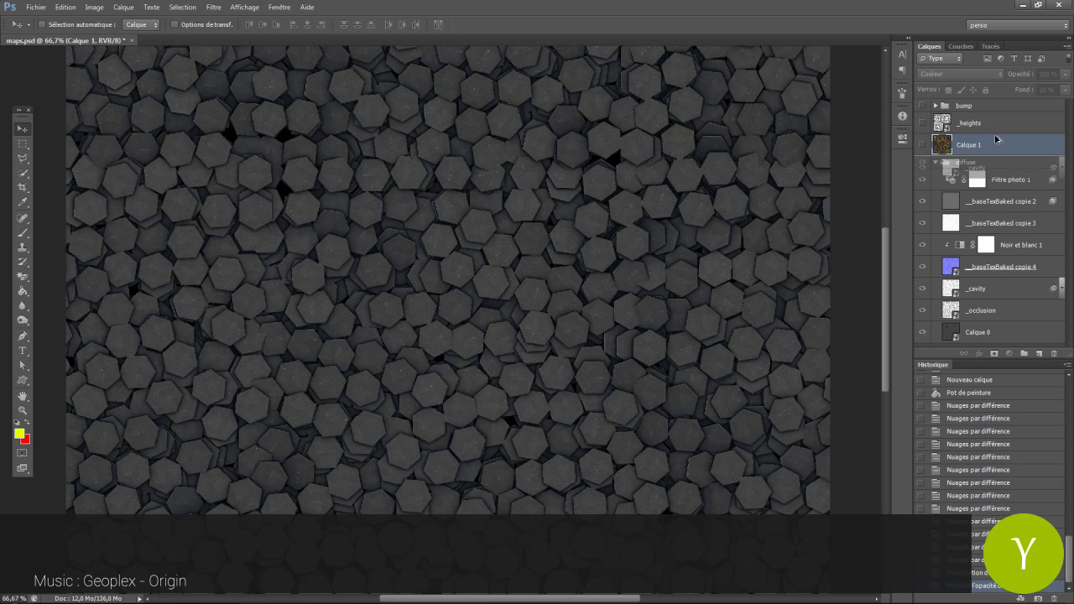
alt+drag(997, 139, 995, 136)
click(958, 74)
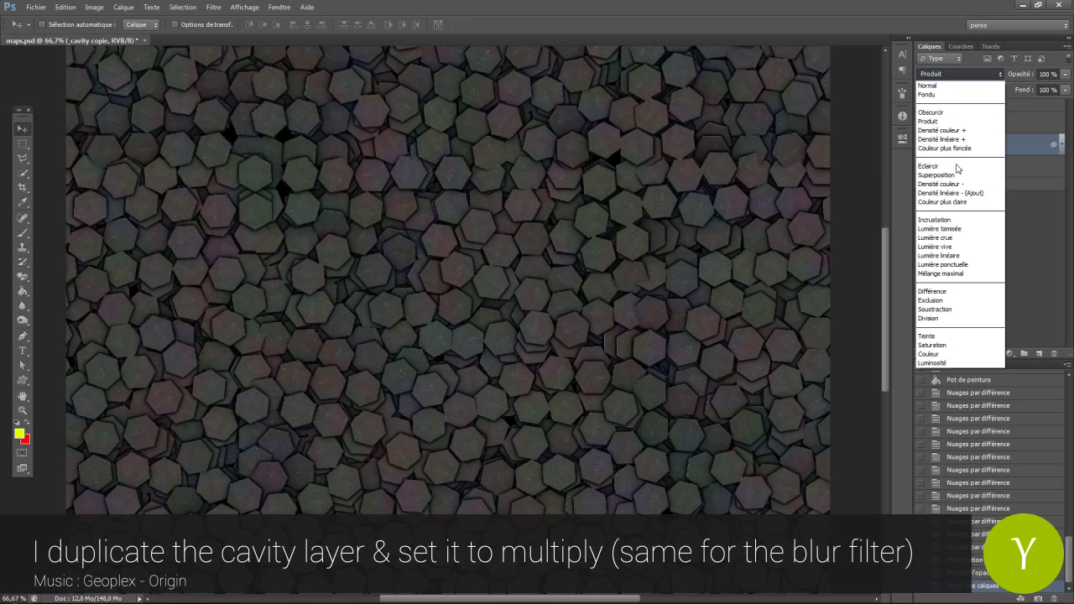
click(965, 131)
click(971, 74)
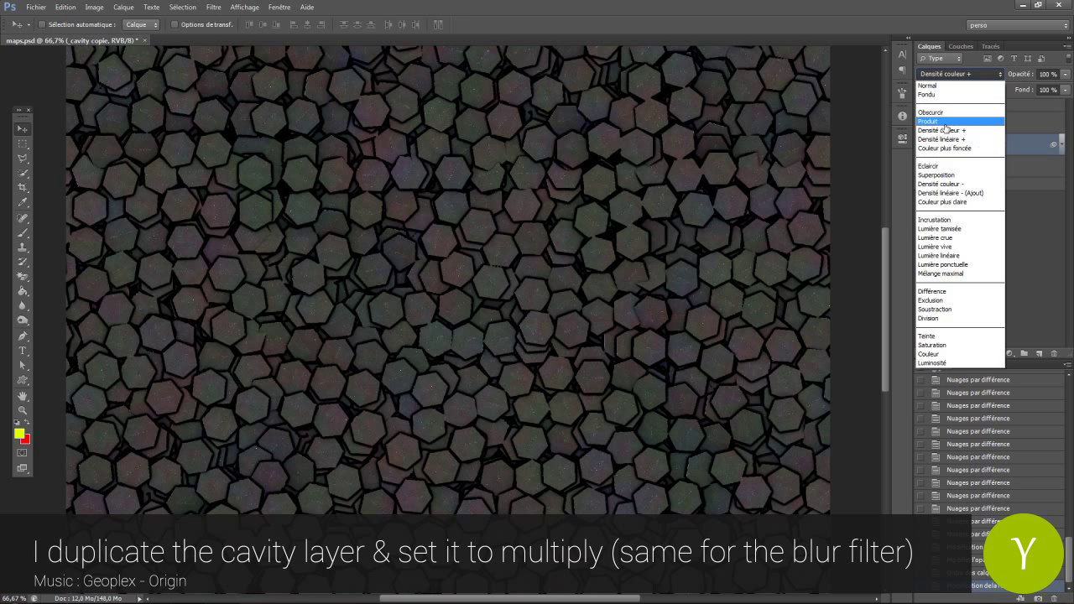
click(964, 122)
Set the blend mode of _cavity copie's Flou par moyenne smart filter to Produit.
double_click(1055, 181)
click(579, 353)
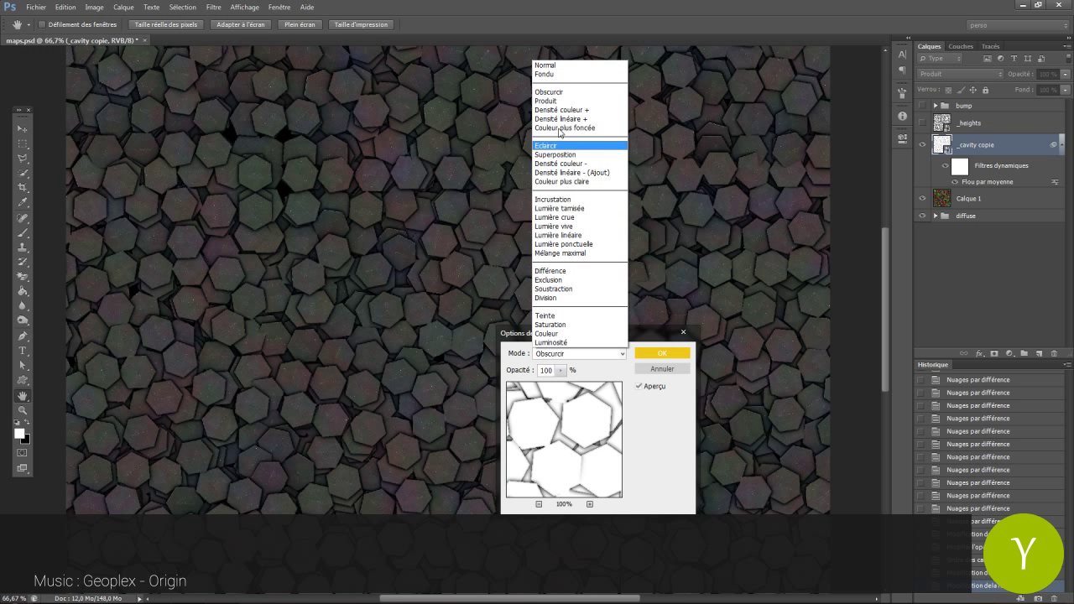
click(554, 100)
click(671, 353)
click(1055, 145)
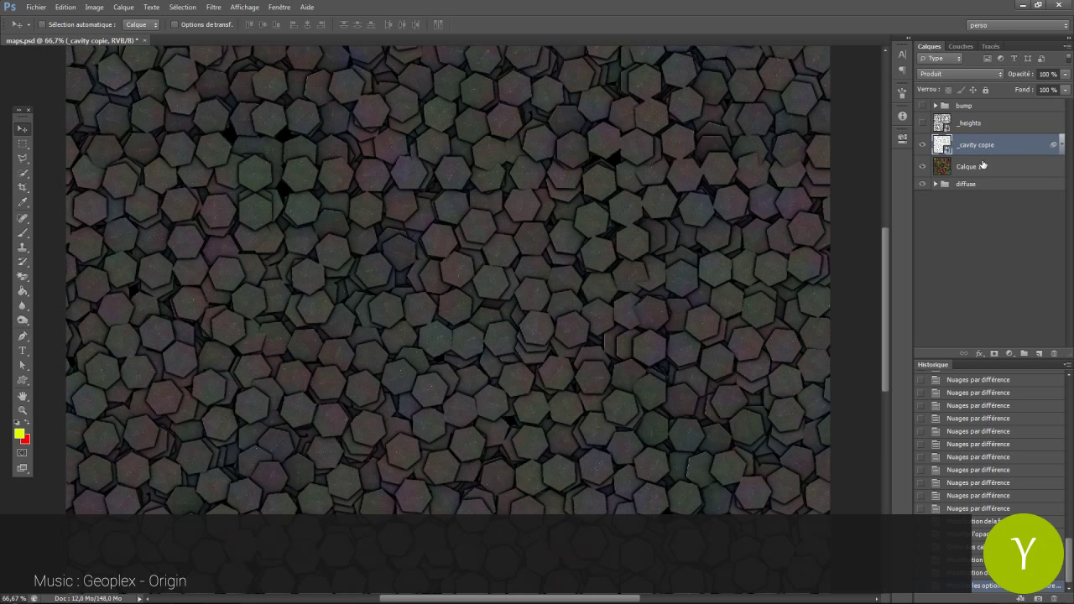
Compare the texture with and without _cavity copie, then group it with Calque 1 as specular.
click(923, 154)
click(923, 145)
shift+click(986, 170)
key(ctrl+g)
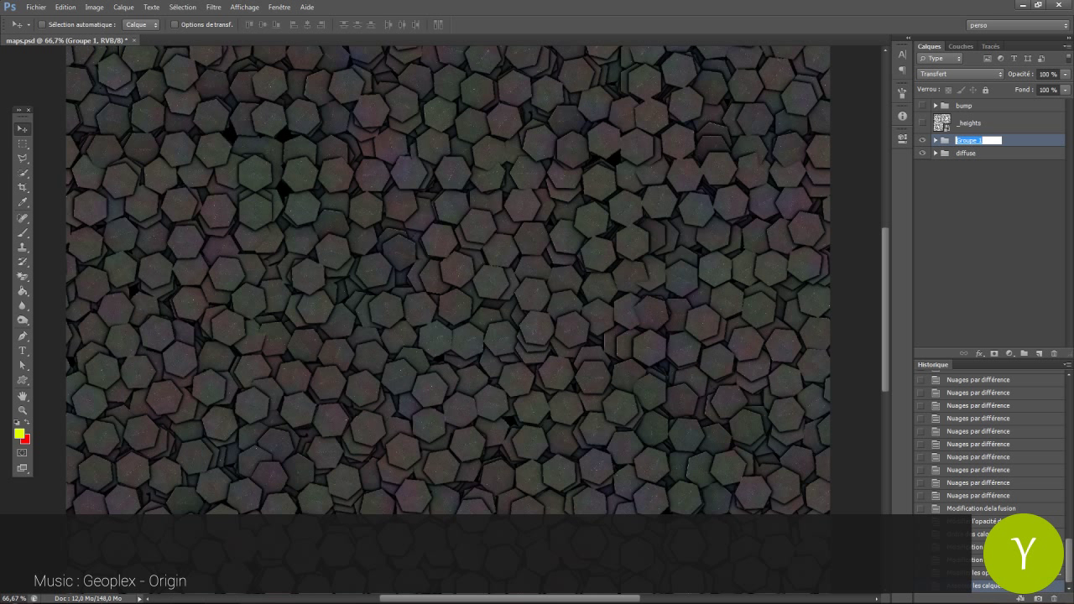
Duplicate __baseTexBaked copie 2 from the diffuse group and place the copy first in the specular group, above _cavity copie.
click(935, 153)
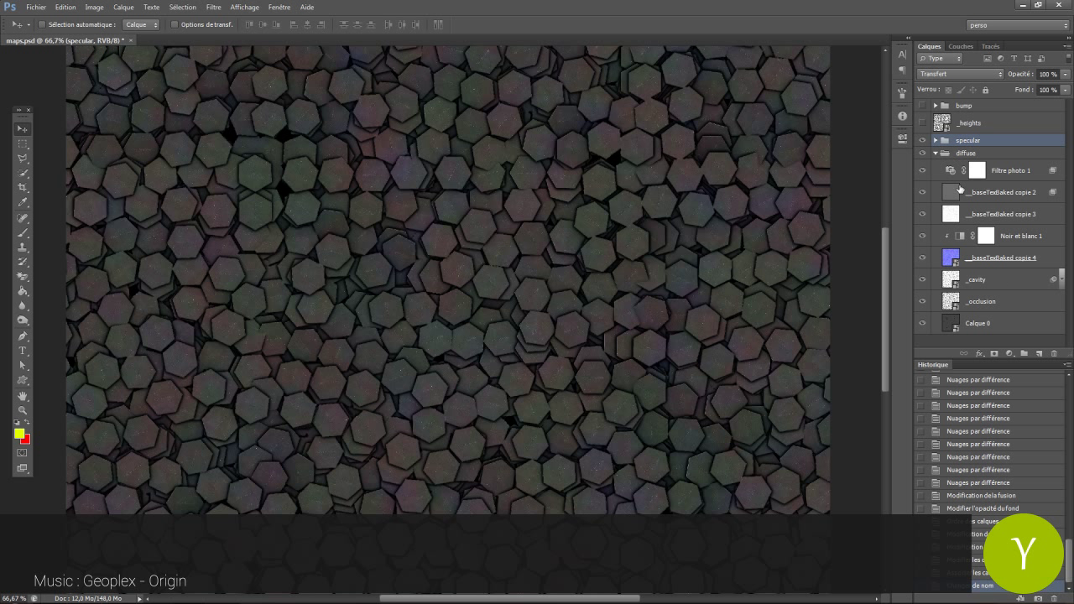
drag(982, 195, 983, 126)
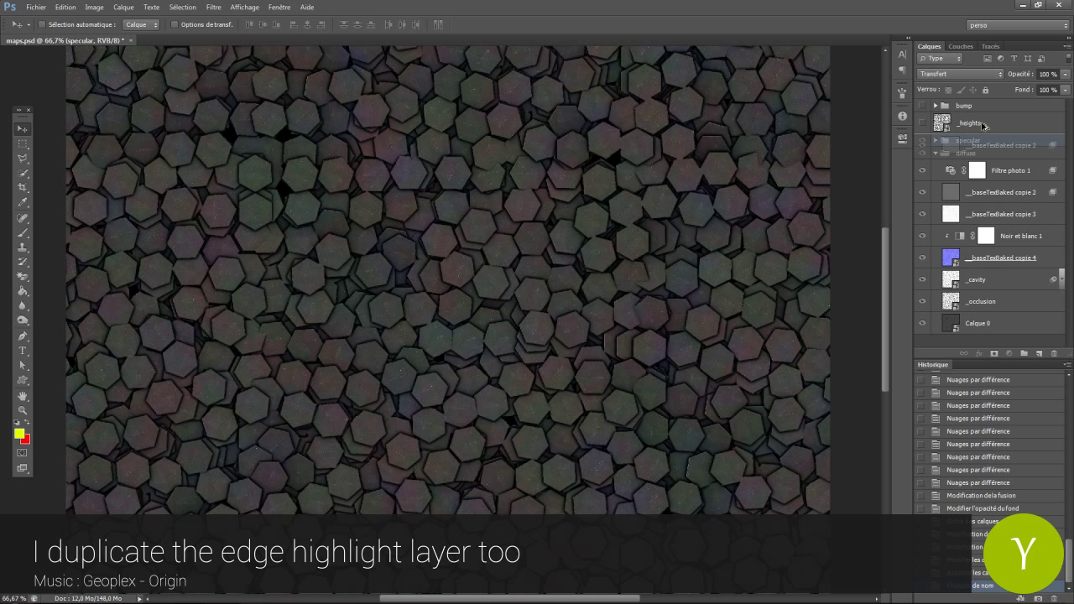
click(937, 141)
drag(978, 162, 975, 150)
click(935, 220)
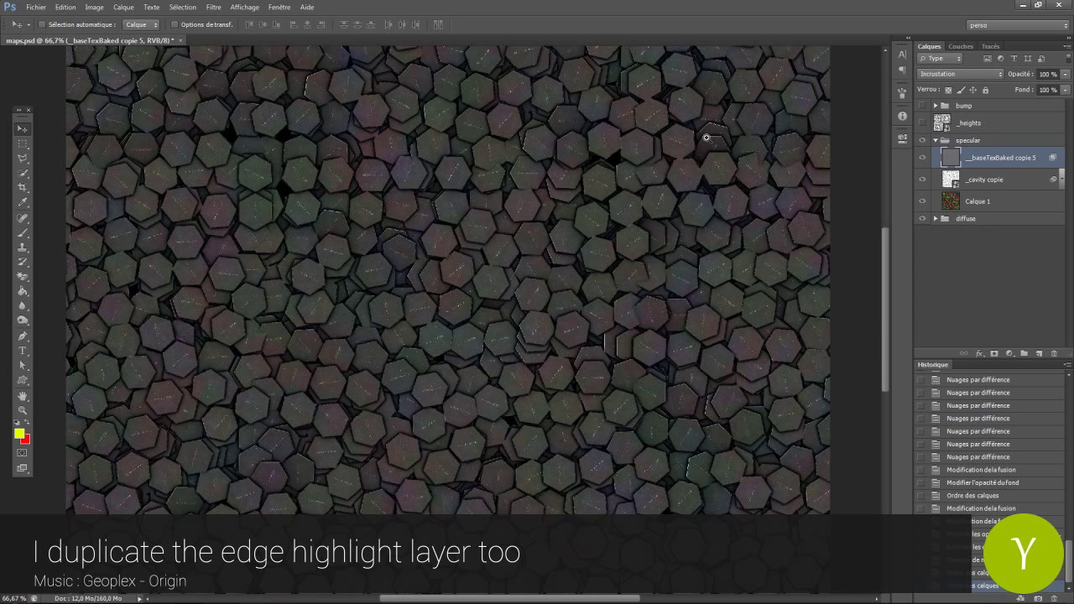
Lower the fill opacity of __baseTexBaked copie 5 to 50 % and collapse the specular group.
alt+scroll(574, 242, up, 2)
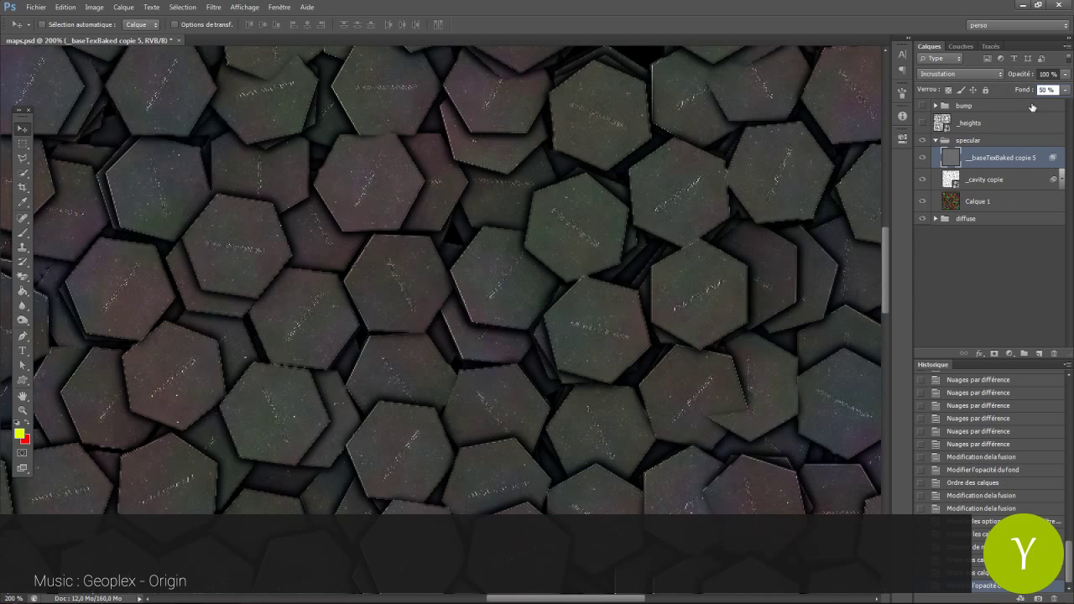
click(936, 141)
alt+scroll(456, 287, down, 3)
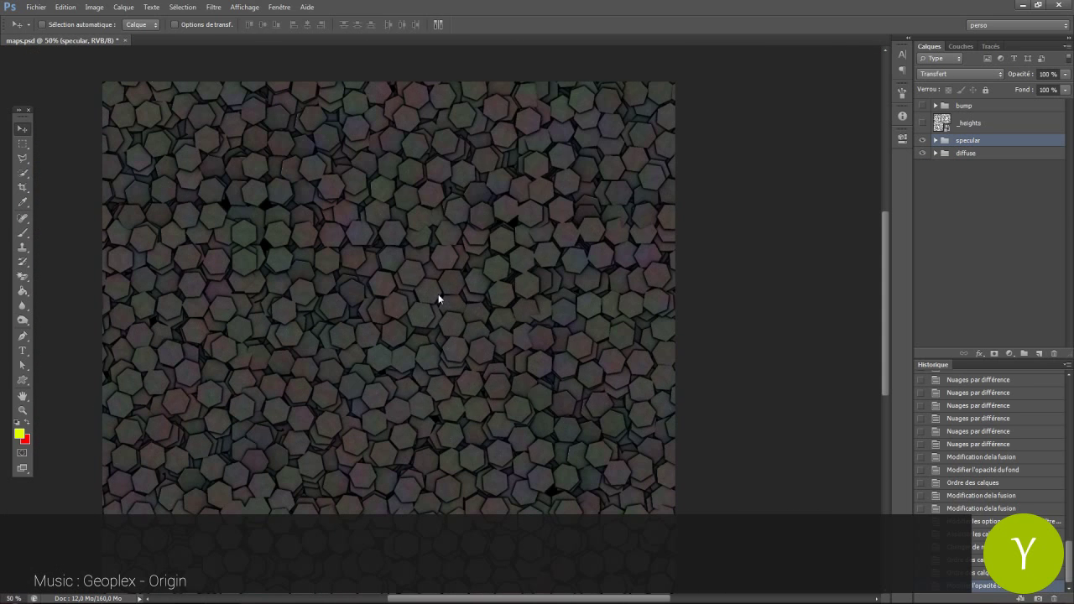
Export the specular map as the 24 bits/pixel Targa file specular.tga and save the document.
key(ctrl+shift+s)
click(560, 301)
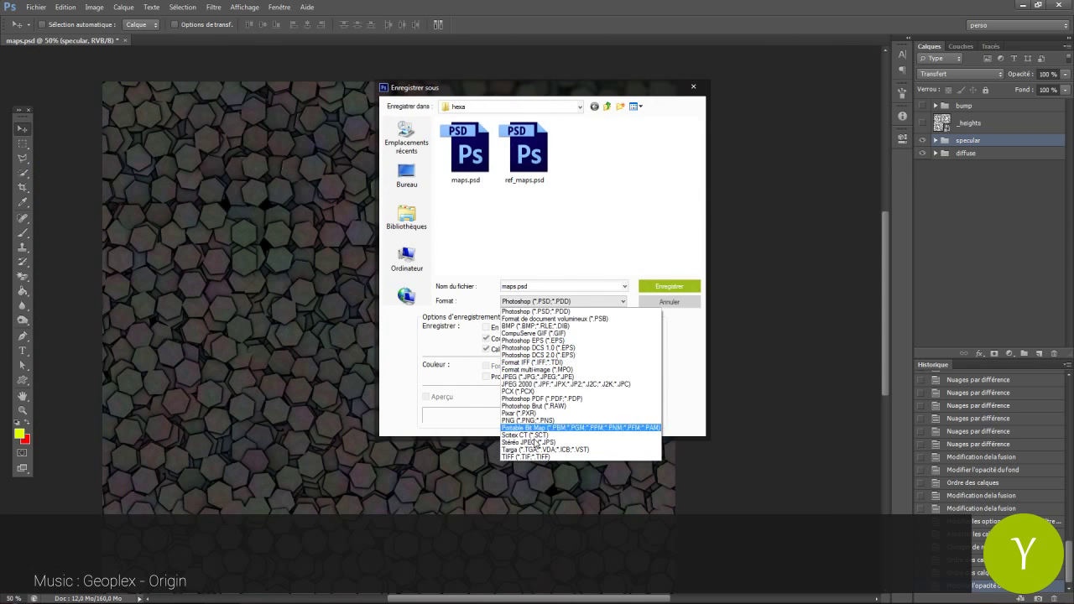
click(546, 447)
key(Return)
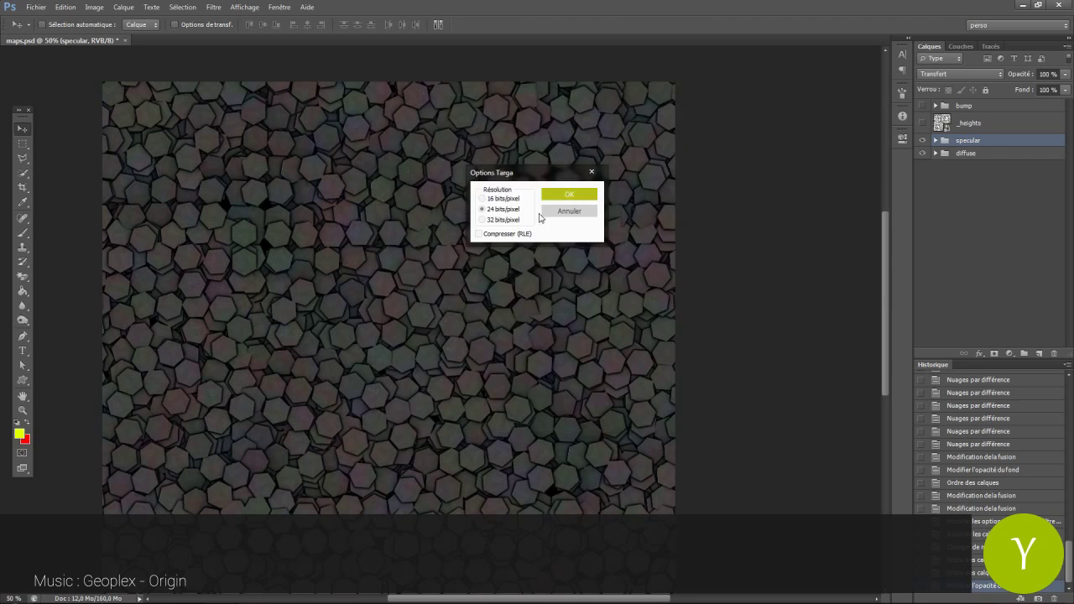
click(547, 194)
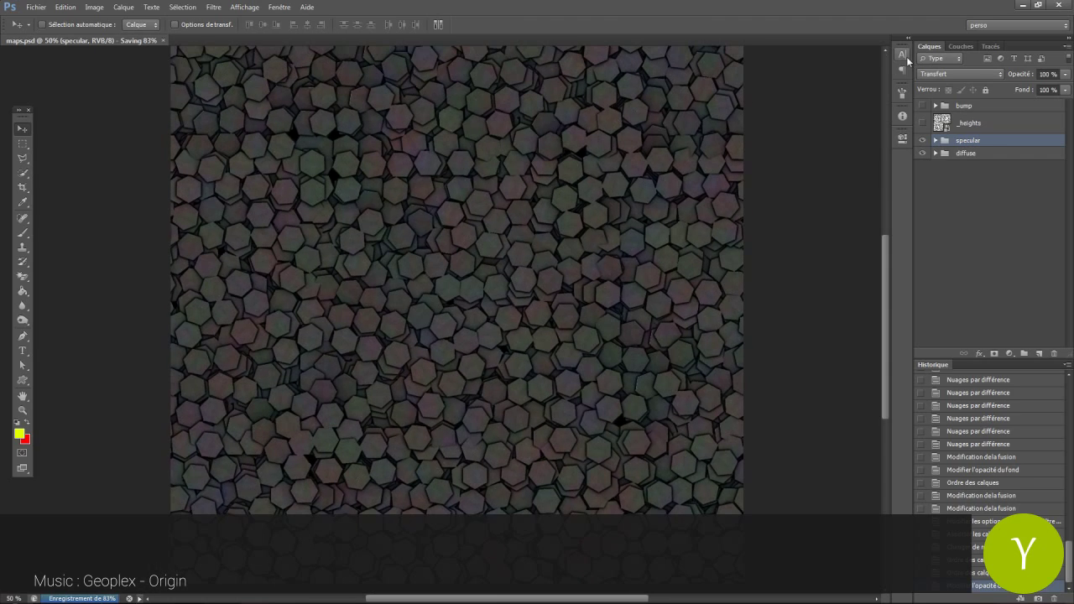
Switch to Marmoset Toolbag and load diffuse.tga from the hexa folder as the plane material's Diffuse texture.
click(1023, 6)
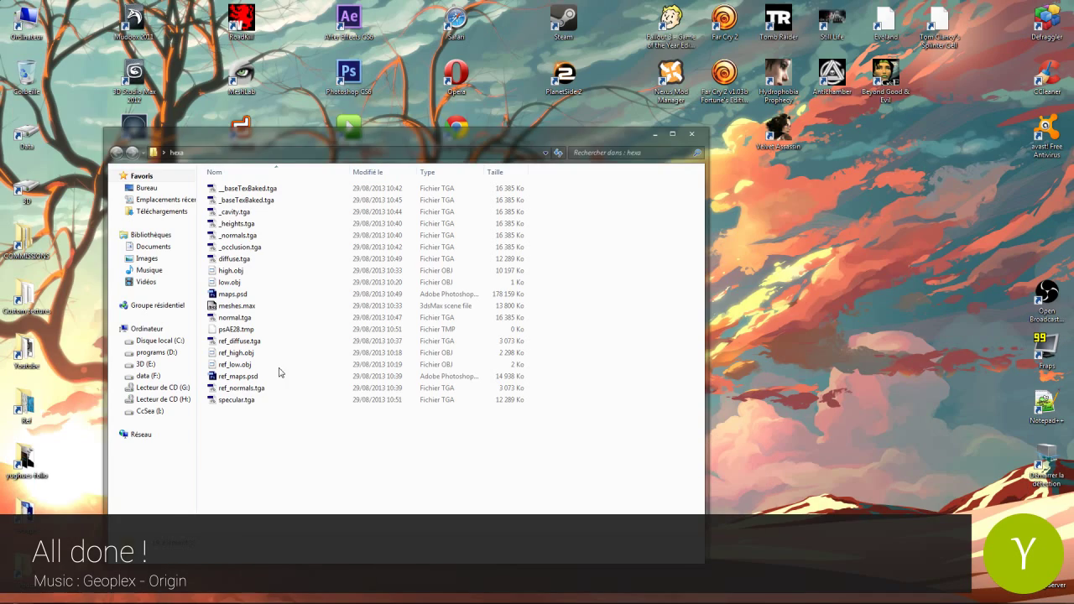
click(656, 135)
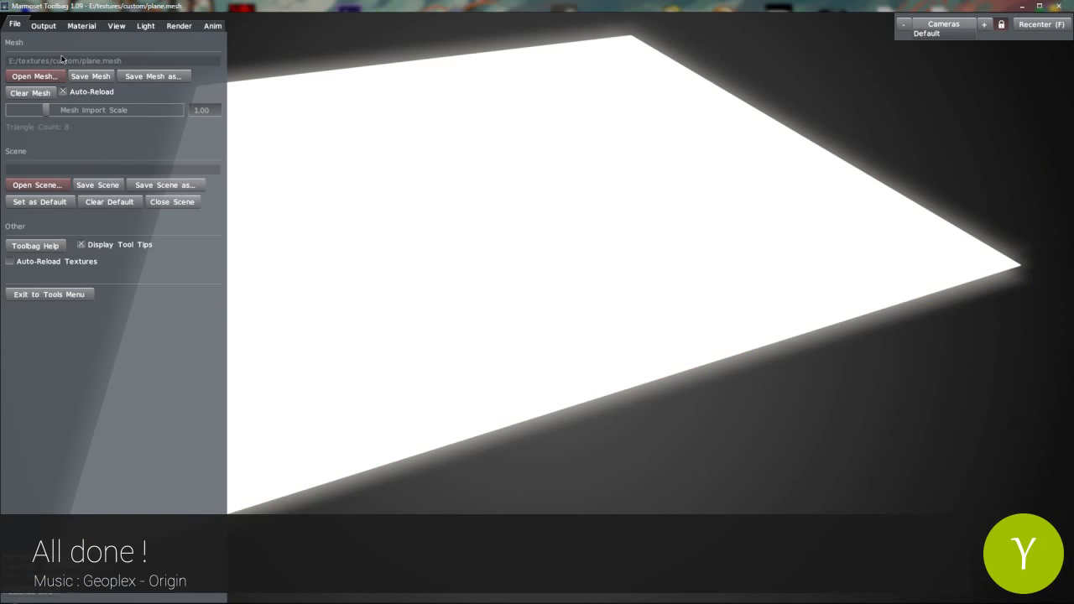
click(82, 28)
click(58, 181)
double_click(159, 96)
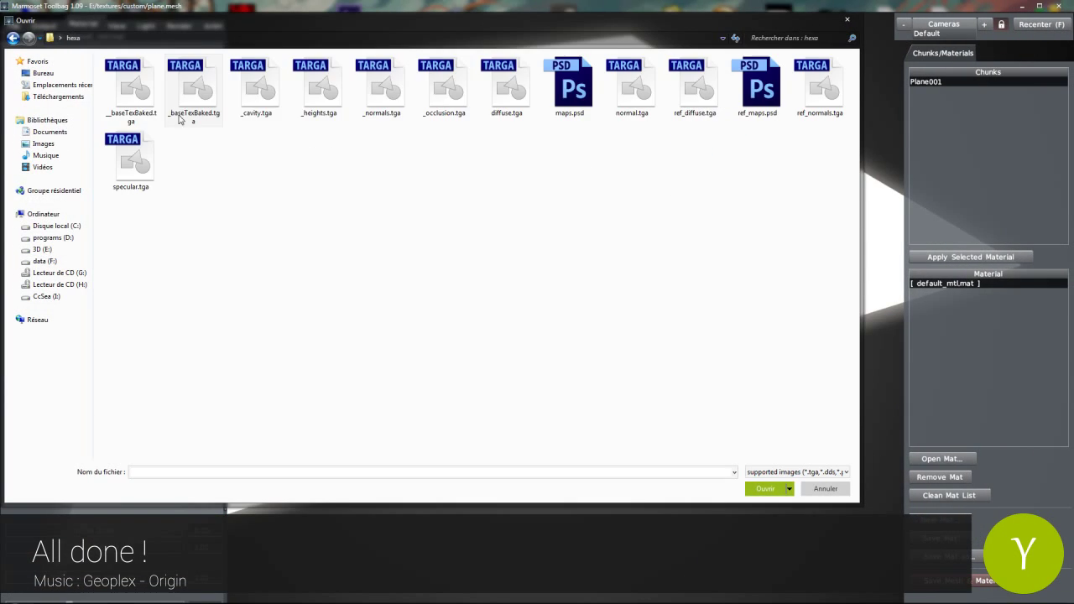
double_click(503, 90)
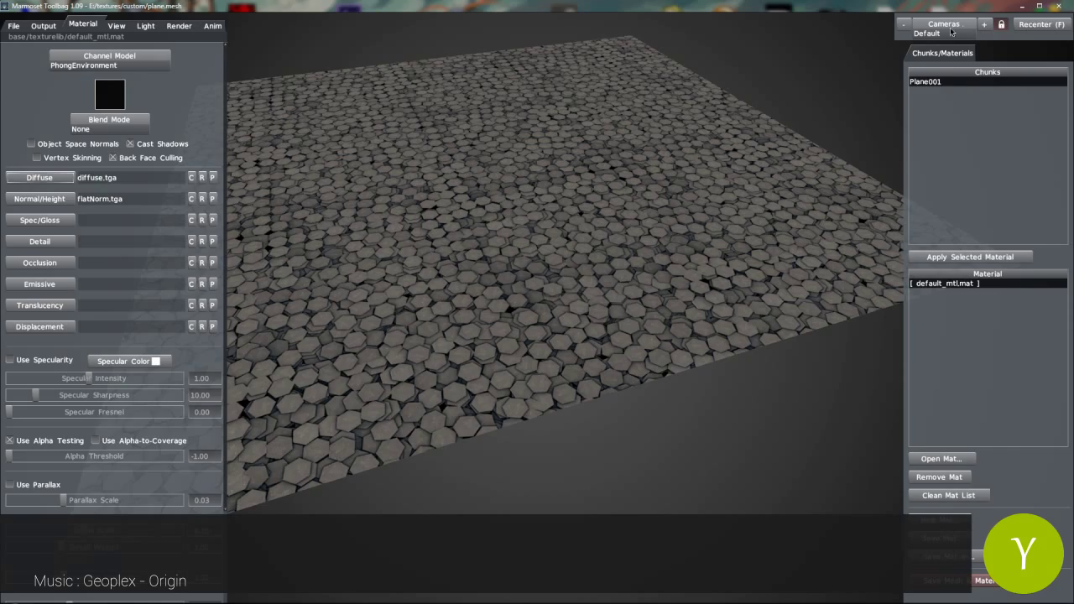
Examine the diffuse texture's tiling on the plane, both close up and across the whole surface.
drag(690, 99, 516, 179)
scroll(514, 179, up, 5)
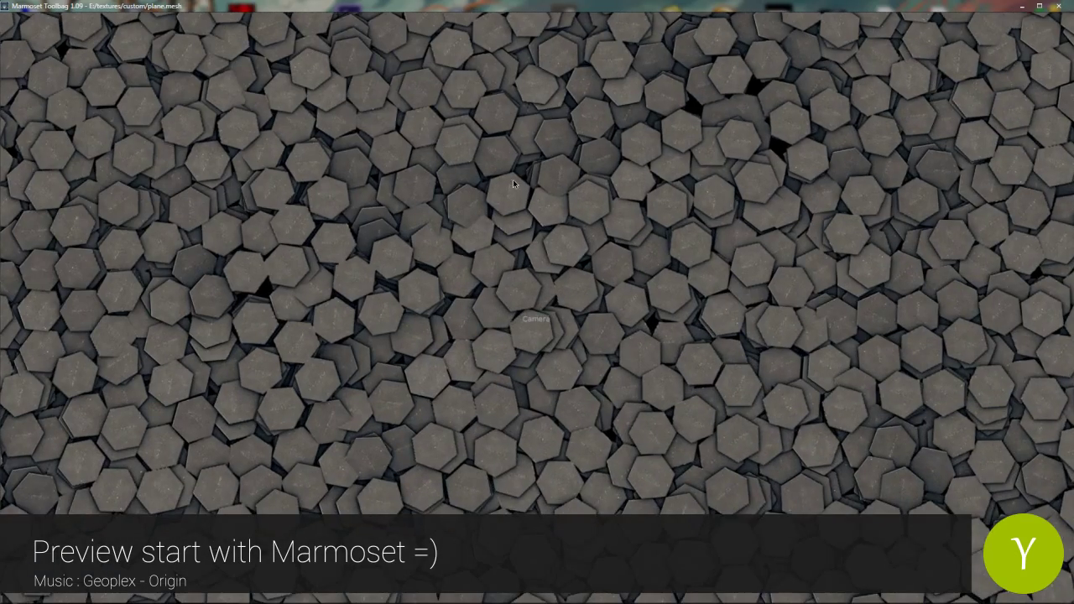
middle_drag(513, 178, 548, 320)
scroll(548, 320, down, 5)
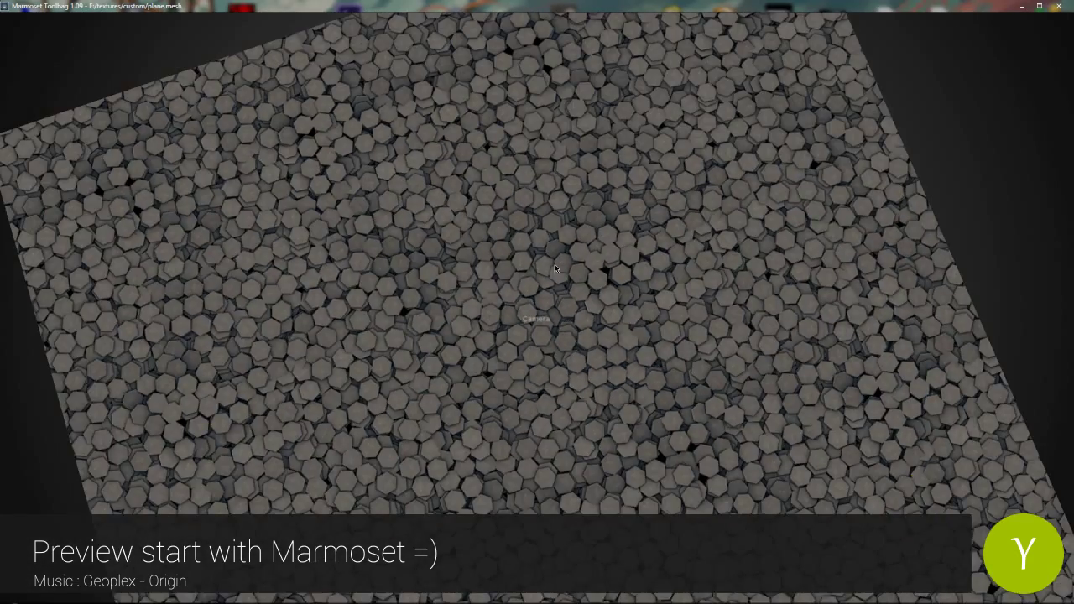
drag(549, 319, 554, 265)
middle_drag(548, 278, 533, 257)
drag(533, 260, 546, 314)
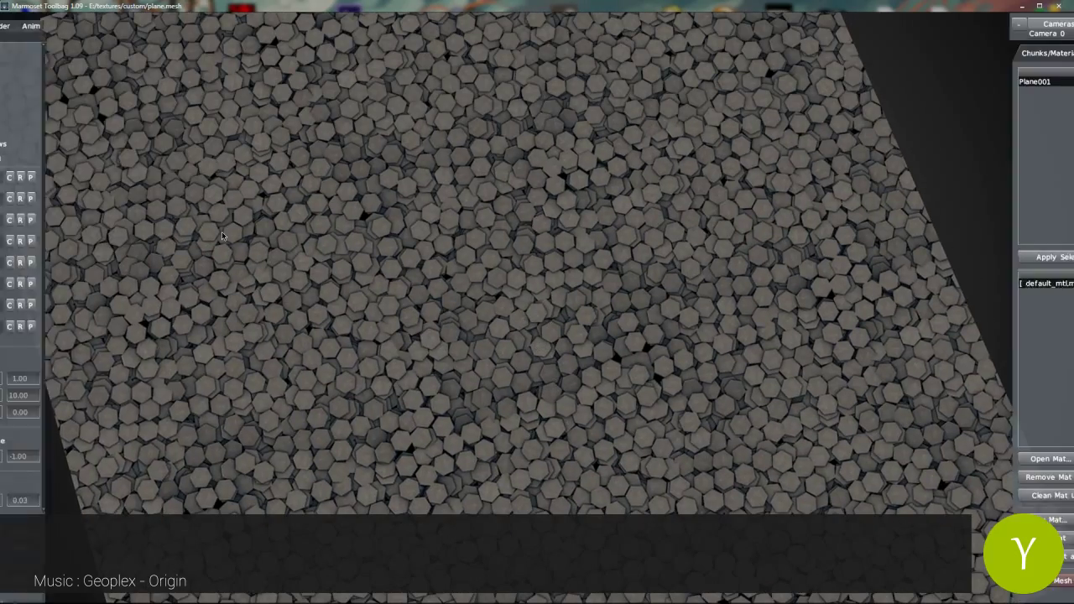
Load normal.tga as the material's Normal/Height texture and specular.tga as its Spec/Gloss texture.
click(42, 201)
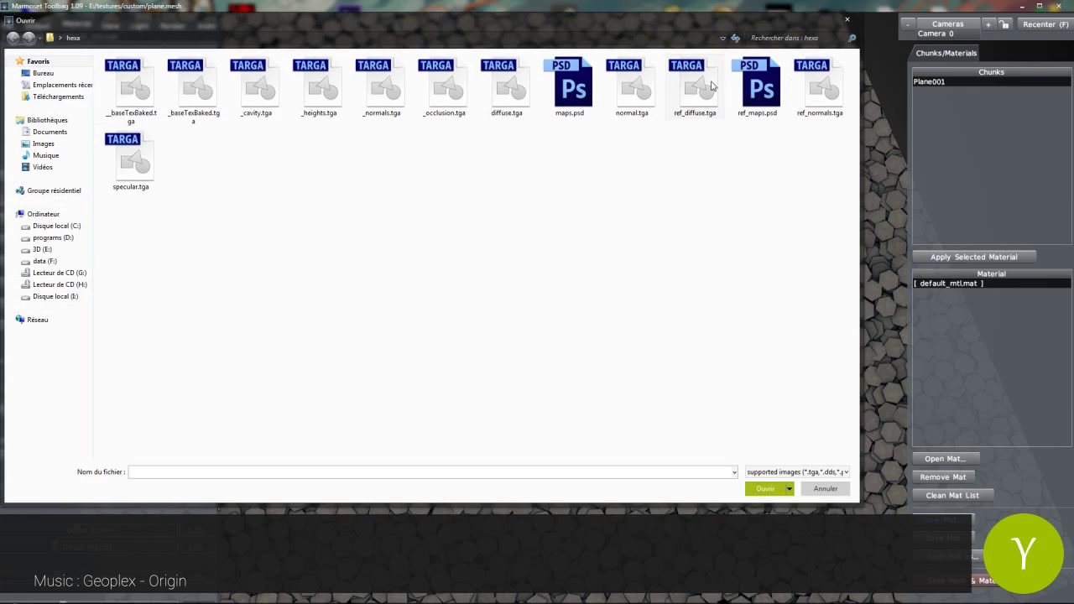
double_click(631, 86)
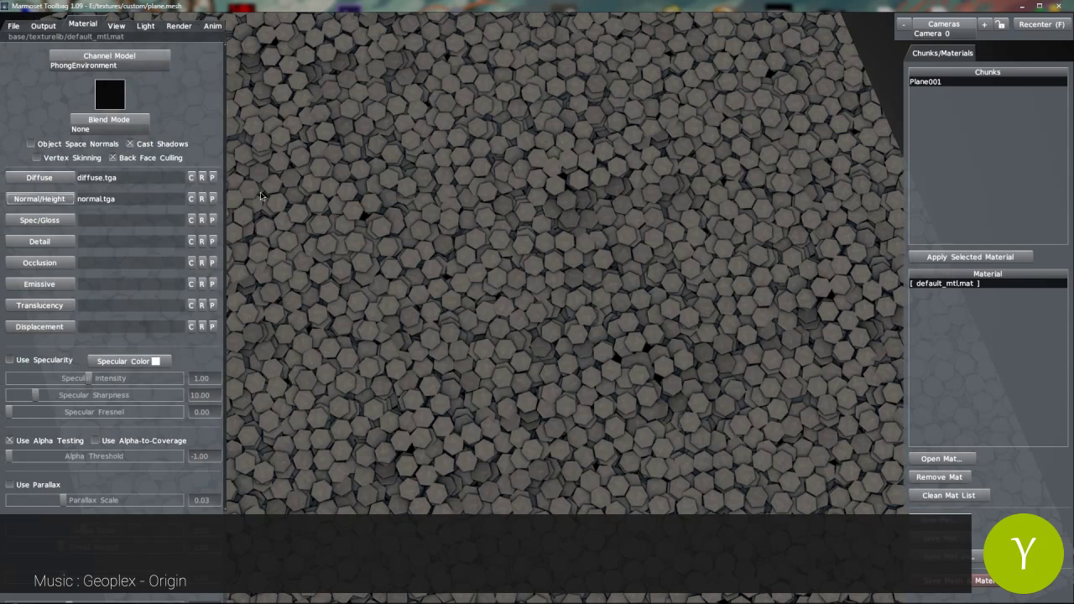
click(209, 230)
double_click(133, 165)
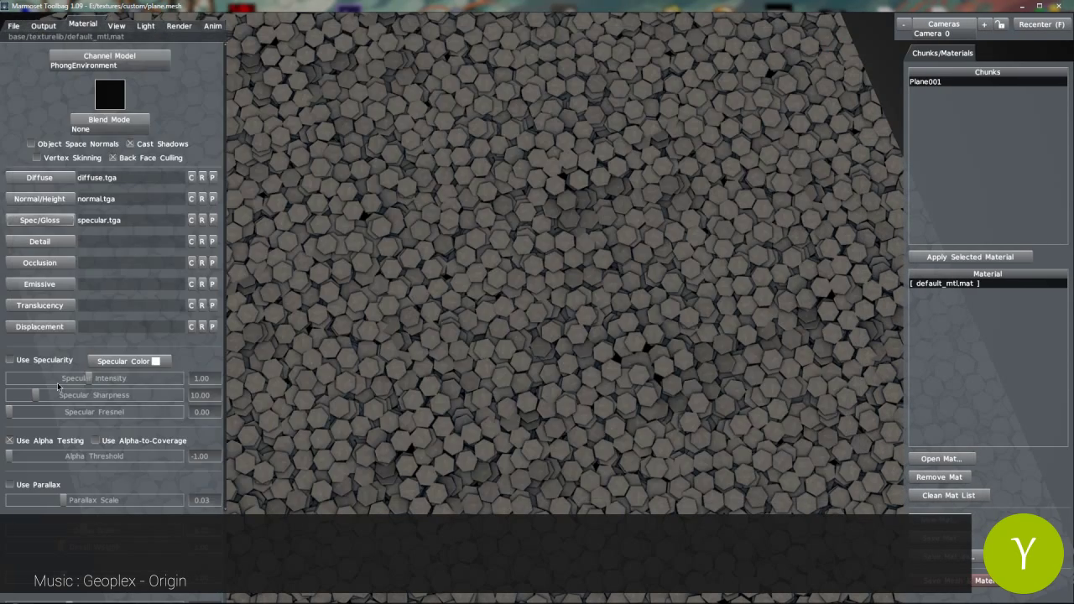
Enable specularity on the material with sharpness 8 and Fresnel 1, and rotate the sky light to check the highlights.
click(217, 412)
text(1)
key(Return)
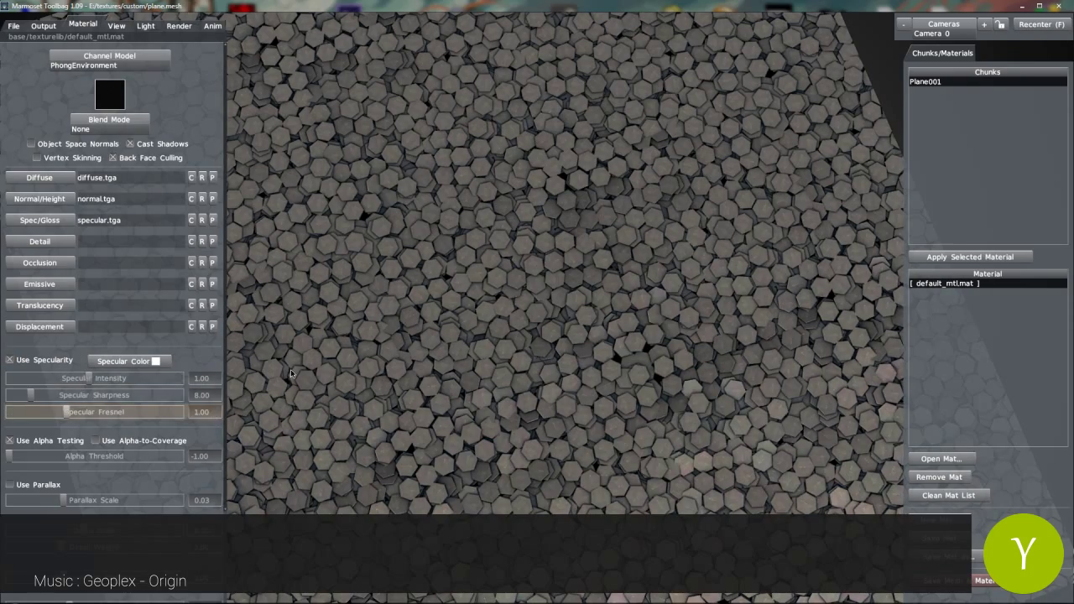
click(616, 196)
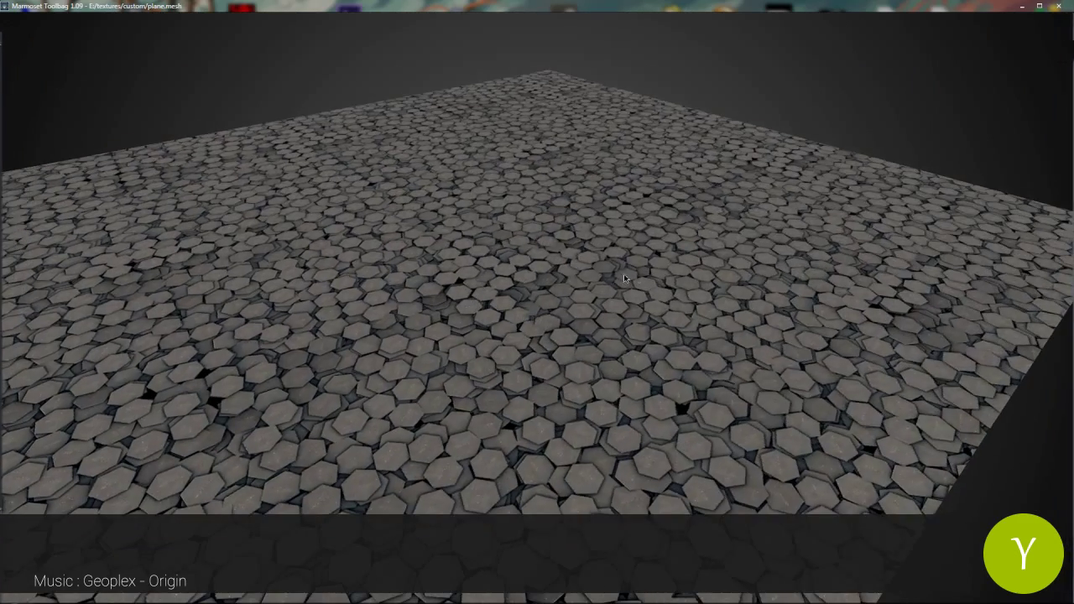
shift+right_drag(623, 273, 340, 239)
Set the specular intensity to 2, Fresnel to 3 and sharpness to 32, checking the highlights under a rotated sky light.
click(199, 379)
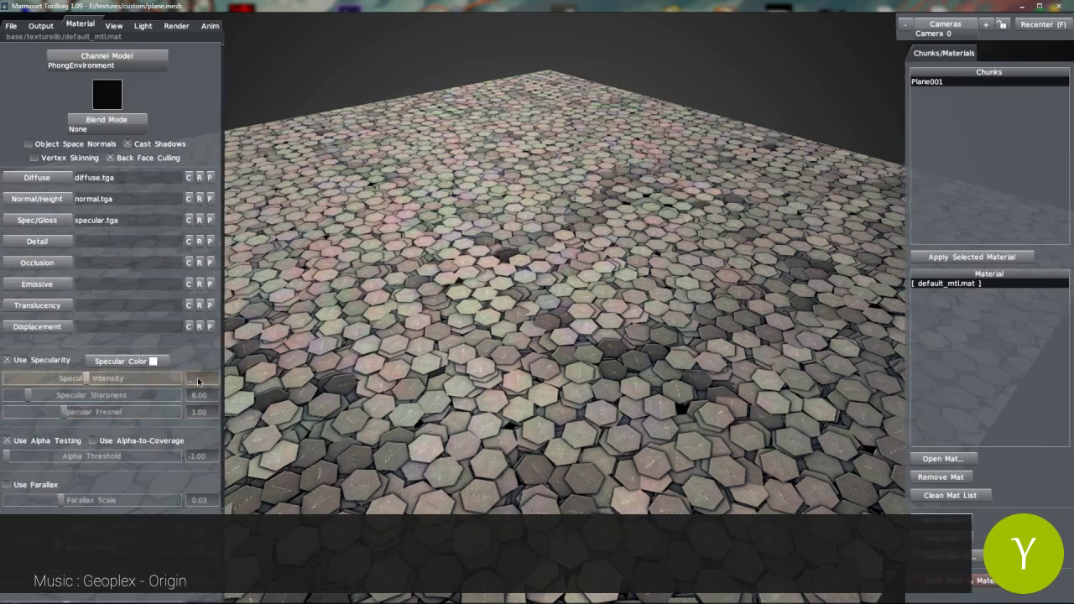
text(2)
key(Return)
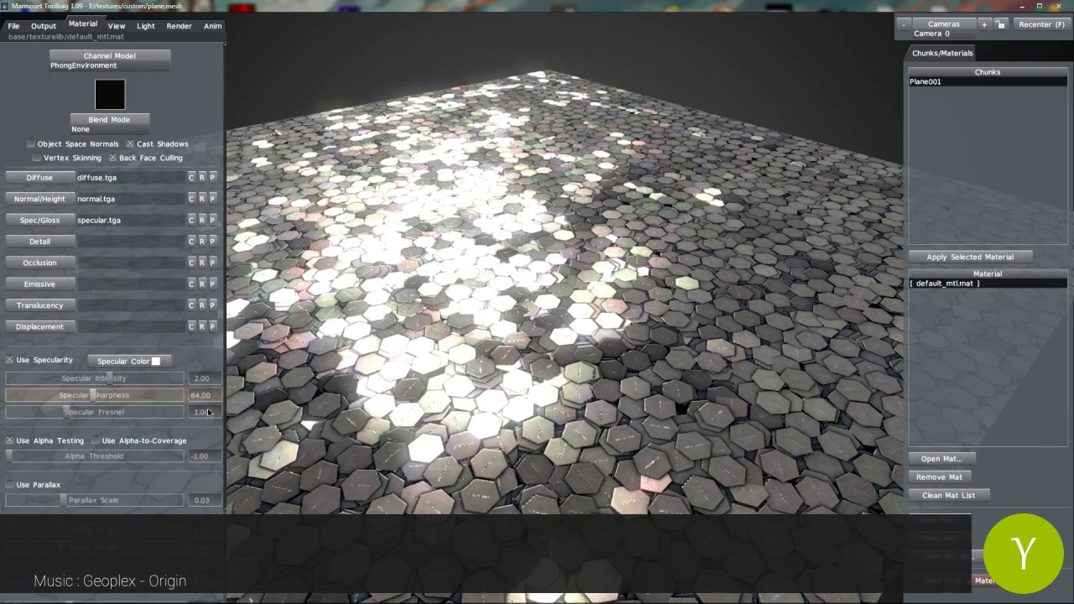
drag(209, 412, 220, 412)
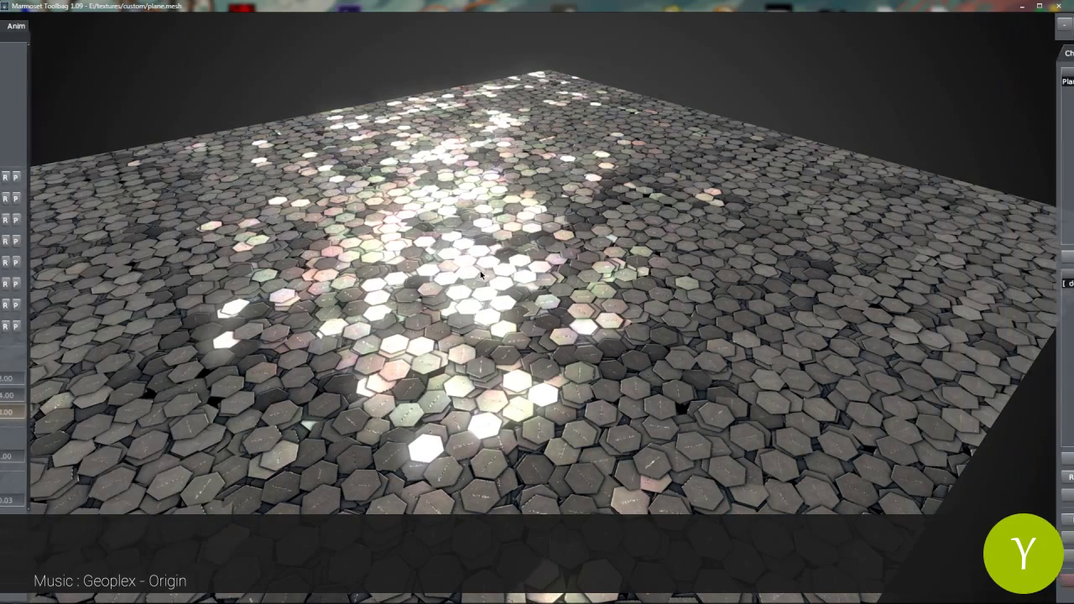
shift+drag(480, 270, 544, 313)
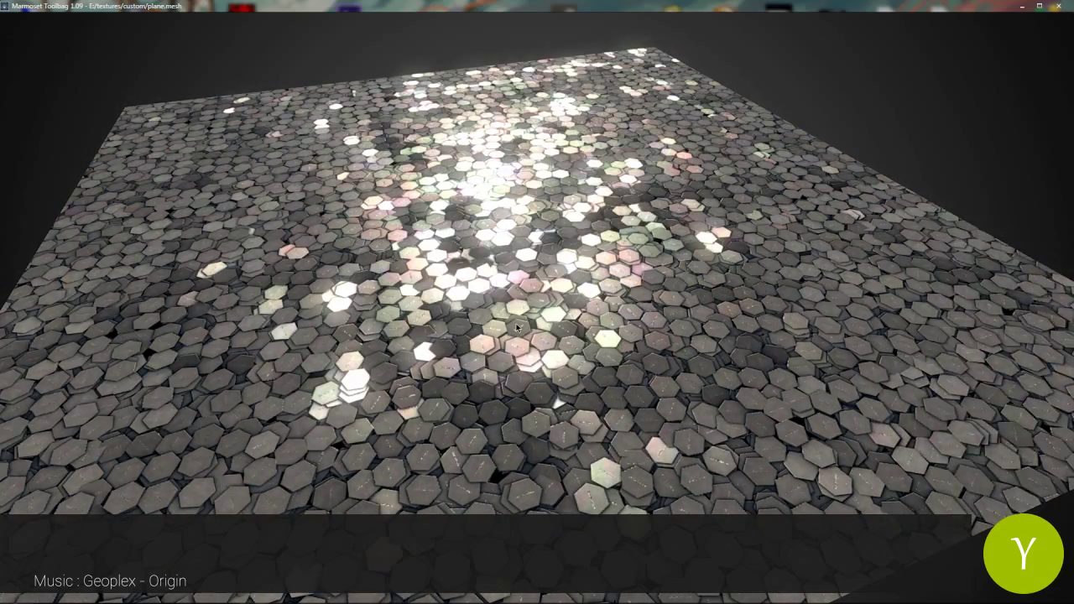
drag(220, 396, 216, 399)
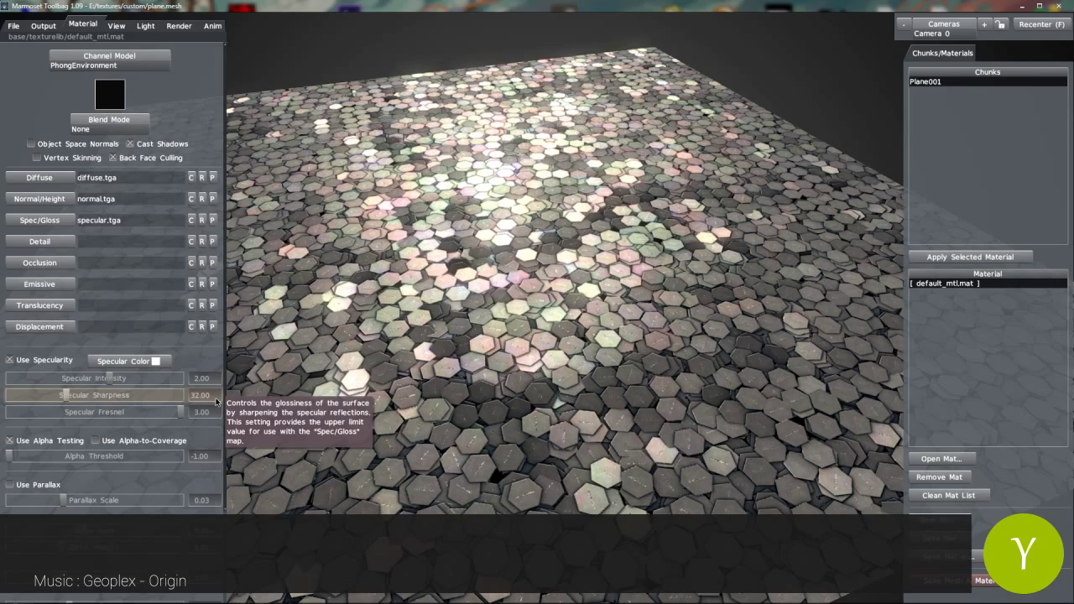
shift+drag(589, 320, 584, 322)
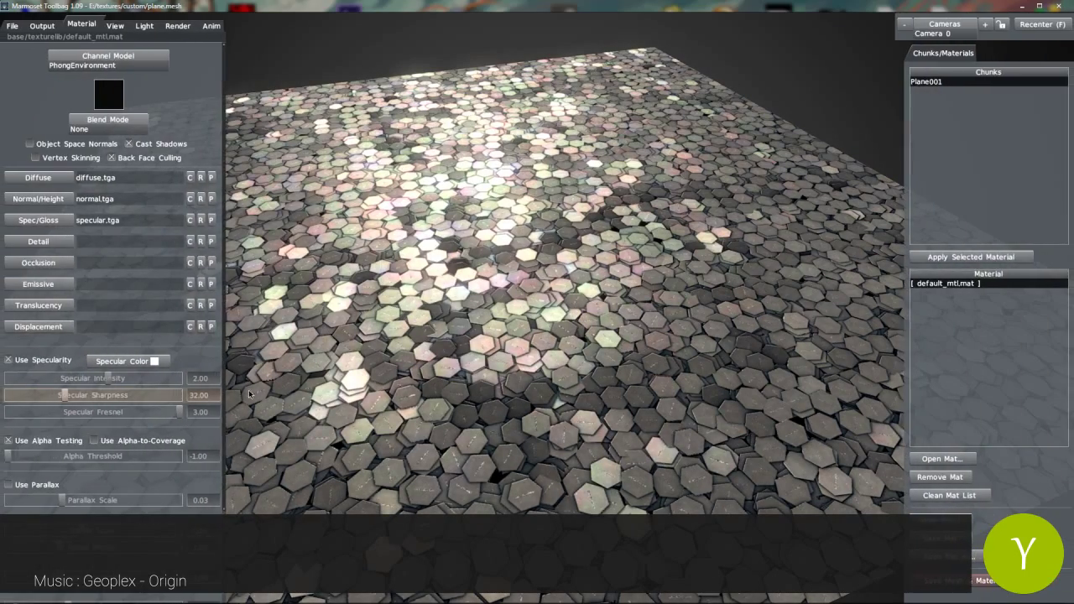
Enable parallax on the material with a scale of 0.03 and inspect the hexagons' depth on the plane.
click(10, 485)
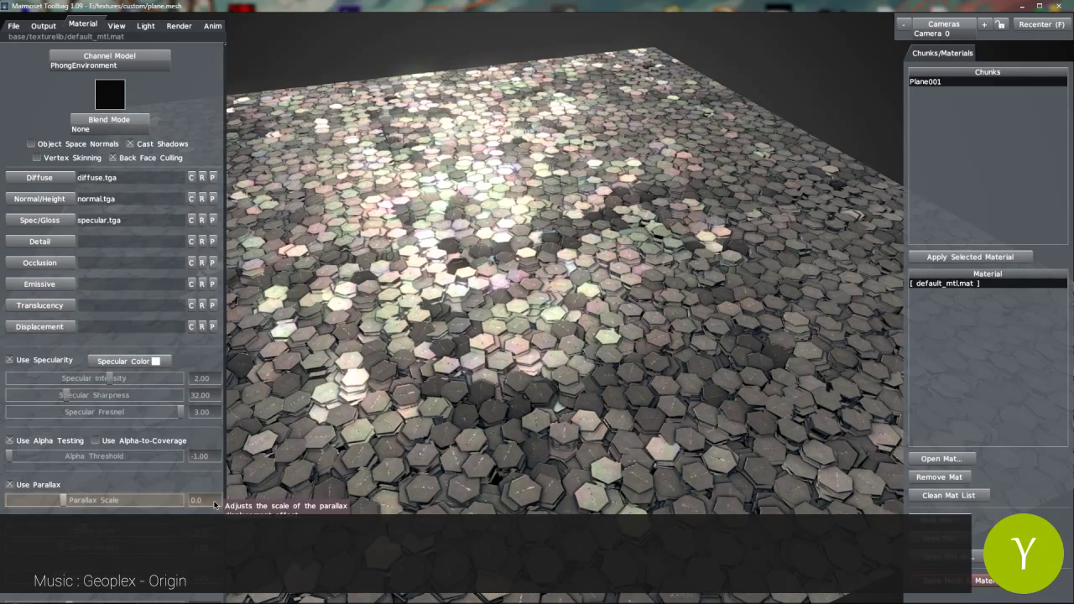
text(3)
key(Return)
drag(554, 278, 532, 360)
middle_drag(518, 311, 531, 272)
right_drag(531, 272, 535, 314)
drag(534, 314, 534, 285)
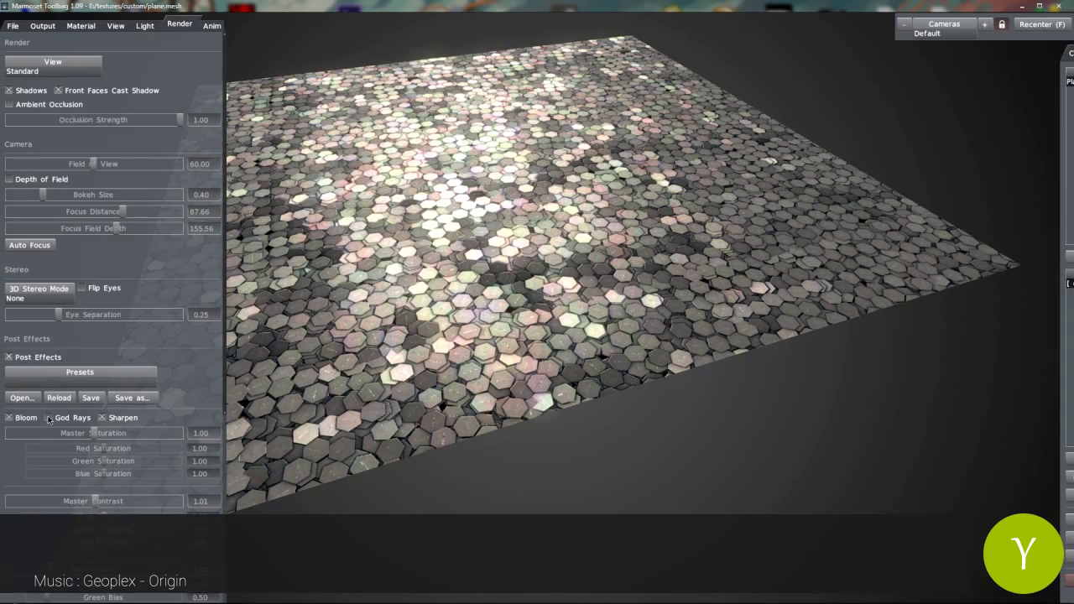
Load a post effect file from disk for the render's post effects.
click(21, 398)
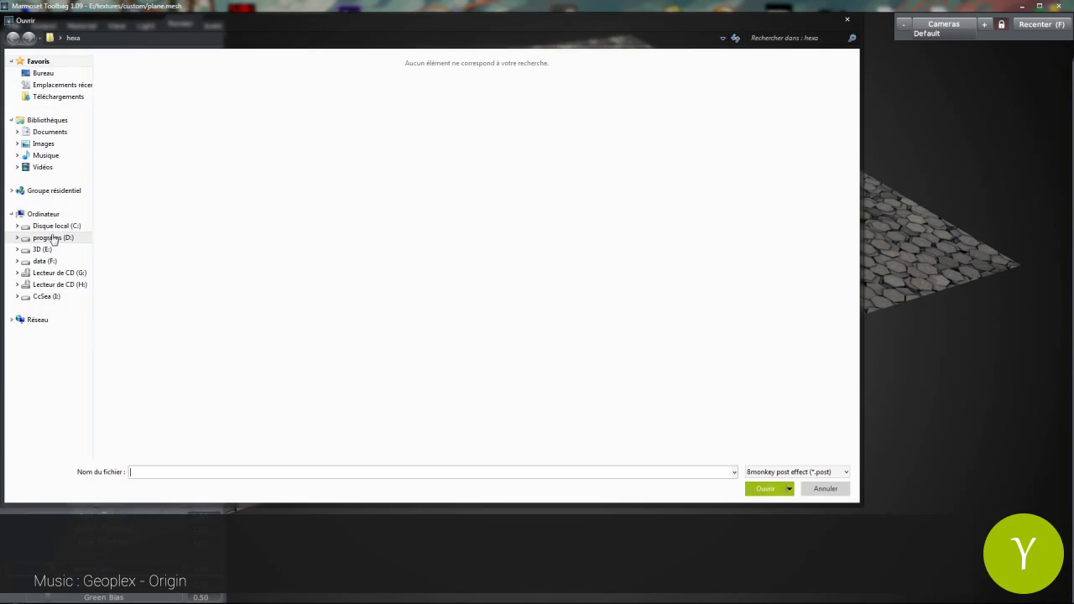
click(43, 73)
double_click(142, 133)
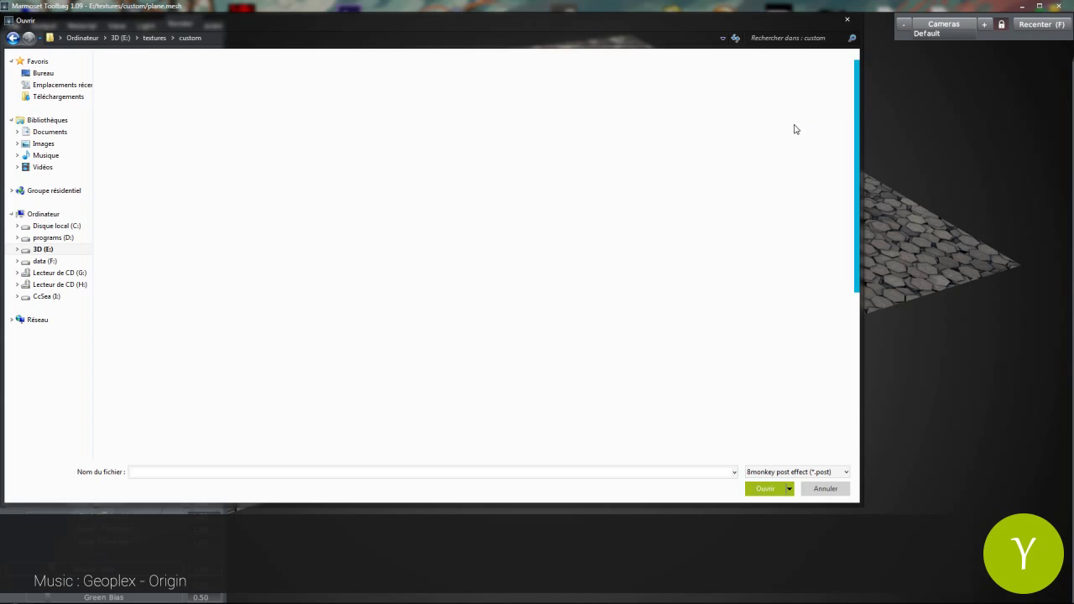
drag(859, 152, 858, 323)
double_click(827, 408)
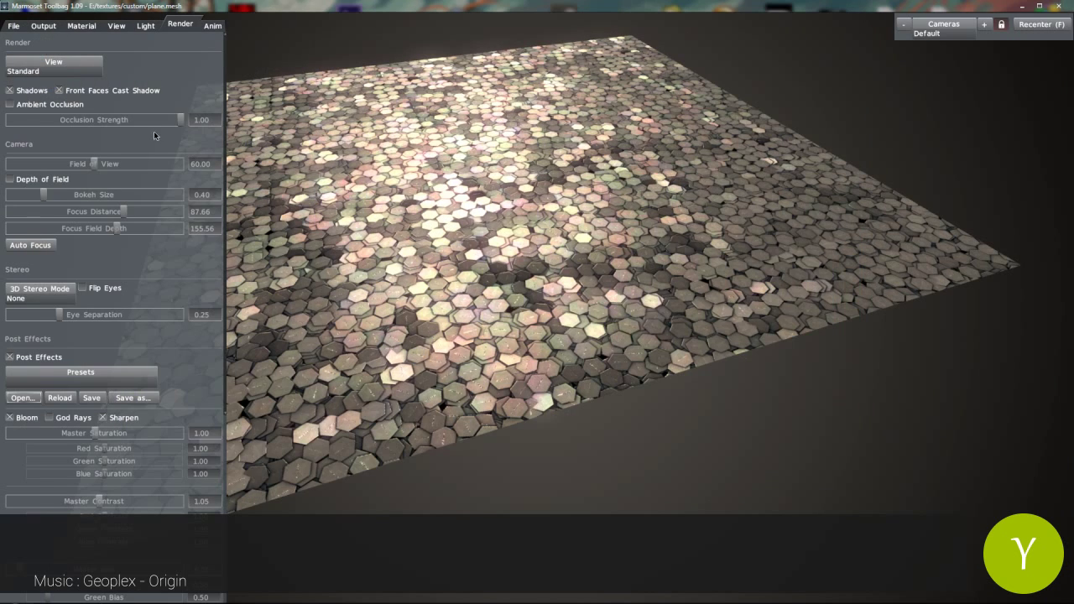
Apply the Pavement sky lighting preset, set its brightness to 3 and rotate the sky to about 170.
click(116, 25)
click(146, 26)
click(47, 61)
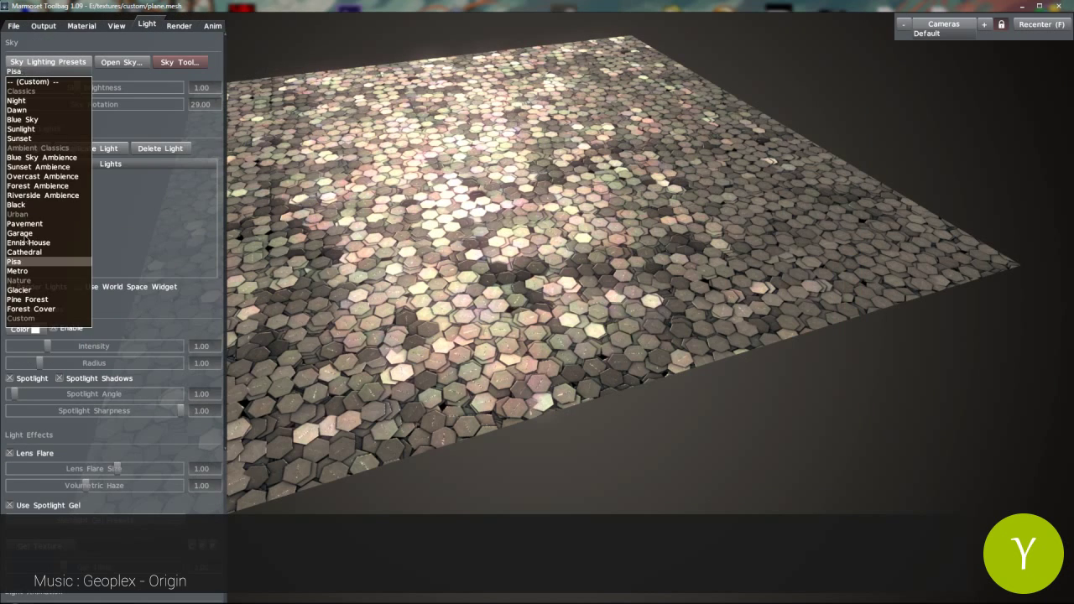
click(22, 227)
shift+drag(534, 317, 336, 251)
click(210, 88)
text(3)
key(Return)
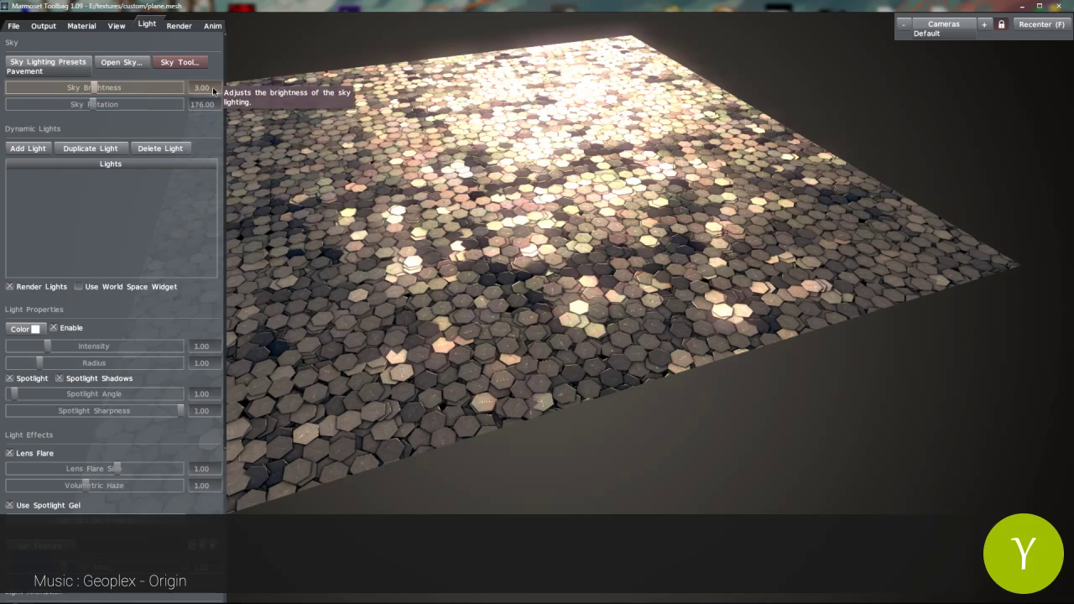
mouse_move(428, 177)
shift+mouse_down()
mouse_move(453, 179)
mouse_move(420, 173)
shift+mouse_up()
Apply the base\post\default.post post-effects preset and look through its saturation, contrast and bias settings.
click(179, 25)
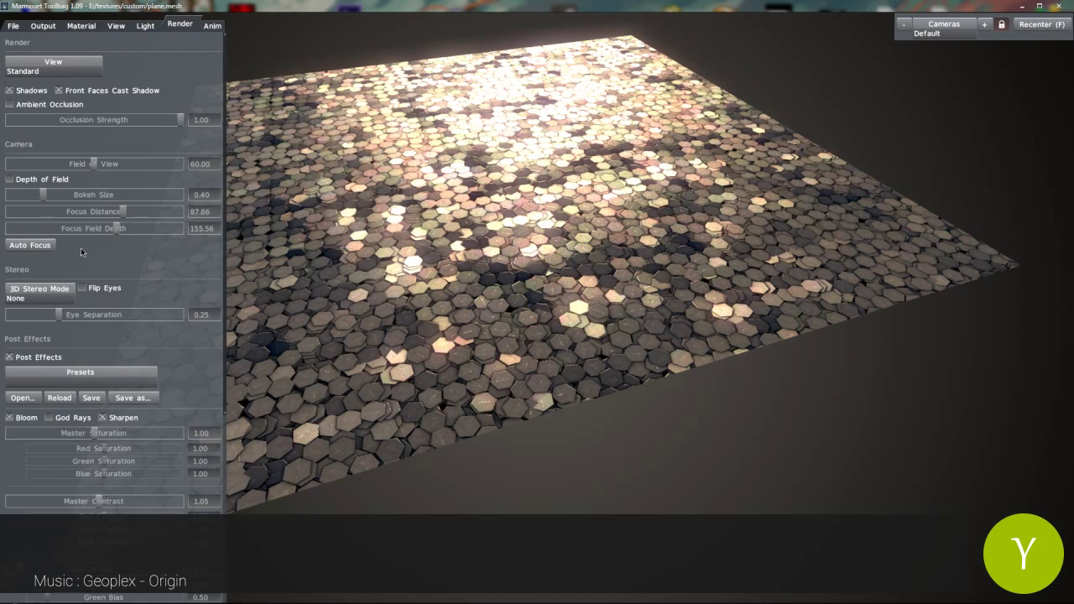
click(40, 381)
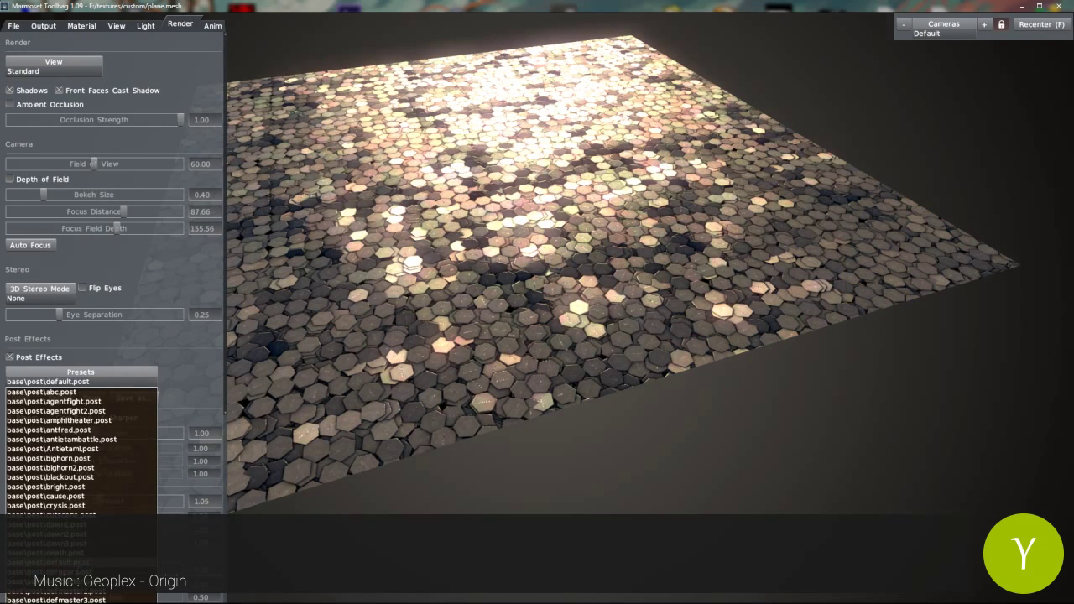
click(48, 562)
shift+drag(395, 235, 420, 235)
drag(182, 362, 182, 303)
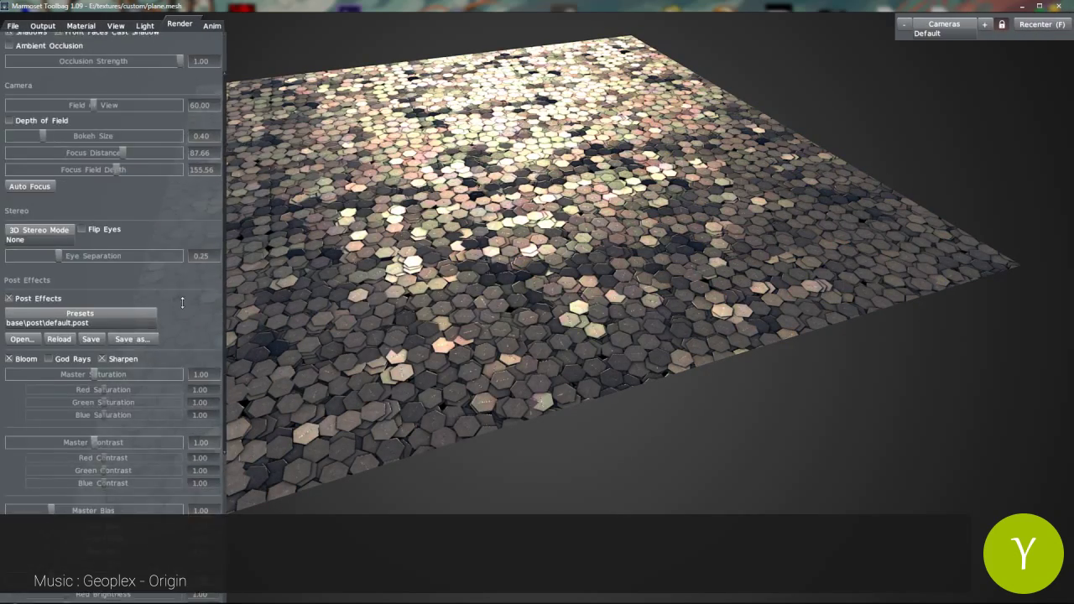
scroll(182, 302, down, 3)
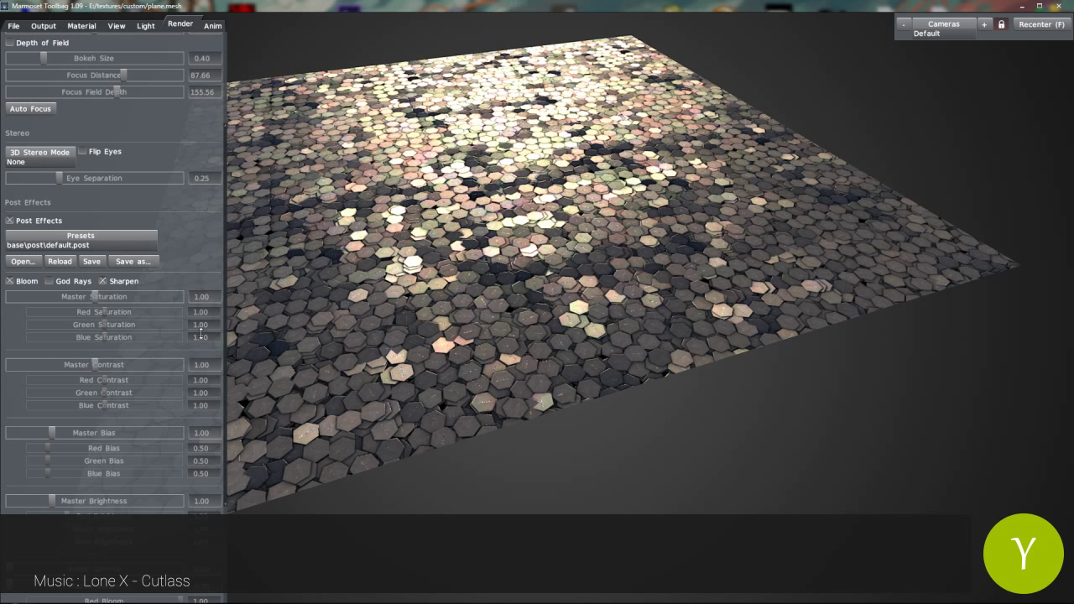
scroll(201, 334, up, 5)
Apply the Pisa sky lighting preset, with the sky rotated to 324, and set the sky brightness to 3.
click(117, 25)
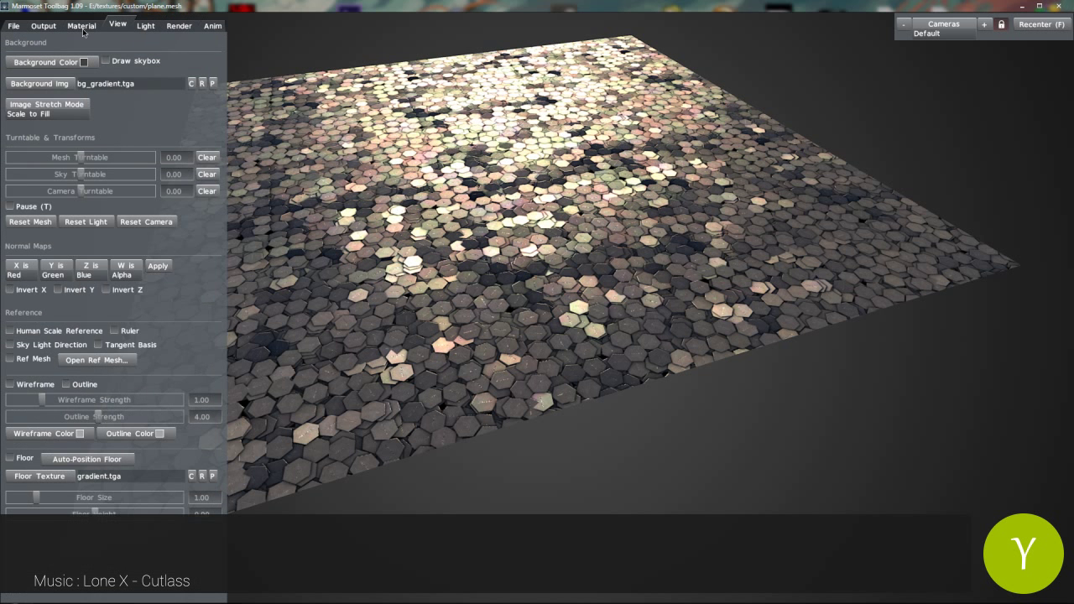
click(81, 25)
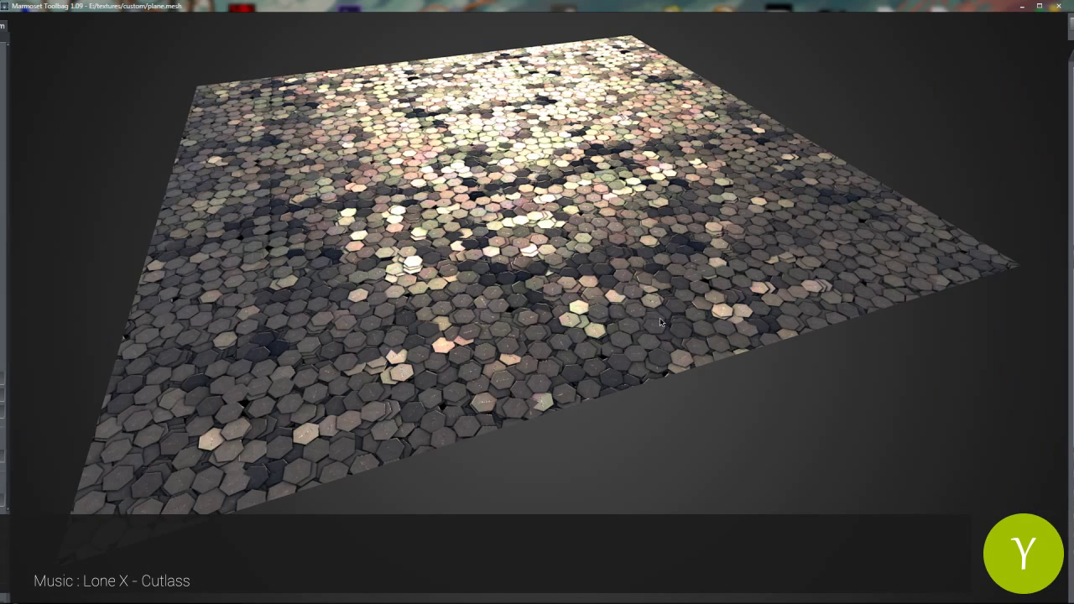
click(147, 25)
click(47, 62)
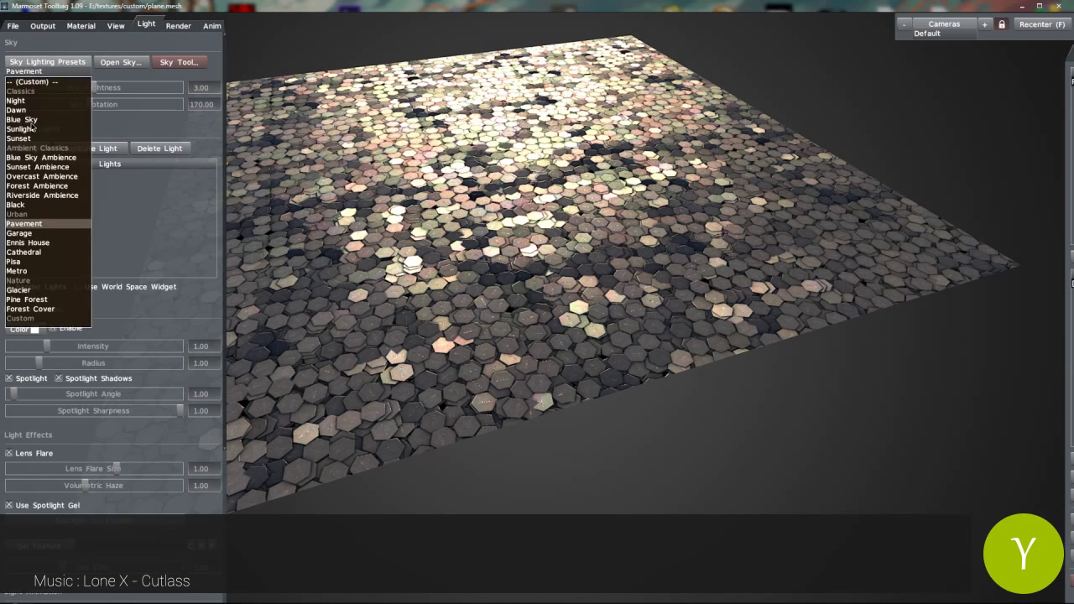
click(43, 262)
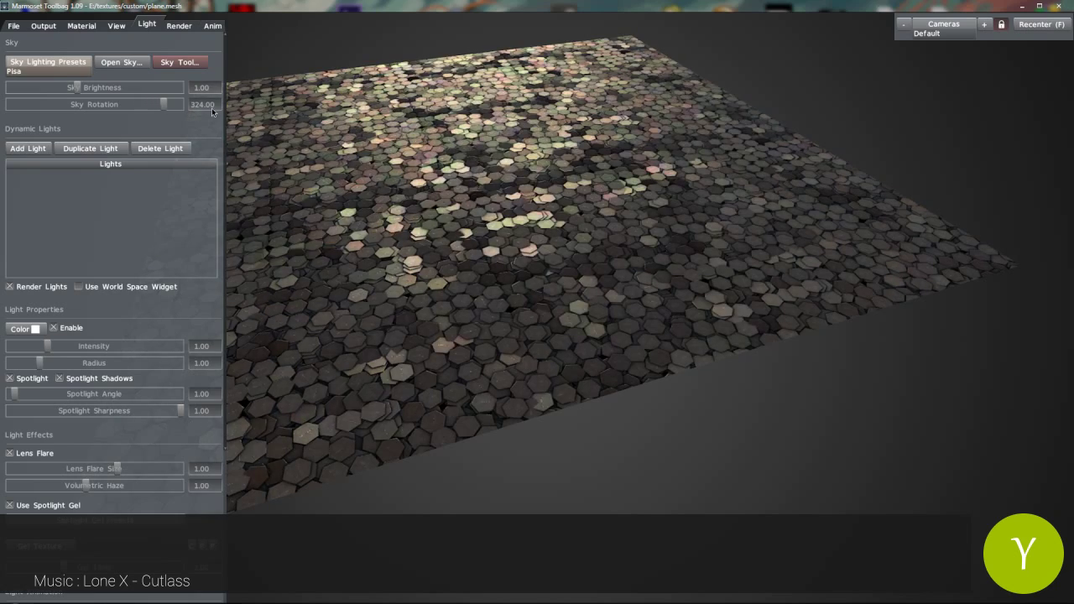
text(3)
key(Return)
Try the Glacier and Pine Forest sky lighting presets, with Pine Forest at brightness 2 and rotation 160.
click(51, 70)
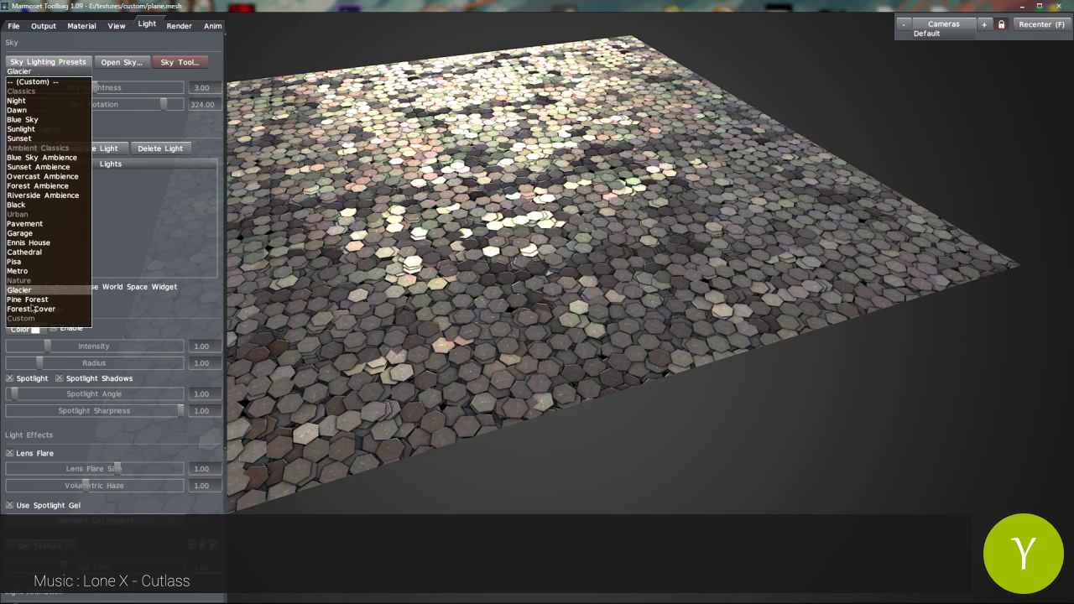
shift+drag(595, 306, 675, 250)
click(205, 87)
text(3)
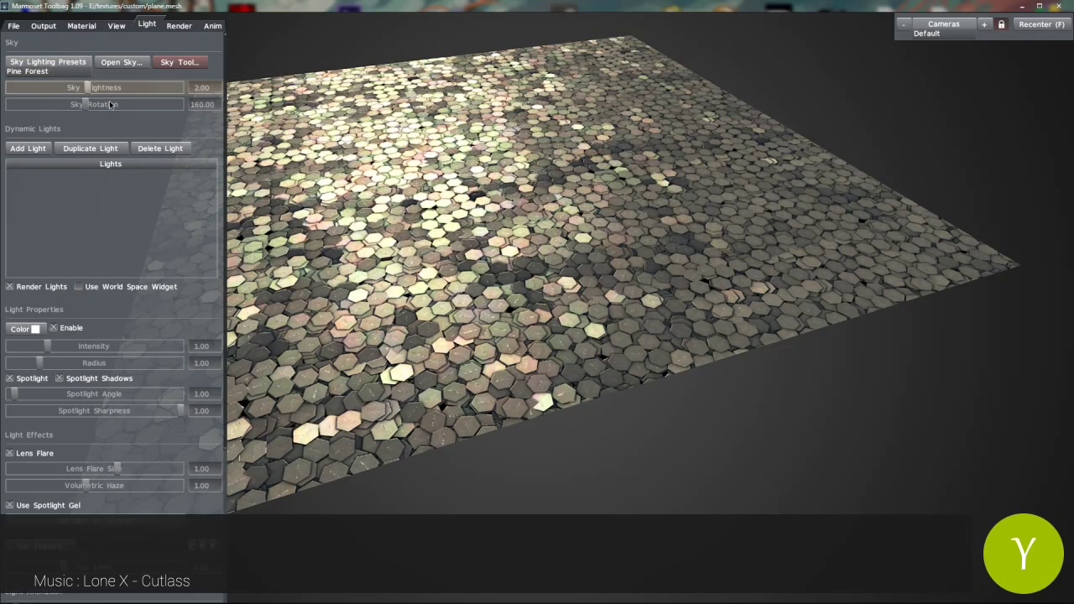
Try the Sunlight and Blue Sky Ambience sky lighting presets on the plane, each at brightness 1.
click(48, 62)
click(54, 130)
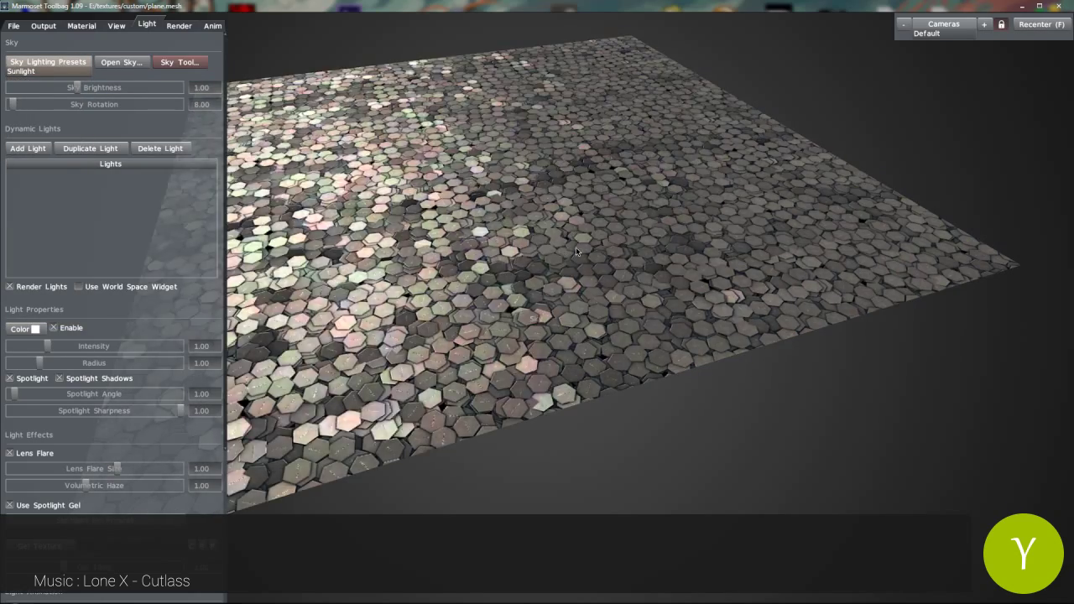
click(52, 65)
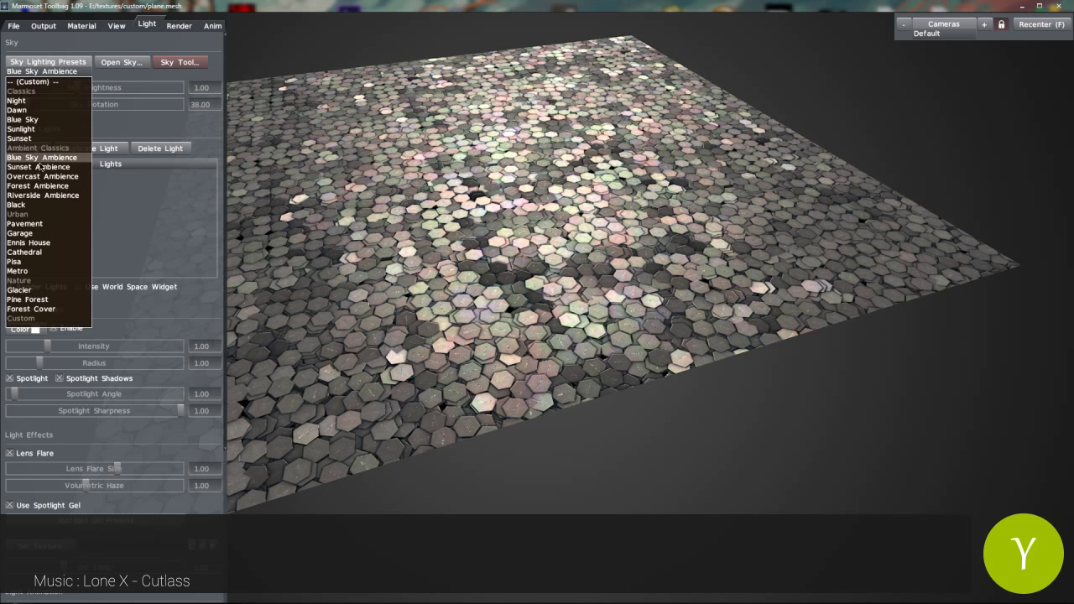
Preview the Cathedral sky lighting at brightness 2 and rotation 285, and switch back to the Sunlight preset.
click(35, 252)
shift+drag(642, 238, 704, 239)
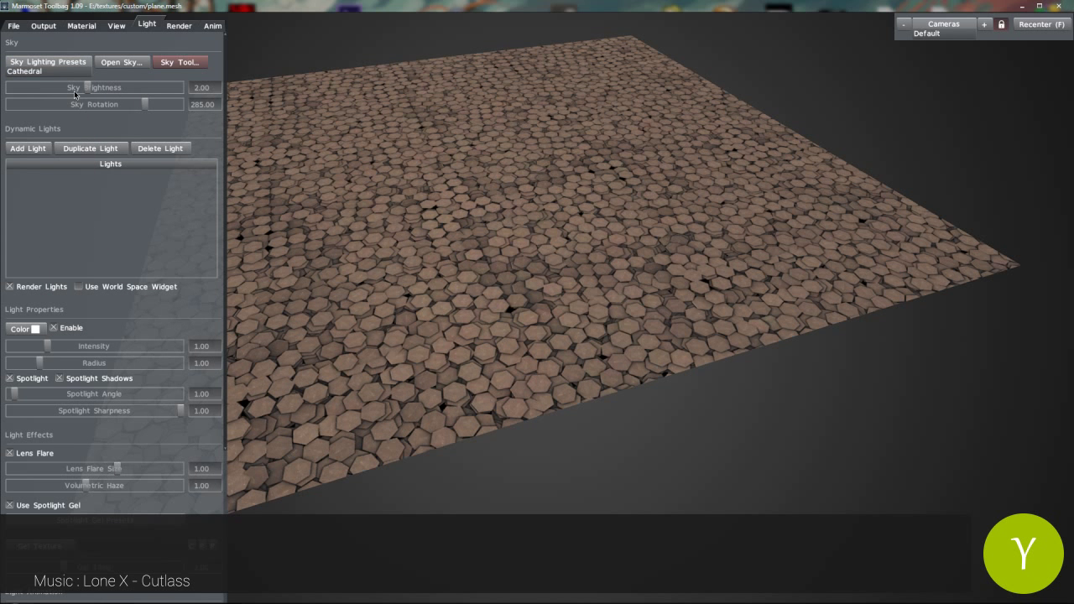
click(51, 66)
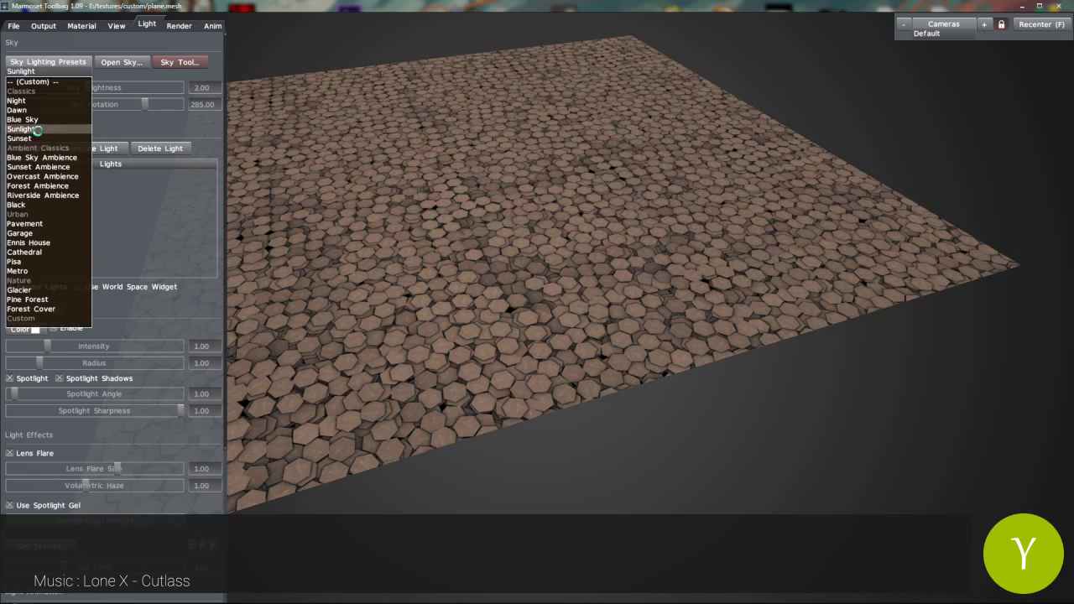
Apply the Pavement sky lighting preset at brightness 3 and rotate the sky to 168.
click(37, 130)
shift+drag(554, 193, 533, 318)
click(35, 67)
click(31, 261)
click(24, 223)
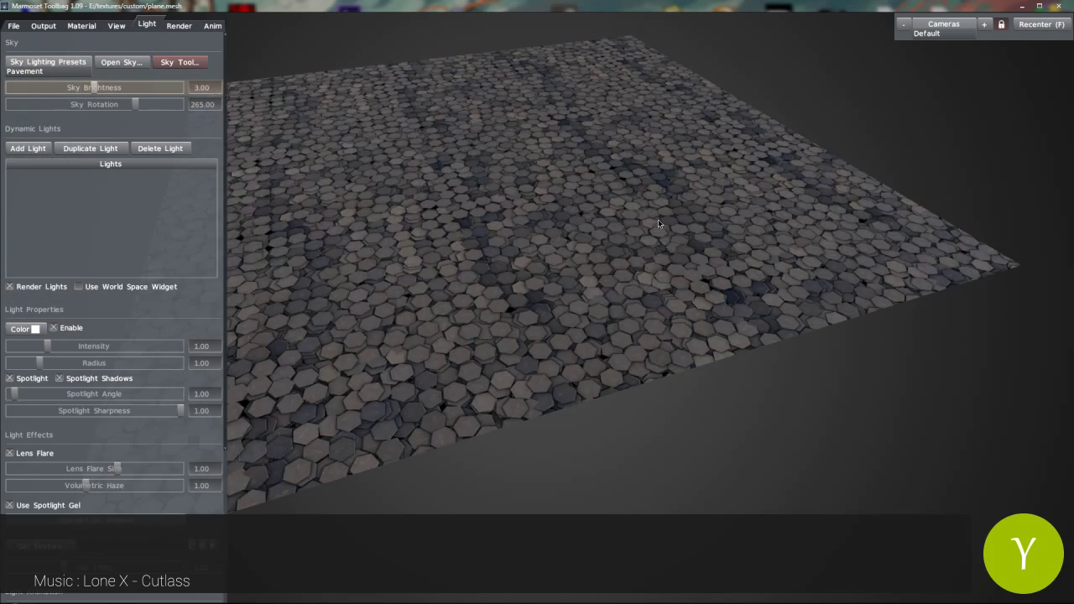
shift+drag(658, 221, 624, 183)
right_click(214, 101)
key(Tab)
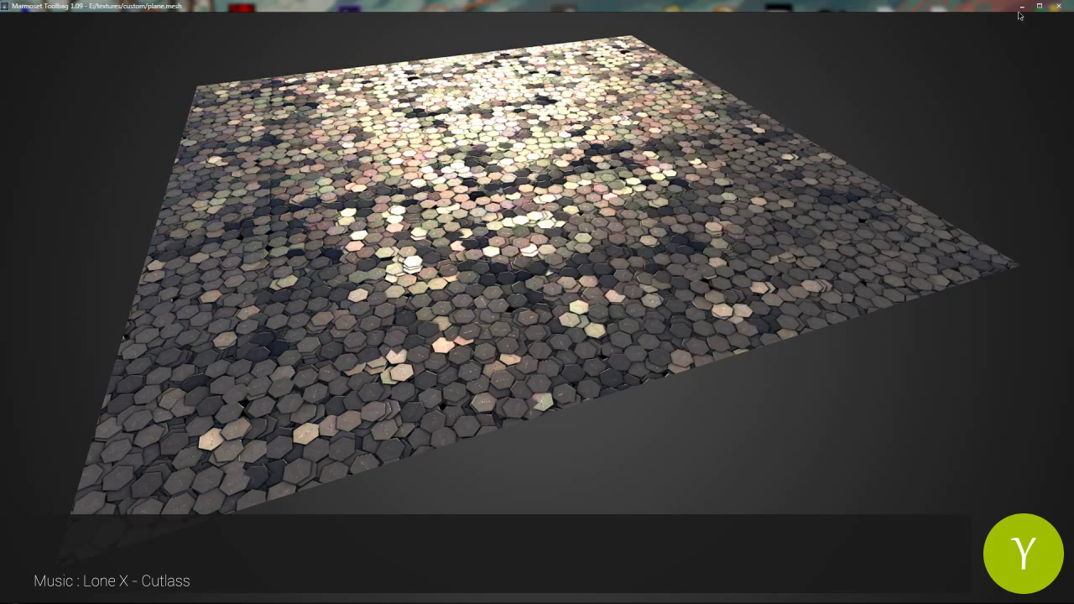
Switch to Photoshop and scale the maps.psd image down to 1024 pixels.
click(1022, 6)
click(185, 596)
click(94, 7)
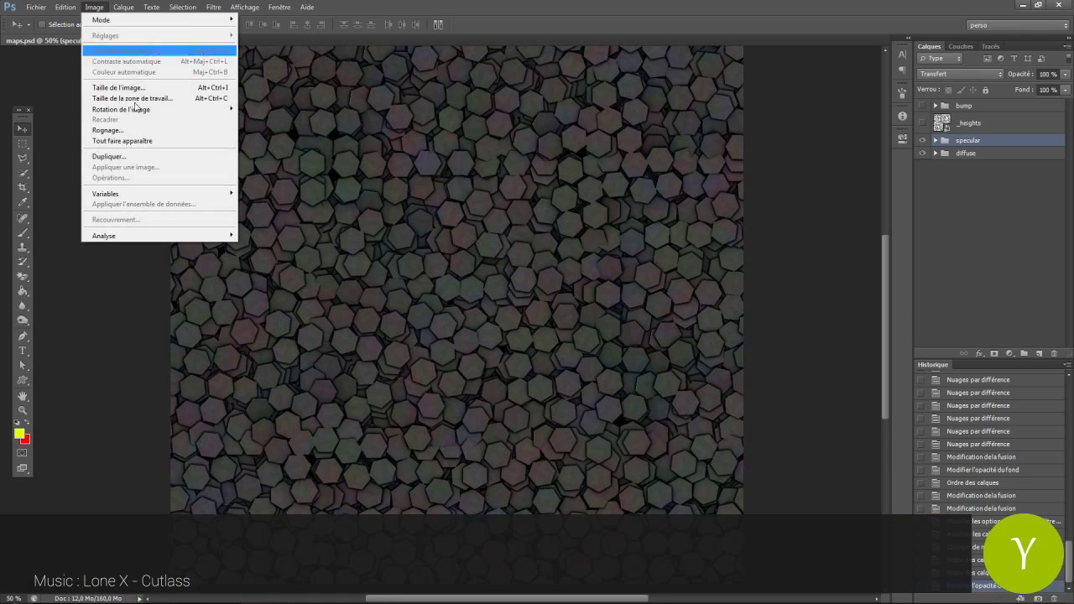
click(121, 88)
text(1024)
key(Return)
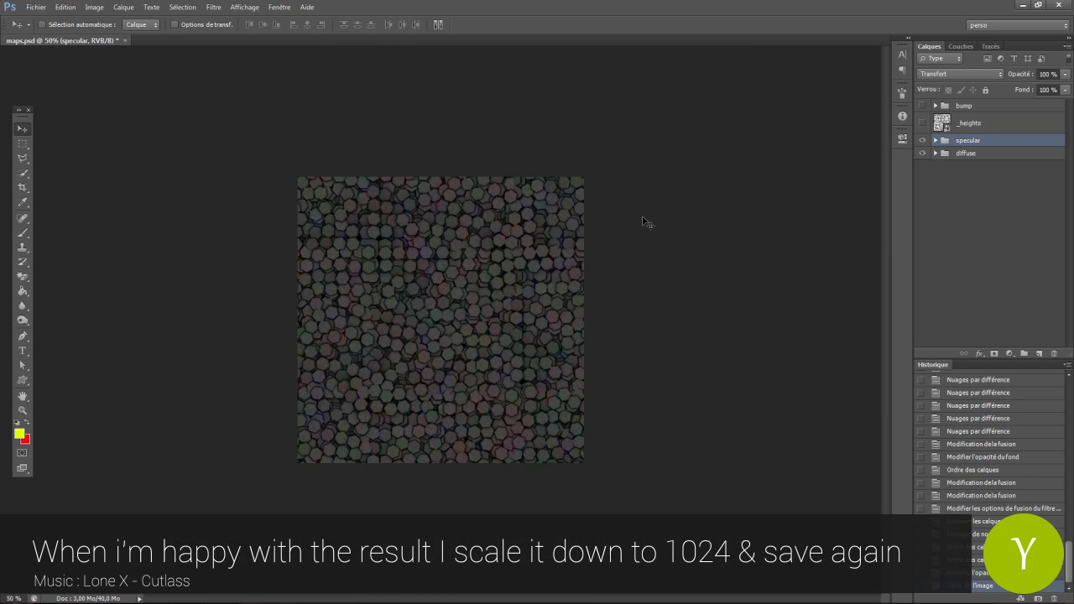
Save the specular map in Targa format over specular.tga in the hexa folder.
key(ctrl+shift+s)
click(564, 301)
click(564, 441)
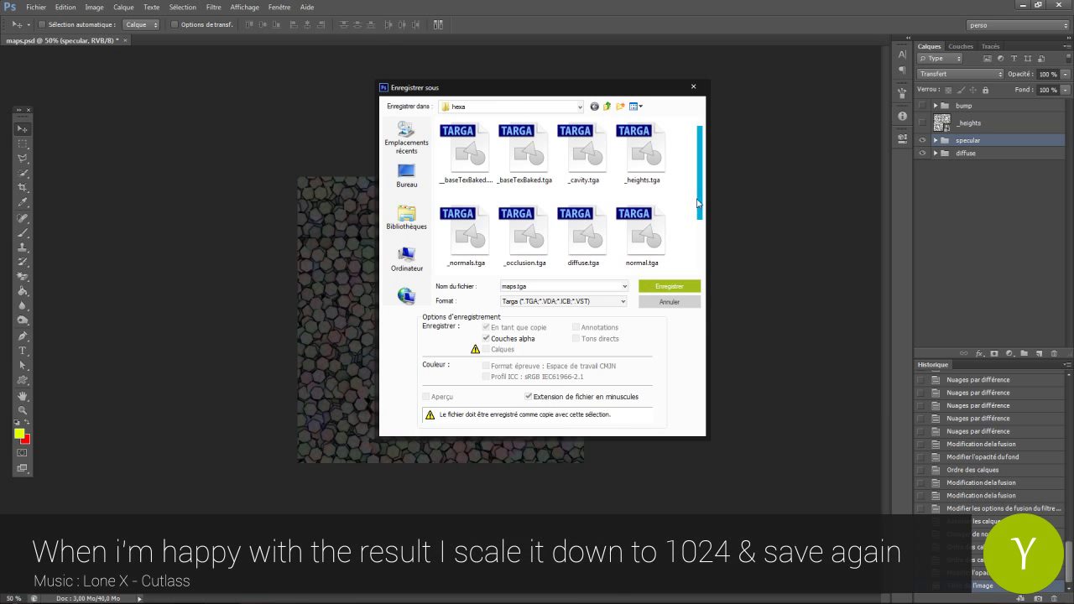
drag(697, 203, 697, 250)
click(589, 243)
click(669, 286)
click(548, 236)
click(569, 194)
Hide the specular group and save the diffuse map in Targa format over diffuse.tga.
click(922, 141)
key(ctrl+shift+s)
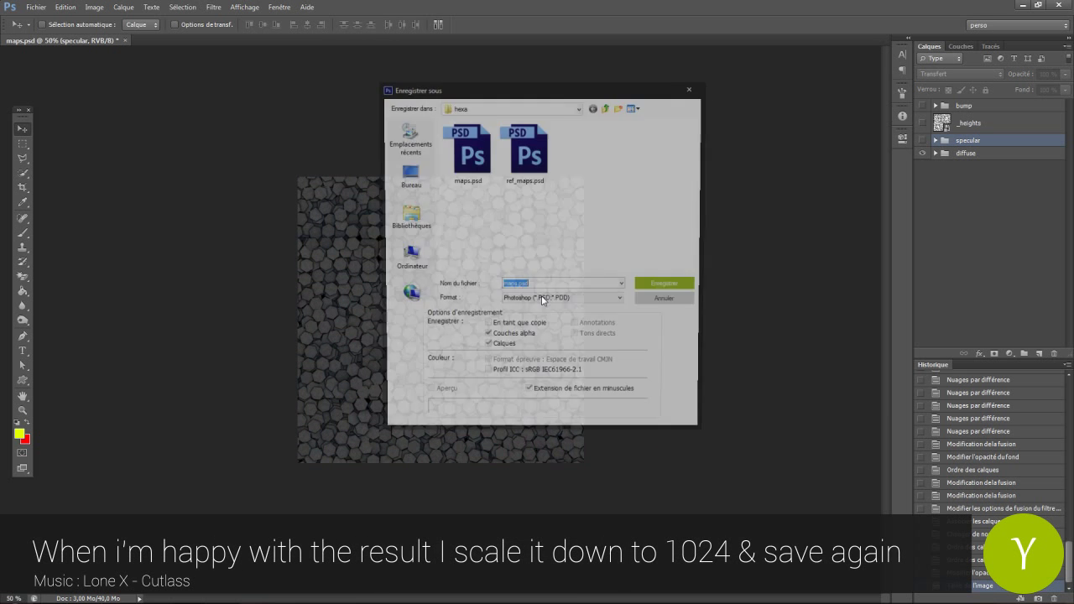
click(541, 297)
click(545, 443)
double_click(583, 243)
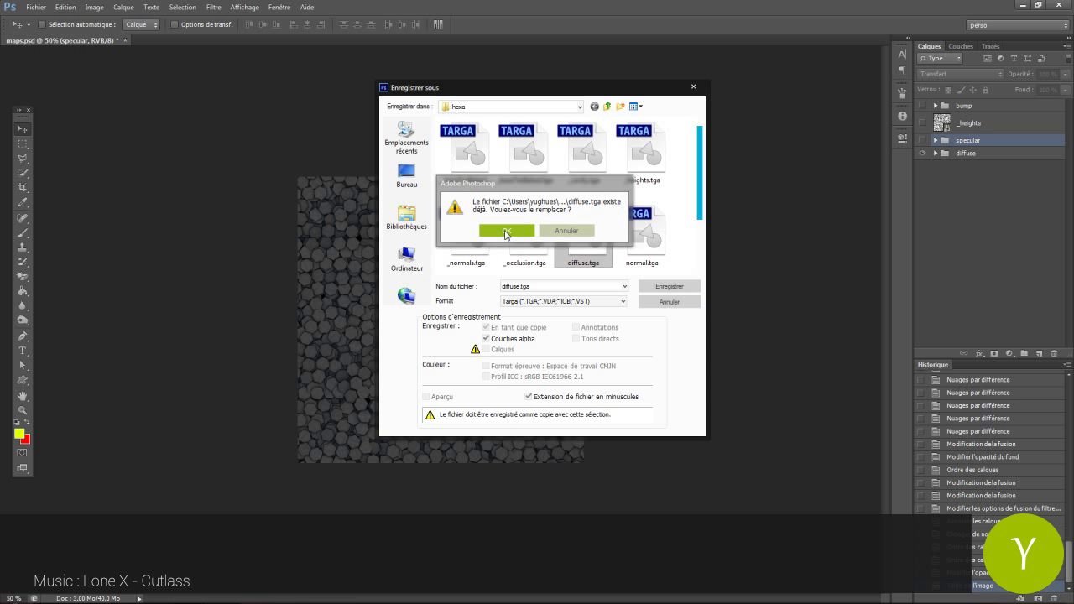
click(506, 231)
click(566, 191)
Show the bump group and save the normal map in Targa format over normal.tga.
click(922, 105)
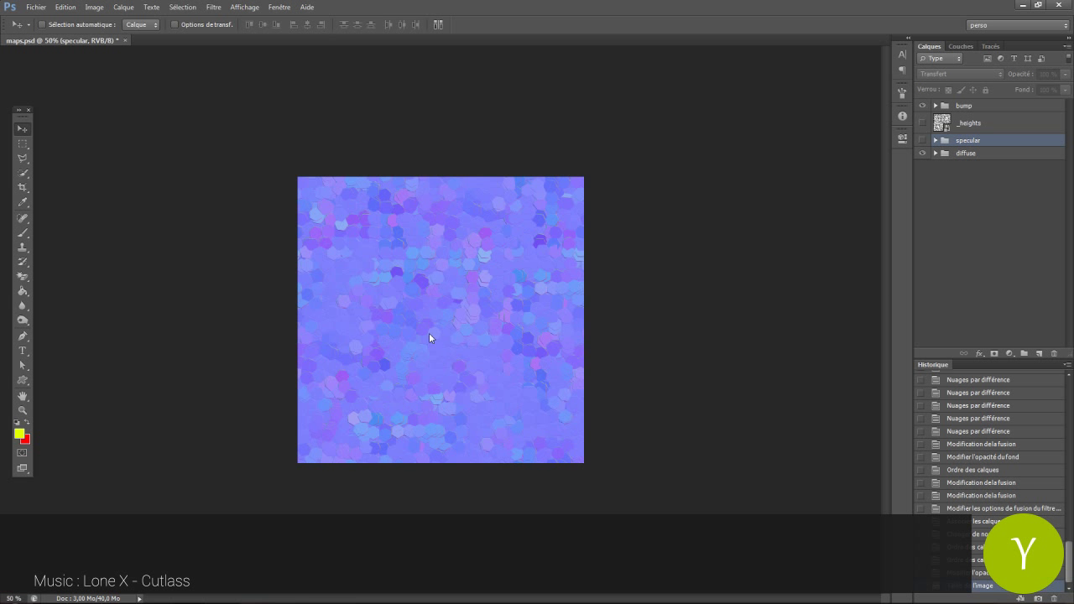
key(ctrl+shift+s)
click(564, 301)
click(546, 445)
double_click(643, 240)
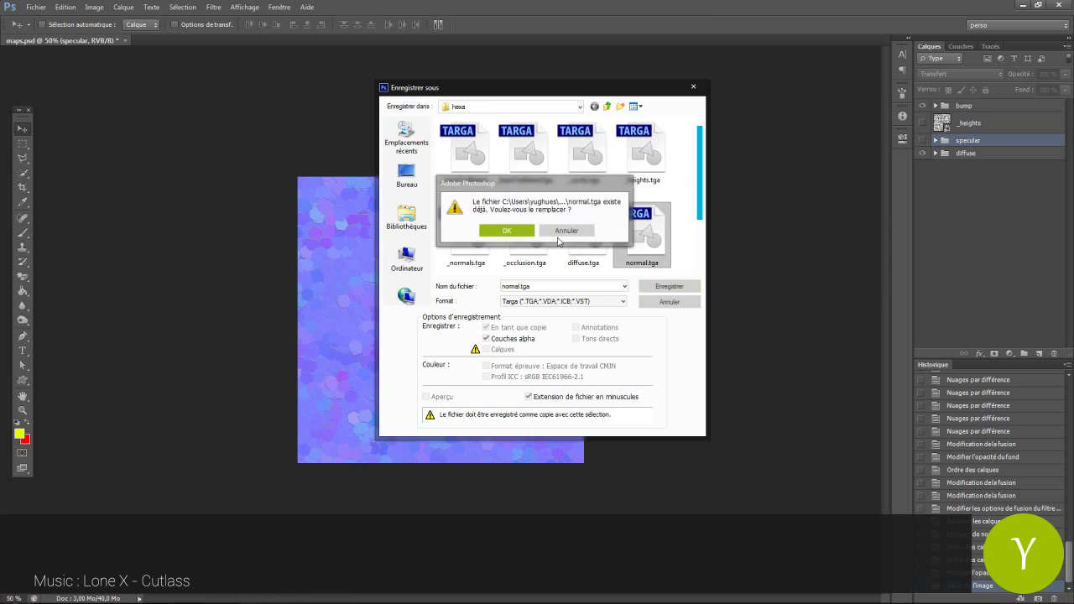
click(495, 231)
click(561, 195)
key(ctrl+plus)
key(ctrl+plus)
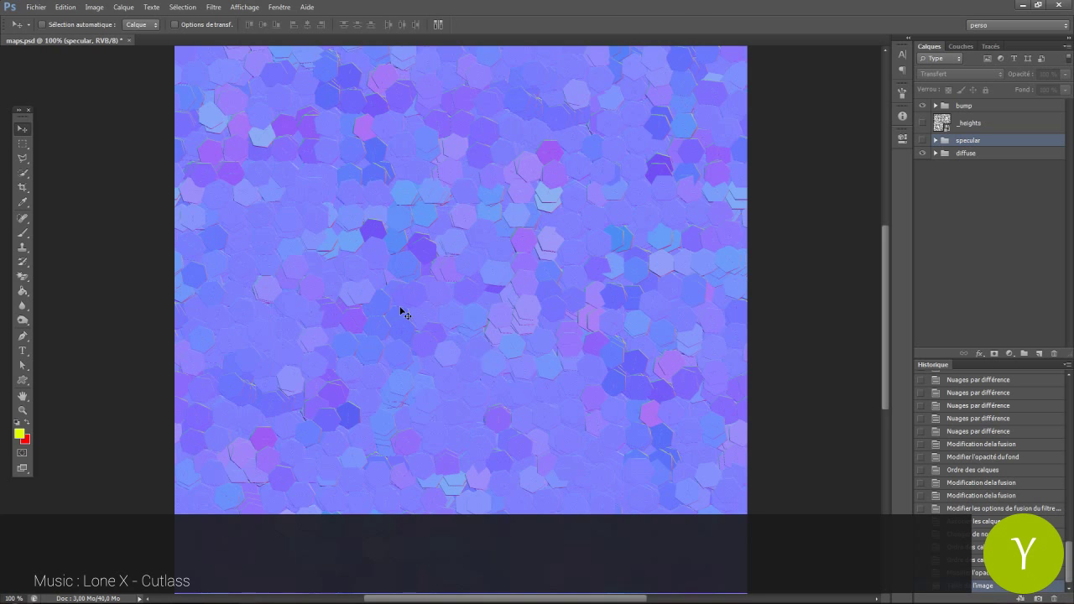
Switch to Marmoset Toolbag and capture a screenshot of the lit hexagon plane as the texture preview.
click(1022, 5)
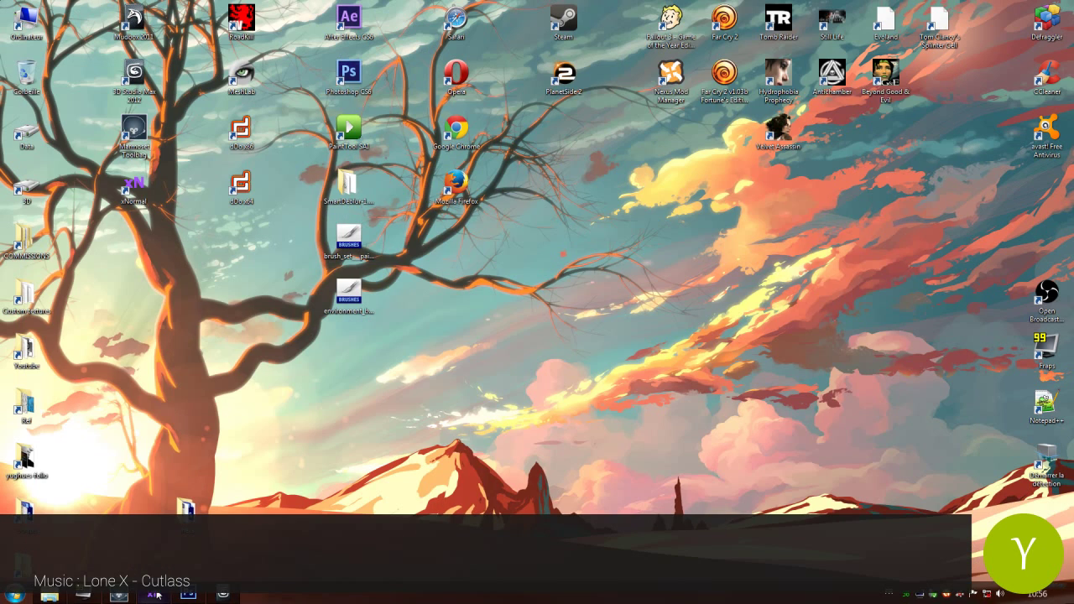
click(120, 596)
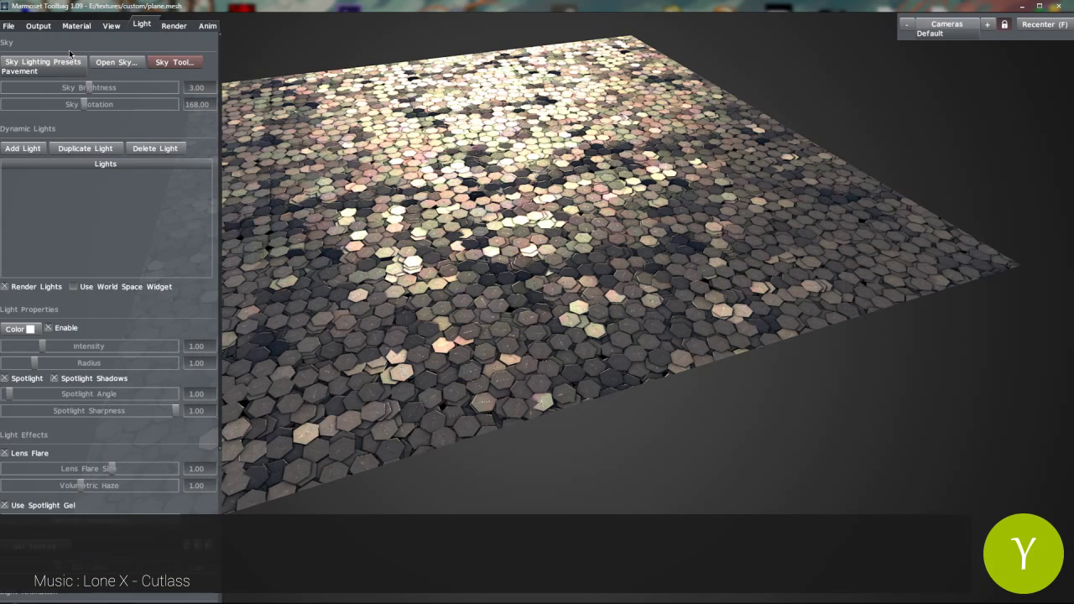
click(82, 24)
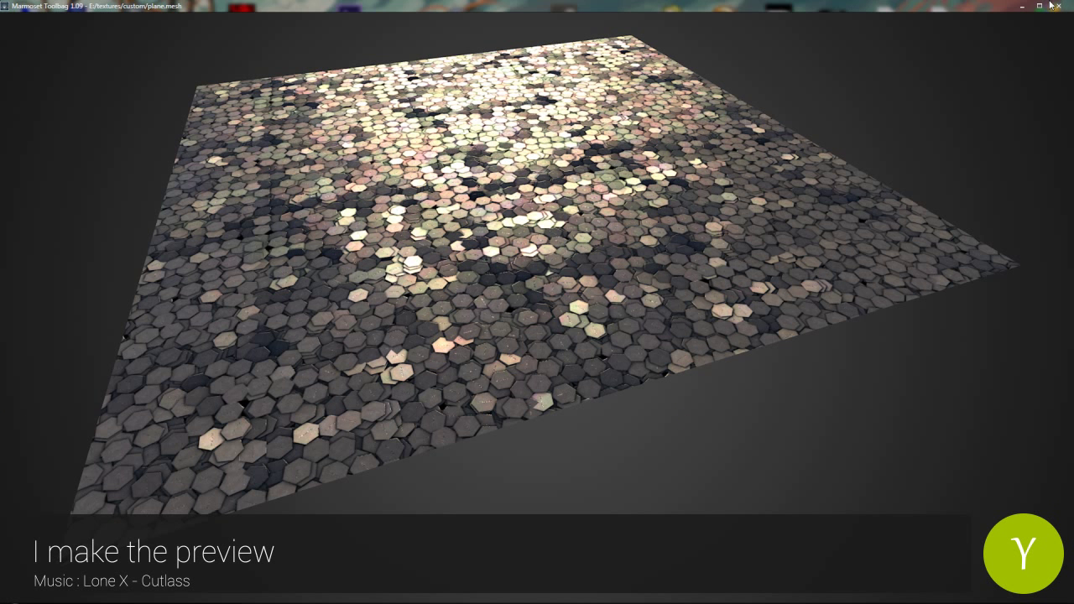
click(1022, 6)
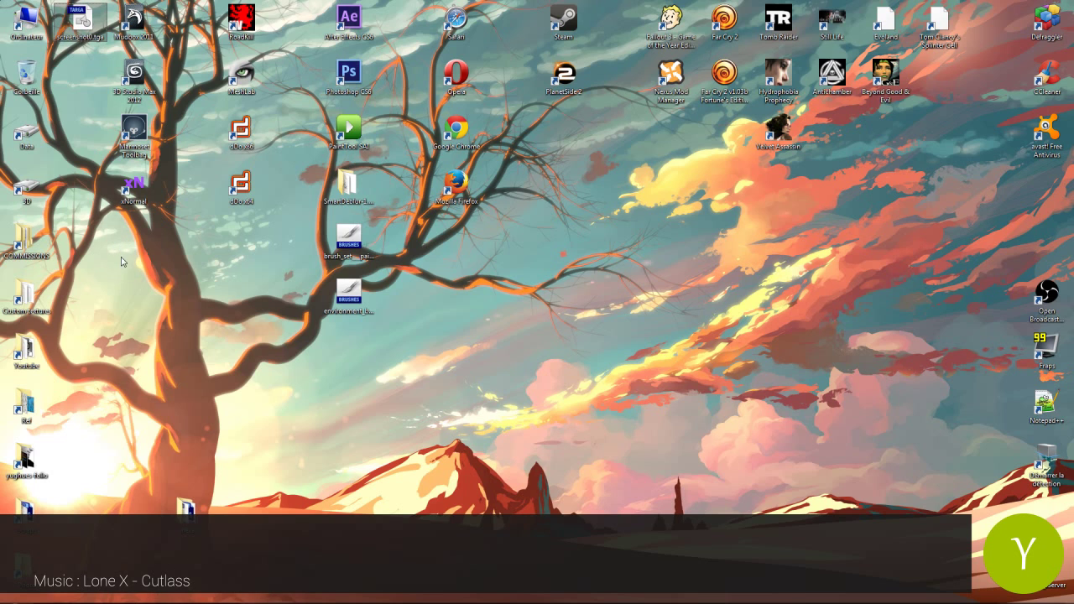
Move screenshot0.tga from the desktop into the hexa folder and open it in Photoshop.
key(ctrl+x)
click(83, 597)
key(ctrl+v)
double_click(271, 297)
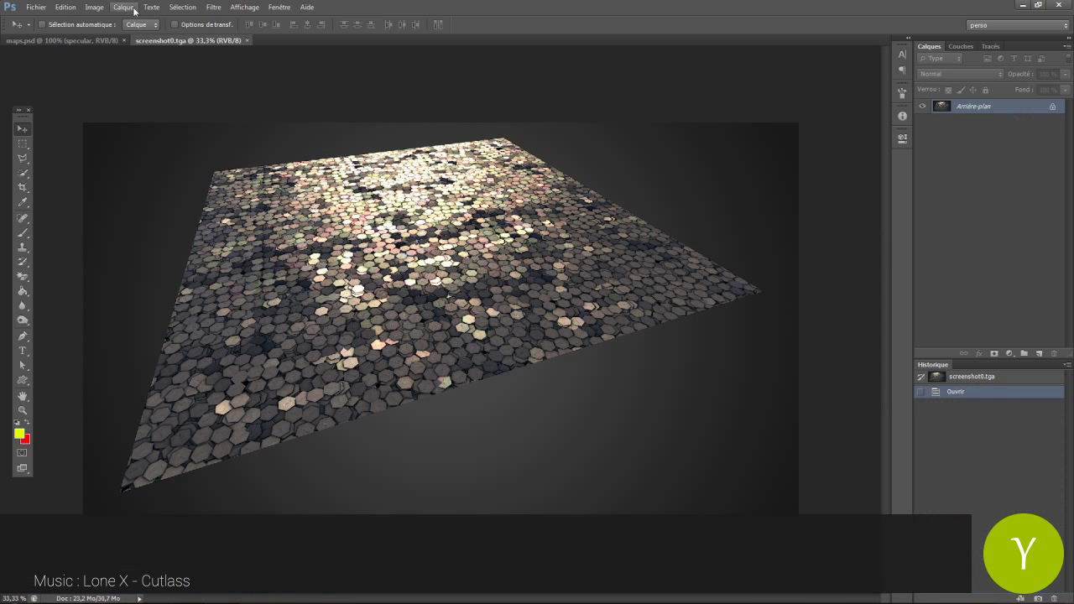
Scale the screenshot down to a quarter of its width and height, and sharpen it with the Accentuation filter.
click(94, 6)
click(121, 87)
key(Return)
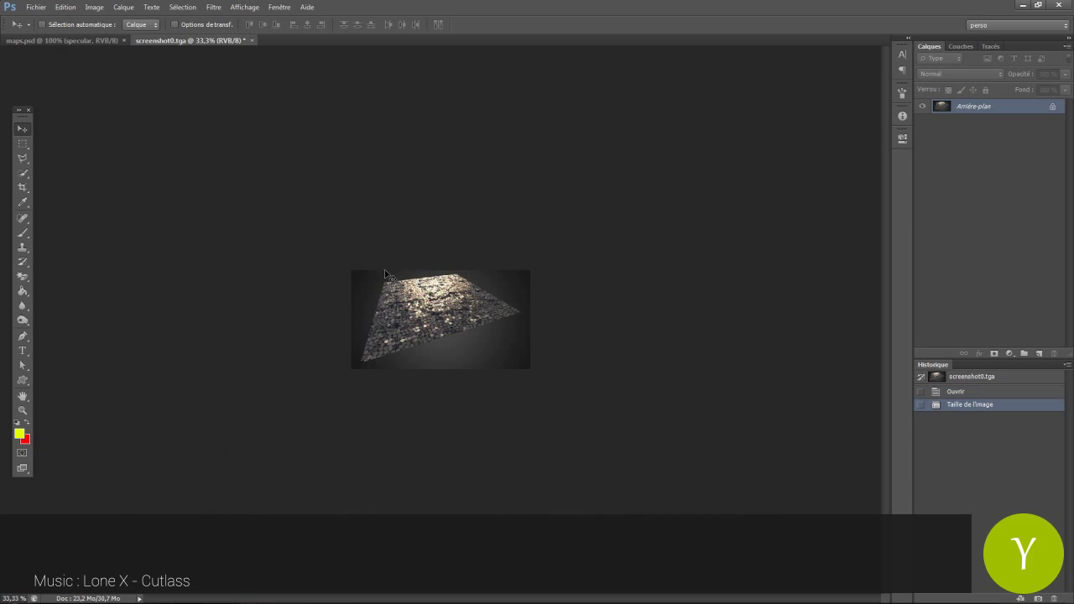
key(ctrl+1)
click(215, 6)
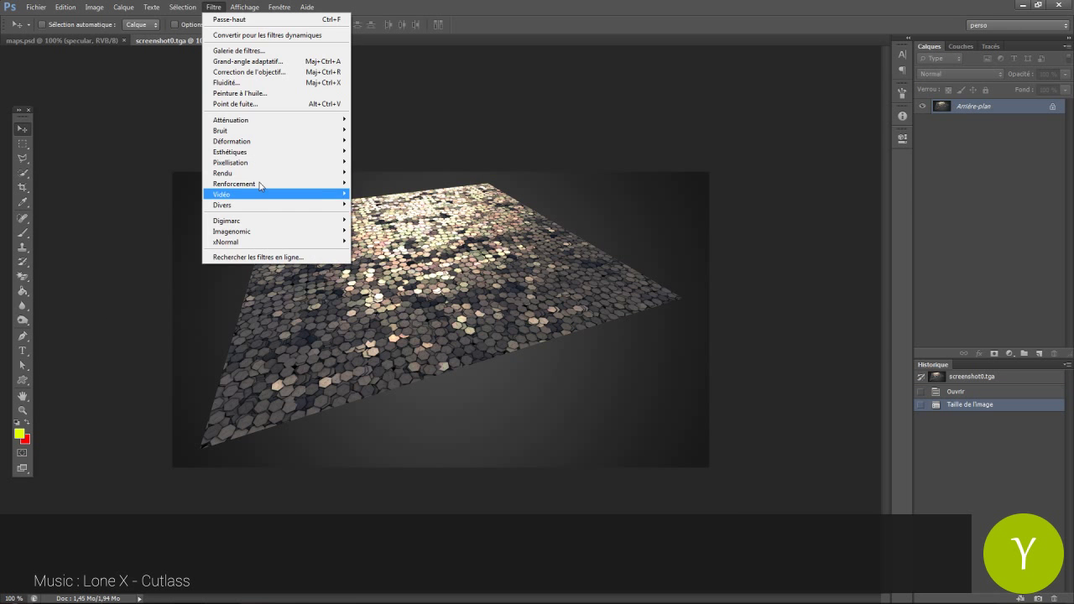
mouse_move(243, 192)
click(386, 183)
click(878, 303)
Save the sharpened screenshot as a maximum-quality JPEG named preview.
key(ctrl+shift+s)
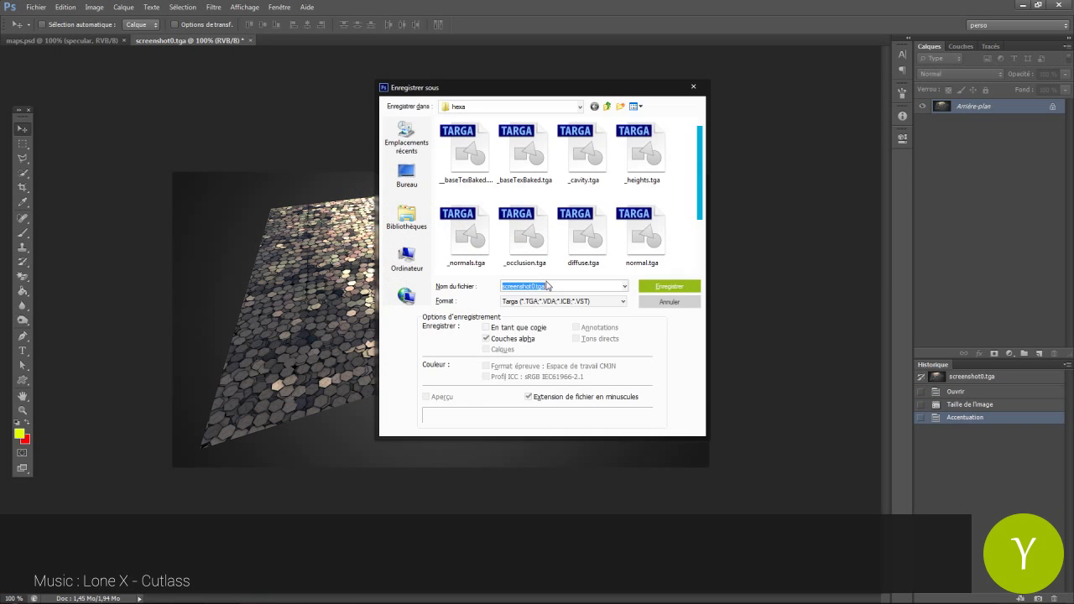
click(562, 300)
click(576, 388)
text(preview)
key(Return)
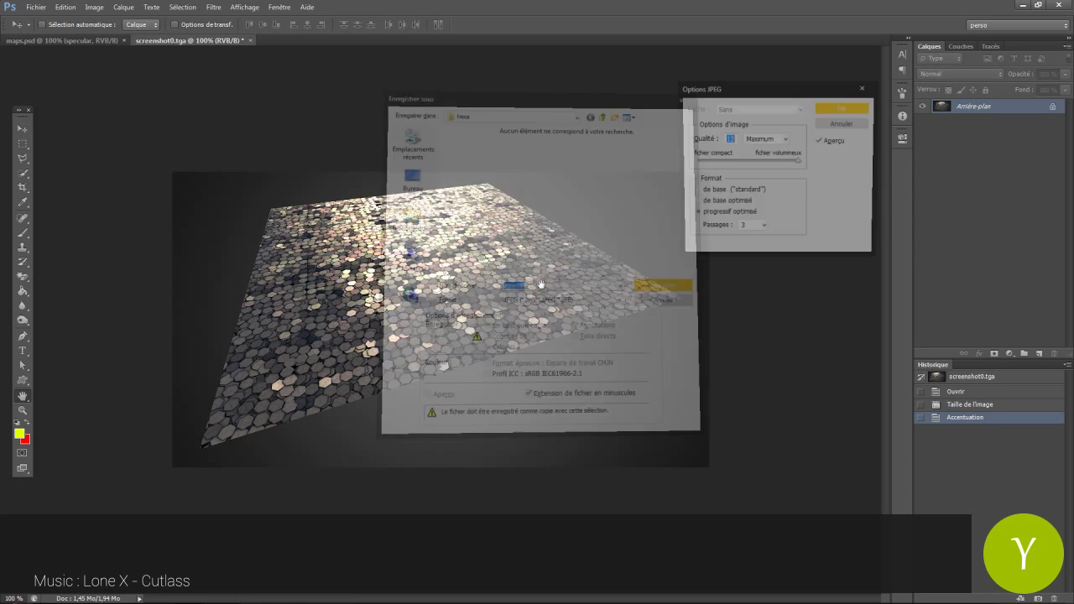
key(Return)
Quit Photoshop and close its open documents.
key(ctrl+q)
click(565, 232)
click(565, 230)
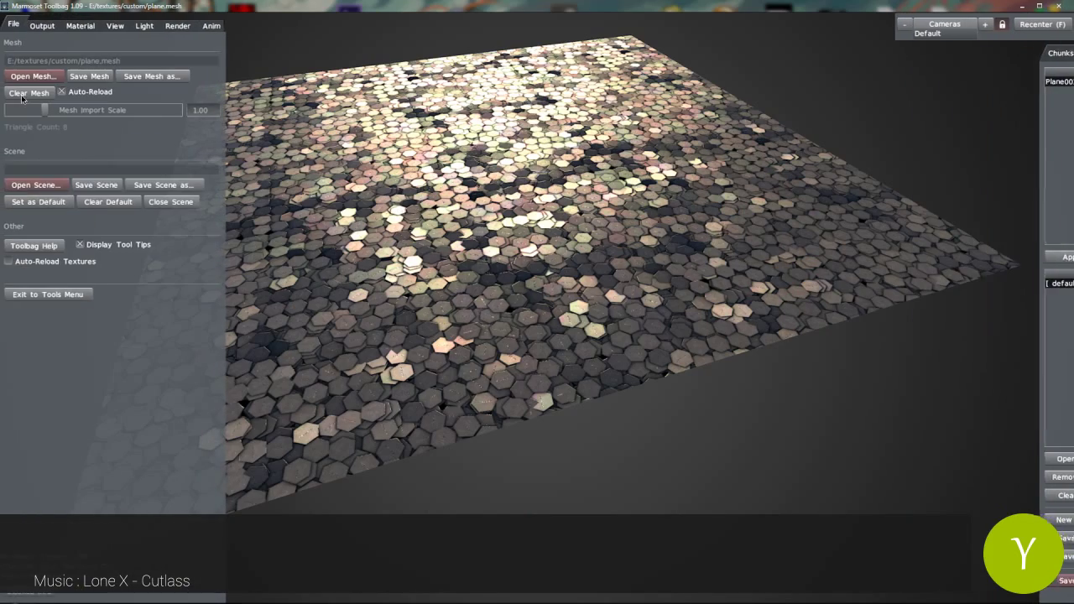
In Marmoset Toolbag, open scene.tbag from the YOUTUBE folder on drive F, discarding unsaved changes, and load the presentoir.mat material.
click(35, 184)
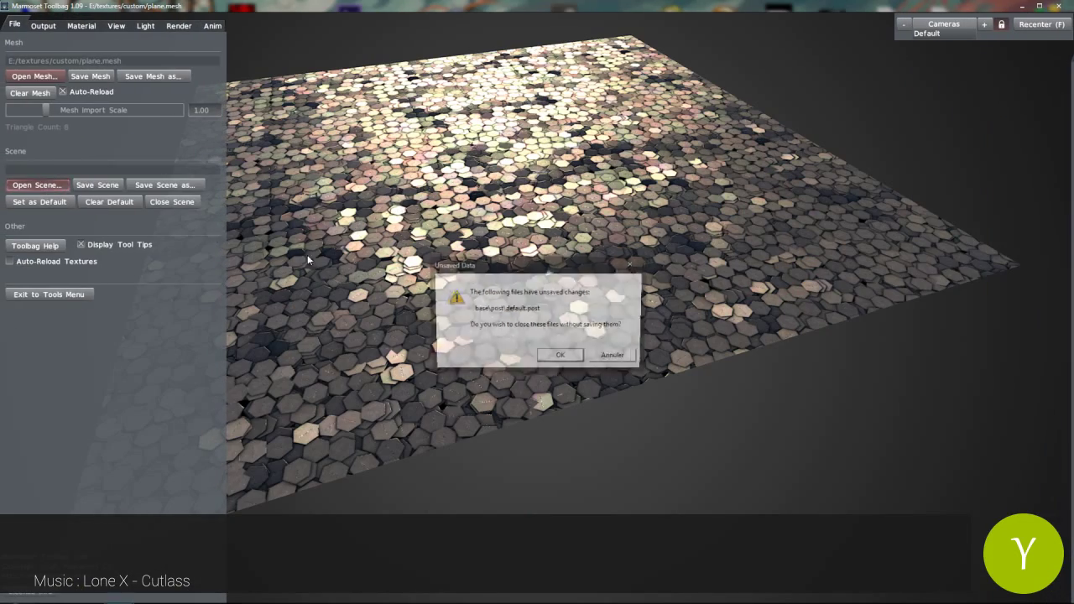
click(561, 357)
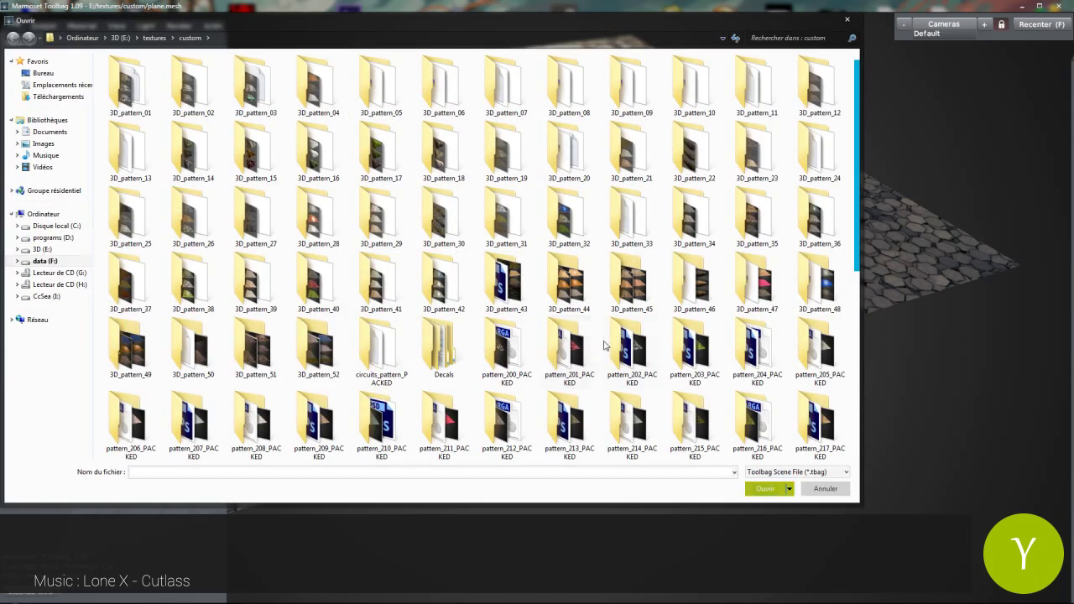
click(43, 261)
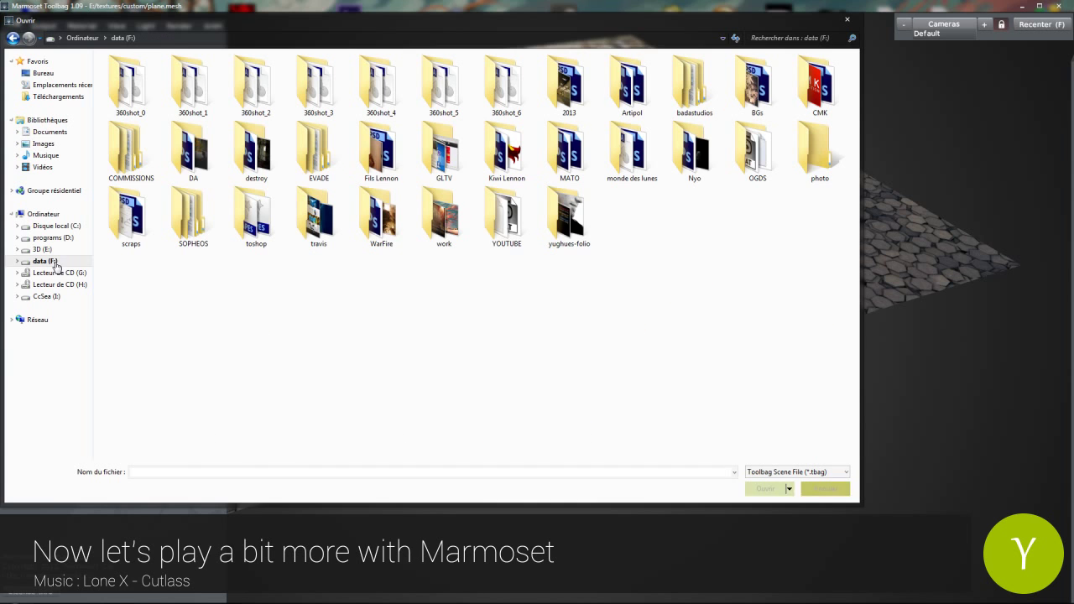
double_click(506, 216)
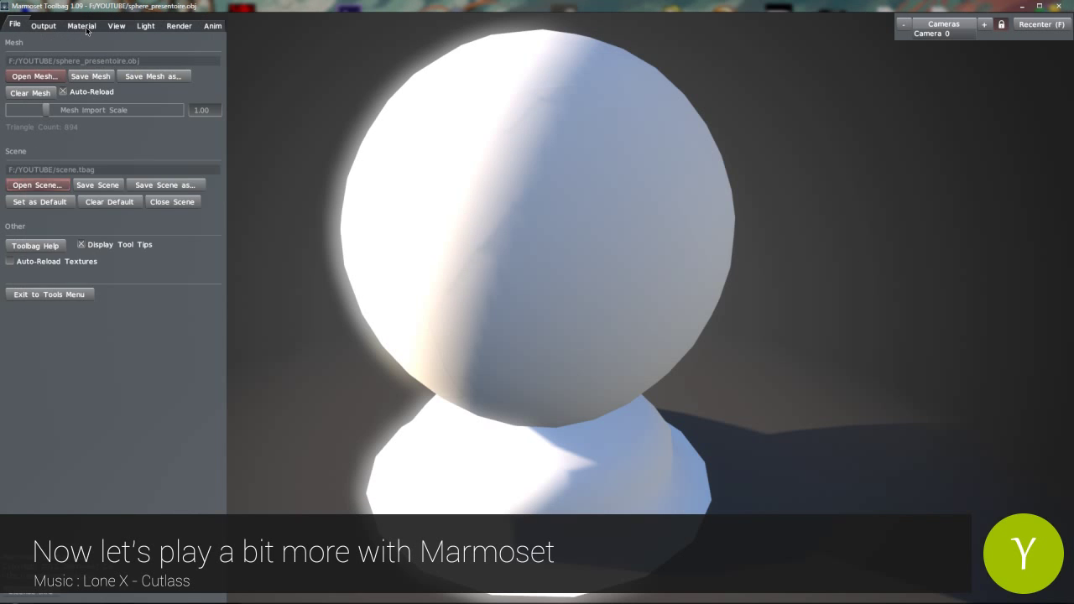
click(926, 457)
double_click(327, 94)
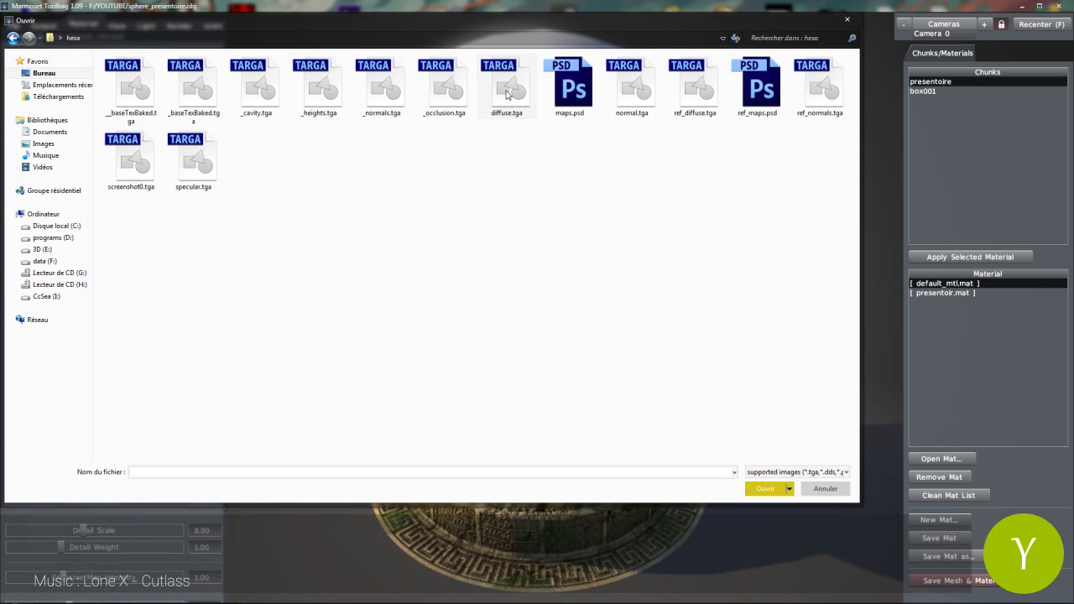
Assign diffuse.tga, normal.tga and specular.tga to the Diffuse, Normal/Height and Spec/Gloss slots of the sphere's default material.
double_click(507, 94)
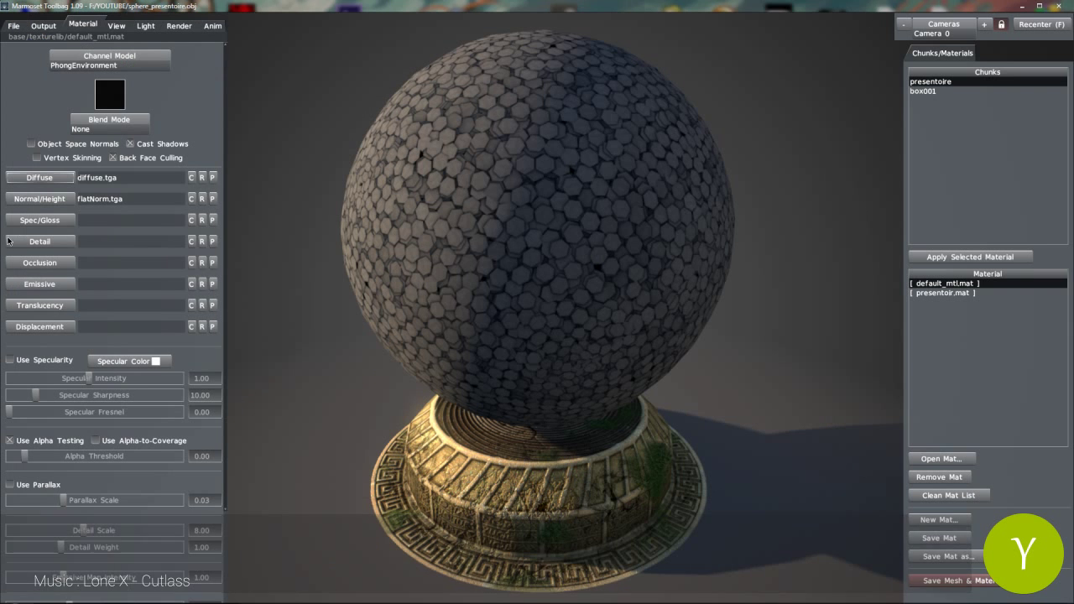
click(39, 199)
double_click(630, 94)
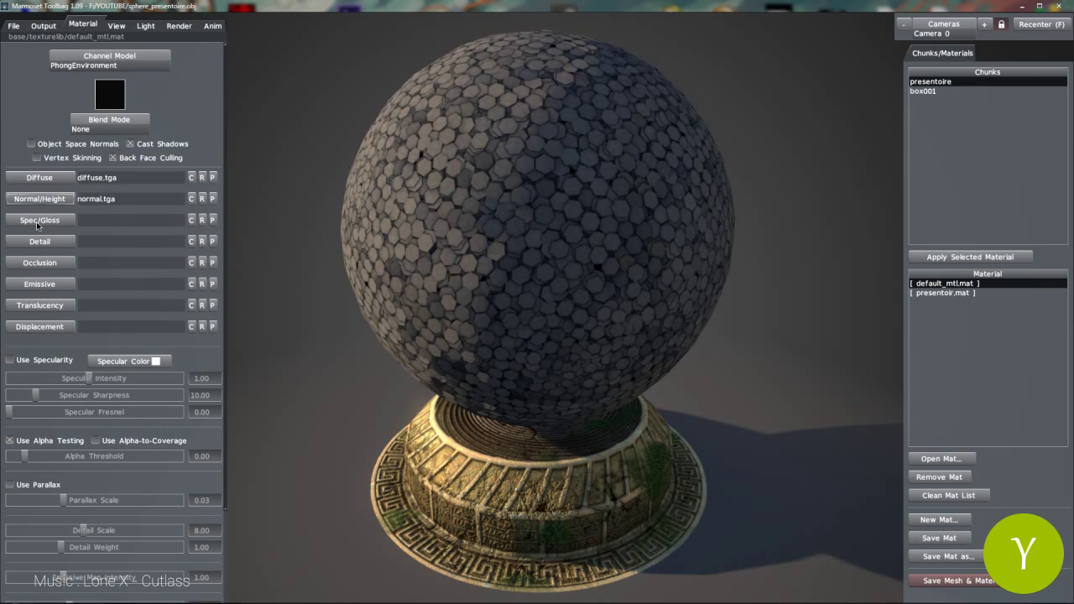
click(39, 219)
double_click(185, 151)
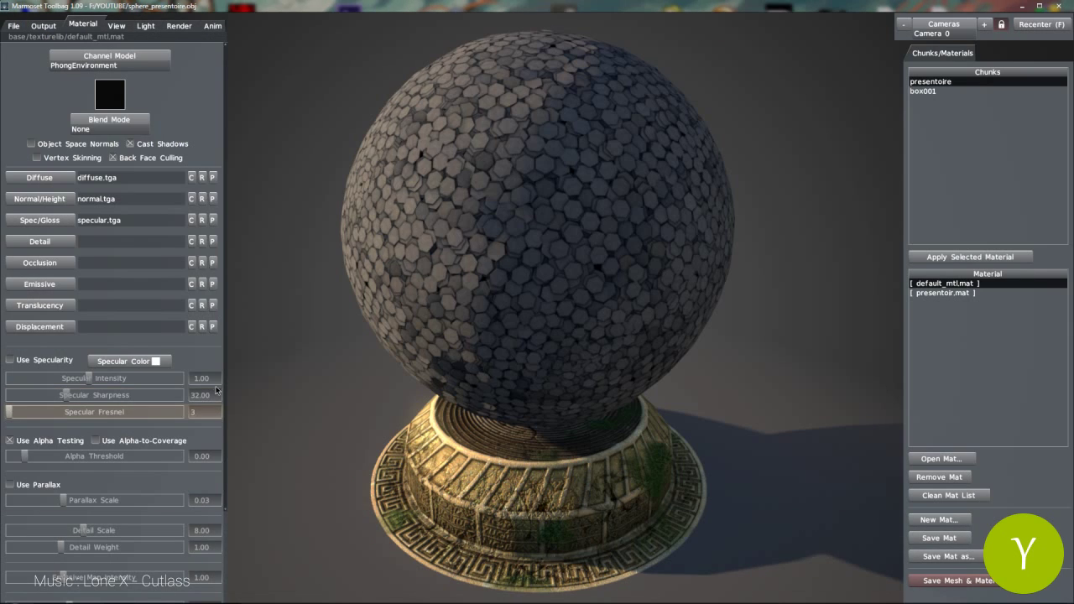
Enable specularity on the sphere's material with intensity 2, sharpness 32 and Fresnel 1, and rotate the lighting around it.
click(28, 362)
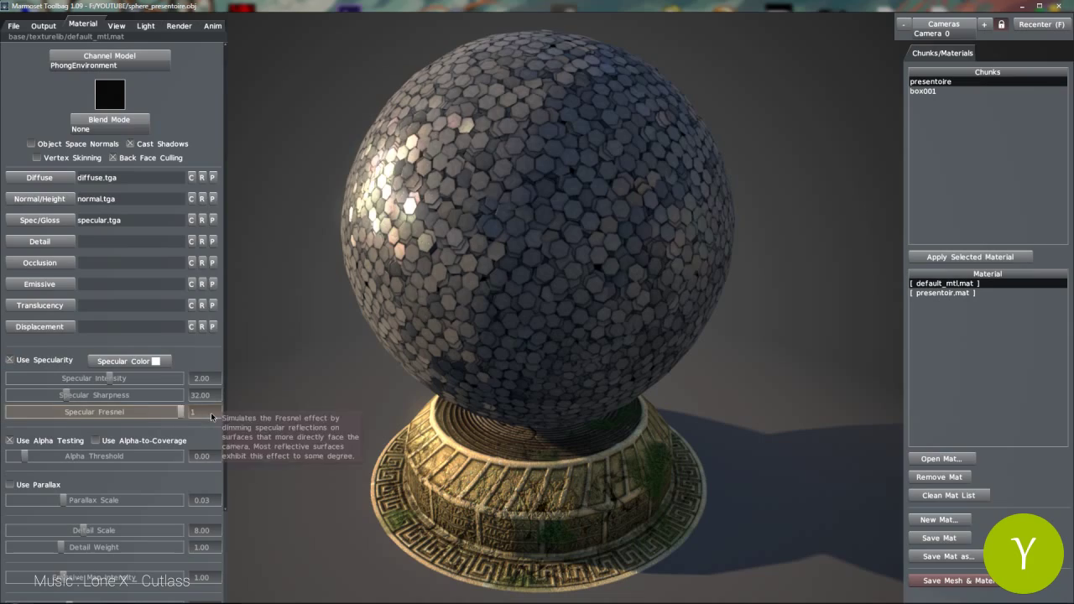
key(Return)
key(Escape)
shift+drag(644, 229, 513, 215)
key(Escape)
Raise the sphere material's specular intensity to 10, try a Fresnel of 0, and set the Fresnel back to 1.
drag(124, 379, 195, 379)
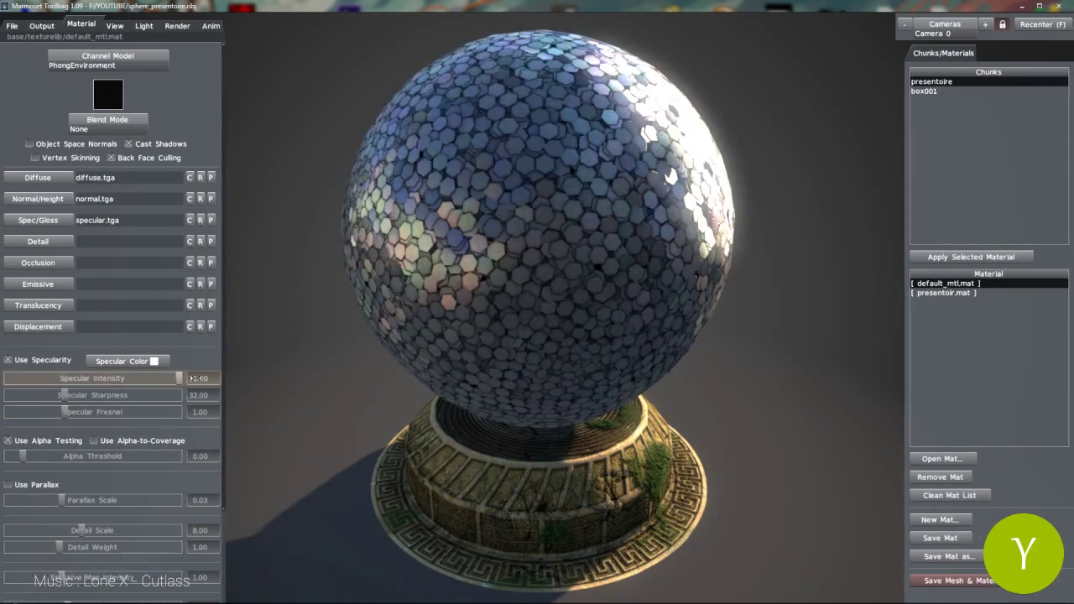
key(Tab)
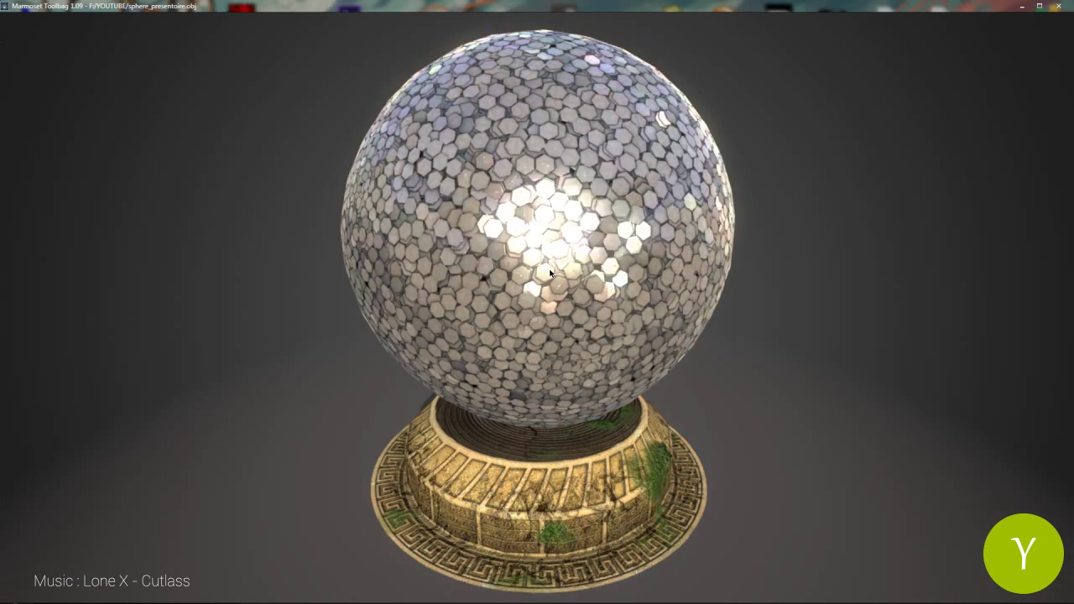
key(Tab)
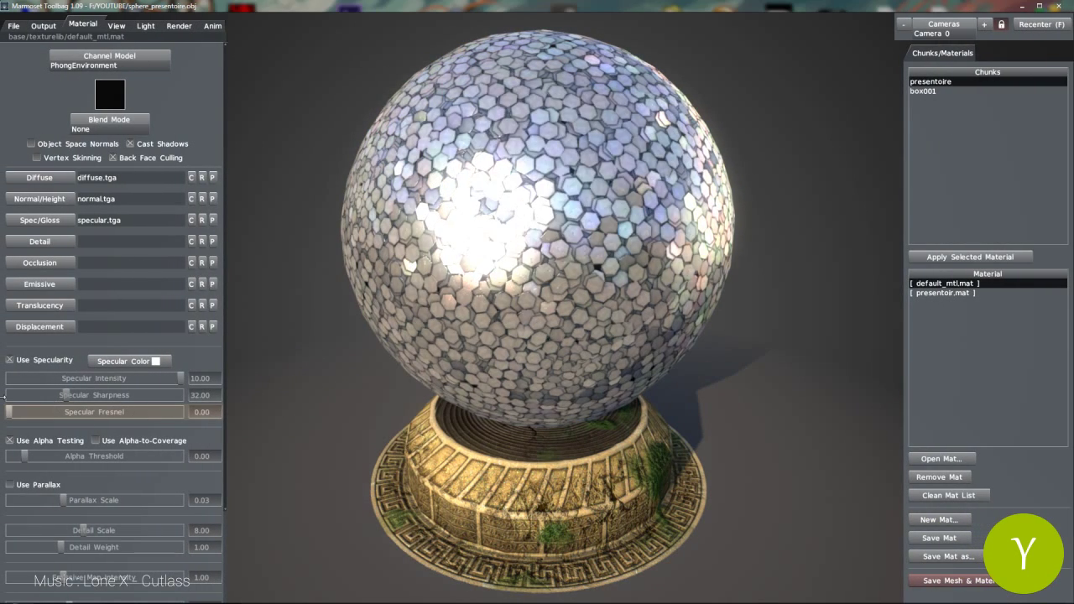
drag(8, 412, 216, 412)
Try specular sharpness values of 64, 8 and 16, settle on 24, and rotate the lighting around the sphere.
click(204, 398)
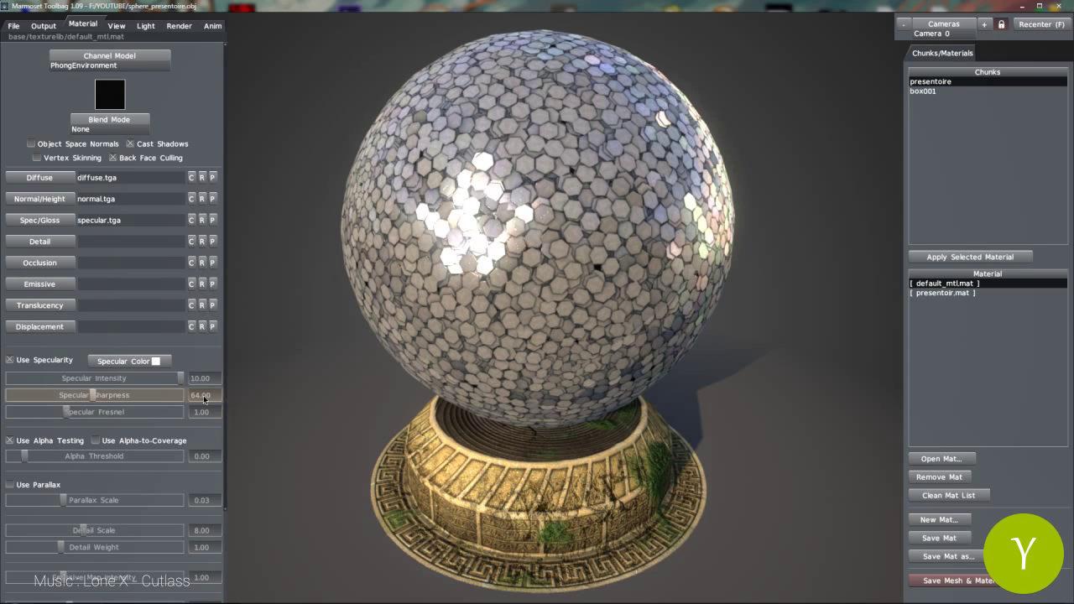
text(8)
key(Return)
click(204, 398)
text(16)
key(Return)
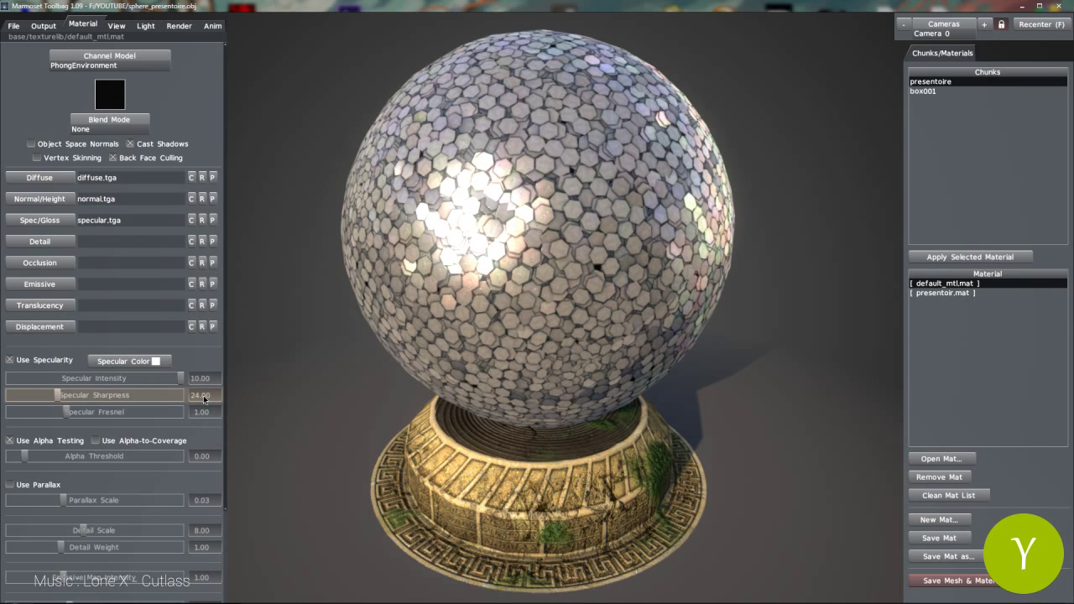
shift+drag(395, 327, 524, 324)
key(Tab)
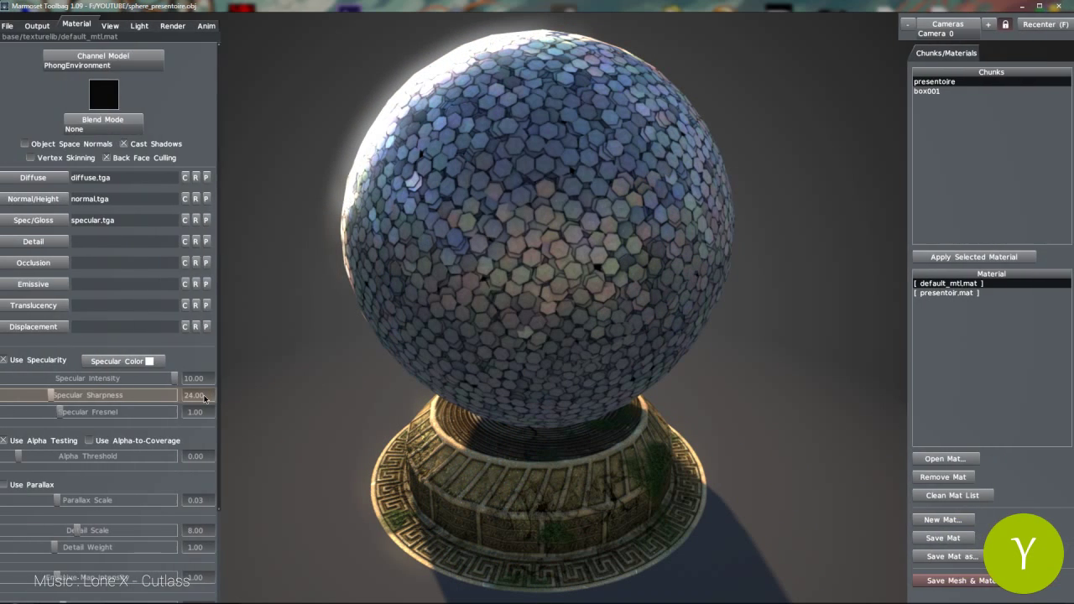
Try the Sunlight sky lighting preset, rotate the lighting around the sphere, and switch back to the Pavement preset.
click(146, 26)
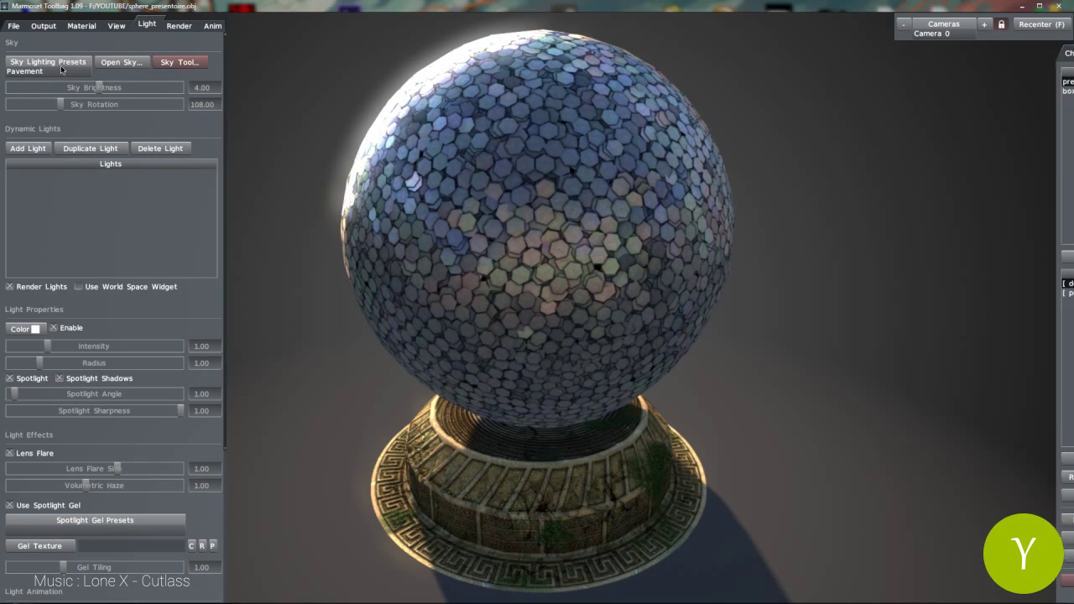
click(59, 65)
click(42, 130)
shift+drag(770, 312, 780, 307)
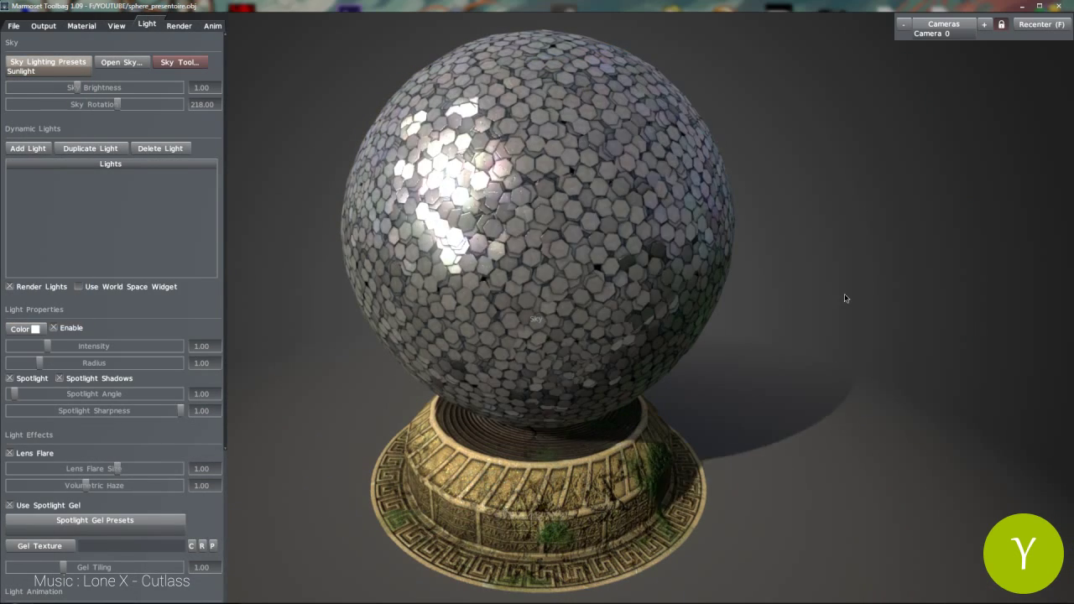
click(47, 61)
click(46, 224)
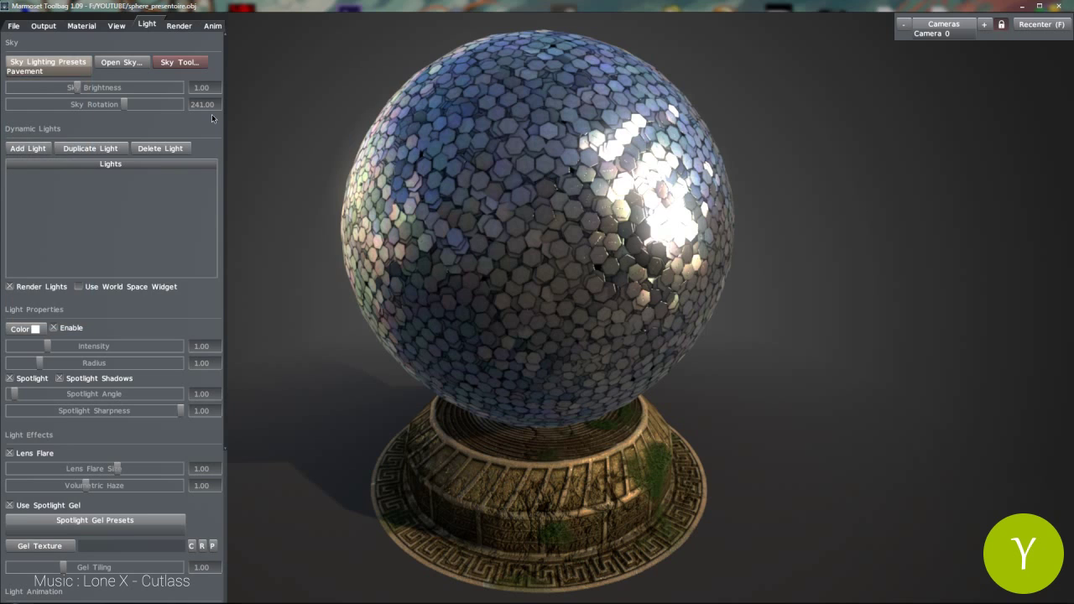
Set the sky brightness to 3 and rotate the lighting so it shines from behind the sphere.
key(Return)
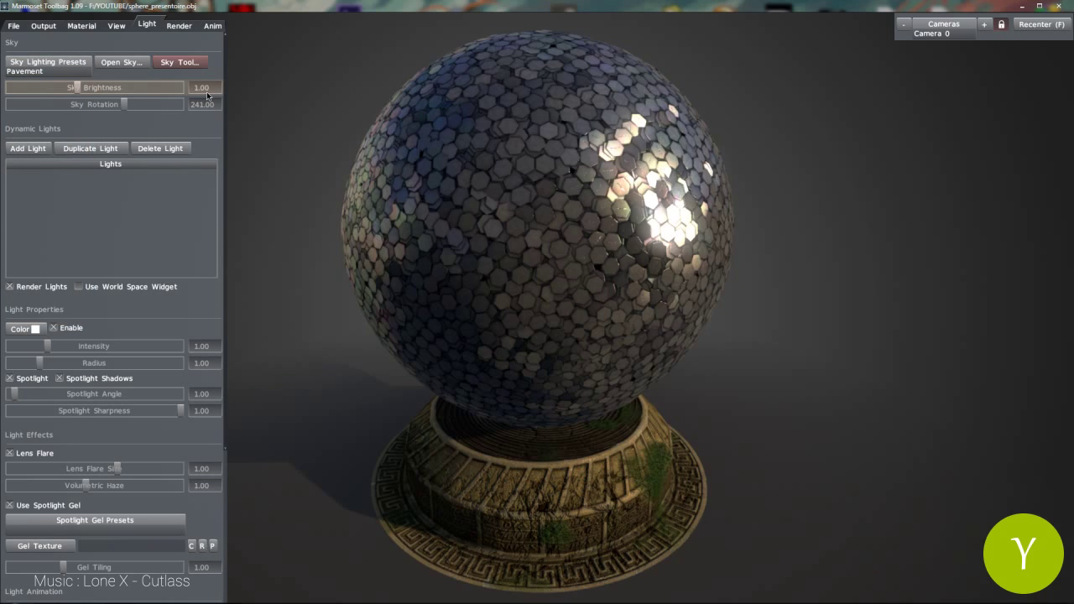
click(206, 91)
text(3)
key(Return)
shift+drag(657, 273, 550, 262)
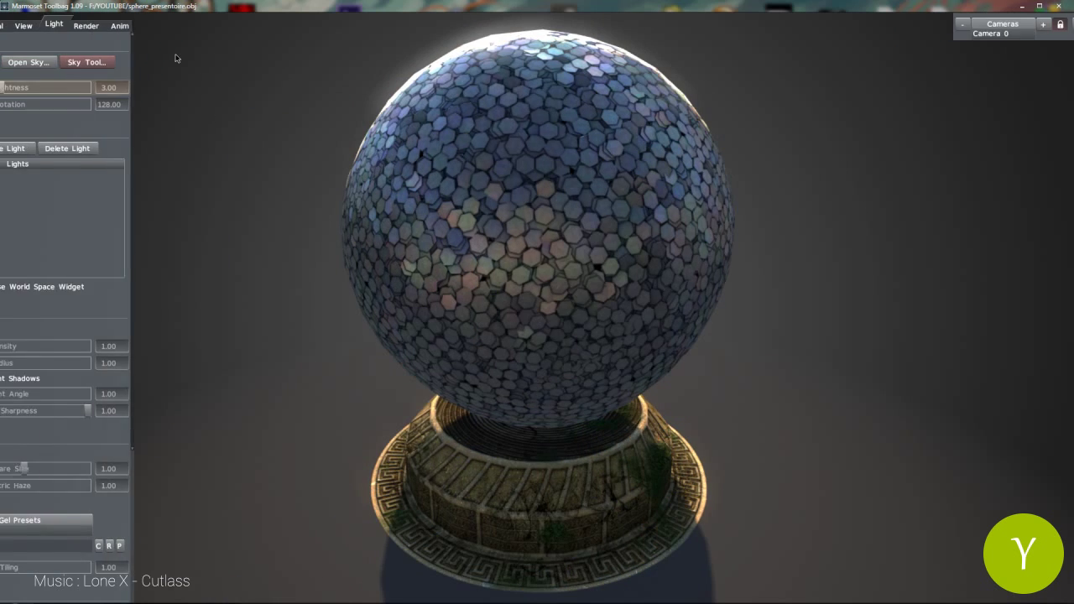
Load the Textures.post post effect from the textures/custom folder on drive E: and rotate the lighting around the sphere.
click(180, 24)
click(22, 393)
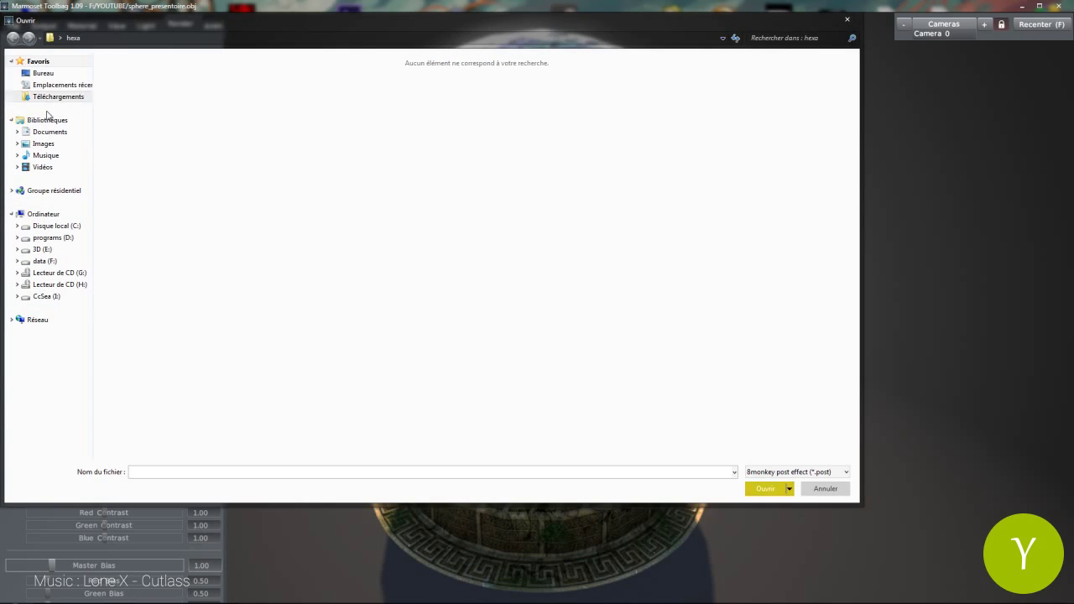
scroll(820, 413, down, 5)
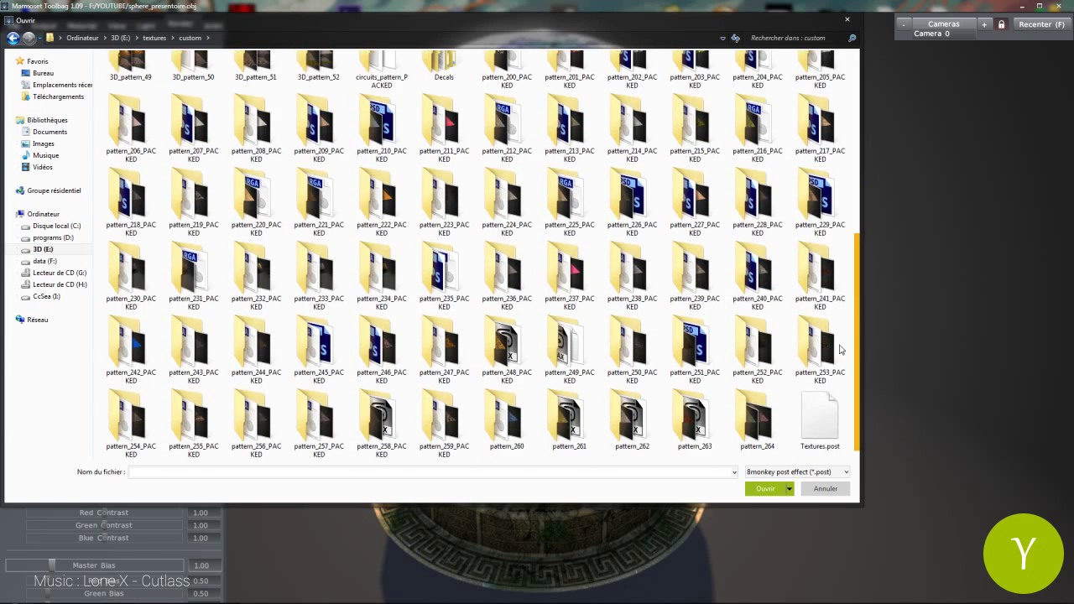
click(816, 412)
double_click(820, 413)
shift+drag(772, 361, 818, 344)
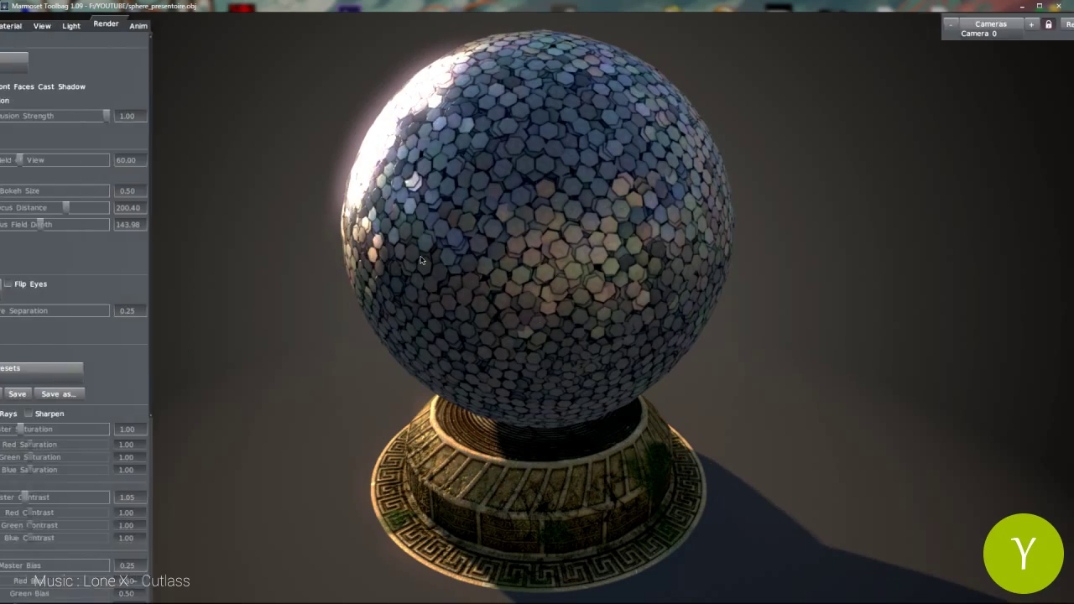
shift+drag(516, 290, 415, 270)
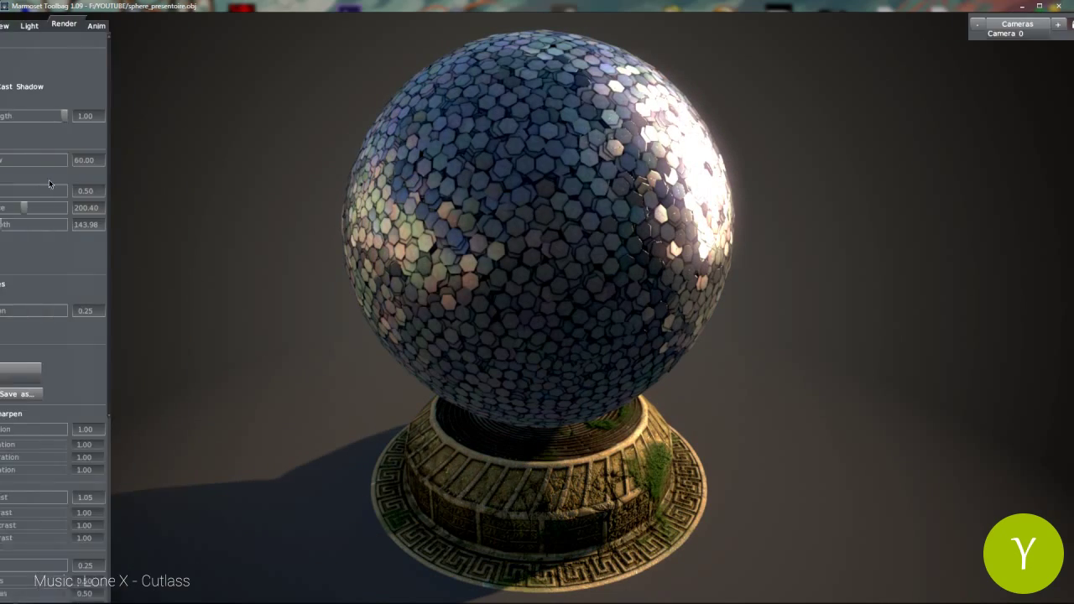
Raise the mesh turntable rate so the sphere and its base rotate continuously.
click(113, 25)
drag(83, 159, 94, 157)
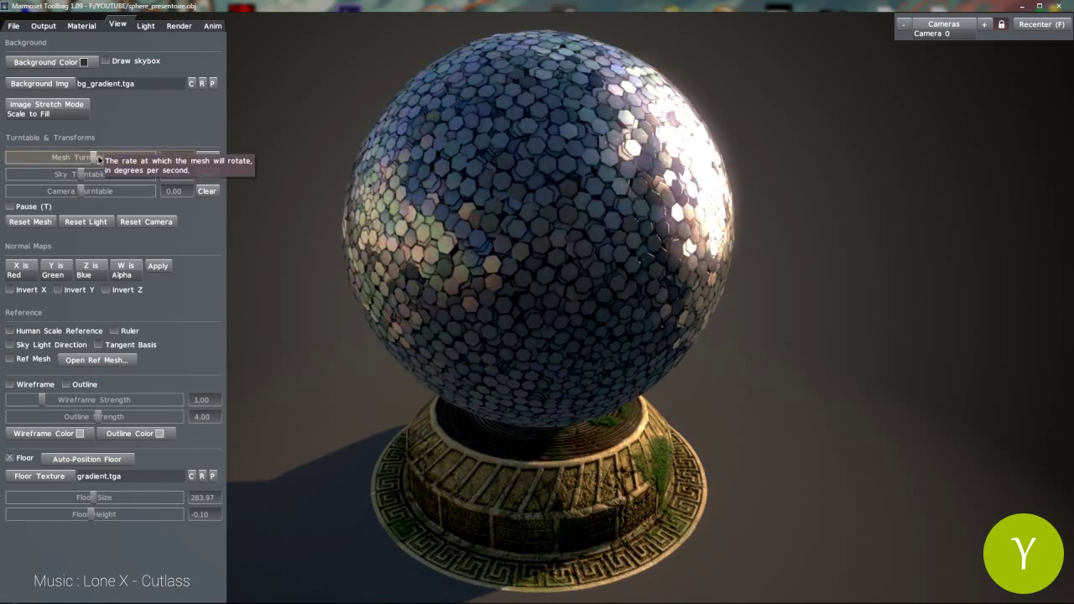
Enable parallax on the sphere's material with a parallax scale of 0.01 and view the sphere with the interface hidden.
click(82, 25)
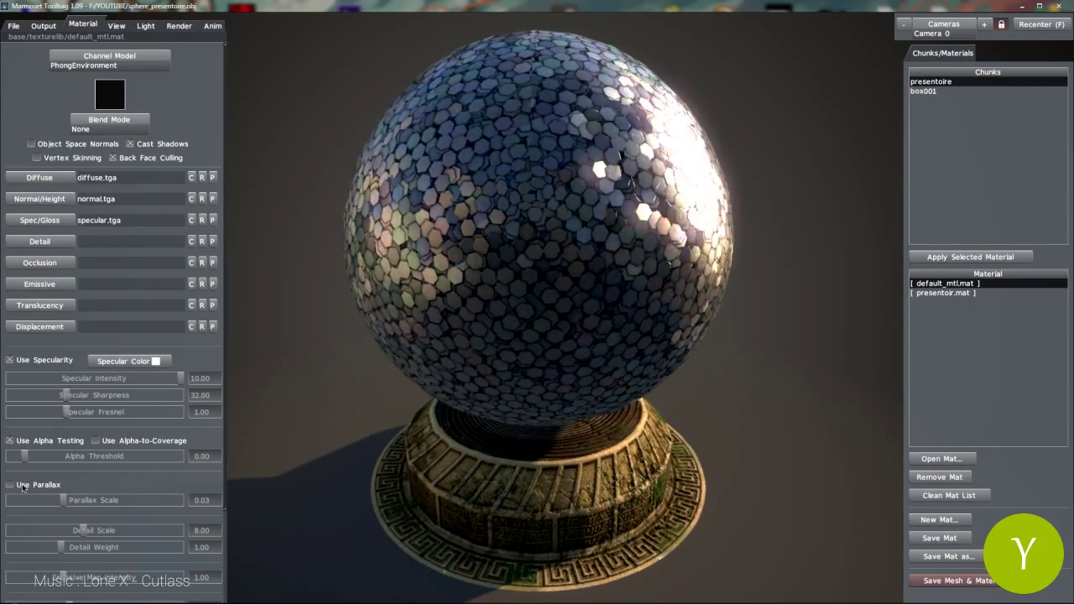
click(10, 485)
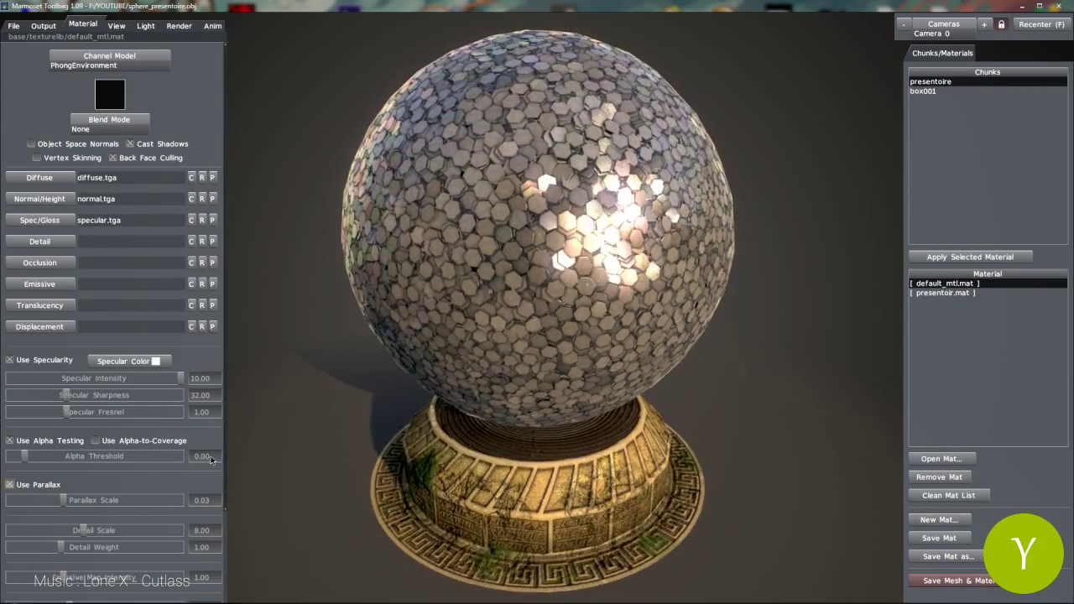
click(214, 504)
key(BackSpace)
text(1)
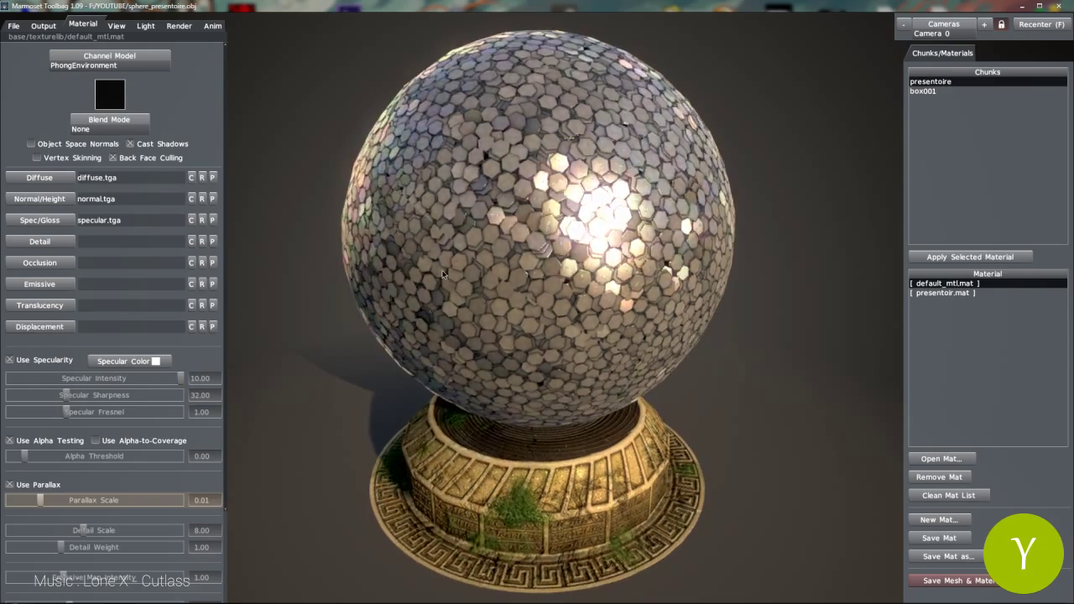
key(Tab)
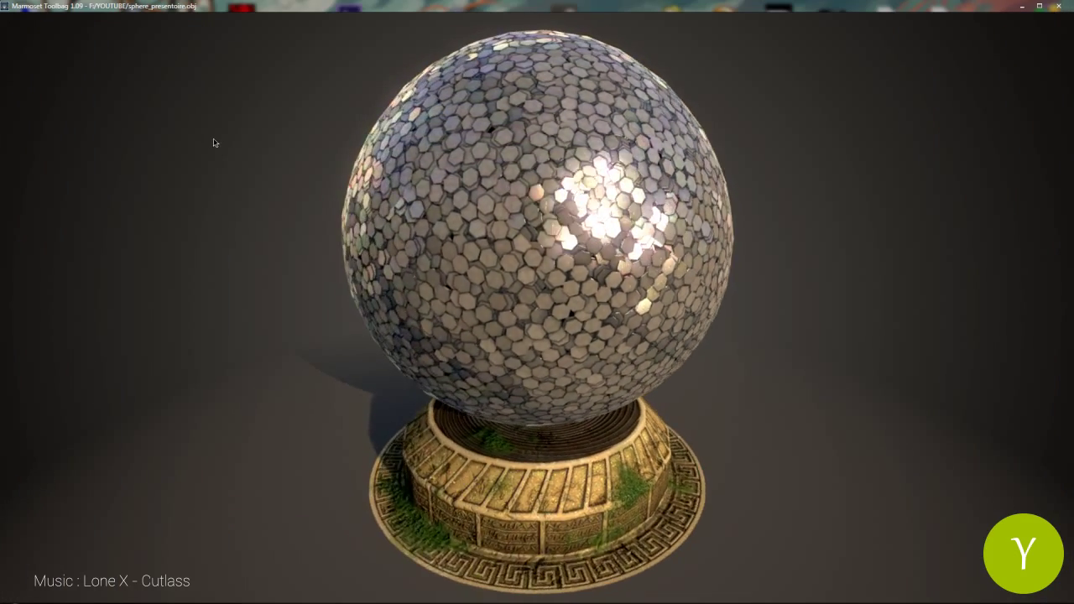
key(Tab)
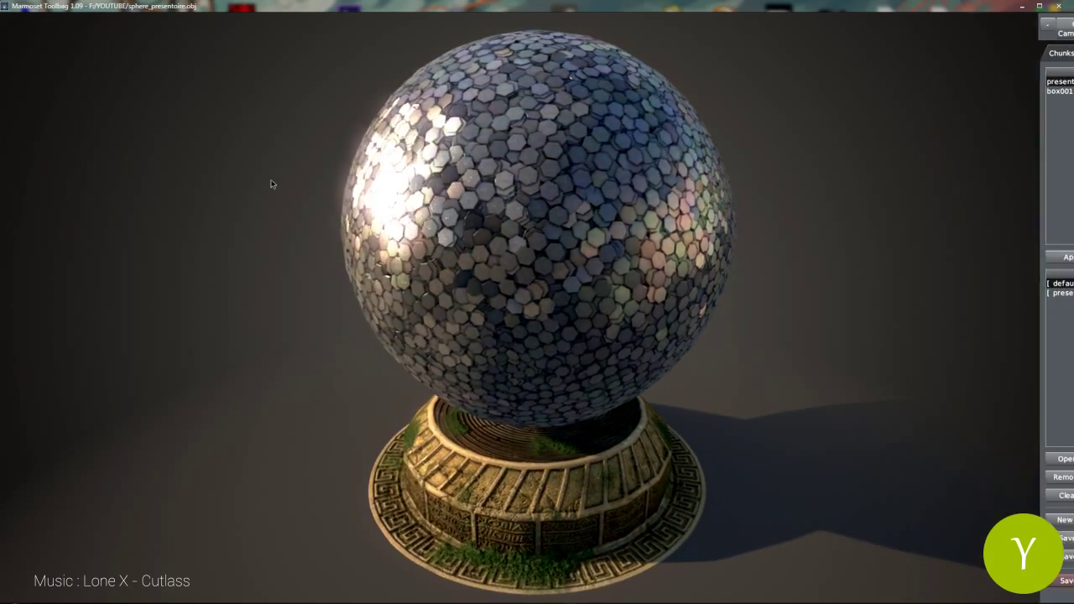
Try mesh turntable rates of 5 and 1, and settle on 2.
click(120, 27)
click(119, 26)
click(181, 160)
text(3)
key(Return)
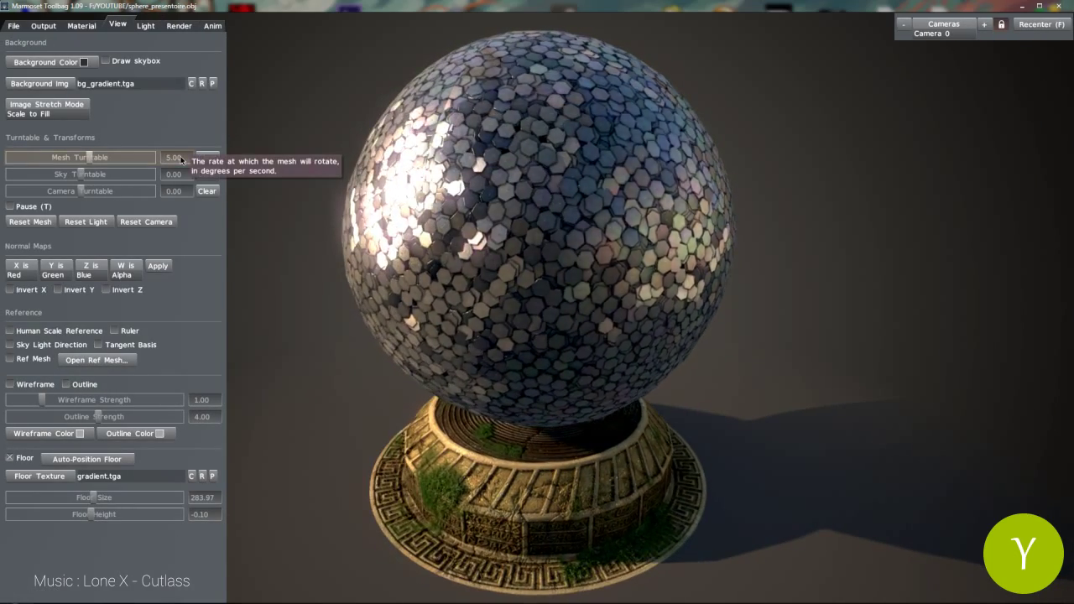
click(181, 159)
text(1)
key(Return)
click(182, 159)
text(2)
key(Return)
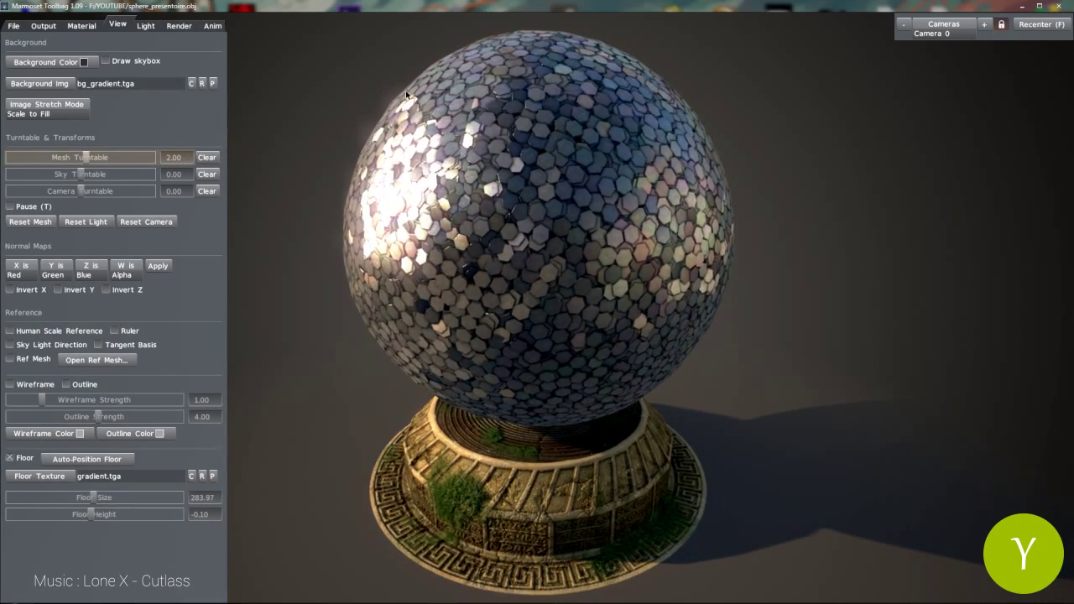
Rotate the lighting around the sphere with the interface hidden, and set the sky turntable rate to -10.
key(Tab)
shift+drag(398, 171, 483, 171)
key(Tab)
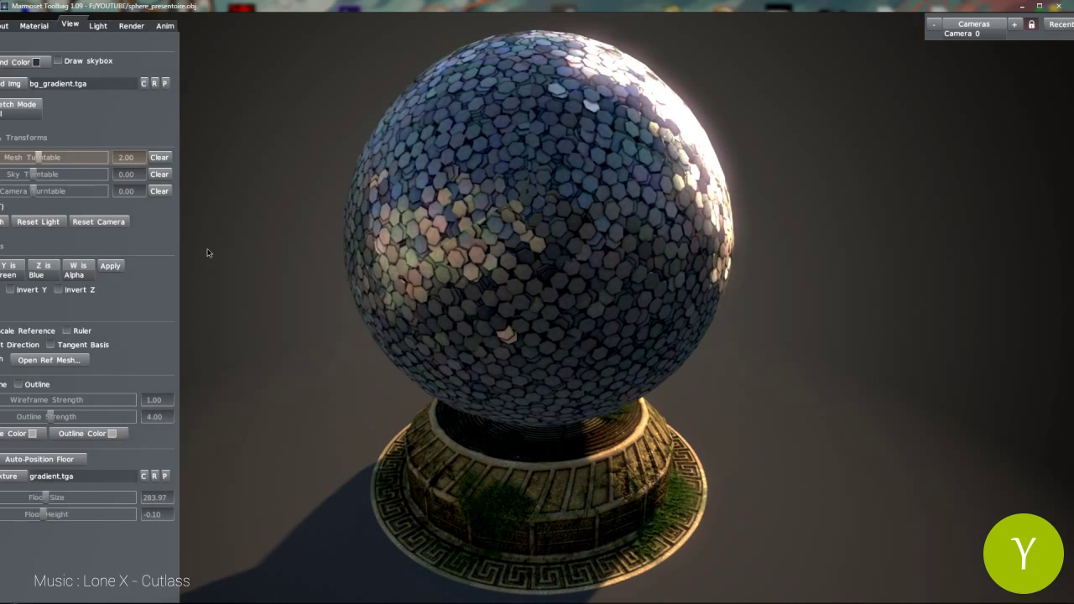
click(183, 173)
text(-10)
key(Return)
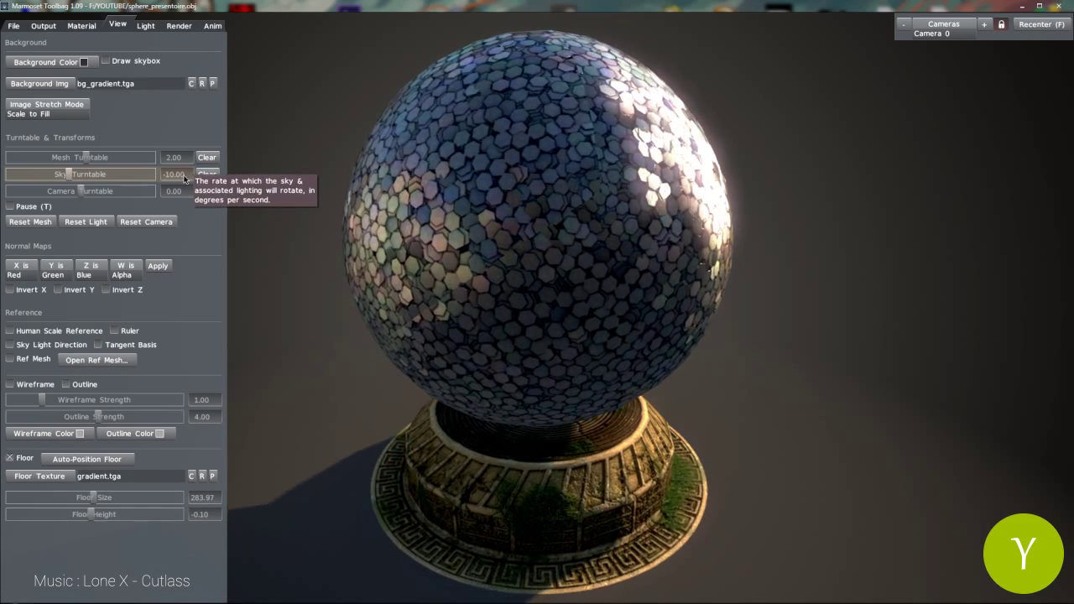
Watch the turning sphere and moving lighting with the interface hidden, and open the mesh and scene file options.
key(Tab)
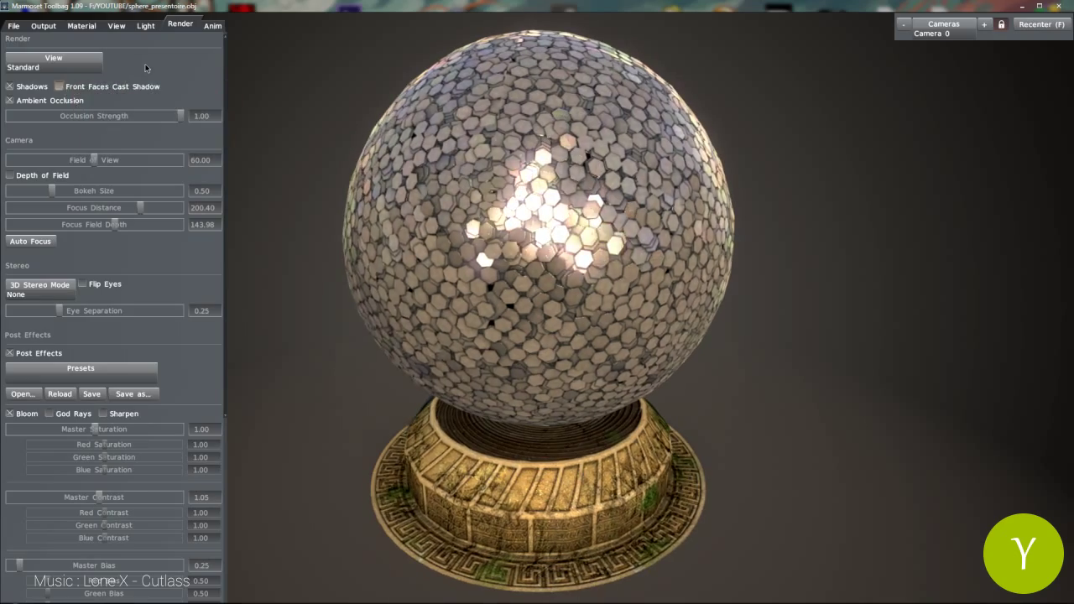
key(Tab)
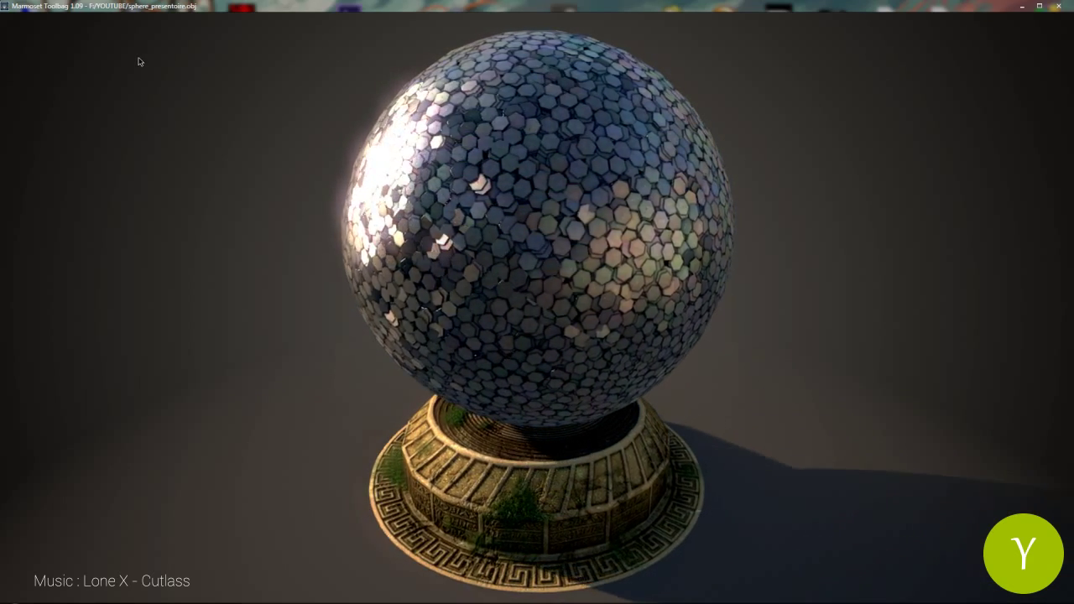
key(Tab)
click(16, 26)
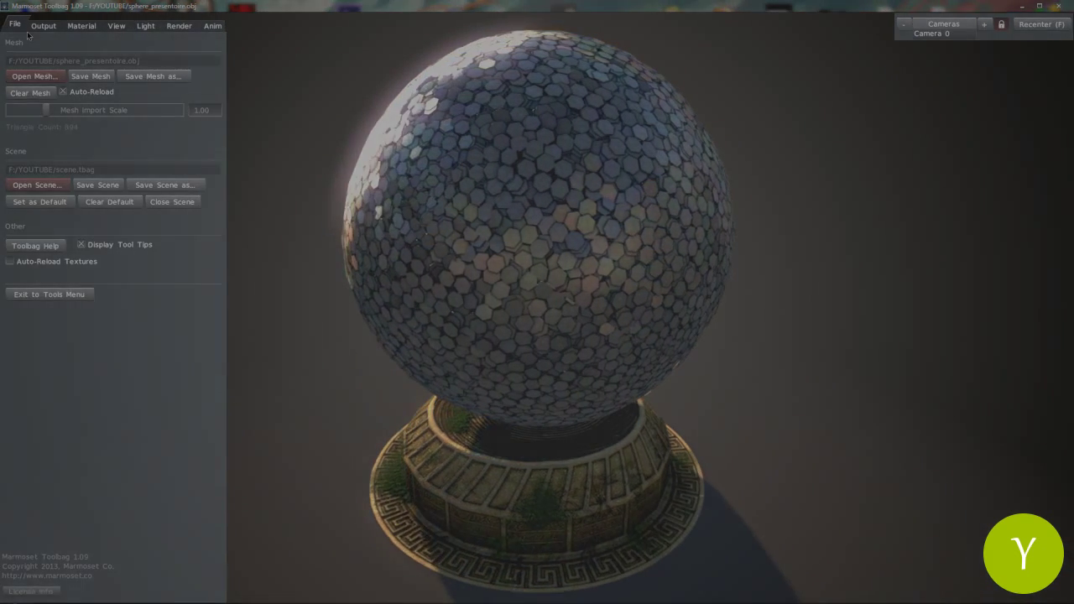